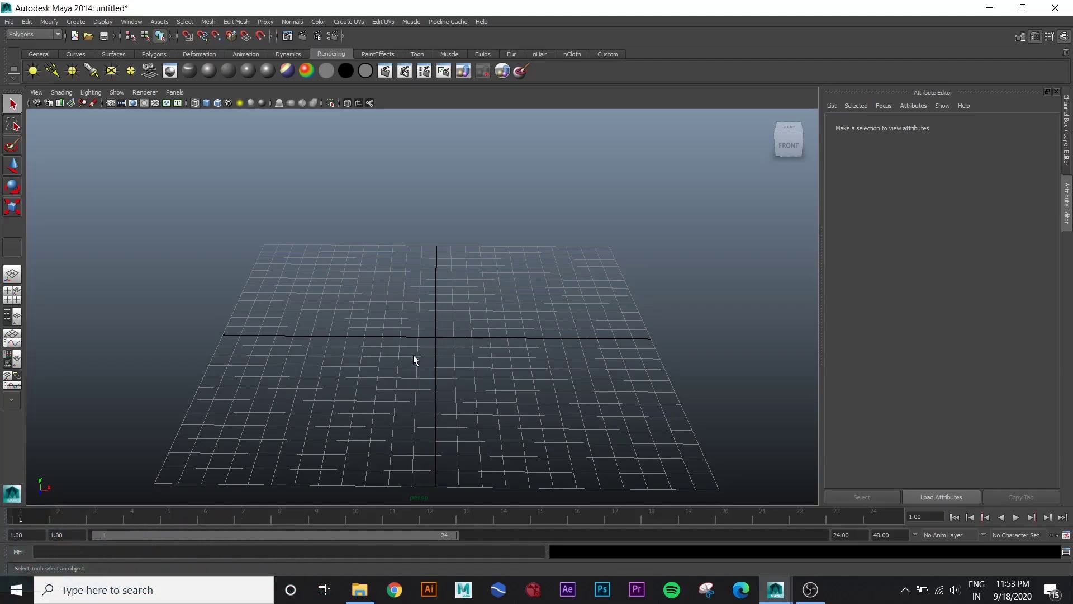
middle_click_drag(455, 358, 427, 357, "alt")
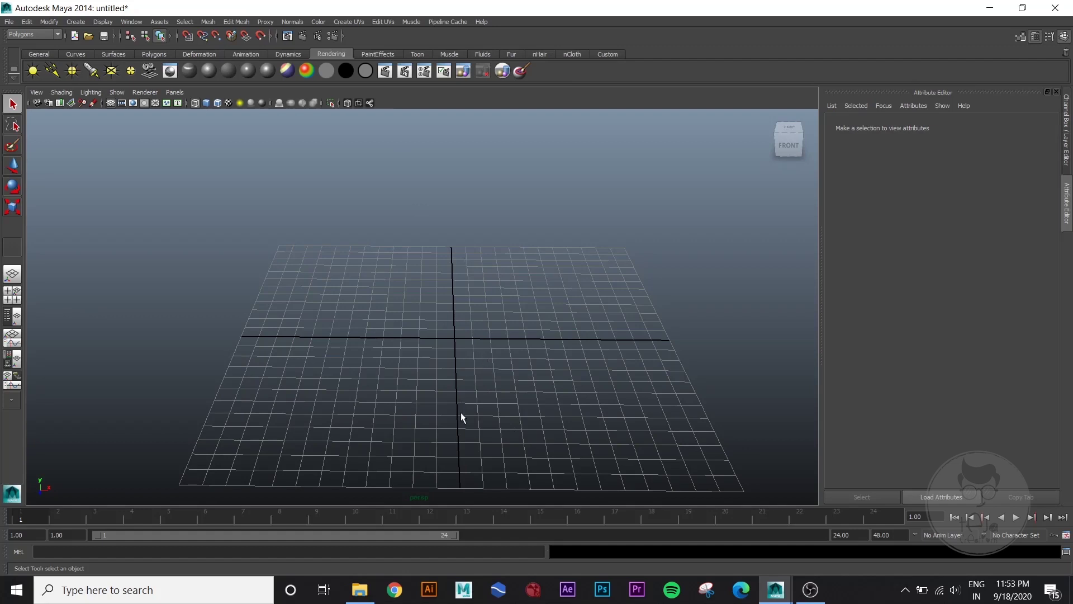
left_click_drag(461, 426, 438, 443, "alt")
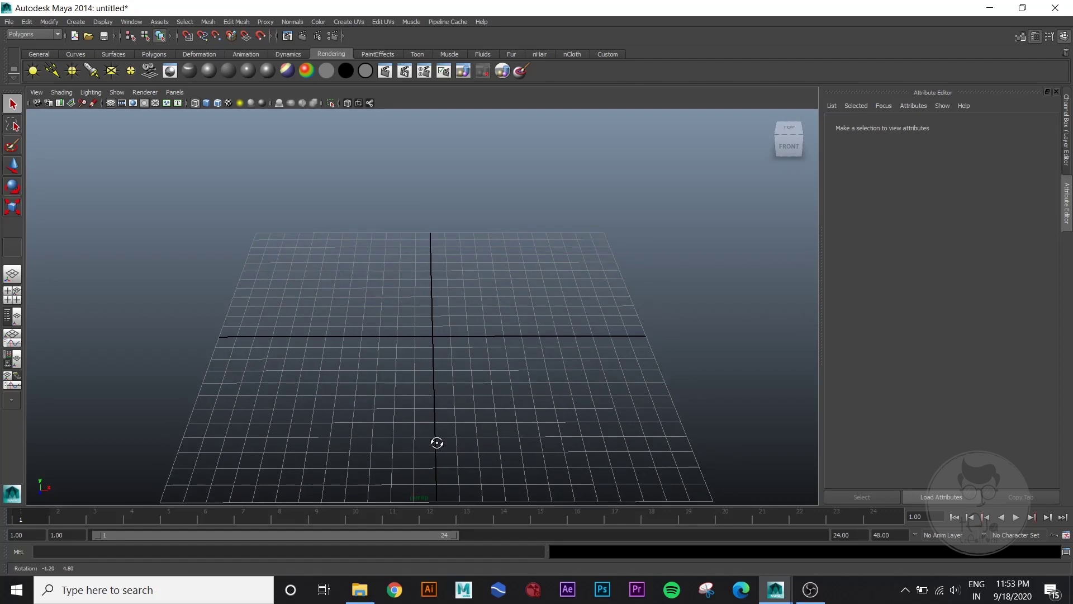
middle_click_drag(450, 441, 462, 403, "alt")
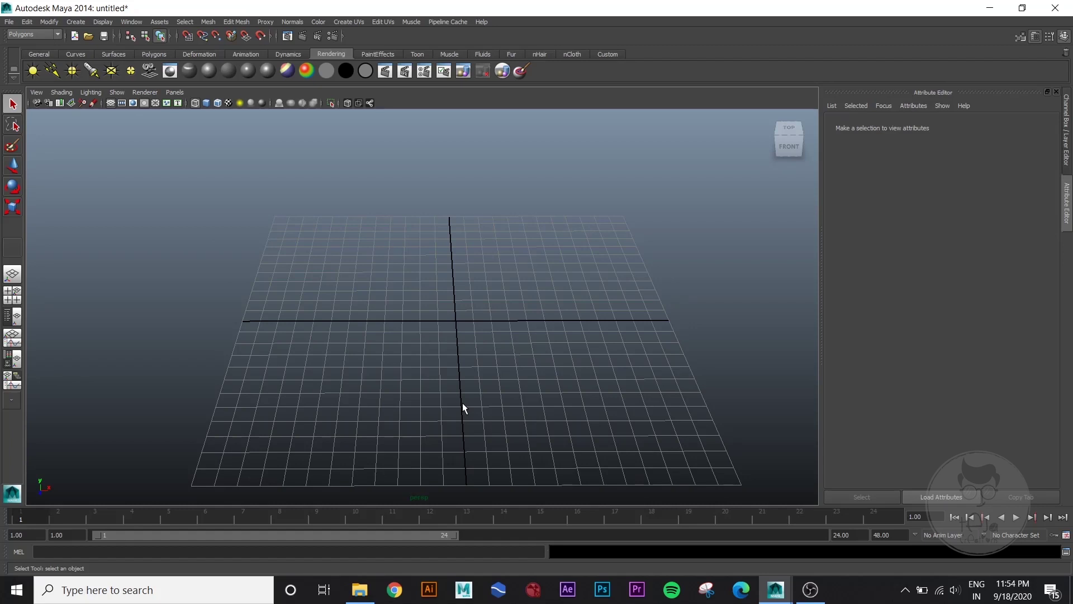
Step: Open the Render Settings, enable Color Management and set the default input profile to Linear sRGB
left_click(330, 37)
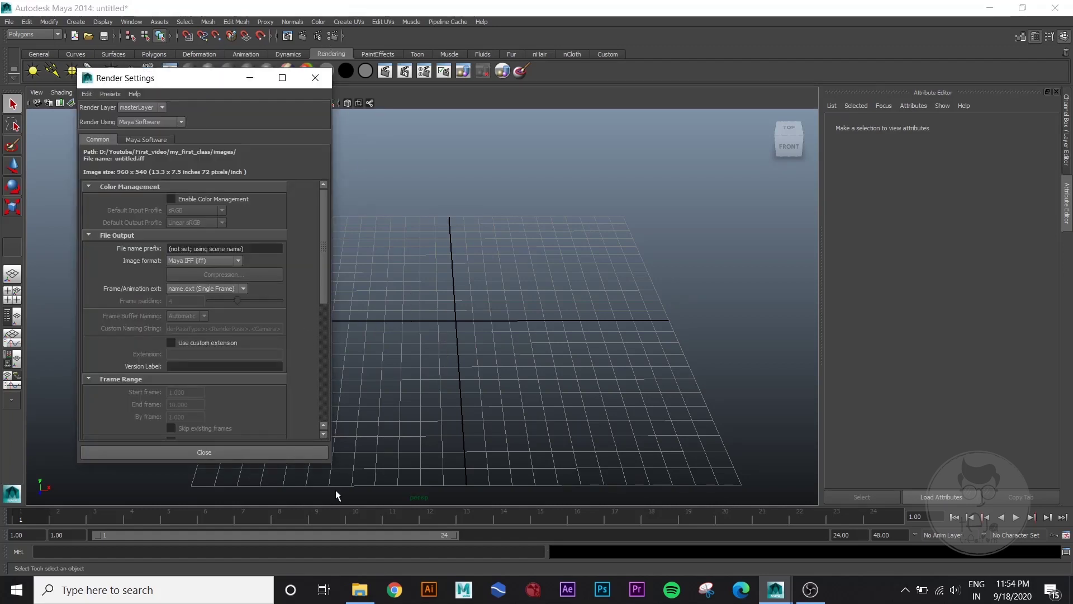
left_click_drag(331, 461, 342, 511)
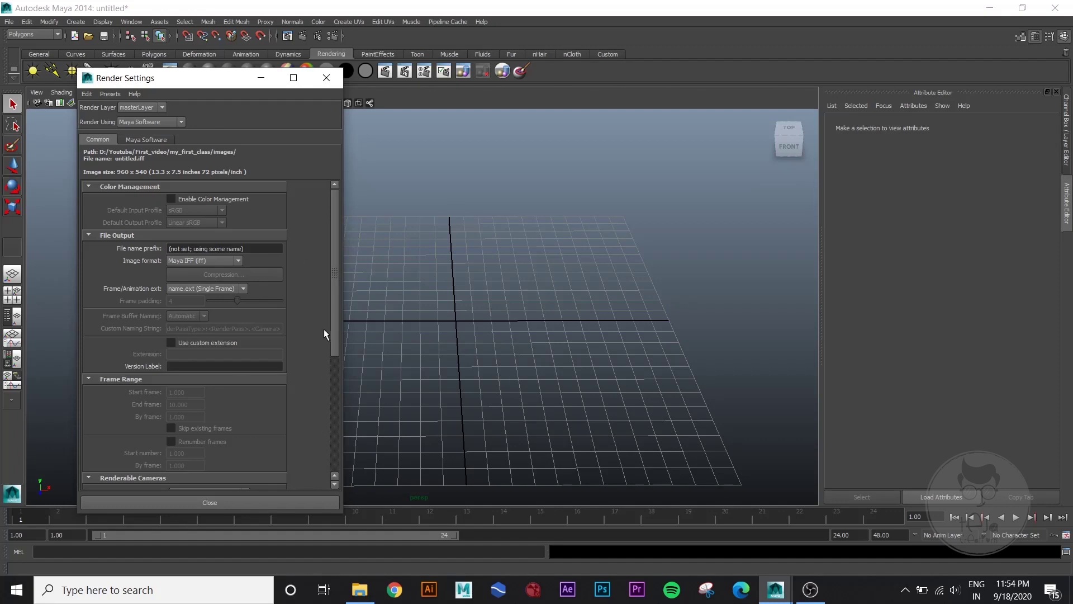
left_click(327, 77)
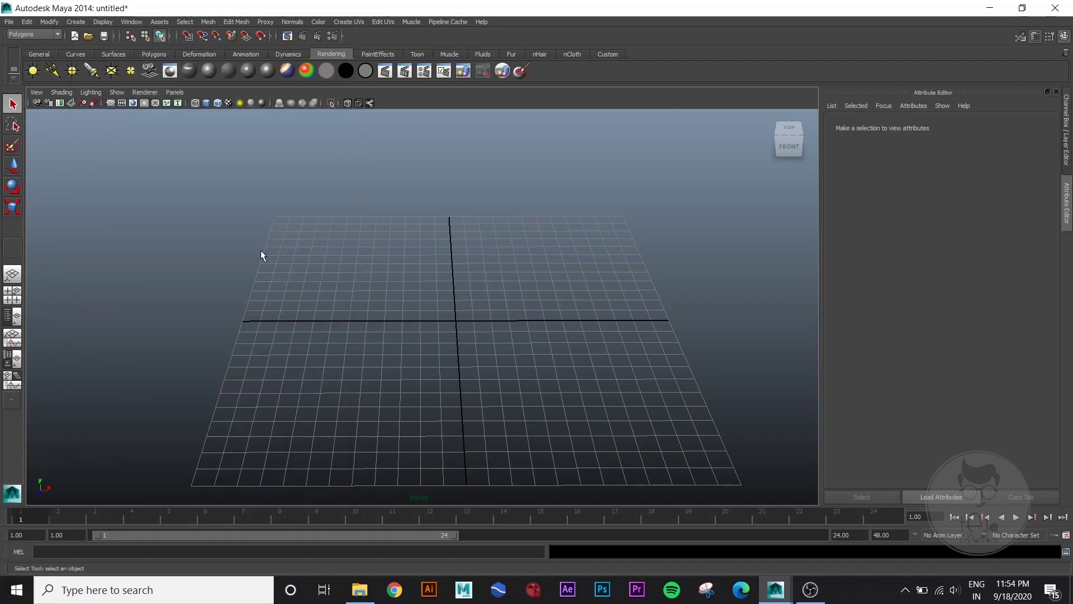
left_click(331, 41)
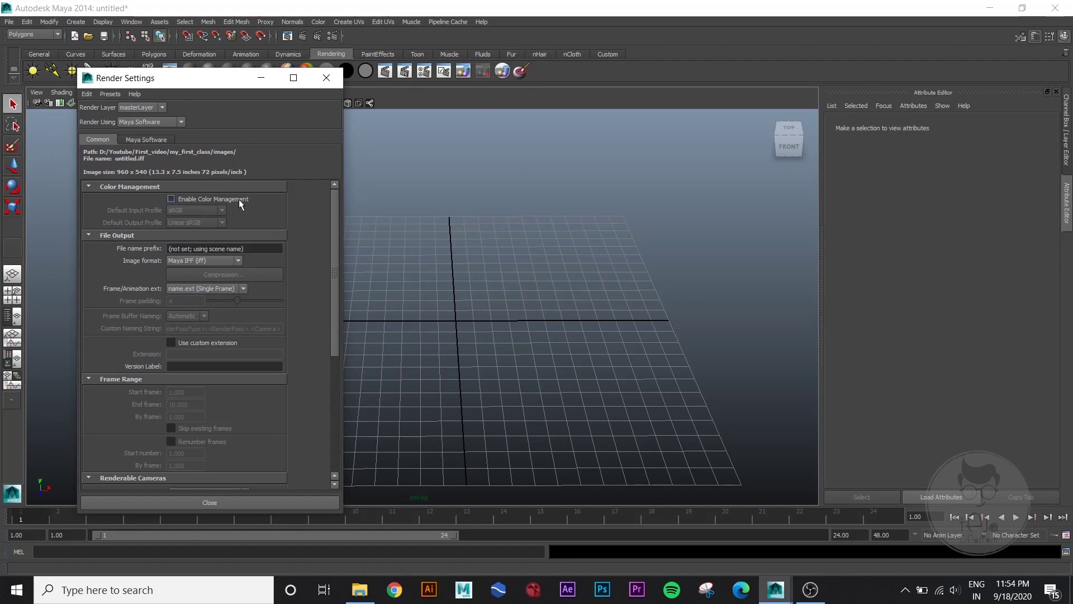
left_click(239, 199)
left_click(199, 209)
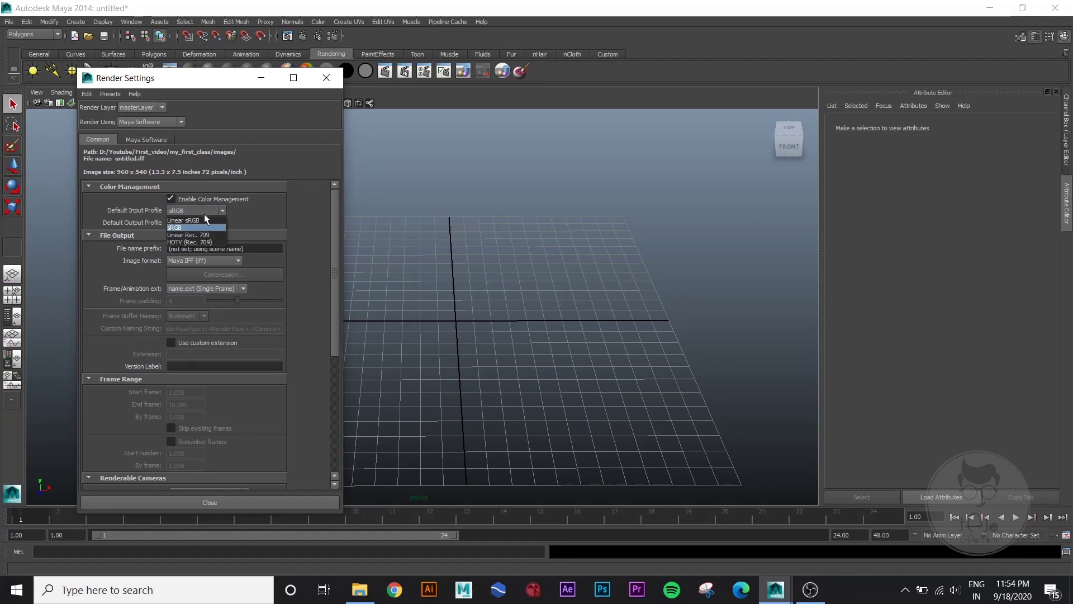
left_click(205, 221)
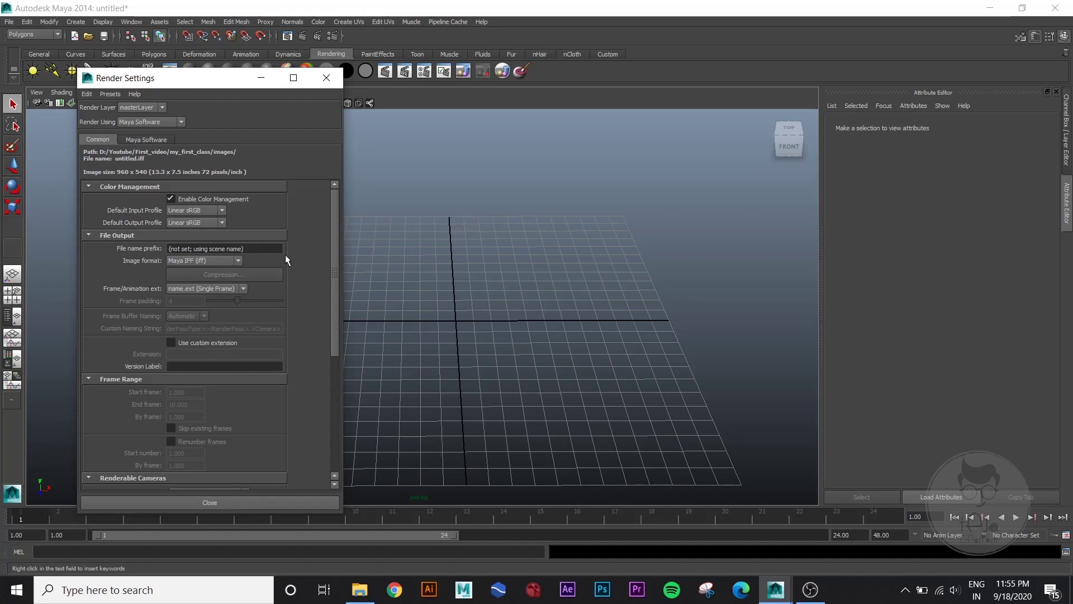
Step: Expand the Scene Assembly and Render Options sections of the render settings to examine the Enable Default Light option
scroll(290, 284, "down", 5)
scroll(291, 287, "down", 1)
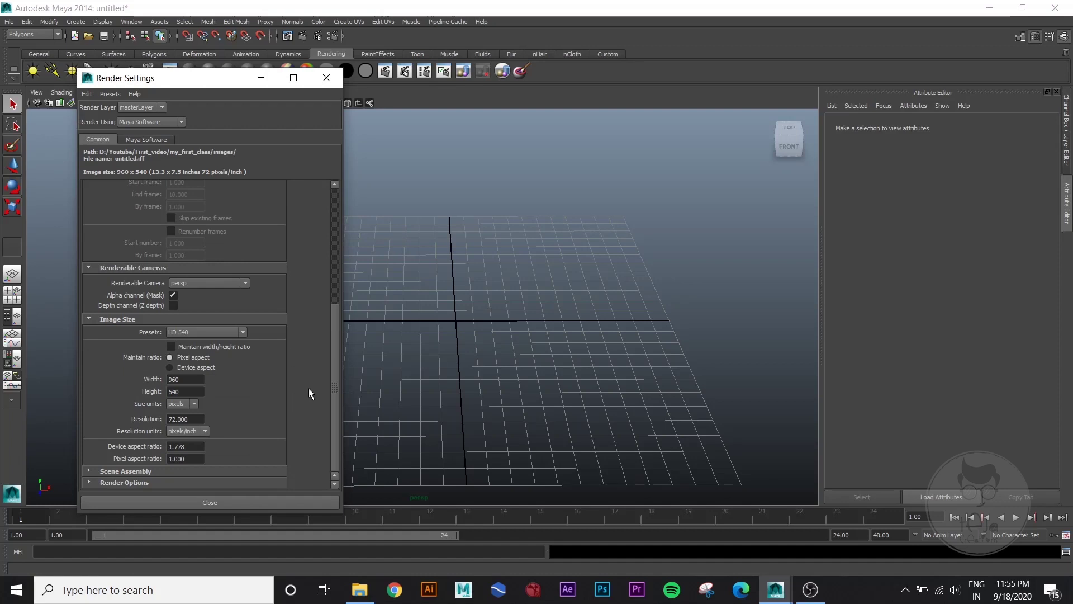
left_click(153, 473)
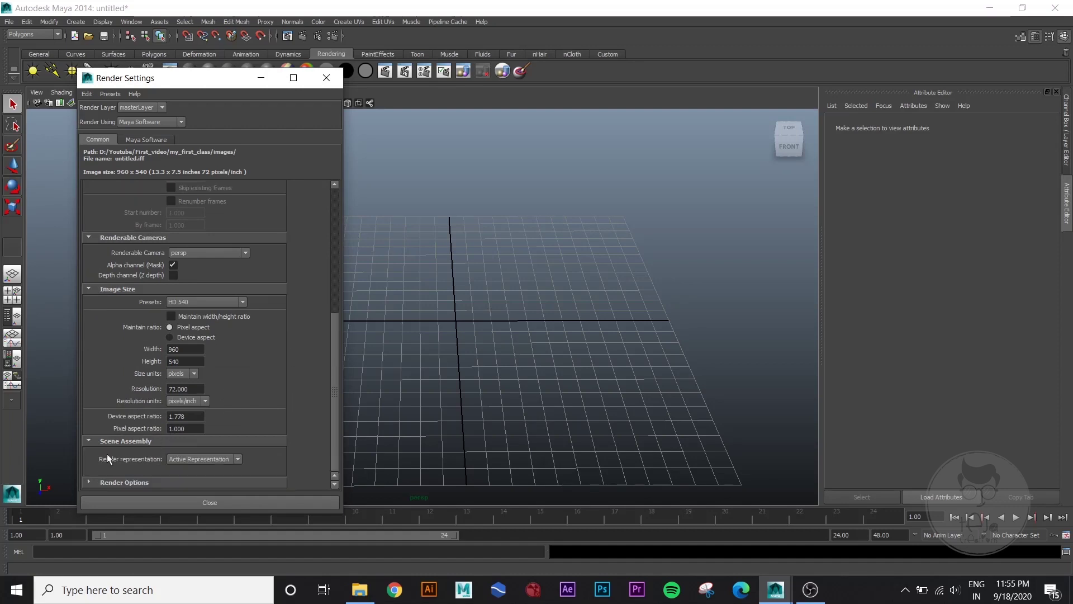
left_click(107, 483)
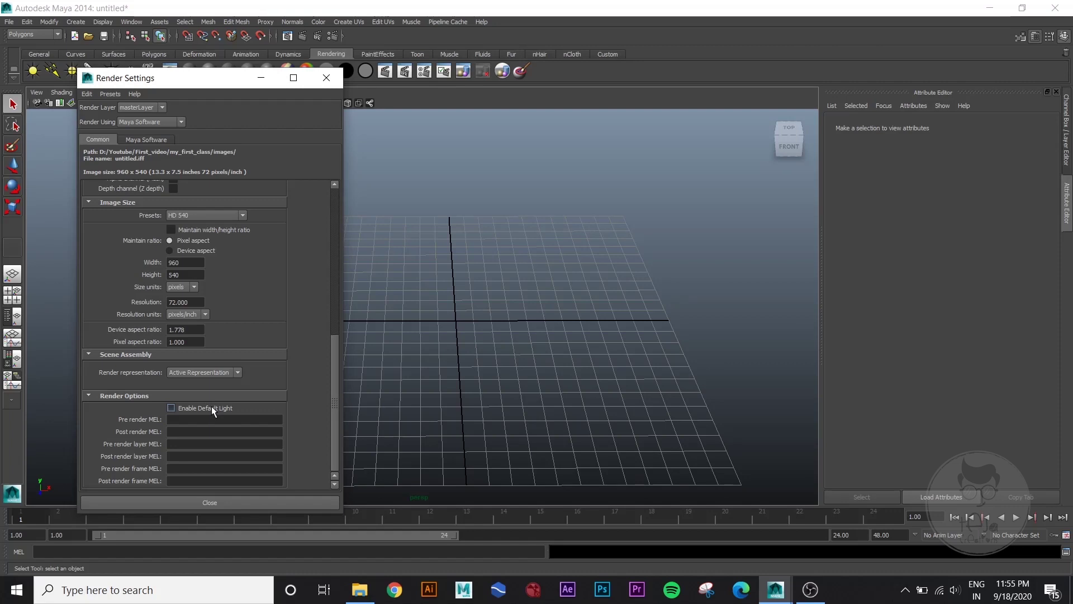
Step: Set the default input profile to sRGB under Color Management and minimize the Render Settings window
scroll(210, 410, "up", 8)
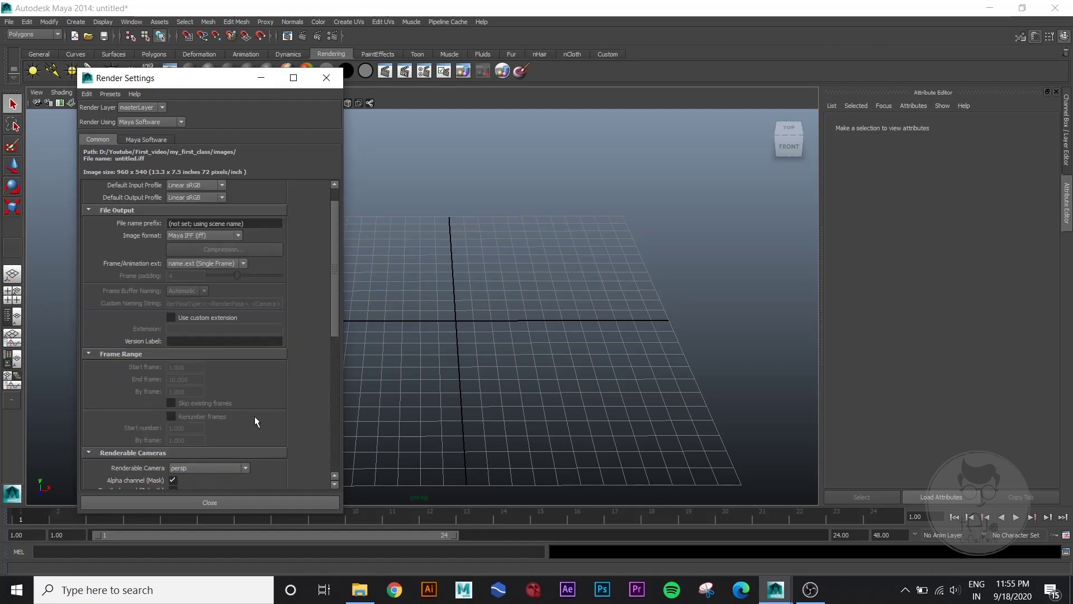
left_click(206, 210)
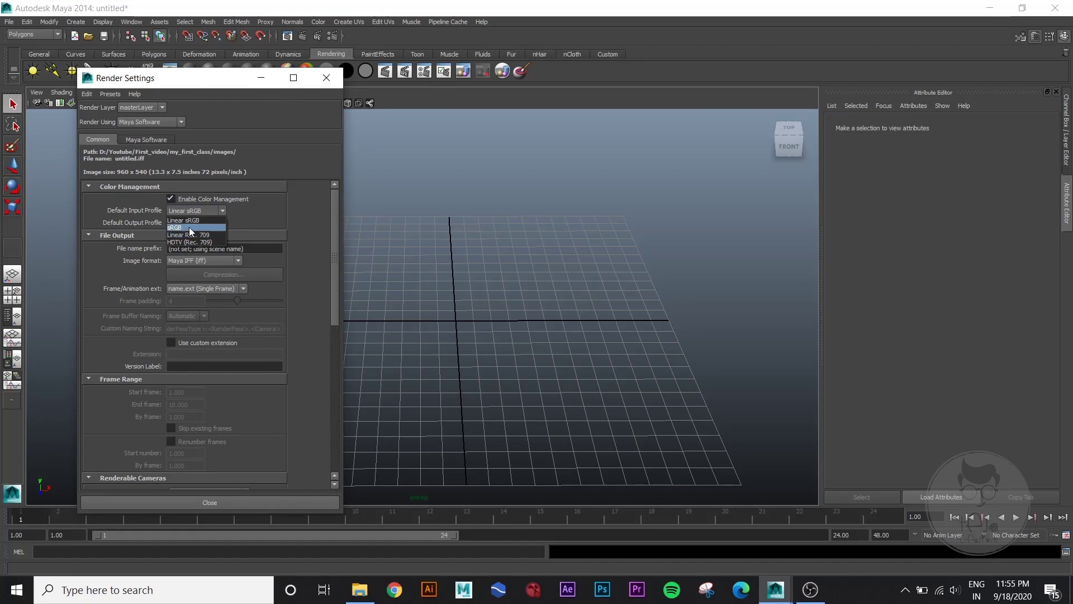
left_click(189, 227)
left_click(260, 77)
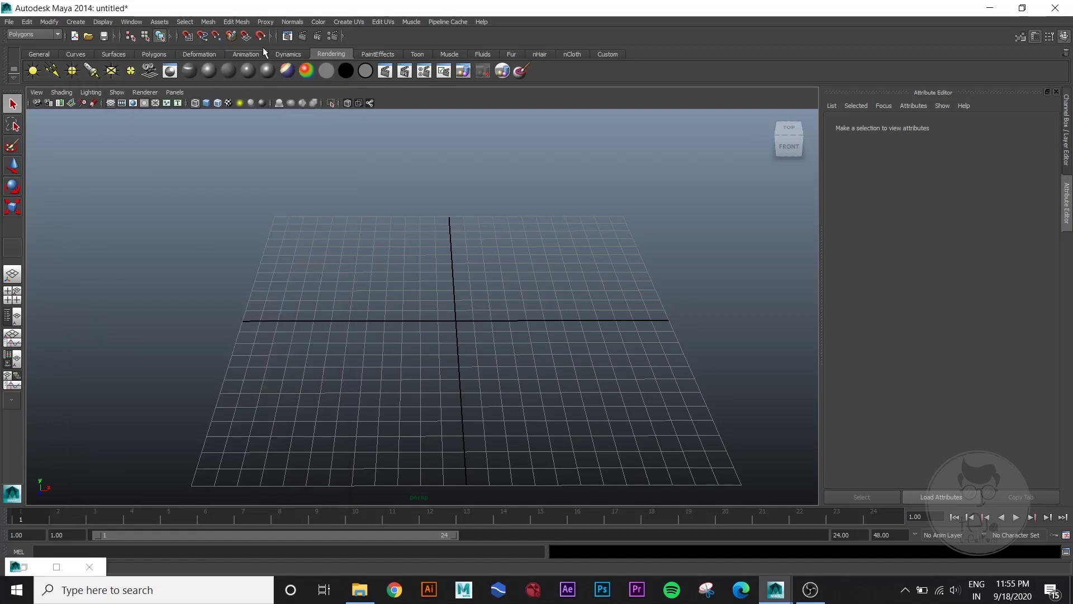
Step: Create a polygon sphere at the grid's centre and scale it up uniformly to nearly three times its size
left_click(39, 54)
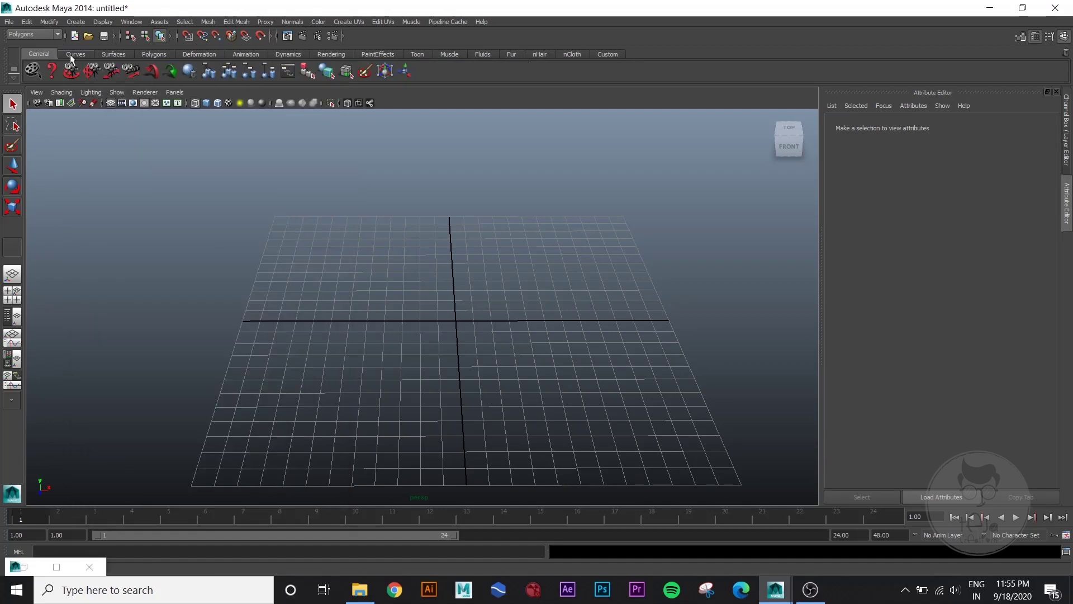
left_click(154, 54)
left_click(34, 71)
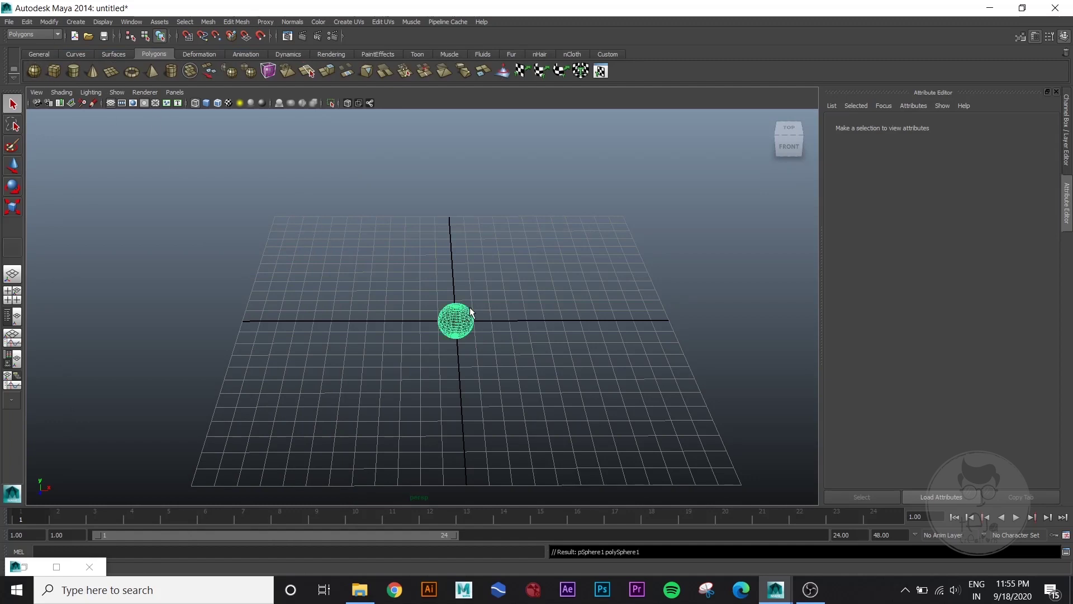
key("r")
left_click_drag(481, 335, 514, 347)
left_click(630, 414)
mouse_move(581, 453)
left_mouse_down("alt")
mouse_move(596, 441)
mouse_move(583, 441)
left_mouse_up("alt")
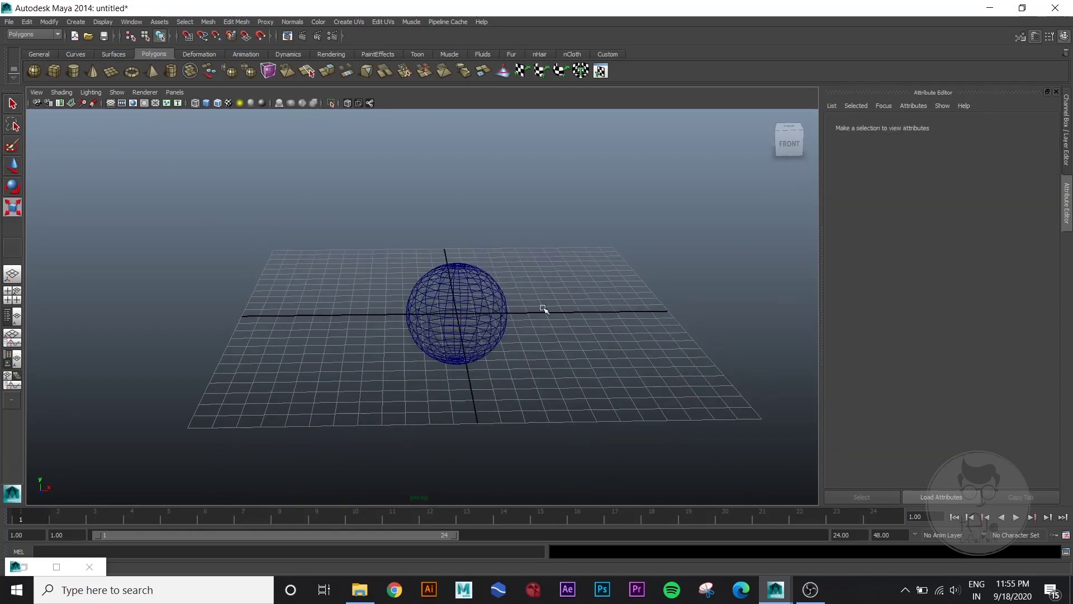
Step: Open the Outliner, enlarge its window and check the sphere's entry by selecting and deselecting it
left_click(131, 22)
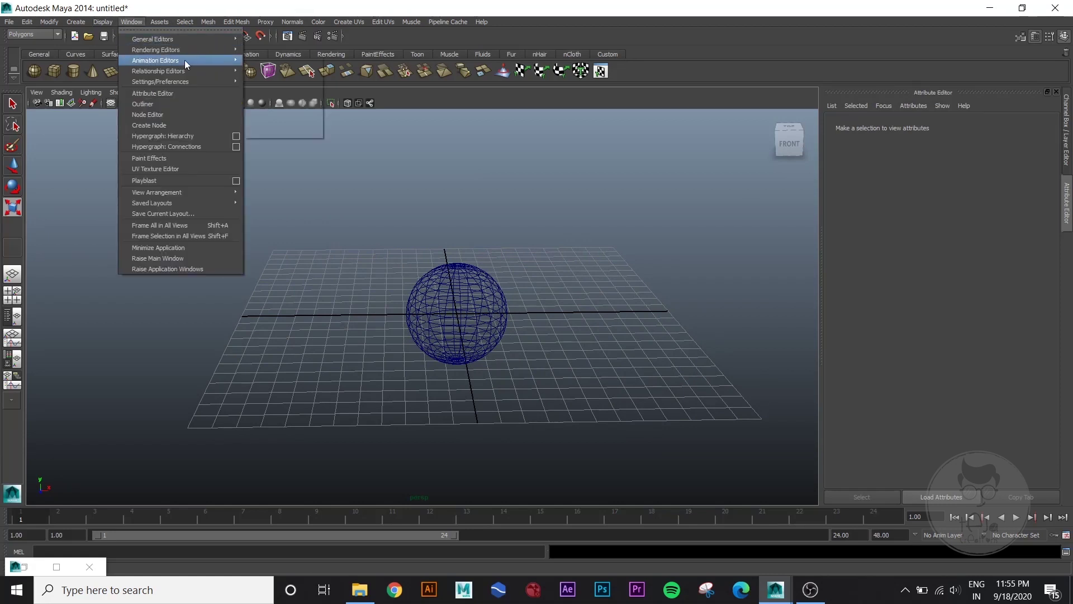
left_click(173, 104)
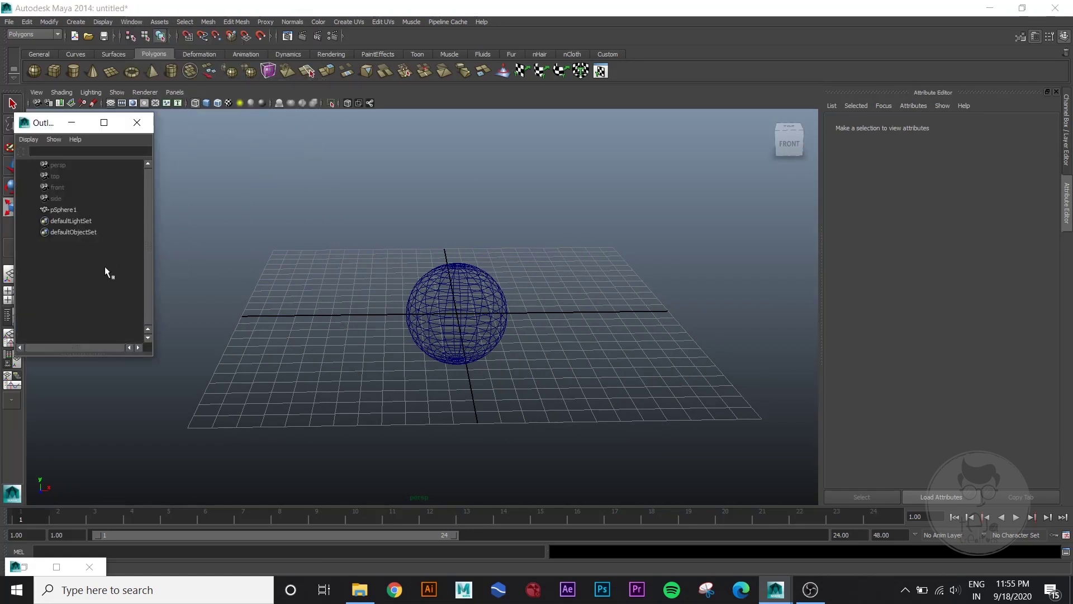
left_click_drag(153, 355, 166, 459)
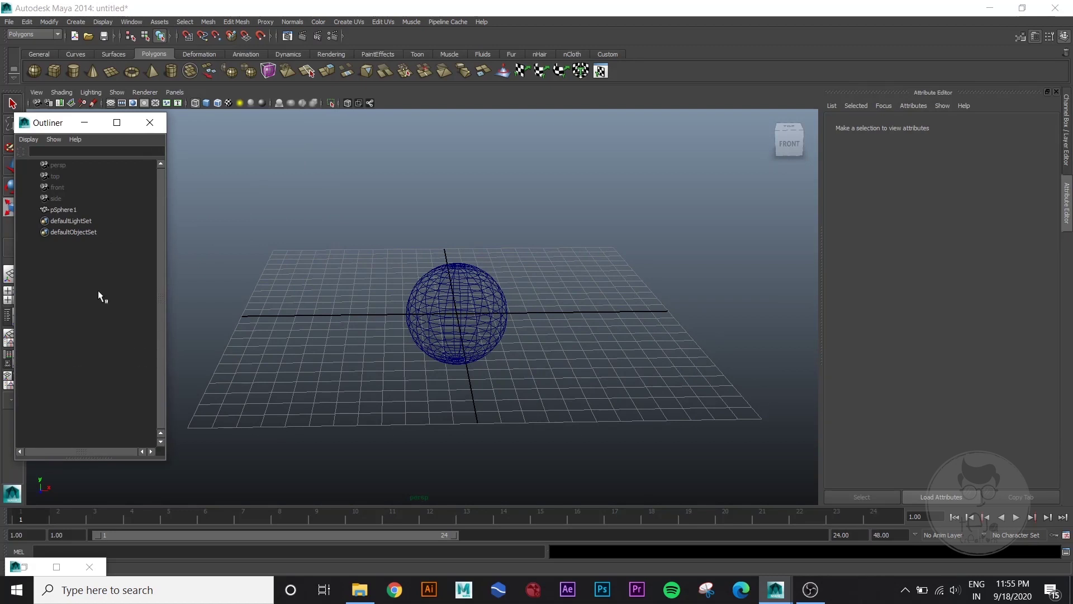
left_click(66, 210)
left_click(570, 355)
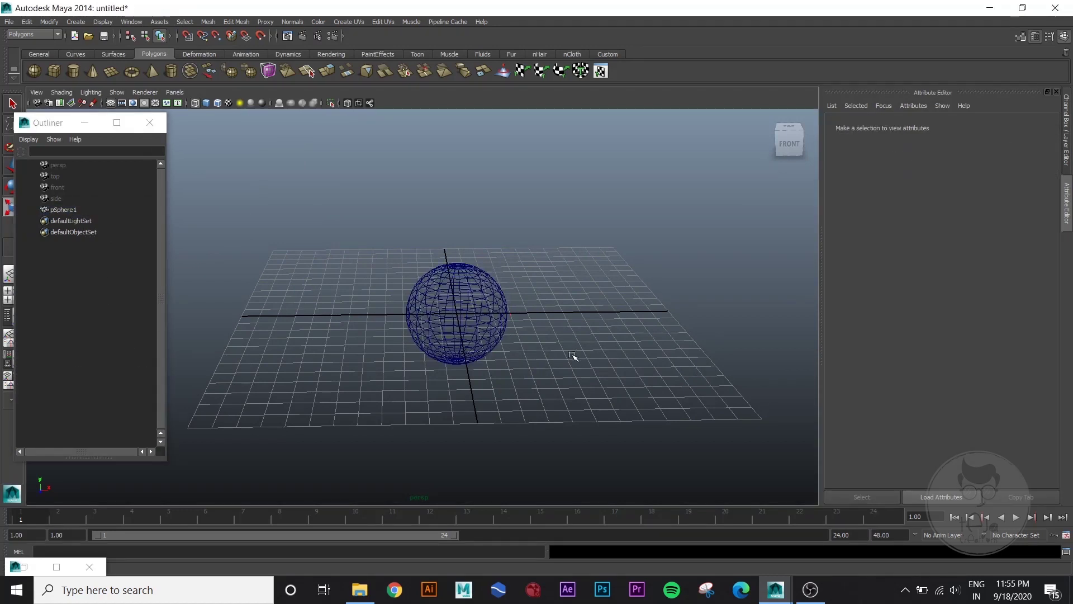
left_click_drag(547, 264, 433, 389)
left_click(567, 394)
Step: Switch the viewport to smooth shading and move the sphere upward so that it sits above the grid plane
key("5")
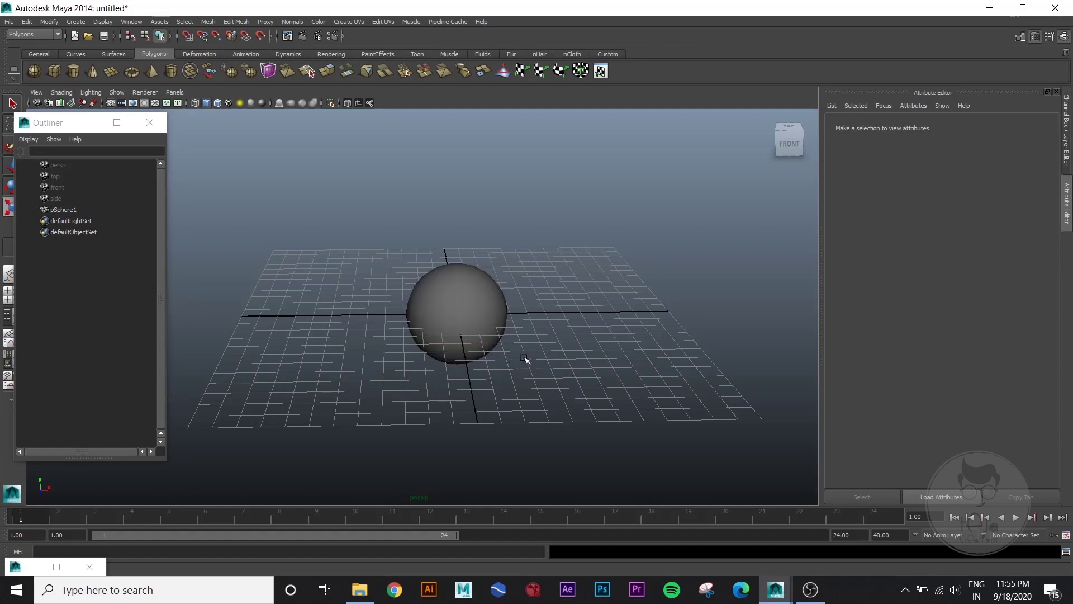
left_click_drag(528, 382, 455, 335, "alt")
left_click(455, 336)
key("w")
left_click_drag(453, 262, 522, 366)
left_click(543, 282)
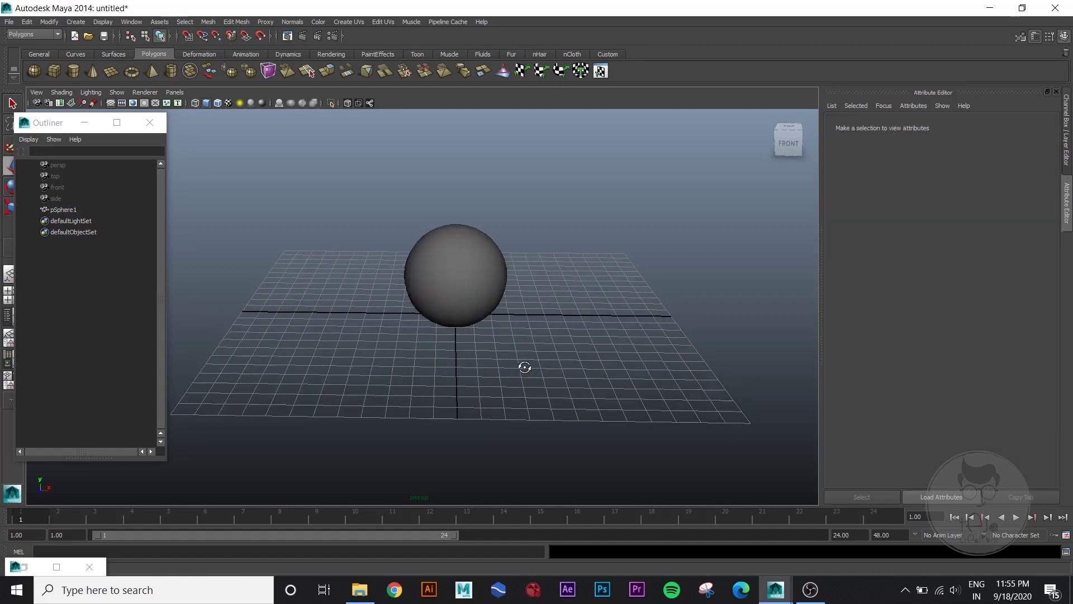
Step: Set the renderer to mental ray in the Render Settings and render the current frame
left_click(332, 36)
left_click(150, 121)
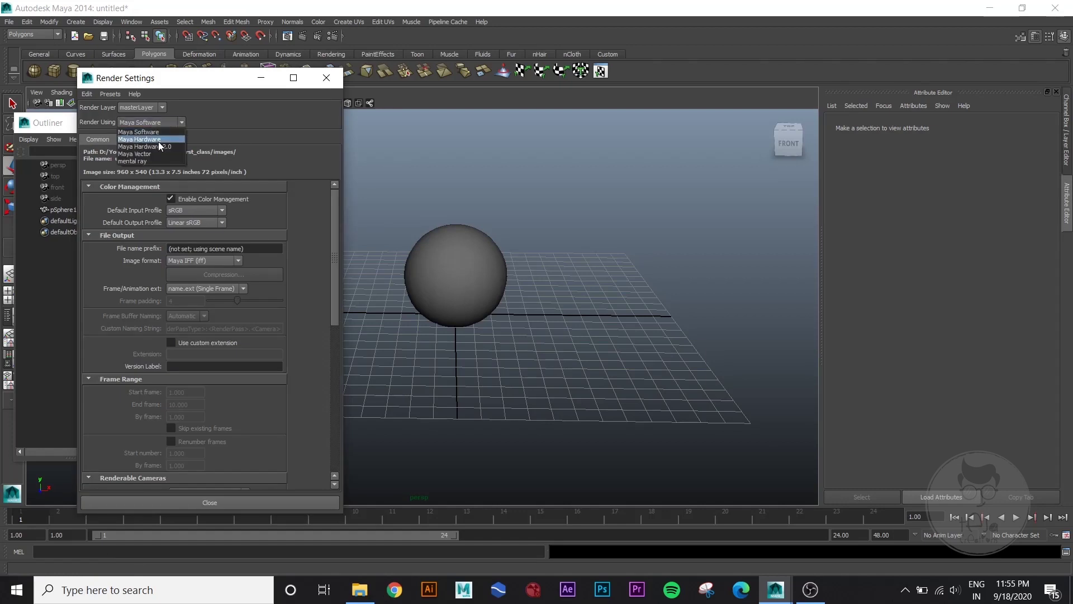
left_click(162, 159)
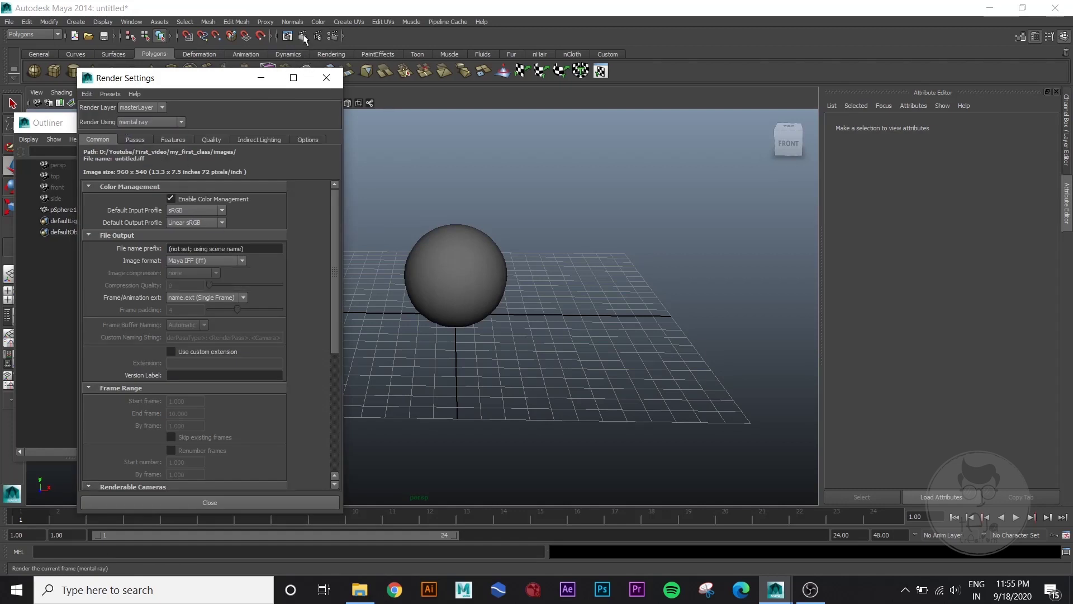
left_click(302, 36)
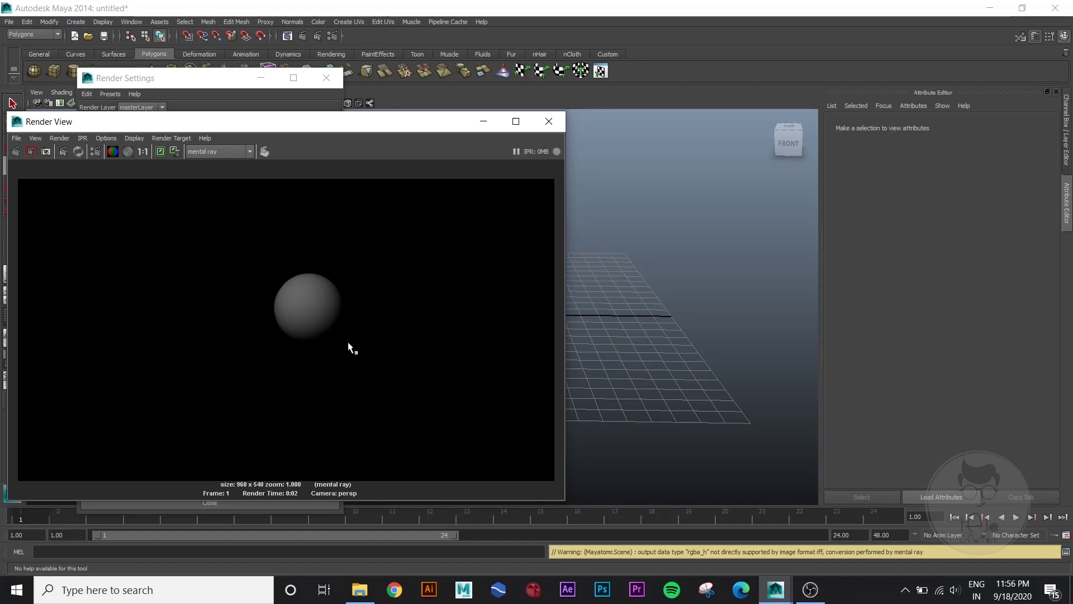
Step: Disable the default light in the Render Options section and render the sphere again
left_click_drag(193, 86, 749, 94)
scroll(788, 402, "down", 5)
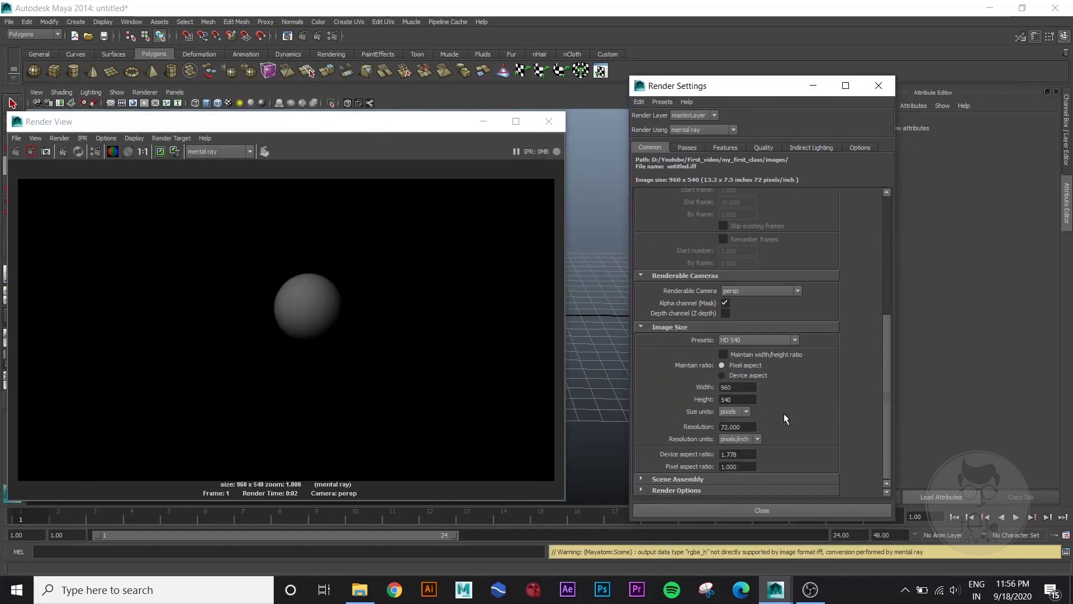
left_click(695, 491)
scroll(824, 413, "down", 3)
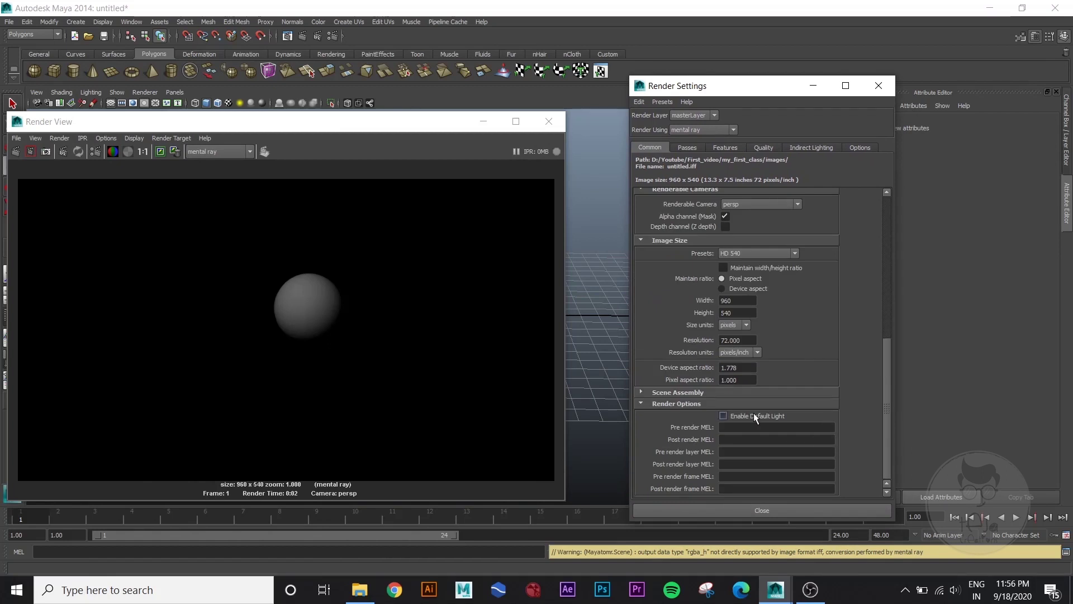
left_click(16, 152)
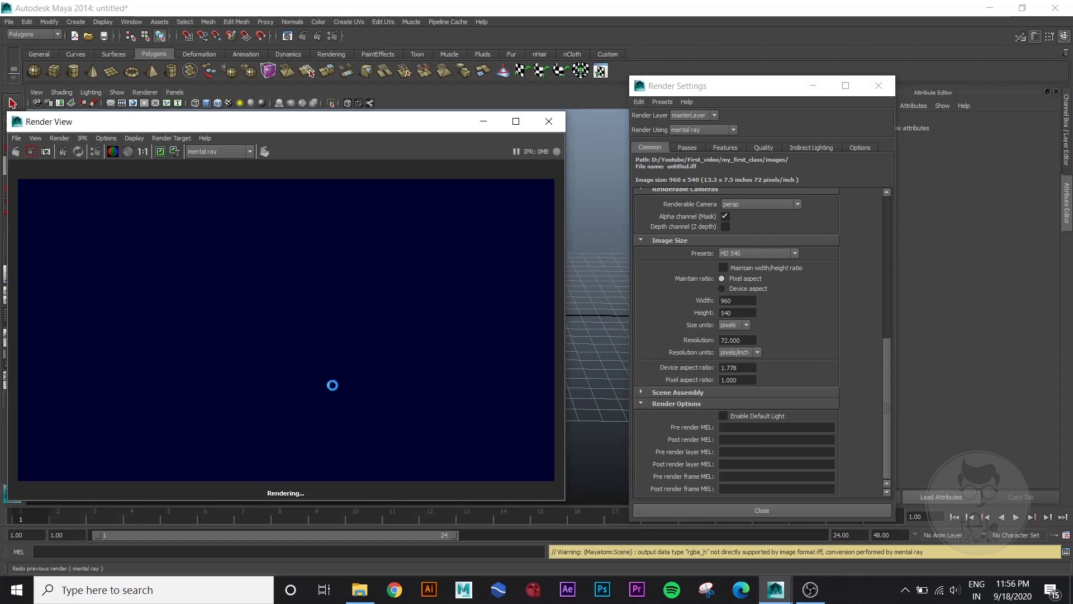
scroll(294, 343, "down", 1)
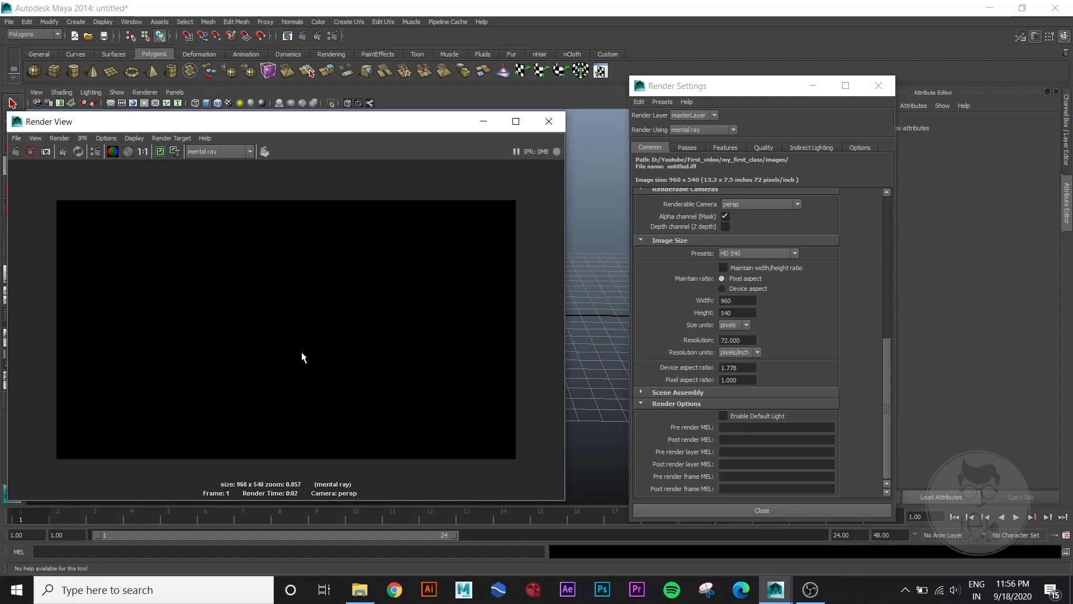
Step: Close the Render View and set the default input profile to Linear sRGB, keeping Color Management enabled
left_click(548, 121)
left_click_drag(749, 85, 469, 107)
scroll(510, 421, "up", 5)
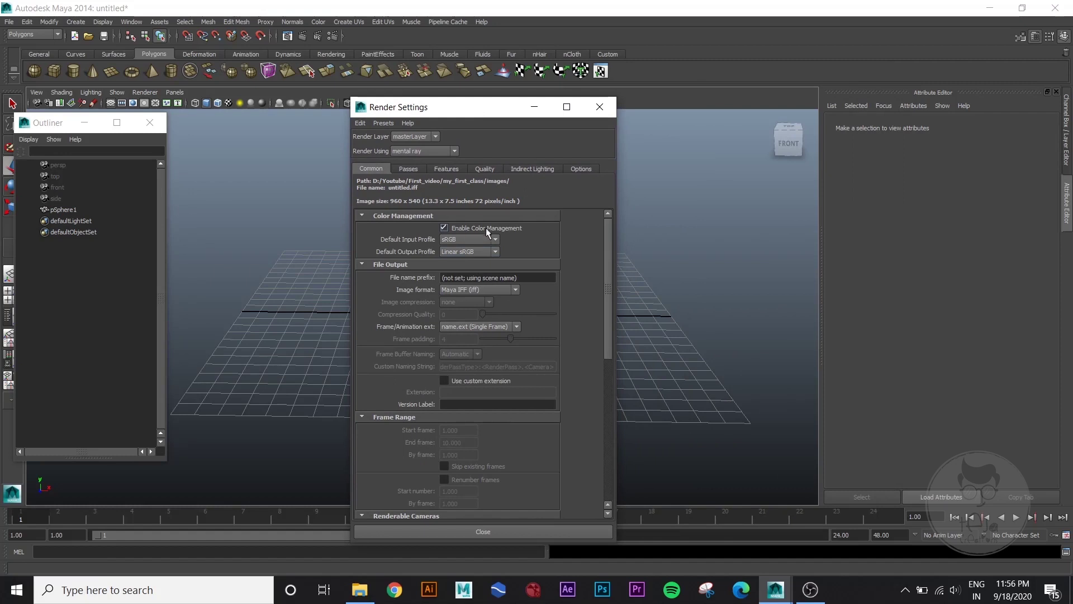
left_click(487, 228)
left_click(481, 228)
left_click(476, 250)
left_click_drag(460, 114, 282, 120)
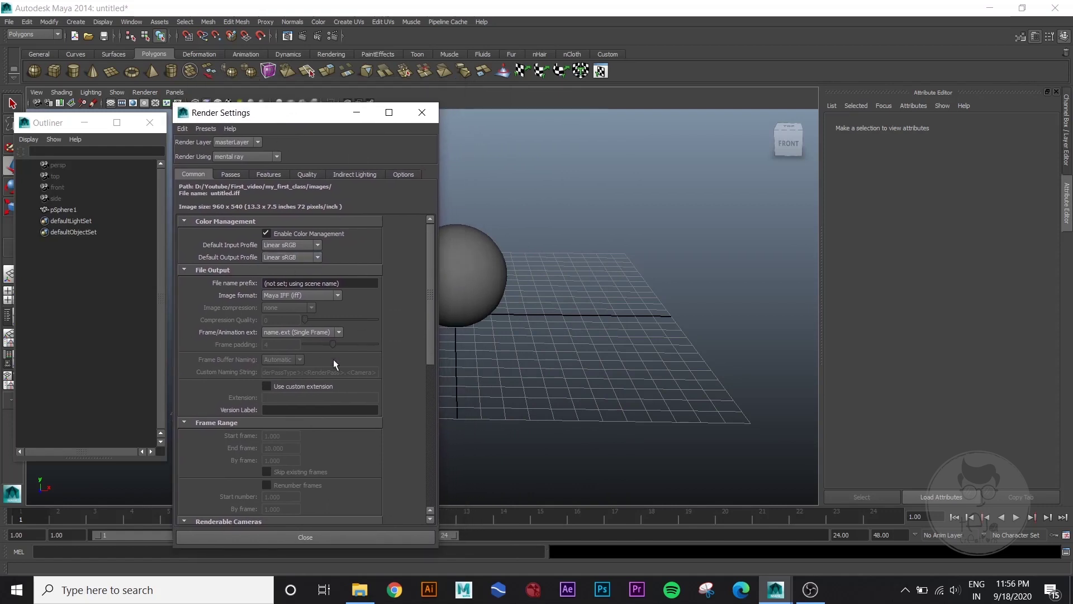
scroll(334, 361, "down", 5)
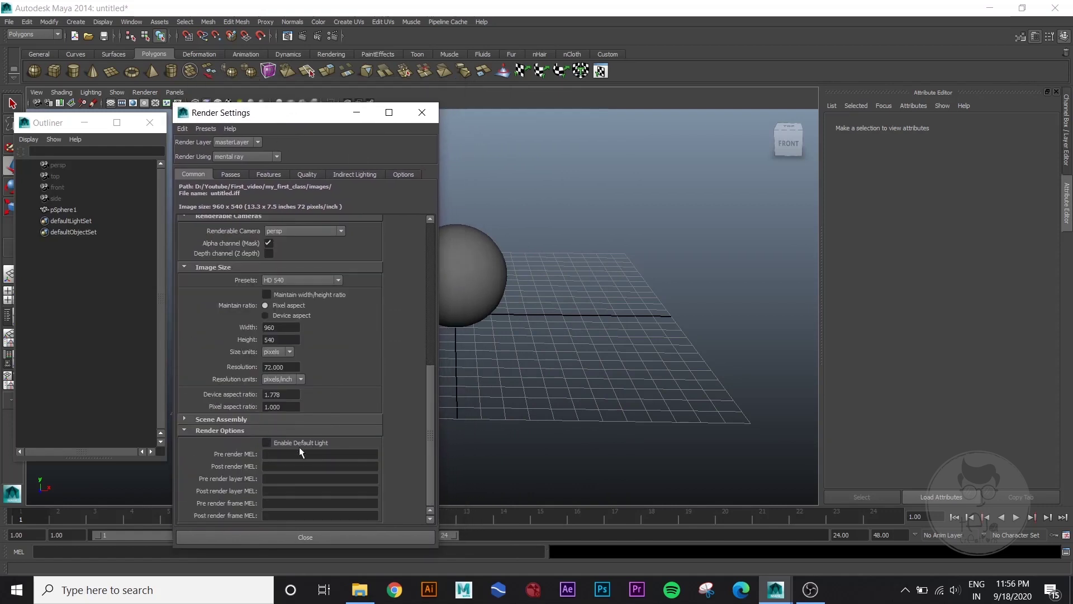
scroll(365, 452, "up", 5)
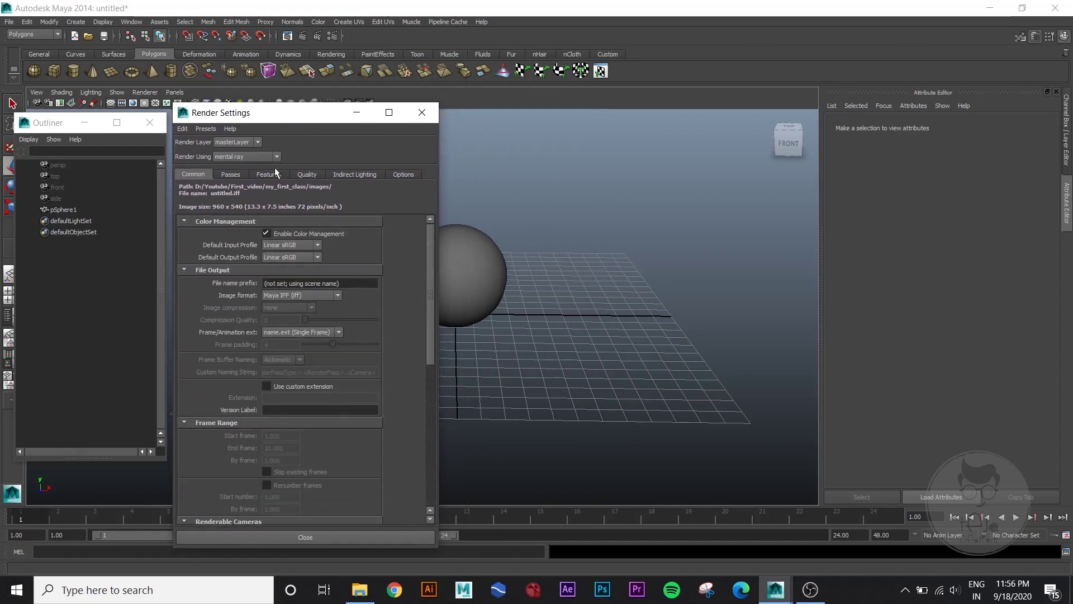
Step: Set the Render View's image color profile to Linear sRGB in its color management, and close the Render View and Render Settings
left_click(289, 35)
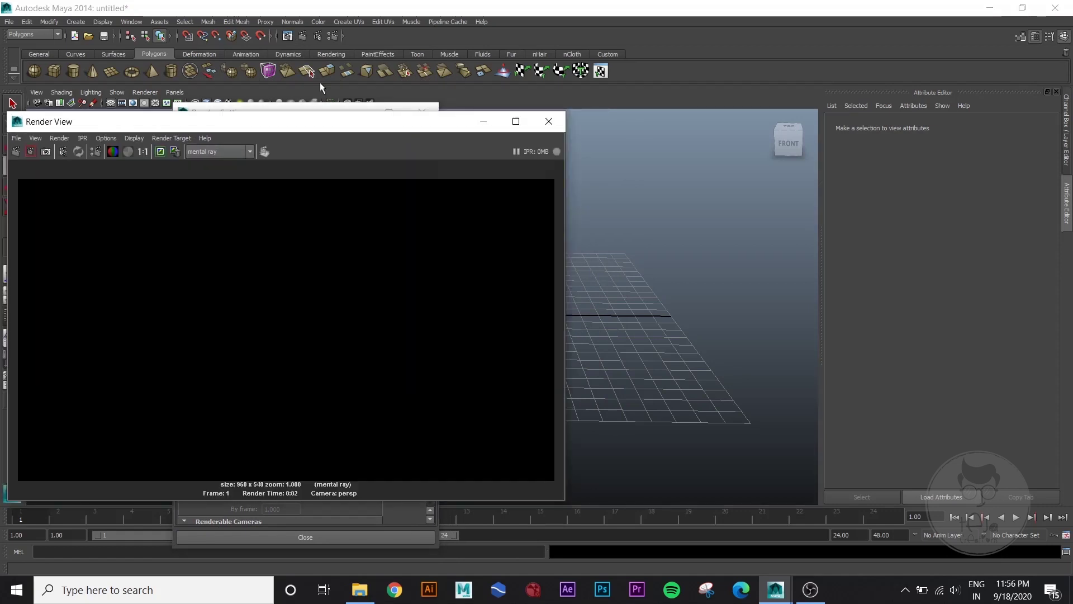
left_click(133, 138)
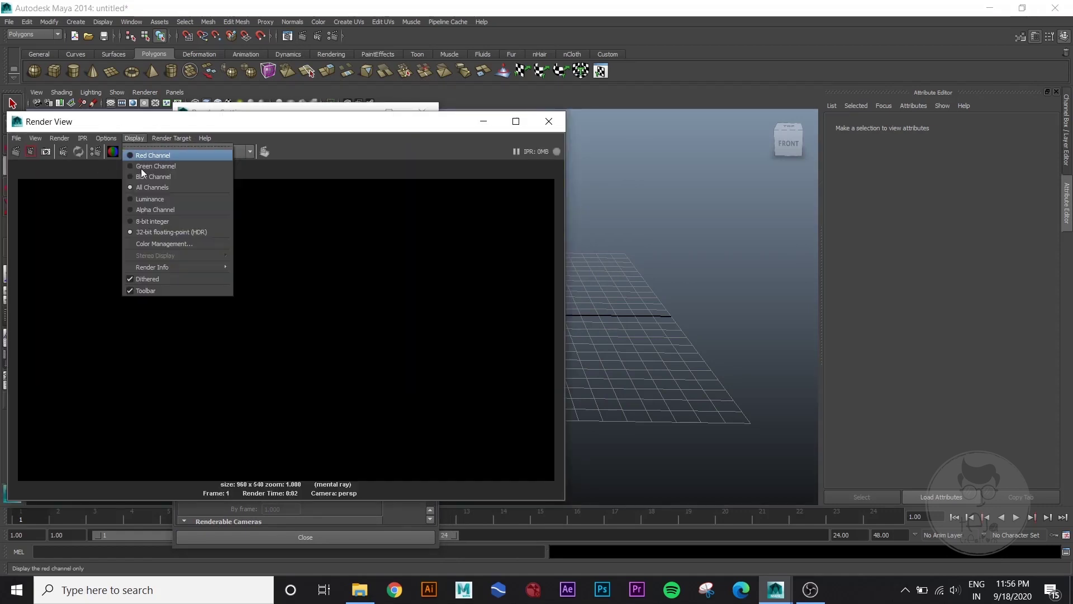
left_click(159, 243)
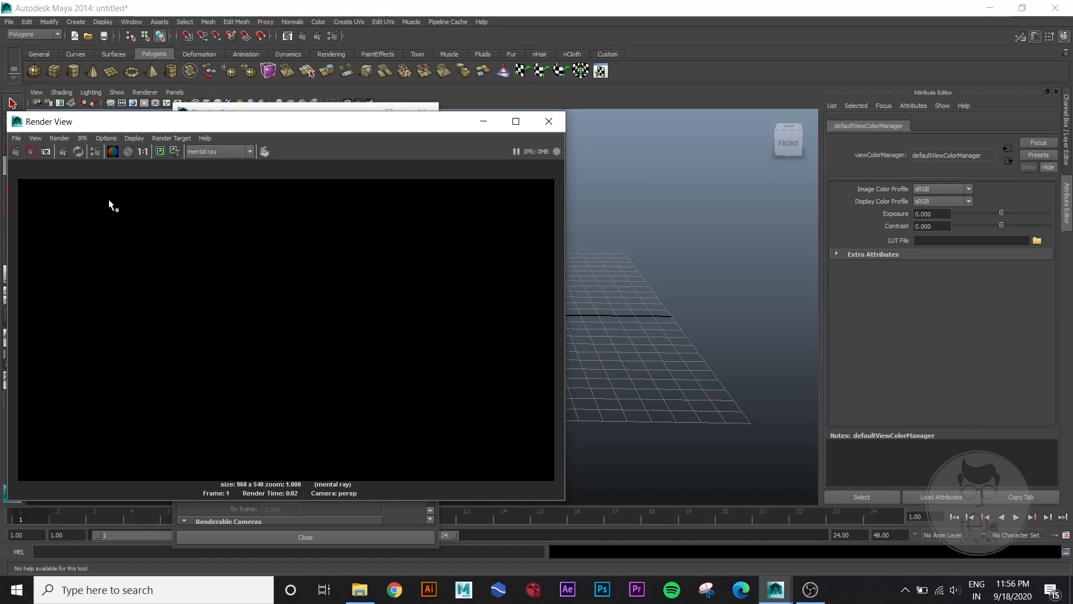
left_click(931, 189)
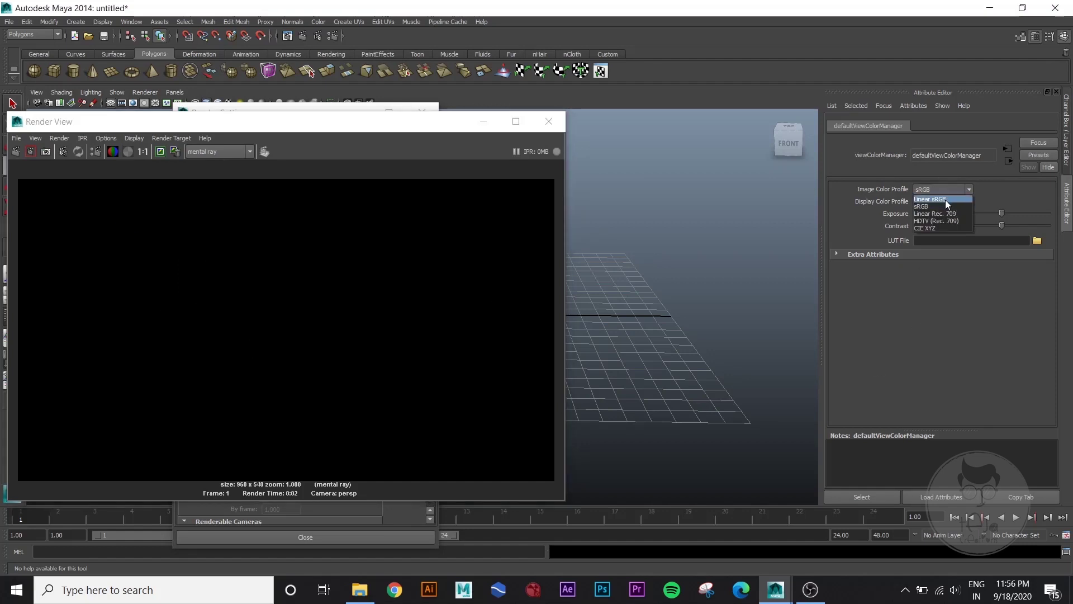
left_click(944, 199)
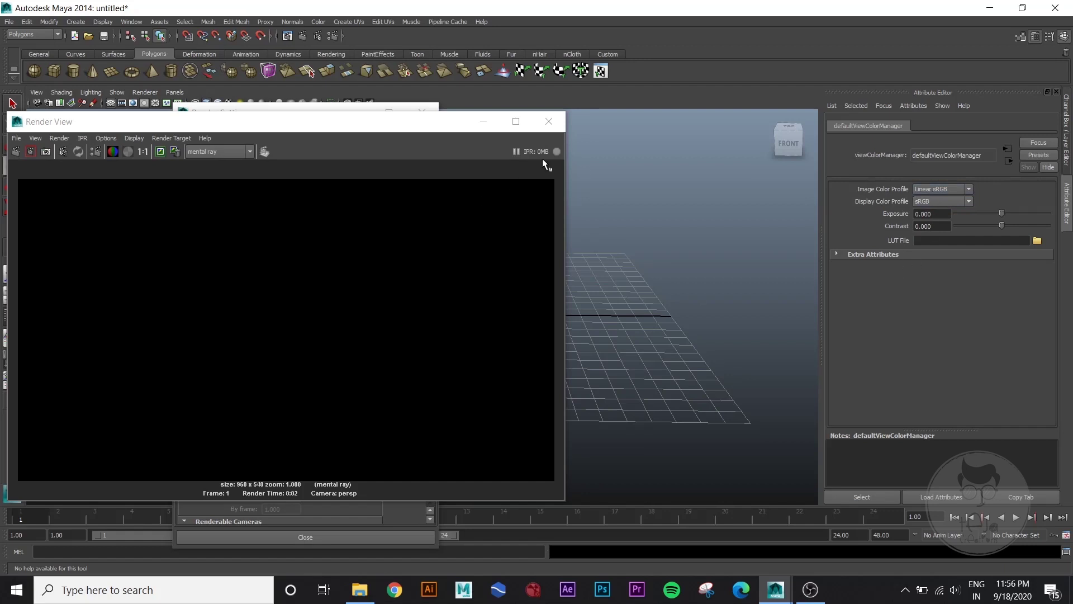
left_click(549, 122)
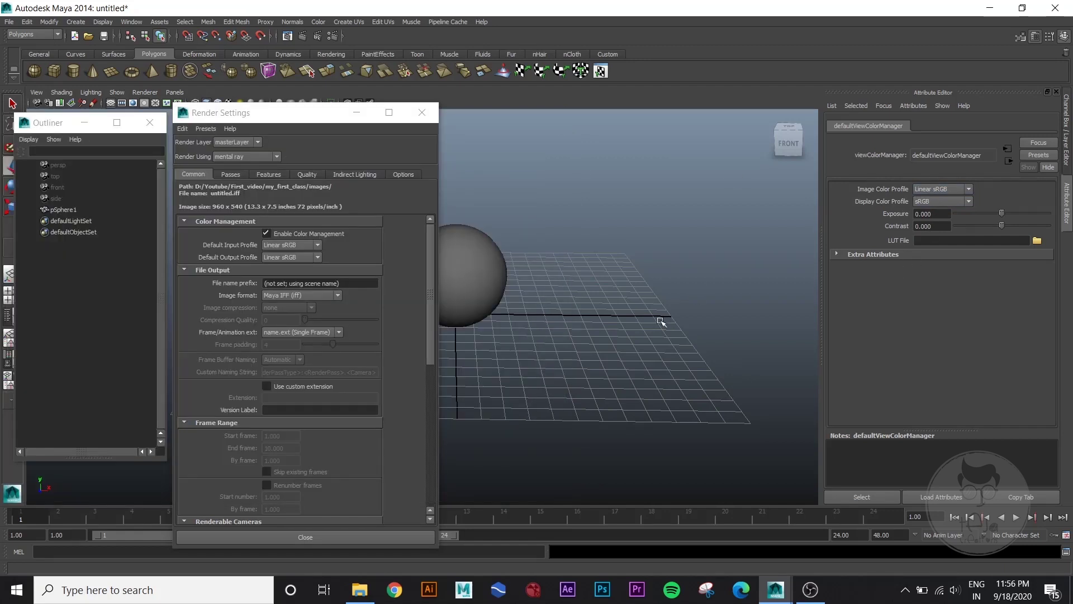
left_click(422, 113)
Step: Delete the polygon sphere from the scene
left_click_drag(556, 249, 393, 382)
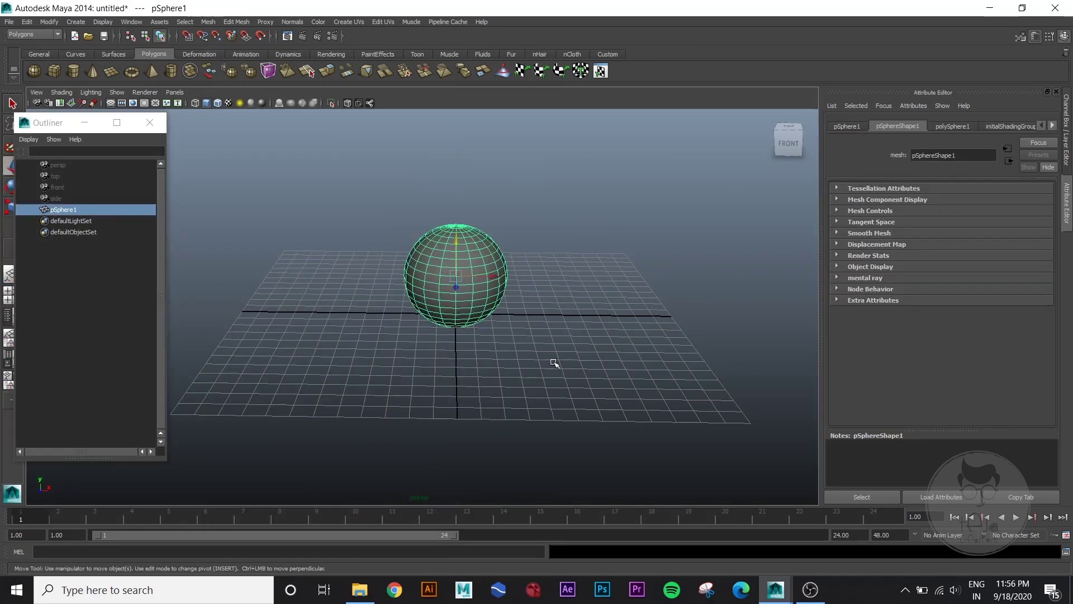
left_click(564, 361)
left_click_drag(513, 261, 432, 383)
key("Delete")
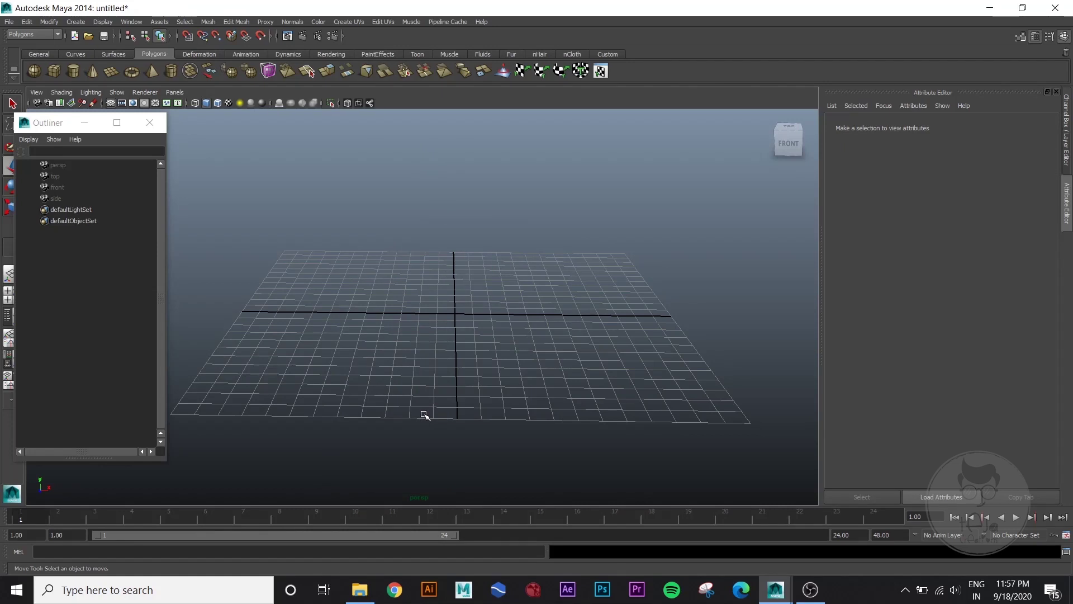
left_click_drag(429, 357, 432, 368, "alt")
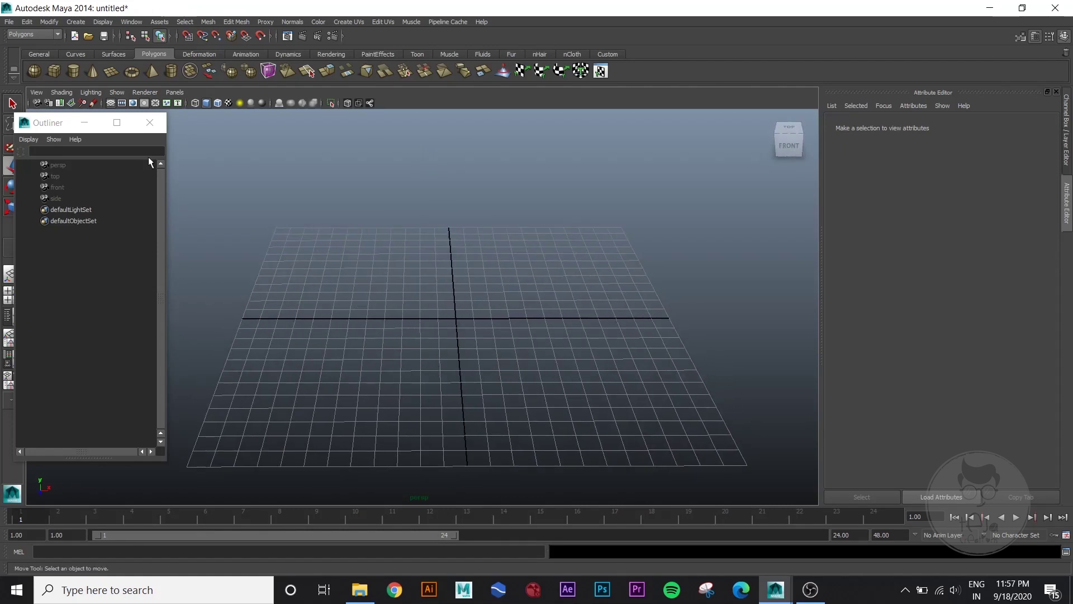
mouse_move(43, 124)
left_mouse_down()
mouse_move(56, 132)
mouse_move(53, 121)
left_mouse_up()
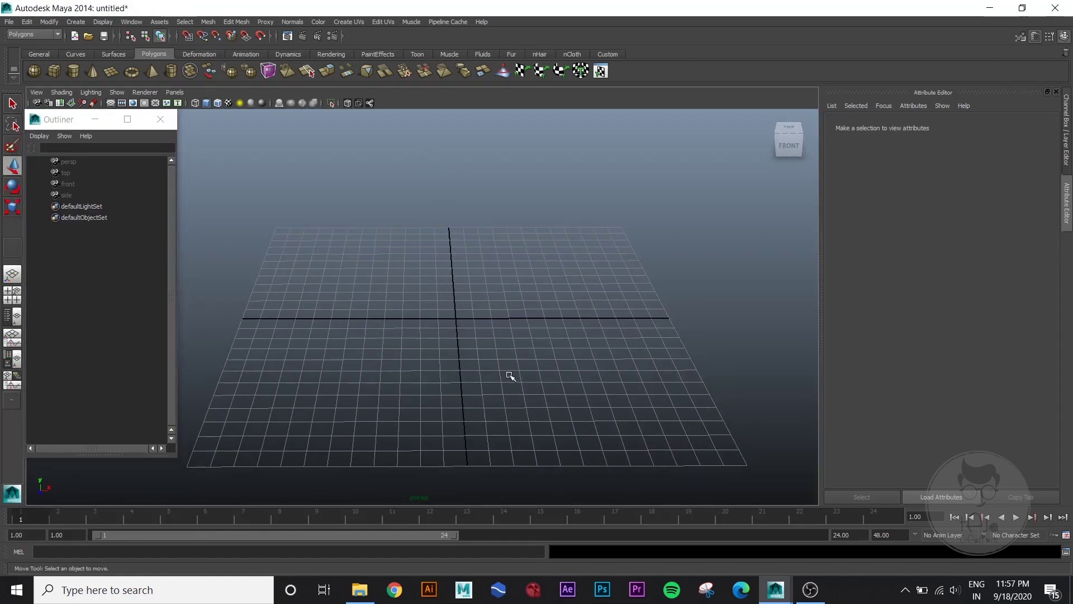
left_click_drag(508, 374, 469, 361, "alt")
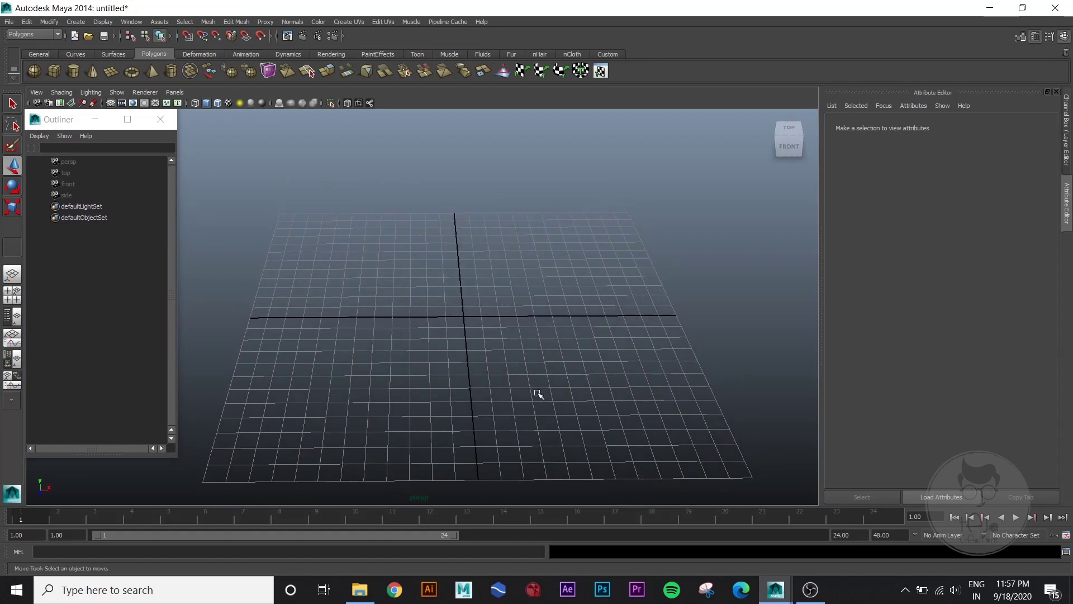
middle_click_drag(493, 393, 450, 436, "alt")
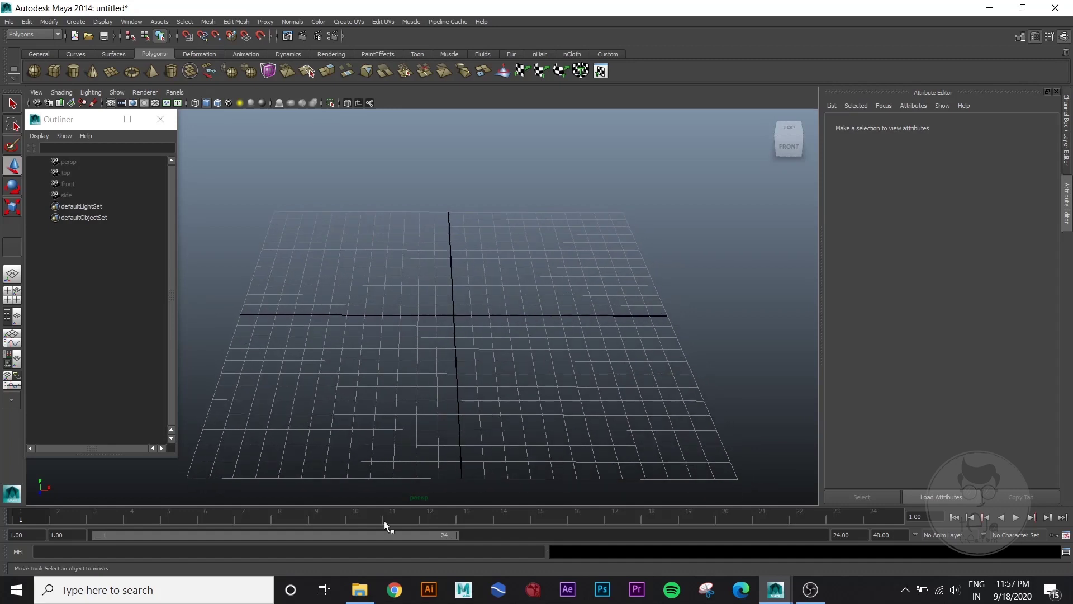
left_click(360, 590)
left_click(359, 590)
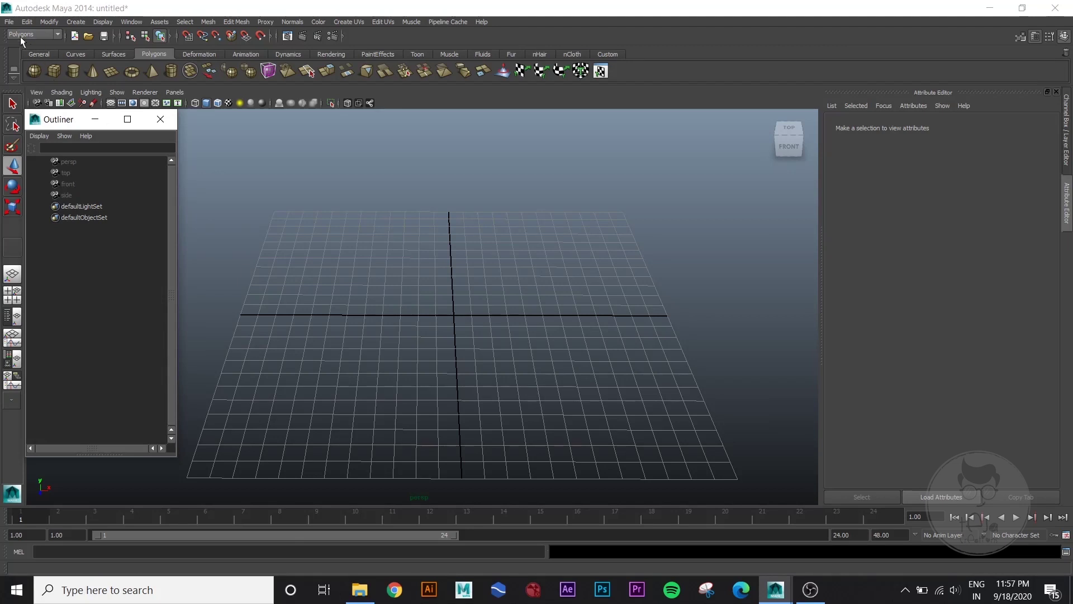
Step: Review the current project's name, location and primary folder assignments in the Project Window, leaving them as they are
left_click(9, 21)
mouse_move(79, 247)
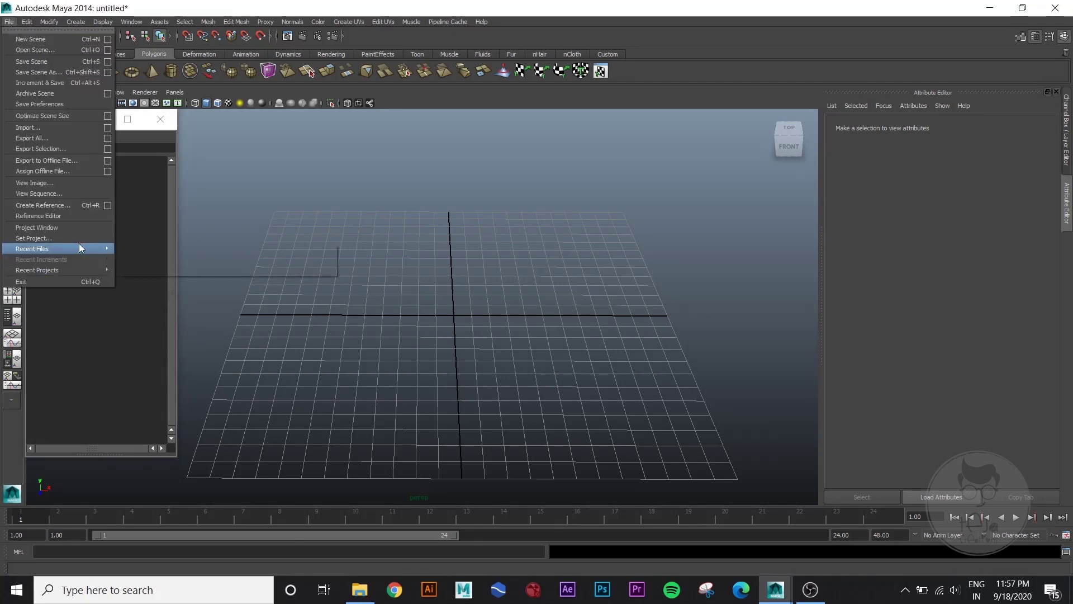
left_click(80, 228)
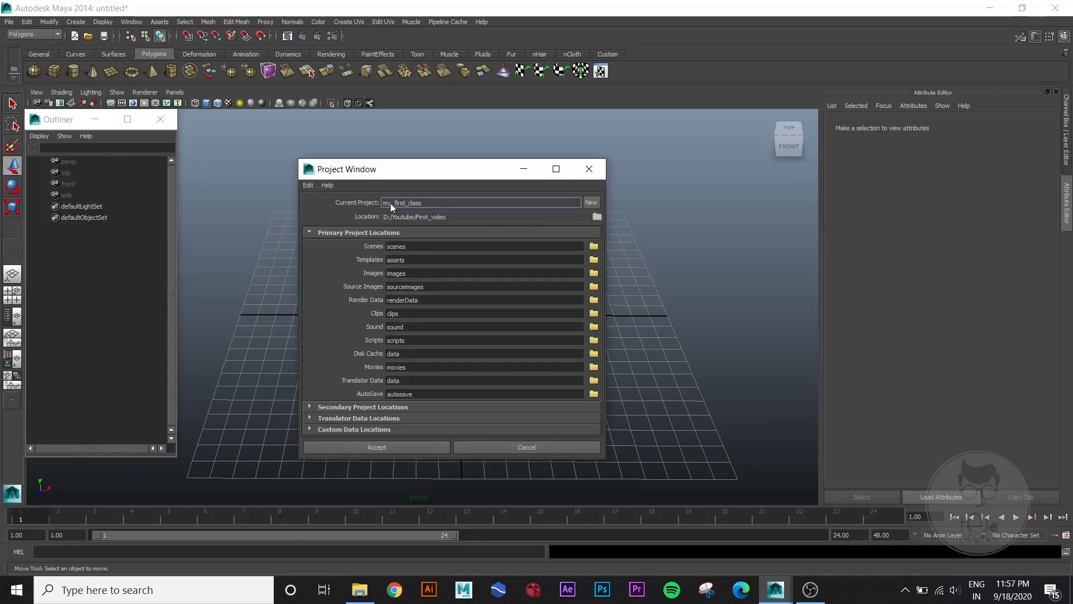
left_click(599, 176)
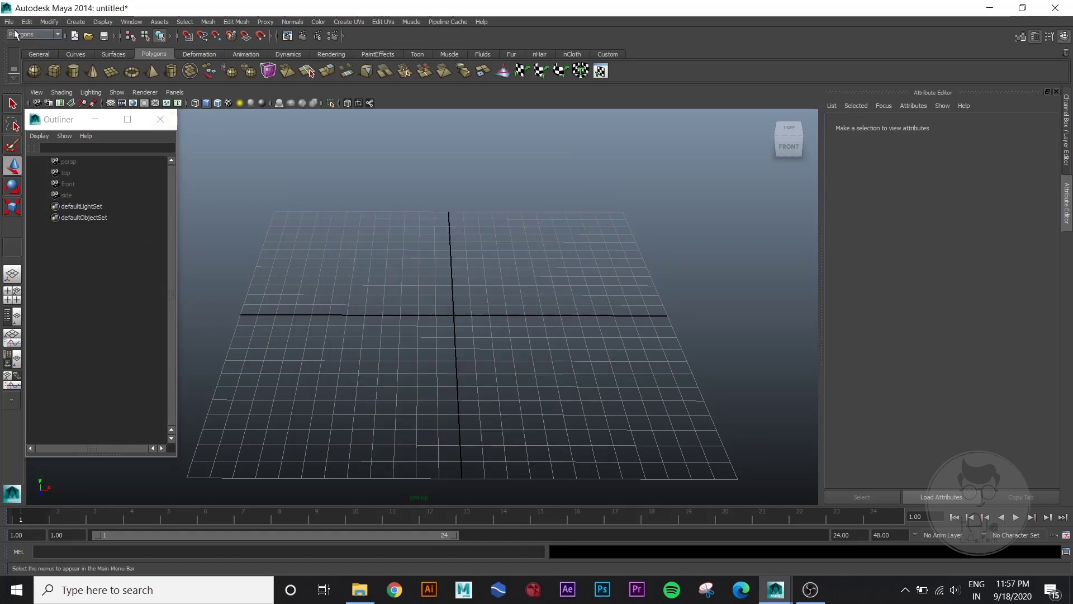
left_click(9, 21)
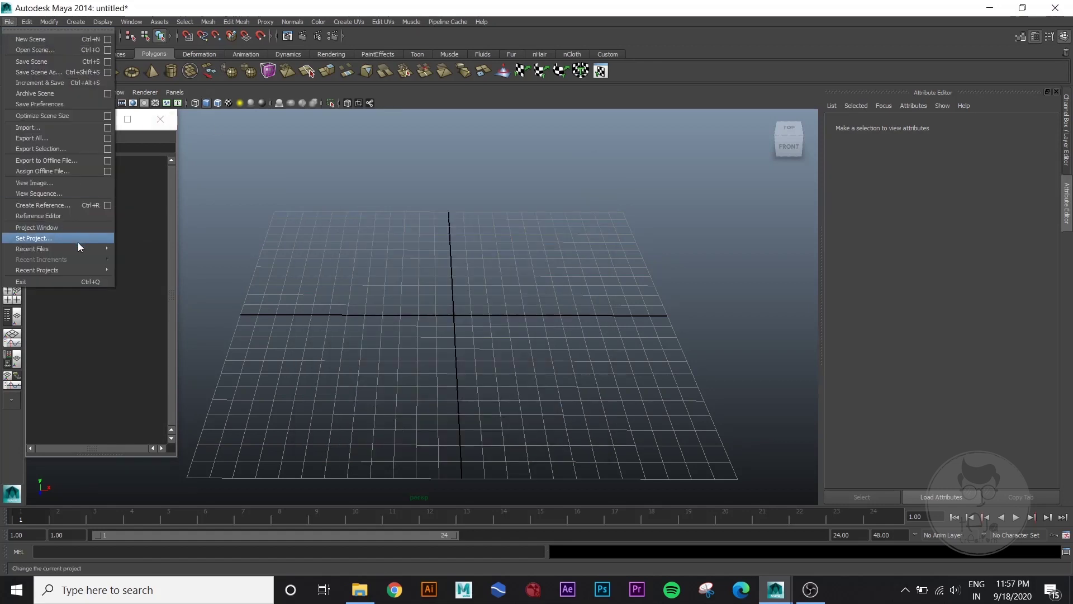
left_click(76, 228)
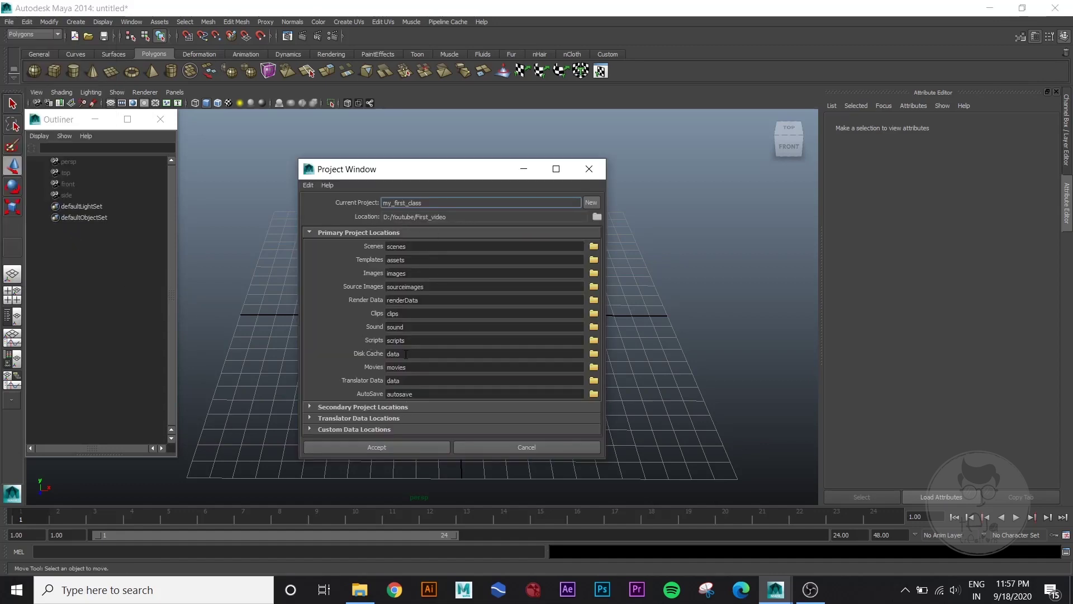
left_click(583, 180)
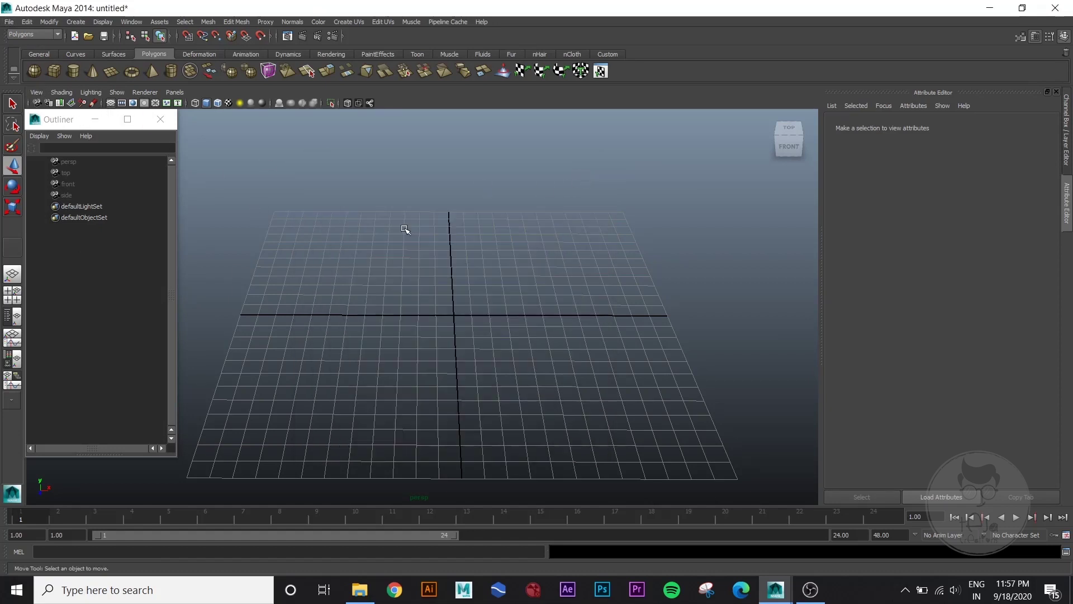
Step: Close the Outliner and create a basic camera at the grid origin, keeping it selected
left_click(161, 119)
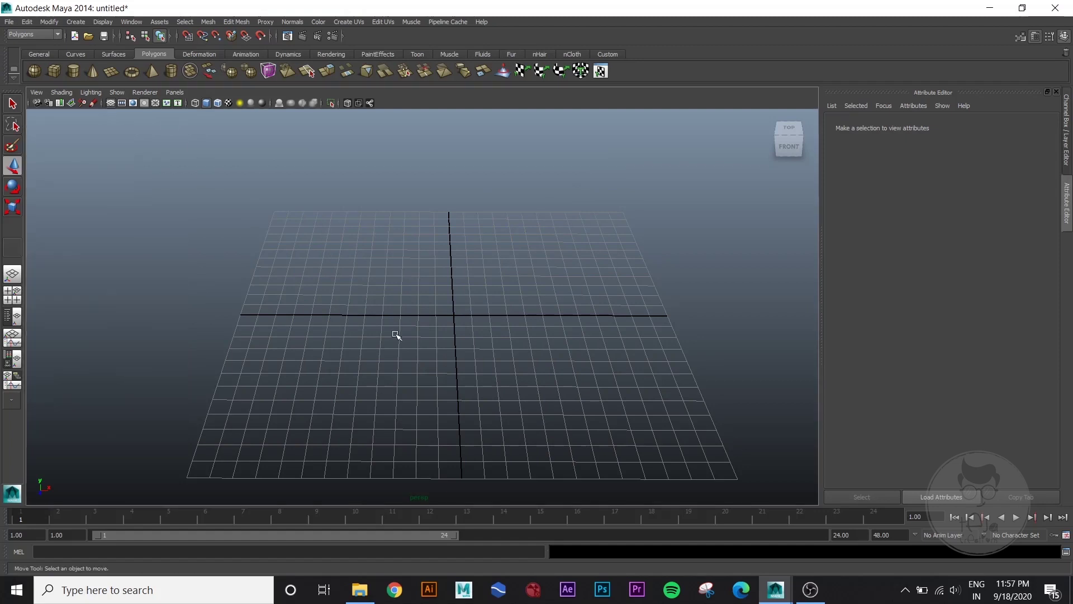
left_click_drag(477, 388, 501, 381, "alt")
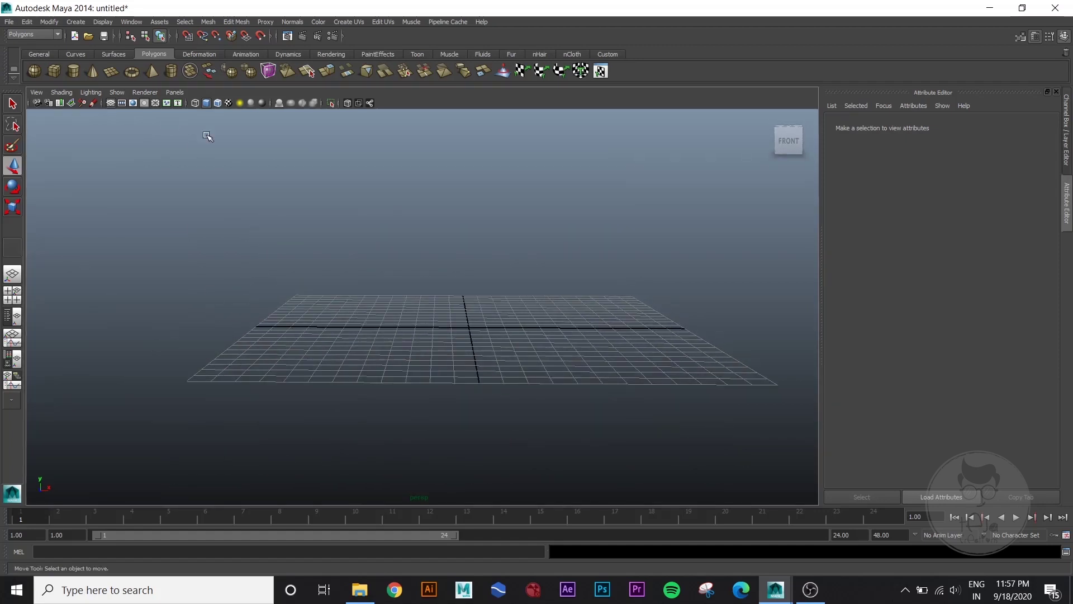
left_click_drag(438, 292, 407, 378, "alt")
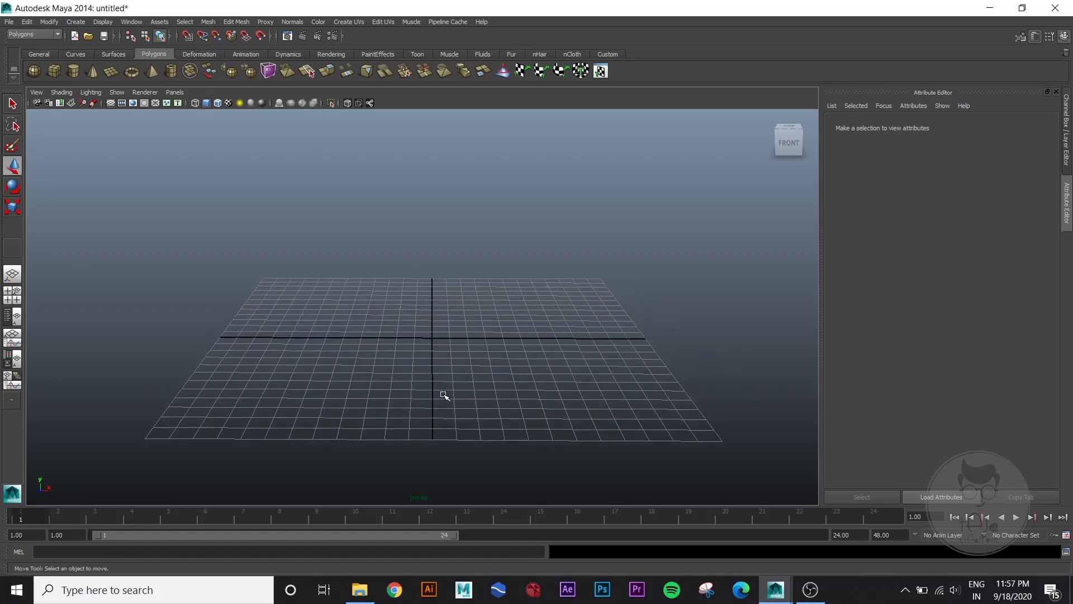
left_click_drag(443, 390, 413, 394, "alt")
left_click(76, 21)
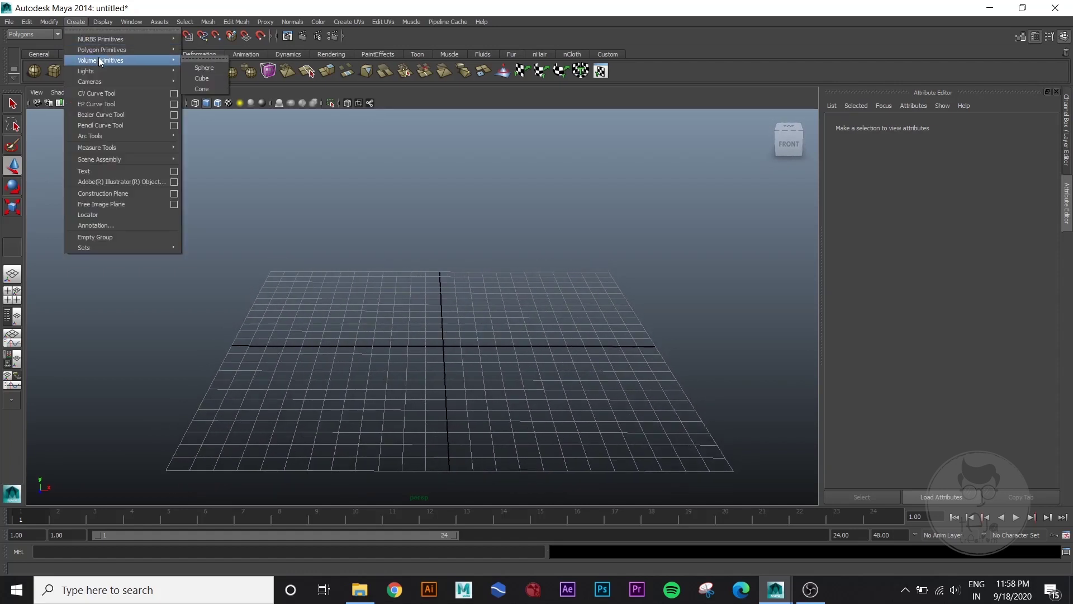
mouse_move(106, 84)
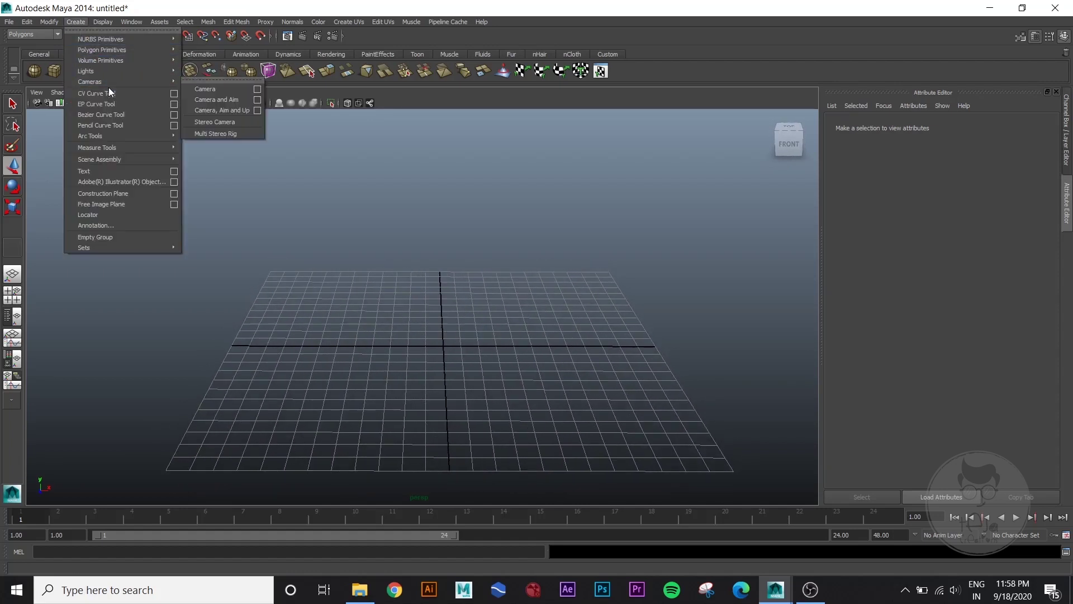
left_click(220, 89)
left_click(575, 343)
left_click_drag(475, 450, 451, 406, "alt")
key("ctrl+z")
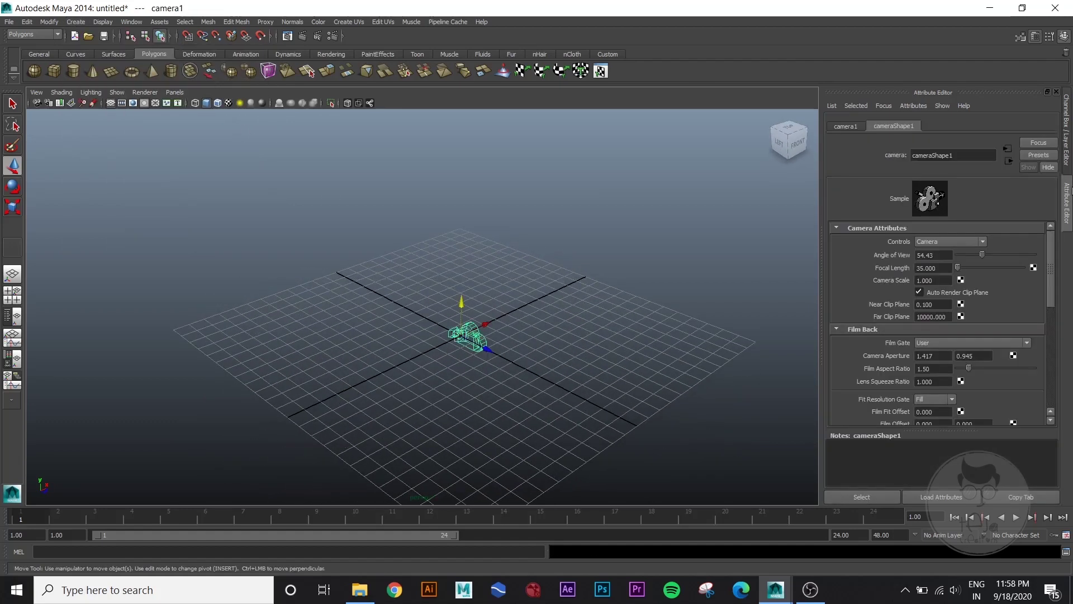
Step: Display the new camera's attributes in the Channel Box and look through the camera in the viewport
left_click(1069, 150)
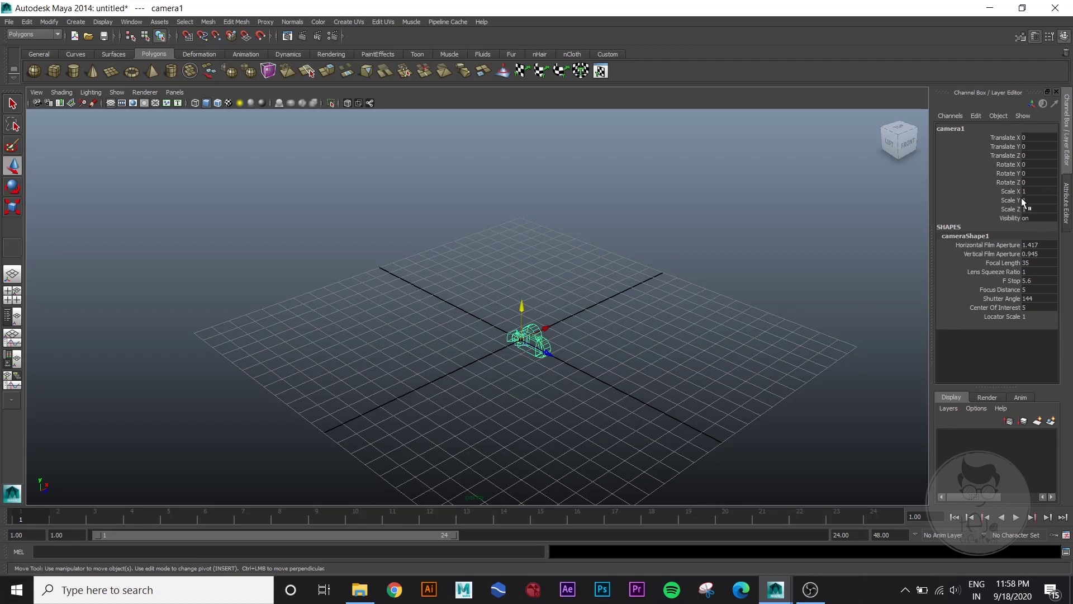
left_click(621, 378)
key("ctrl+z")
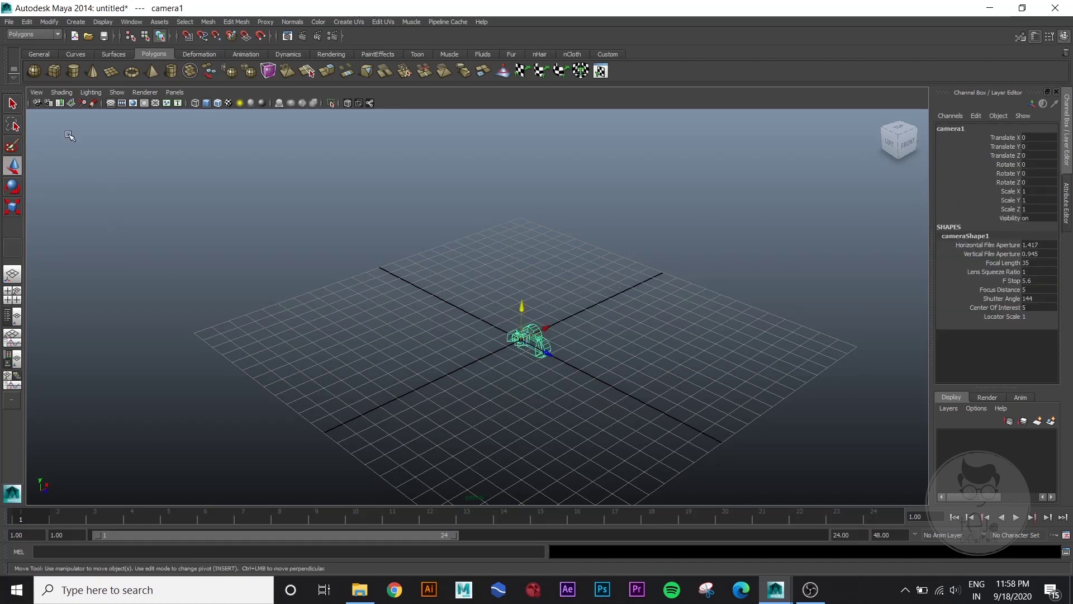
left_click(174, 92)
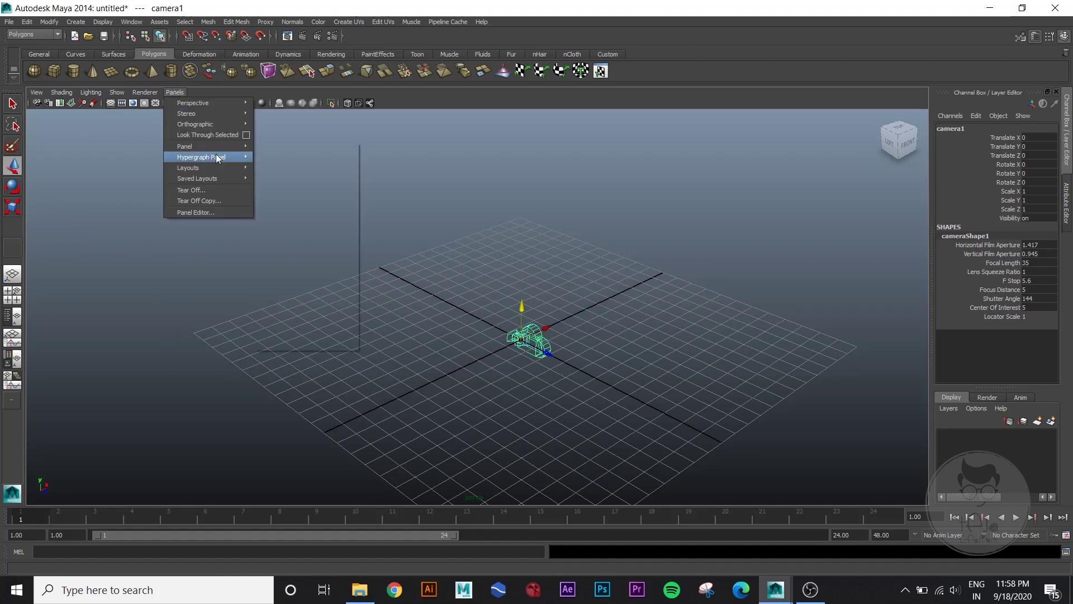
left_click(218, 136)
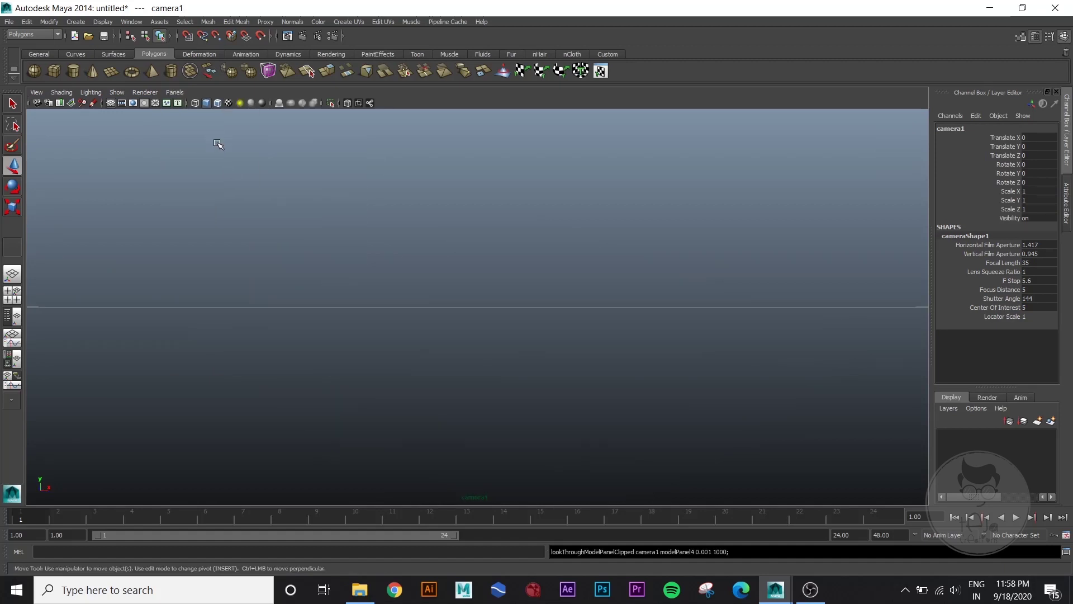
Step: Rename the camera as render_cam and deselect it
left_click(960, 128)
type("red")
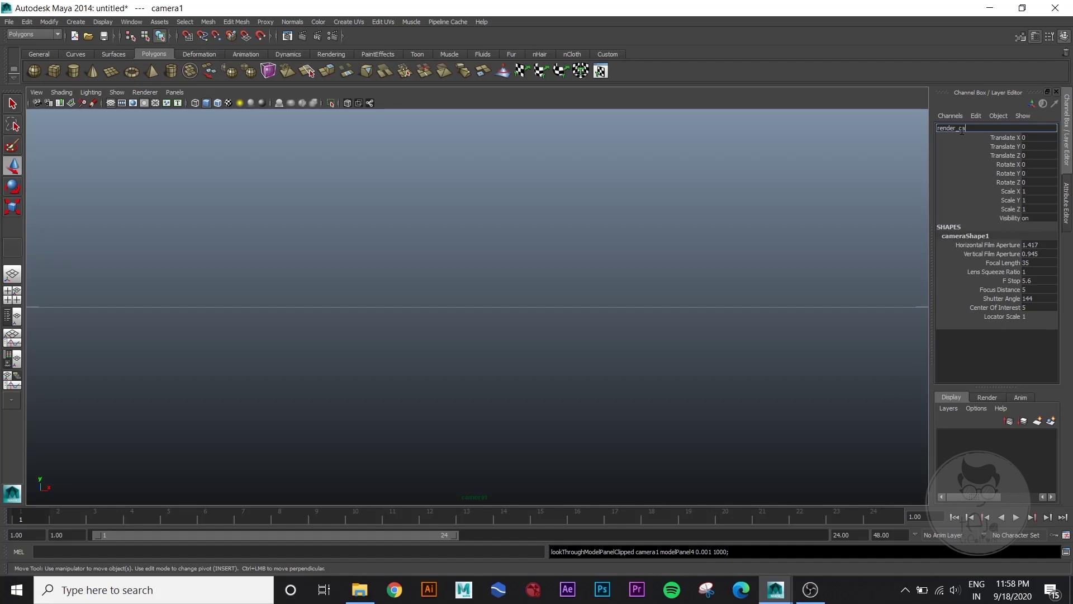
key("Return")
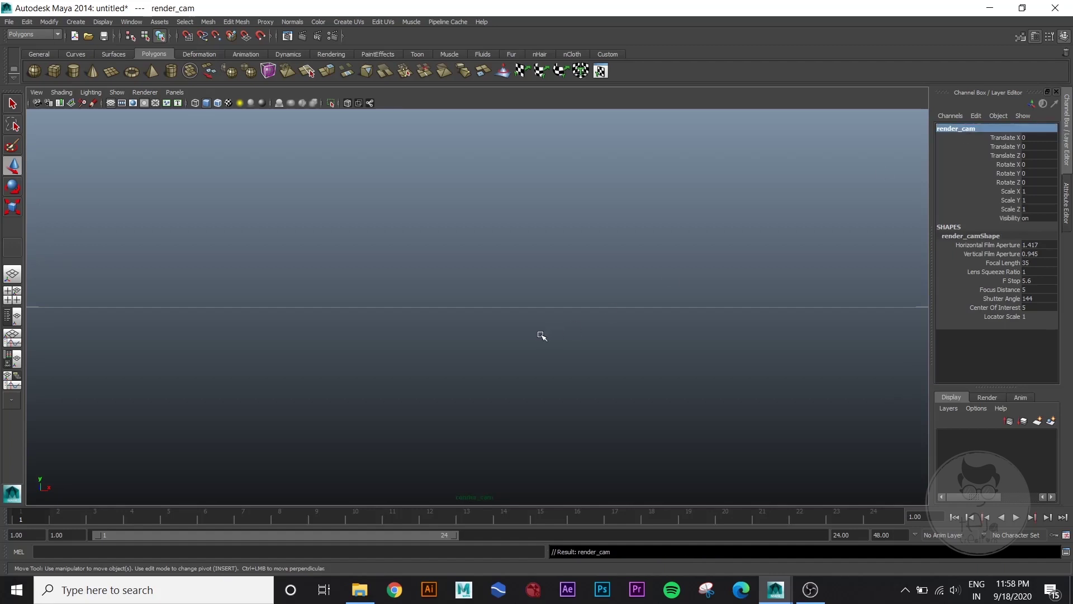
left_click(508, 270)
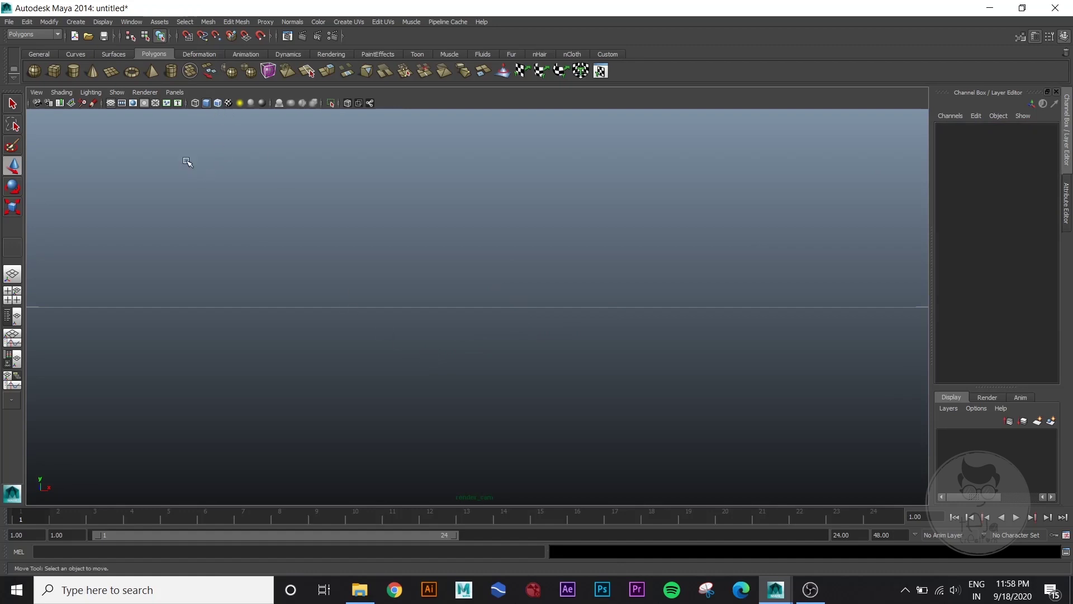
Step: Import the bg_tiff image from the sourceimages folder as render_cam's image plane
left_click(36, 92)
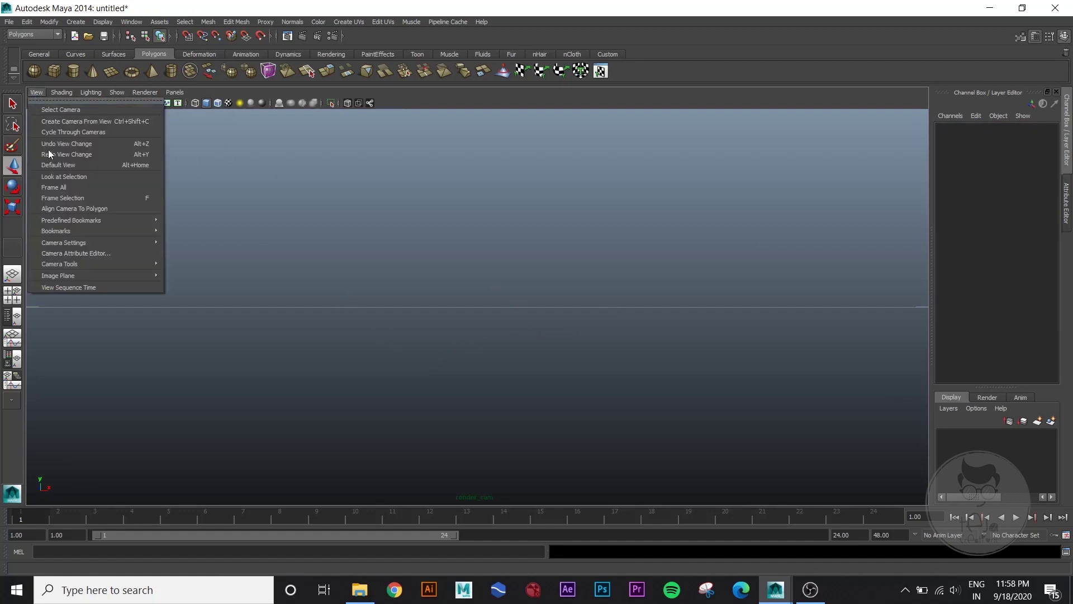
mouse_move(119, 275)
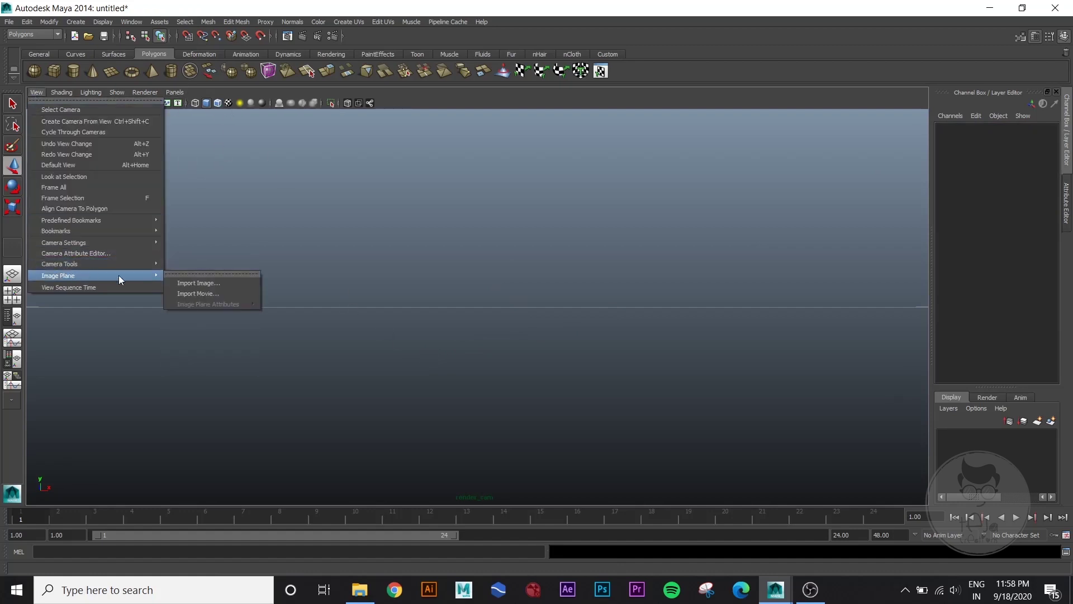
left_click(220, 281)
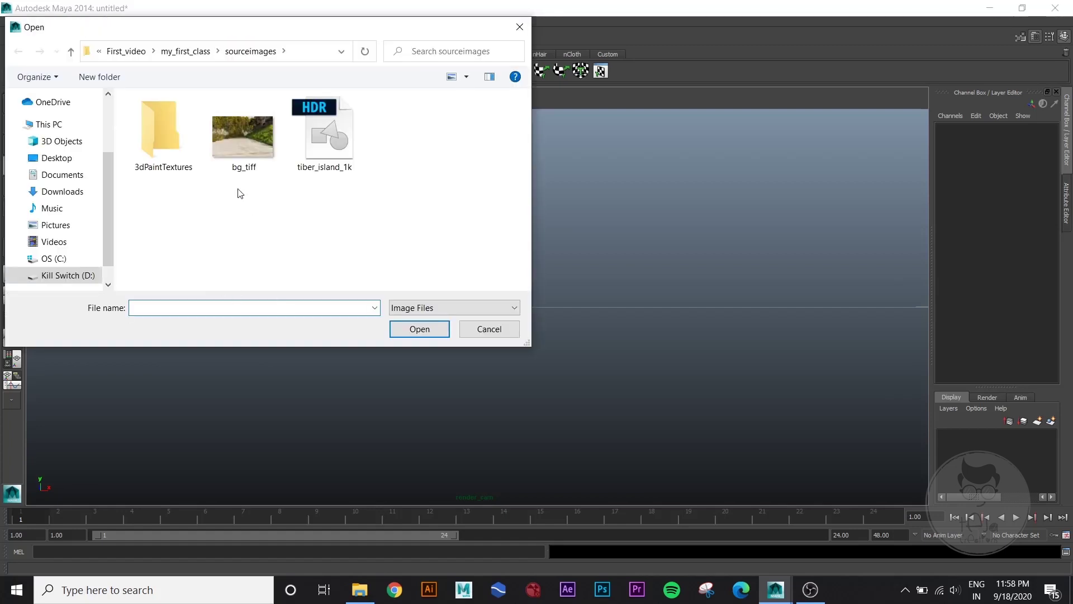
left_click(256, 167)
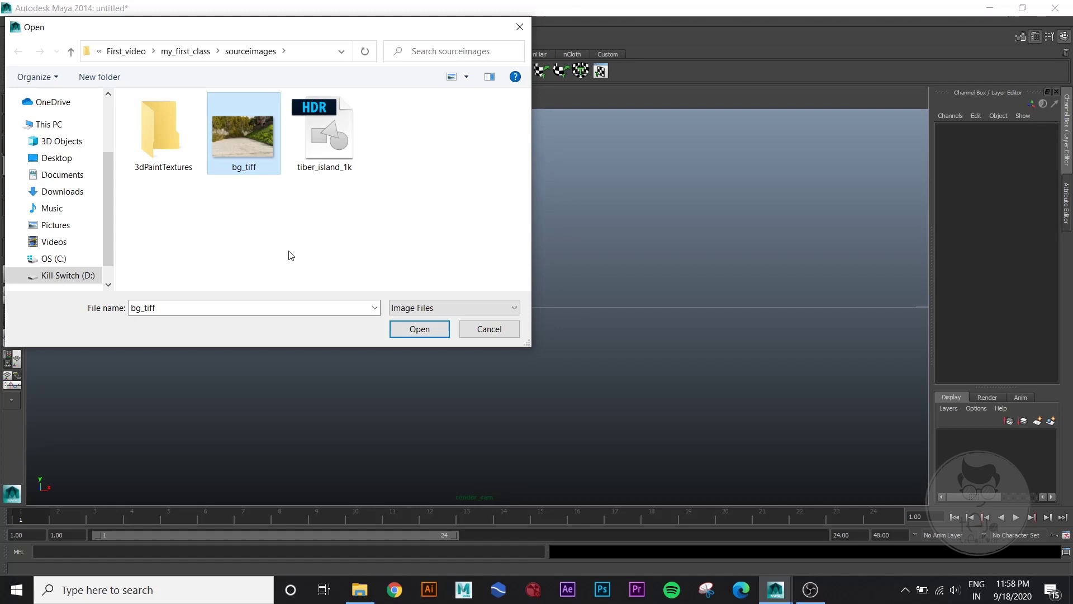
left_click(420, 330)
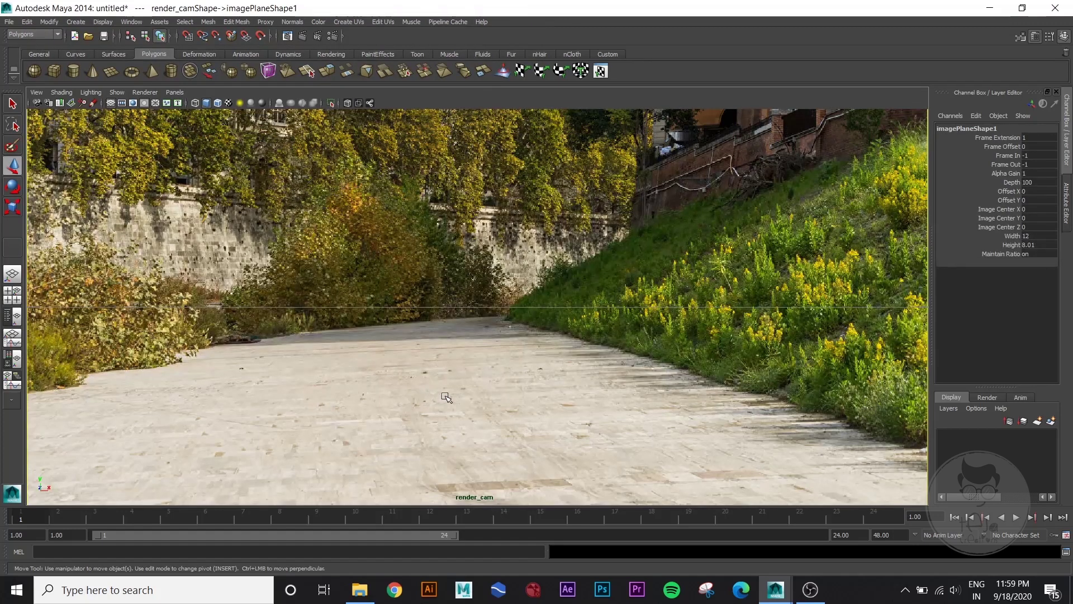
Step: Orbit and pan render_cam until the grid lies in perspective on the pavement of the background image
left_click_drag(604, 364, 621, 434, "alt")
mouse_move(620, 433)
middle_mouse_down("alt")
mouse_move(654, 419)
mouse_move(629, 434)
middle_mouse_up("alt")
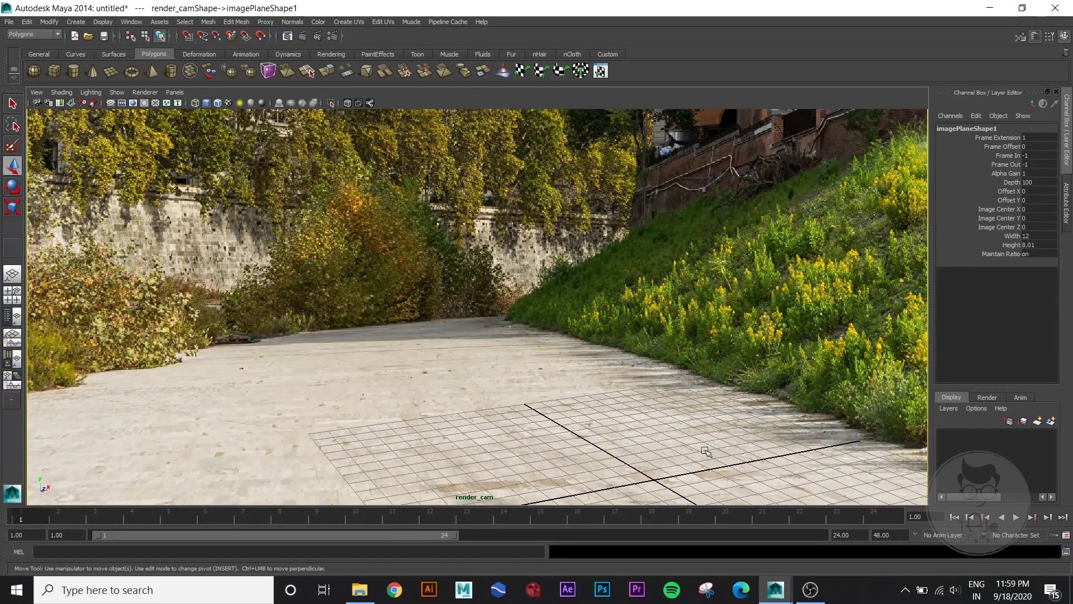
middle_click_drag(702, 452, 627, 435, "alt")
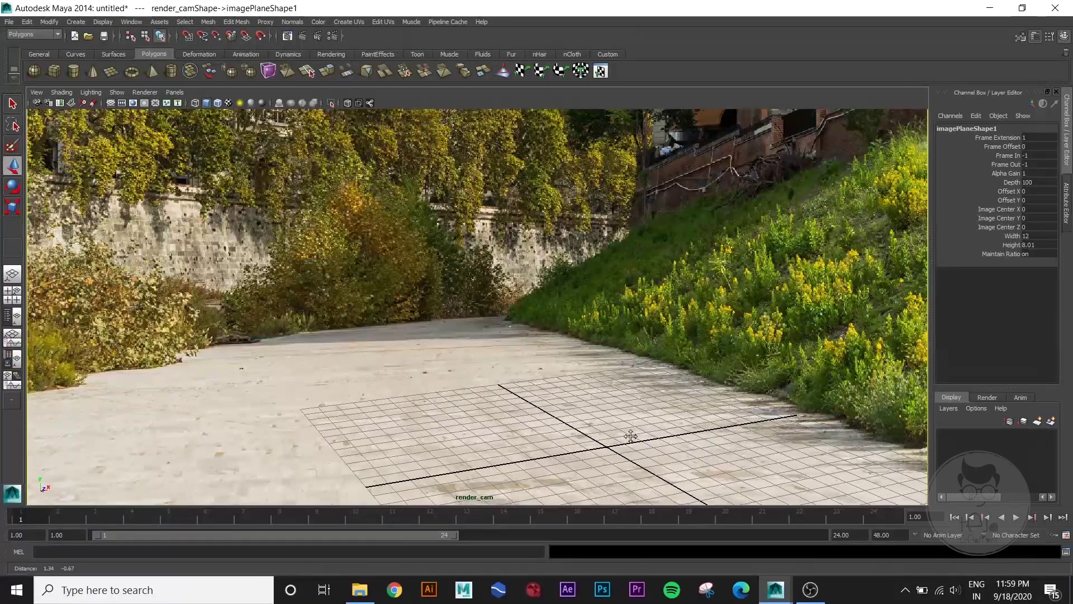
Step: Create a polygon plane at the origin, scale it uniformly to about 23.4, and hide the grid
left_click(112, 72)
key("r")
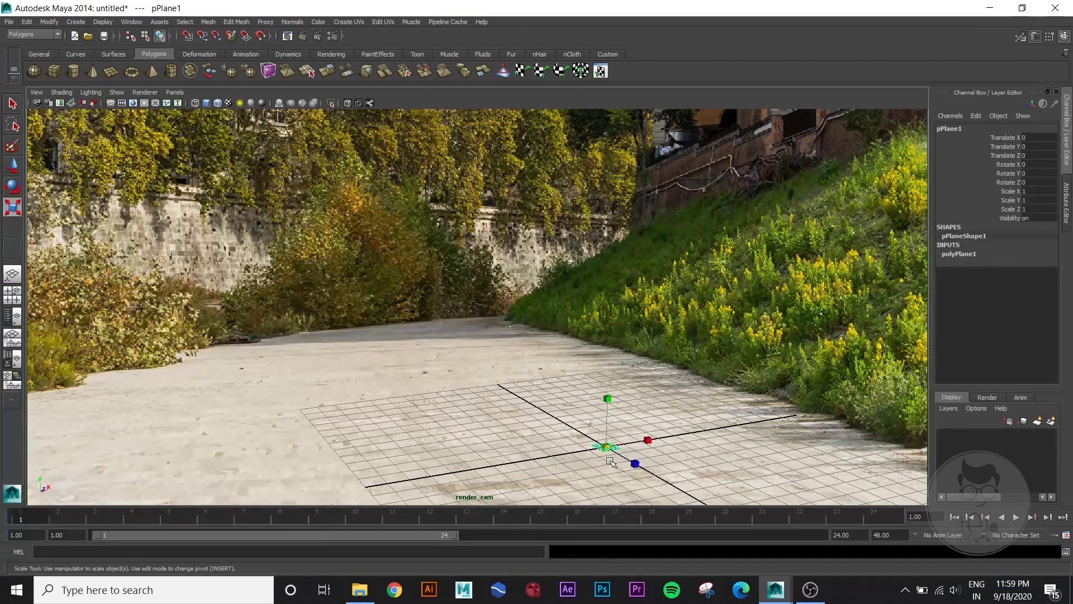
left_click_drag(607, 446, 959, 502)
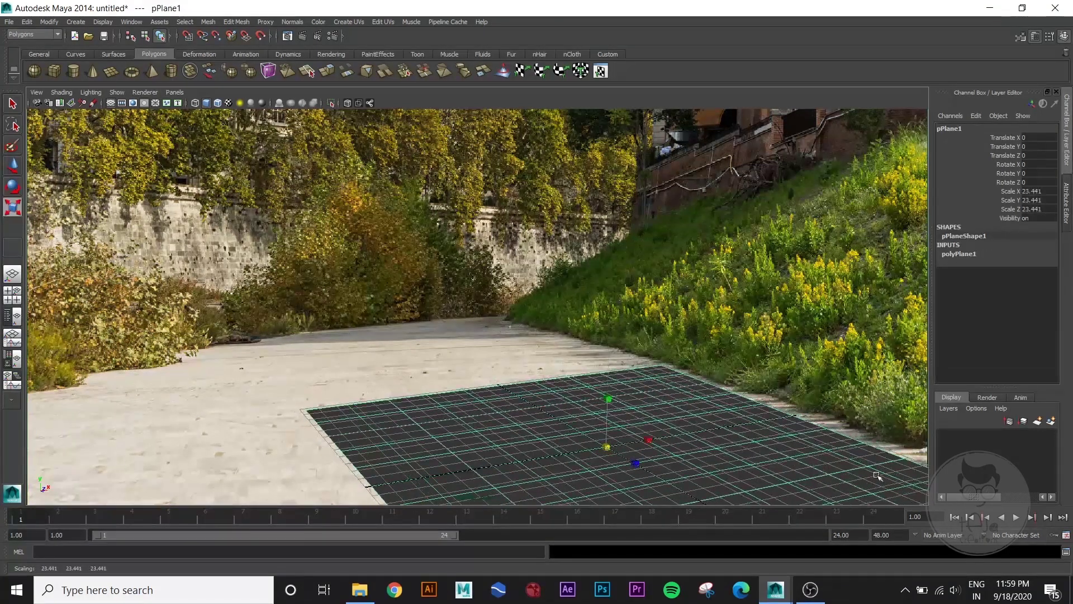
left_click(111, 104)
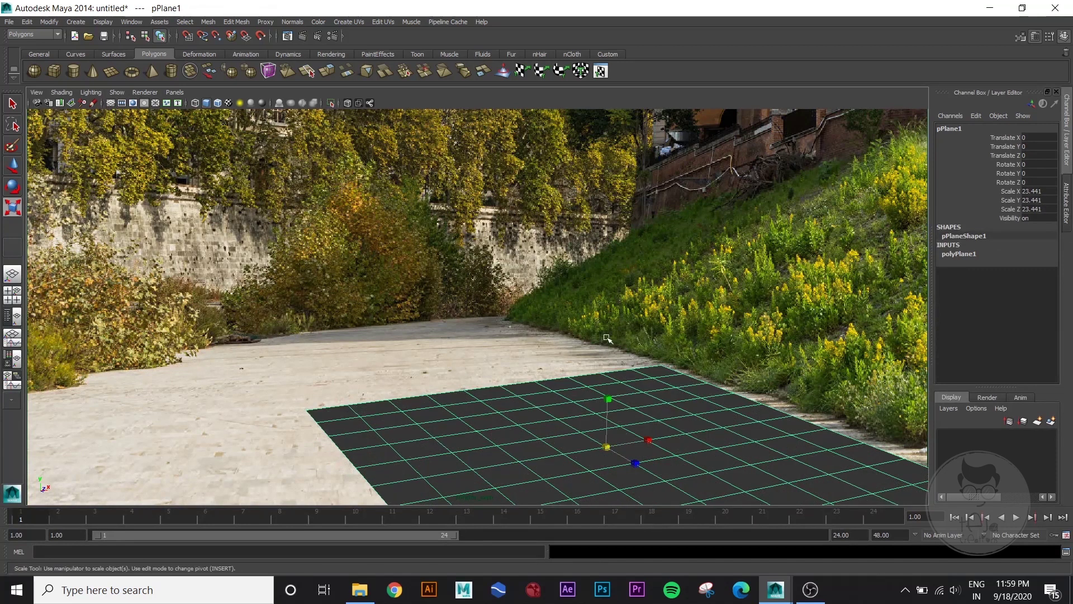
Step: Move the plane across the ground to about 1.28 in X and -0.53 in Z, undoing the vertical move
key("w")
left_click_drag(637, 444, 625, 378)
key("ctrl+z")
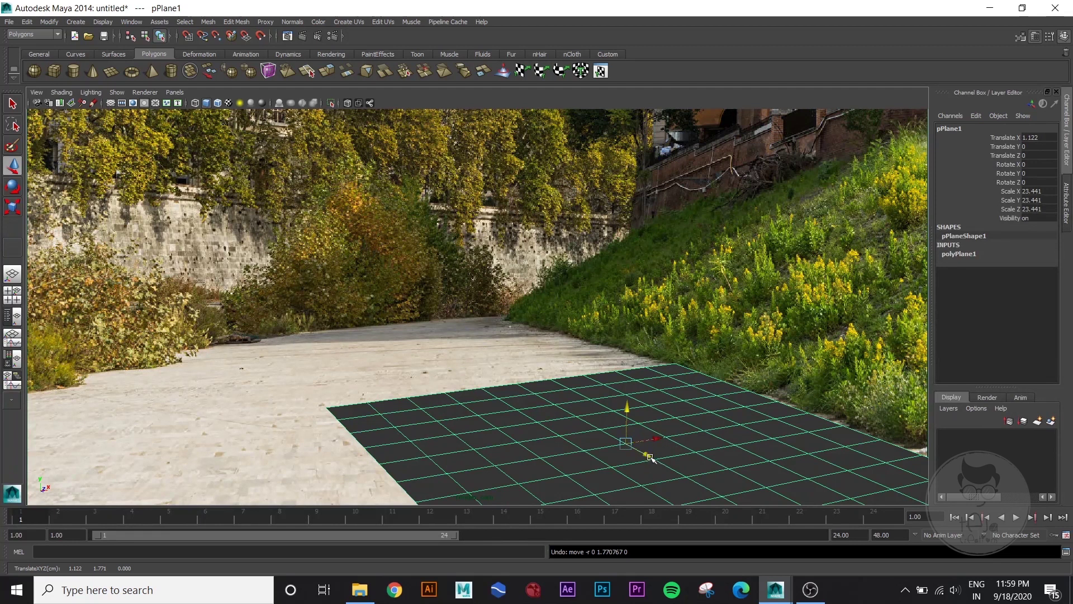
mouse_move(650, 458)
left_mouse_down()
mouse_move(618, 455)
mouse_move(687, 451)
mouse_move(514, 372)
mouse_move(673, 434)
mouse_move(643, 443)
mouse_move(654, 441)
left_mouse_up()
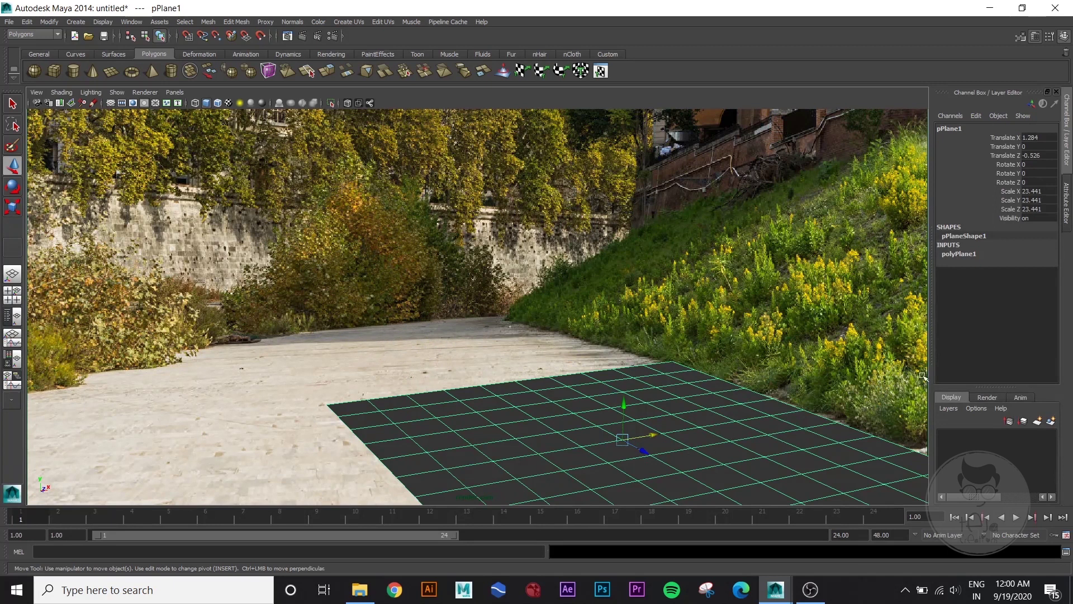
Step: Select render_cam, show it in the Outliner, and inspect its angle of view and focal length in the Attribute Editor
left_click(1068, 221)
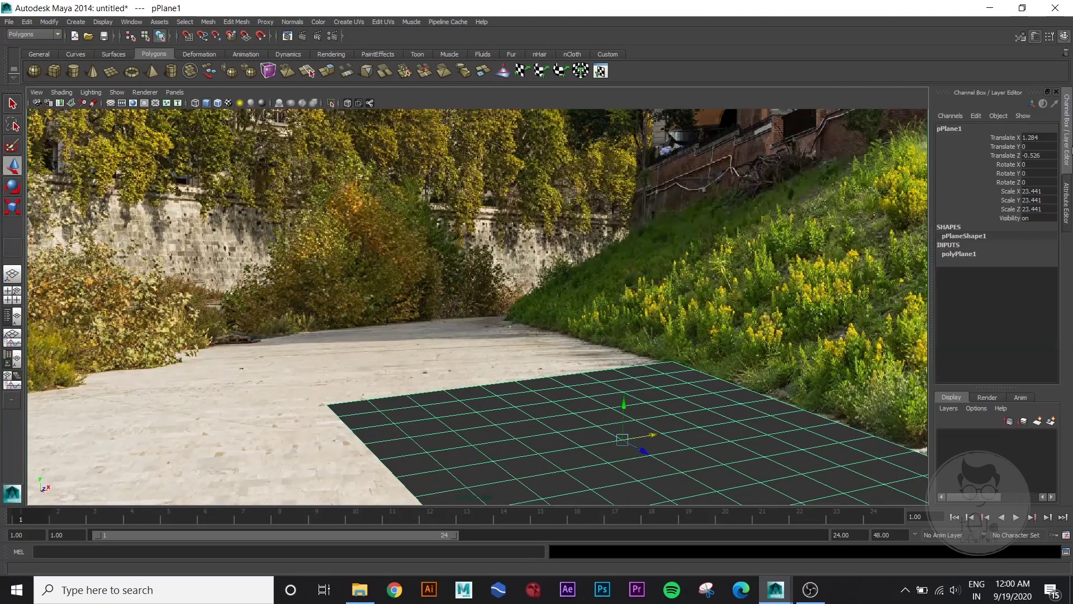
key("ctrl+a")
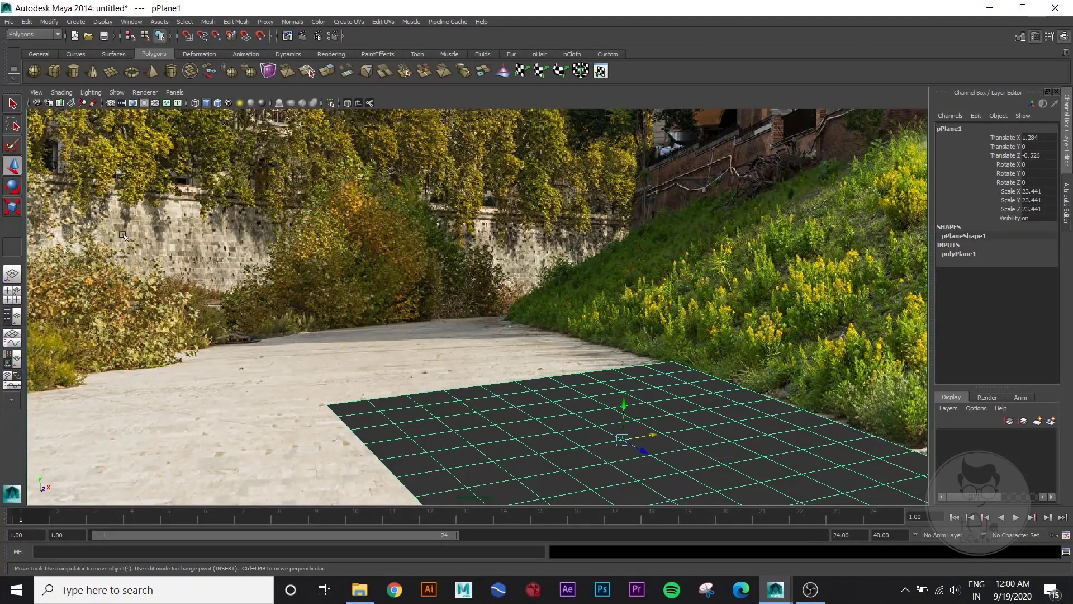
left_click(37, 104)
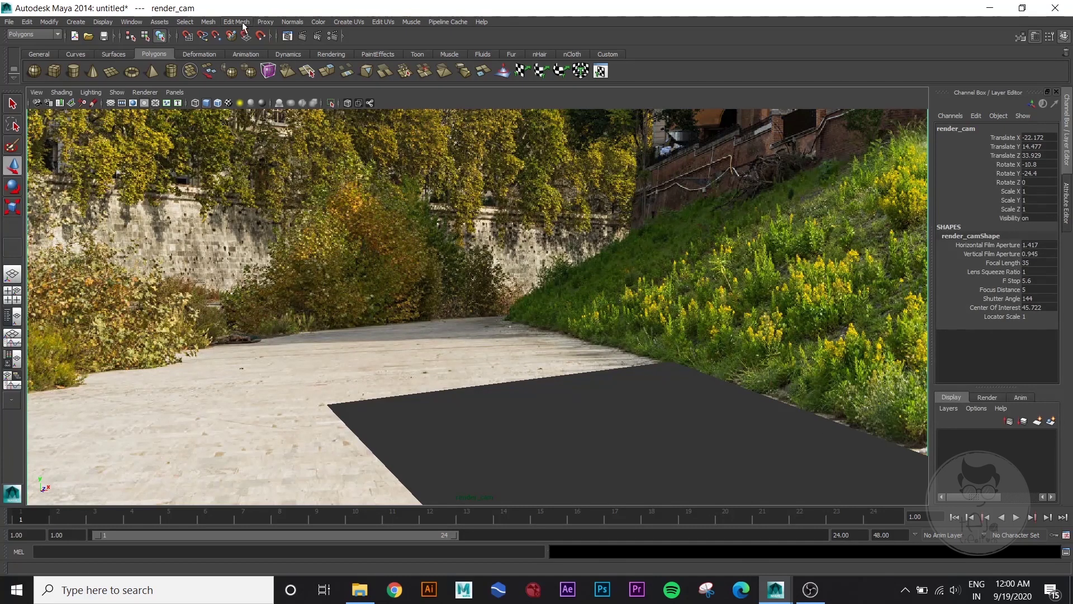
left_click(133, 22)
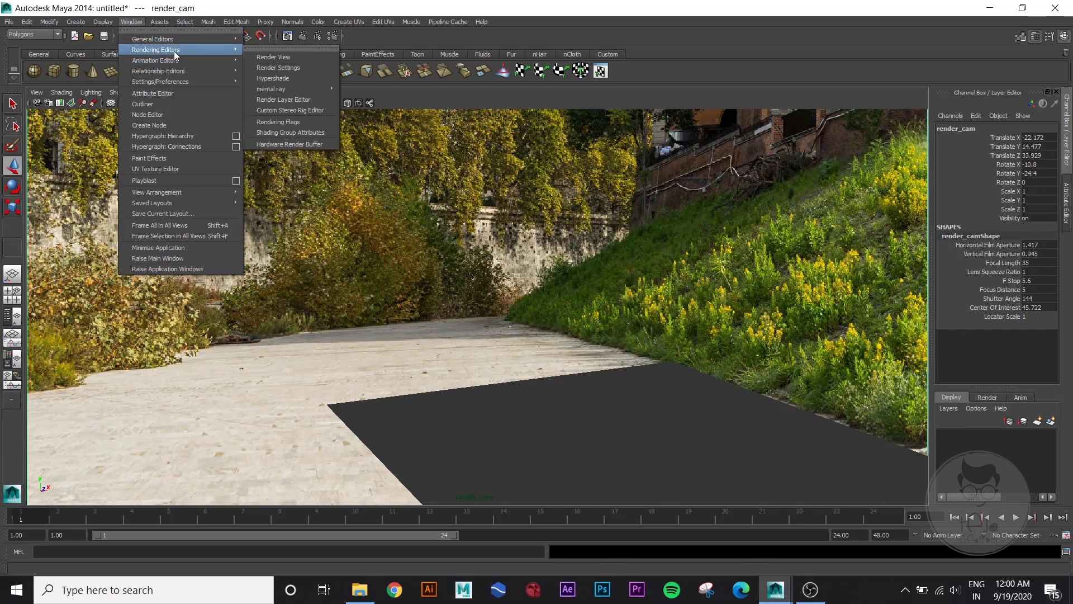
left_click(180, 102)
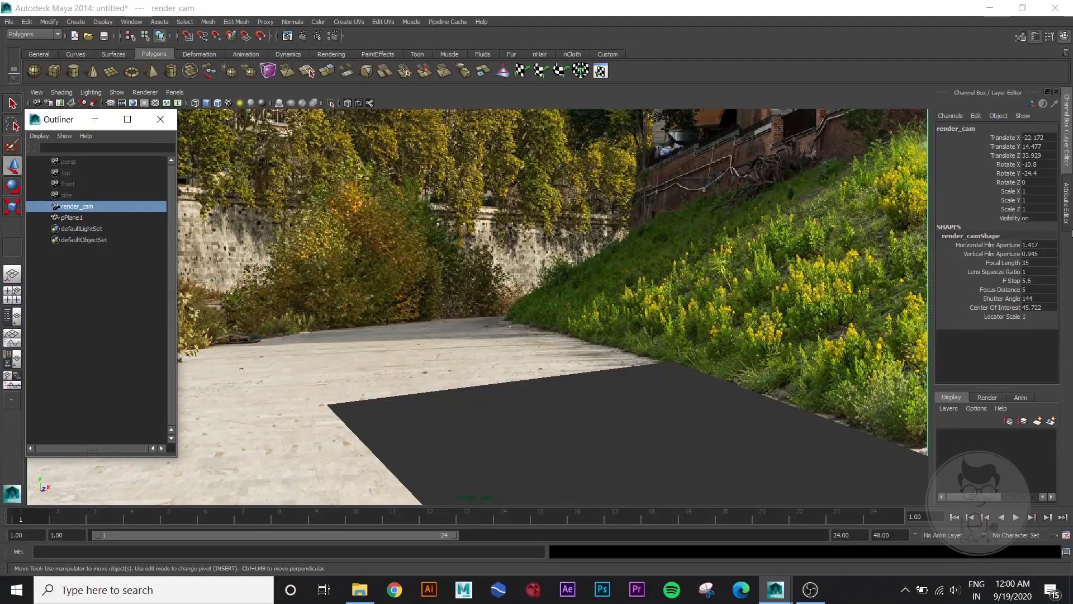
left_click(1067, 203)
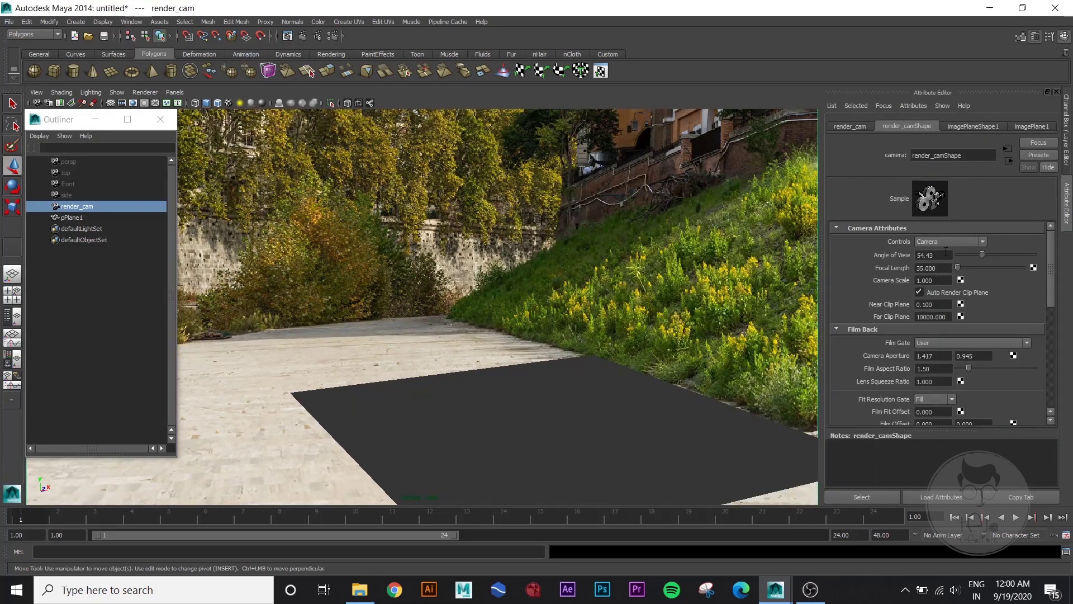
left_click_drag(949, 268, 921, 266)
double_click(945, 256)
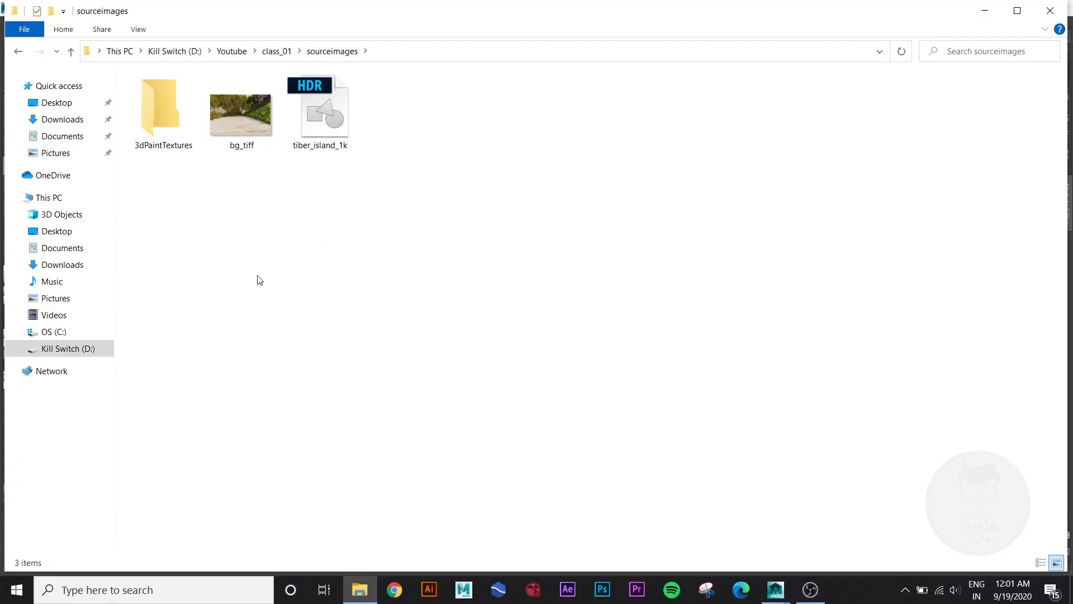
Step: Examine the detailed file properties of the bg_tiff image for camera data, especially the 35mm focal length, leaving them unchanged
left_click(248, 138)
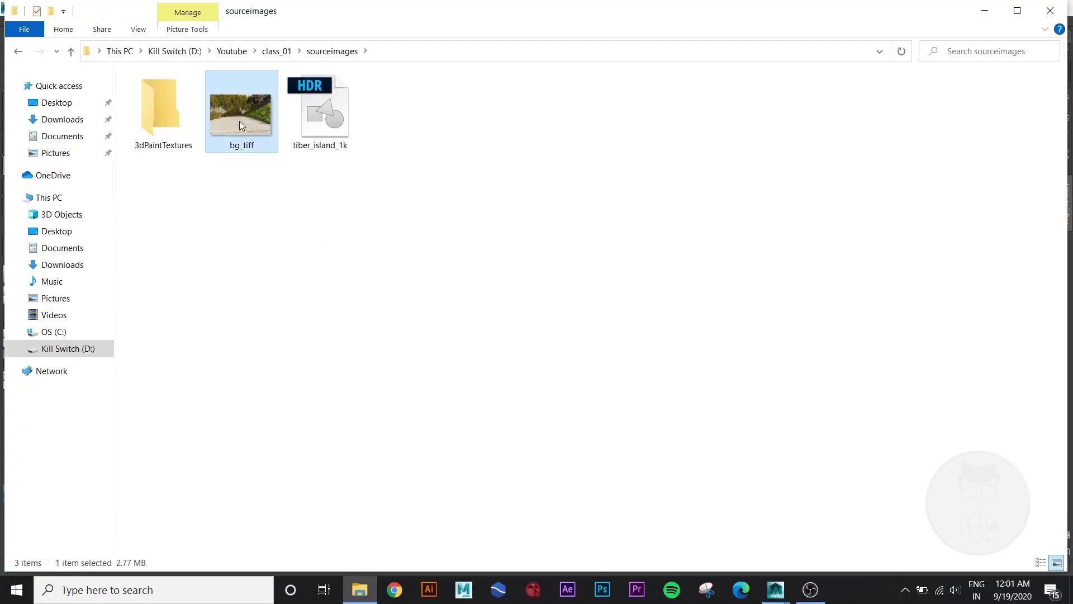
right_click(240, 121)
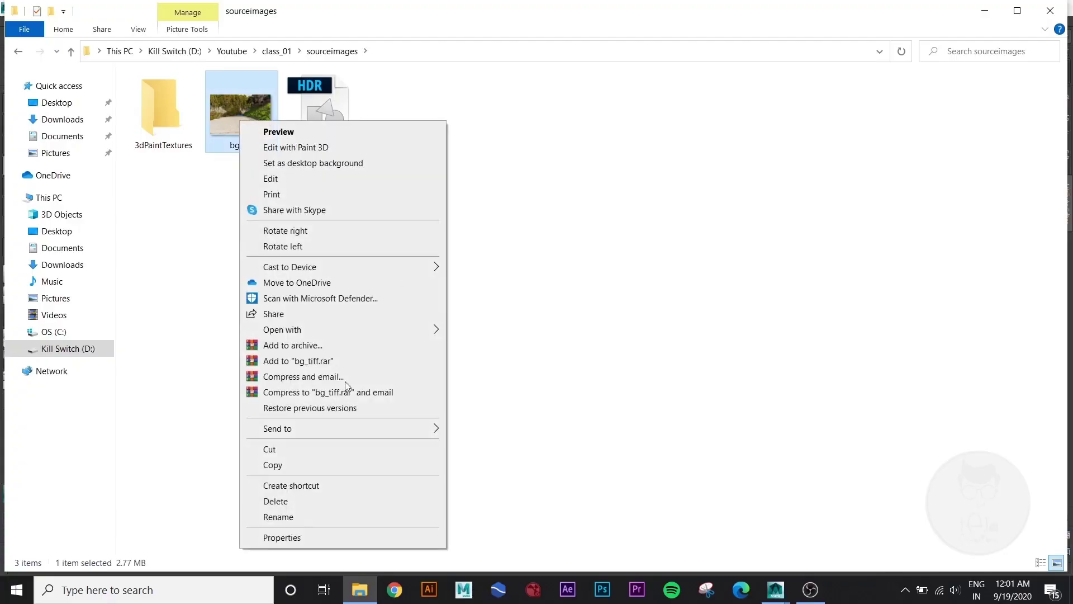
left_click(344, 535)
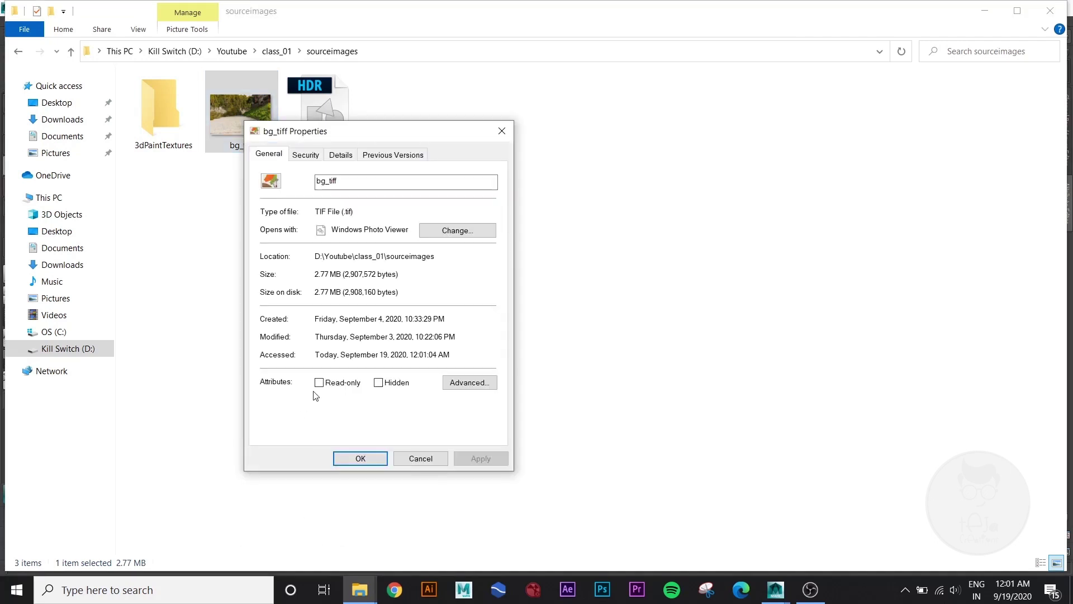
left_click(339, 156)
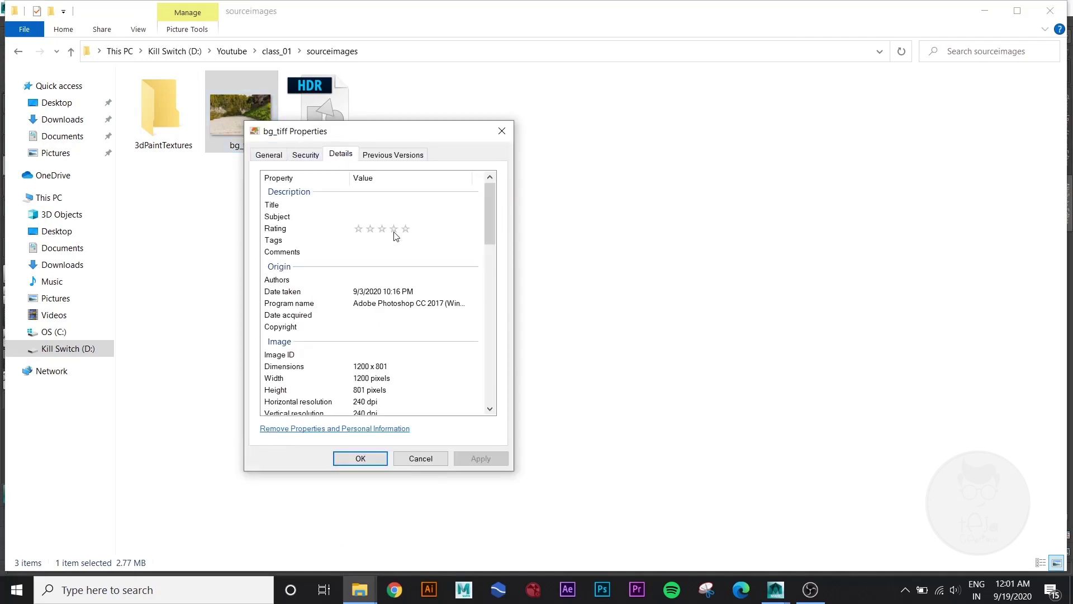
left_click_drag(487, 213, 451, 309)
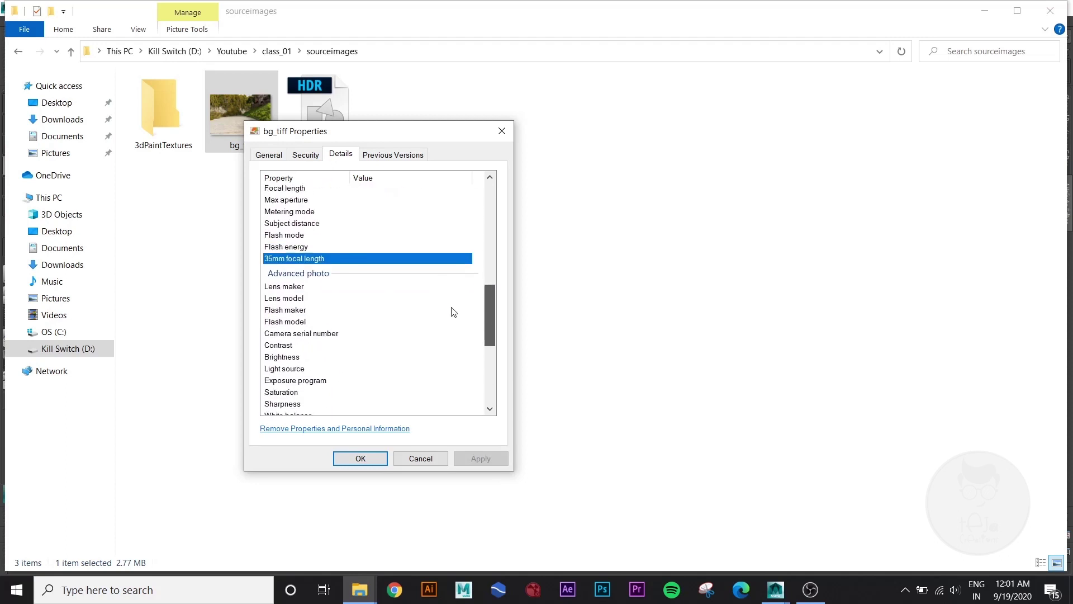
left_click(313, 248)
left_click(312, 259)
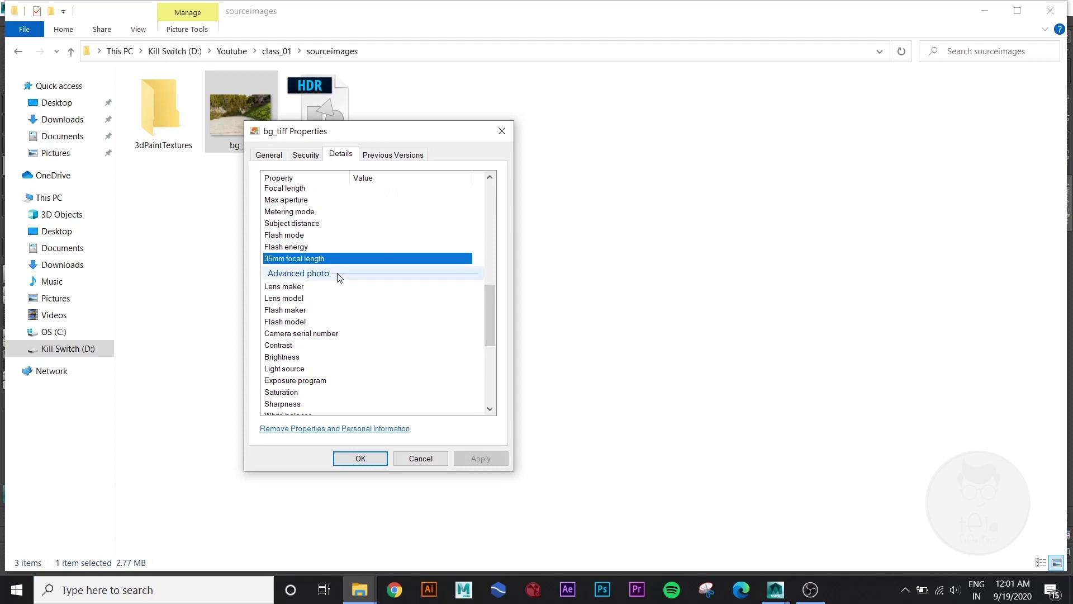
left_click_drag(493, 333, 492, 304)
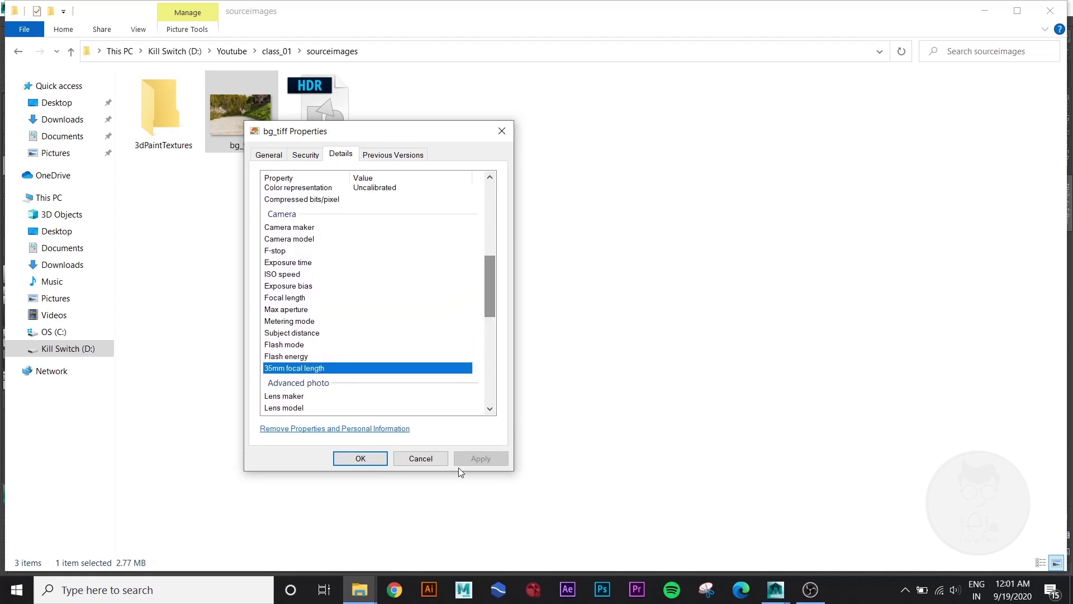
left_click(425, 461)
Step: Switch back to Maya, reselect render_cam, and examine its focal length value without changing it
key("alt+Tab")
left_click(518, 467)
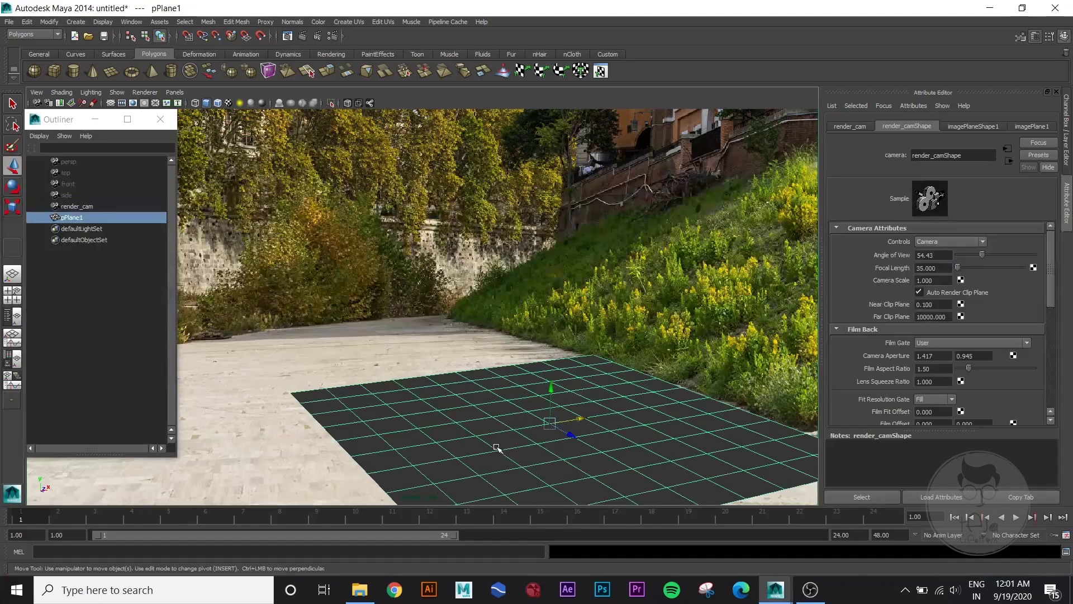
left_click(78, 207)
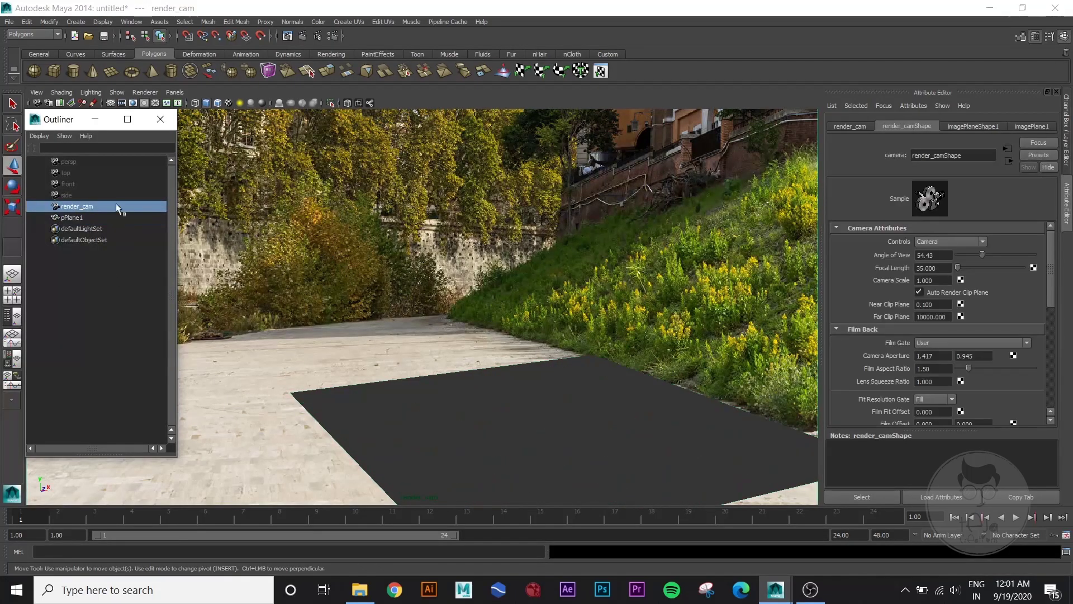
double_click(932, 268)
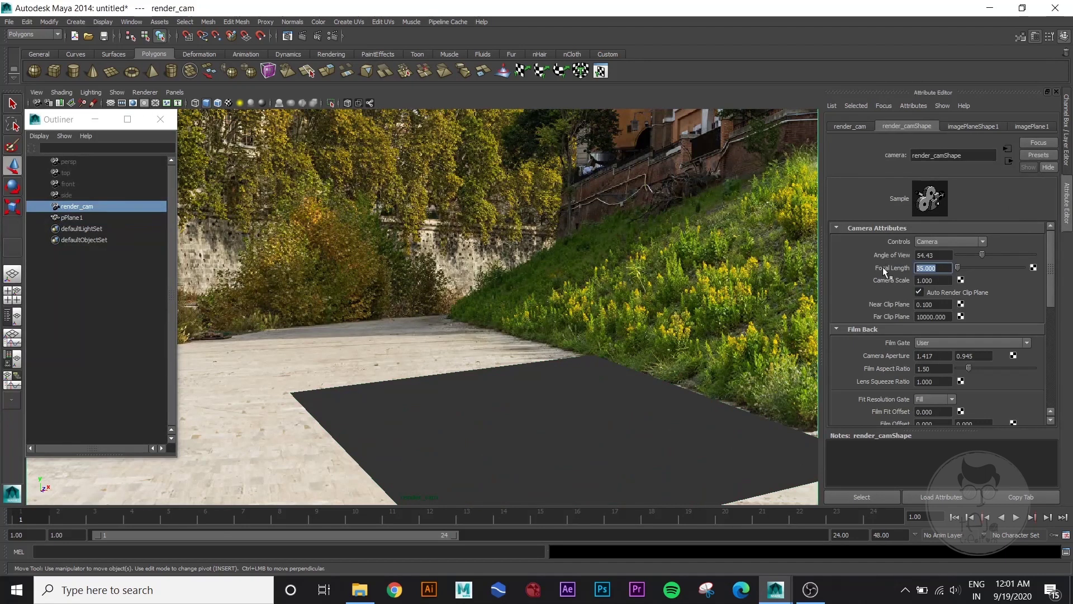
left_click(946, 271)
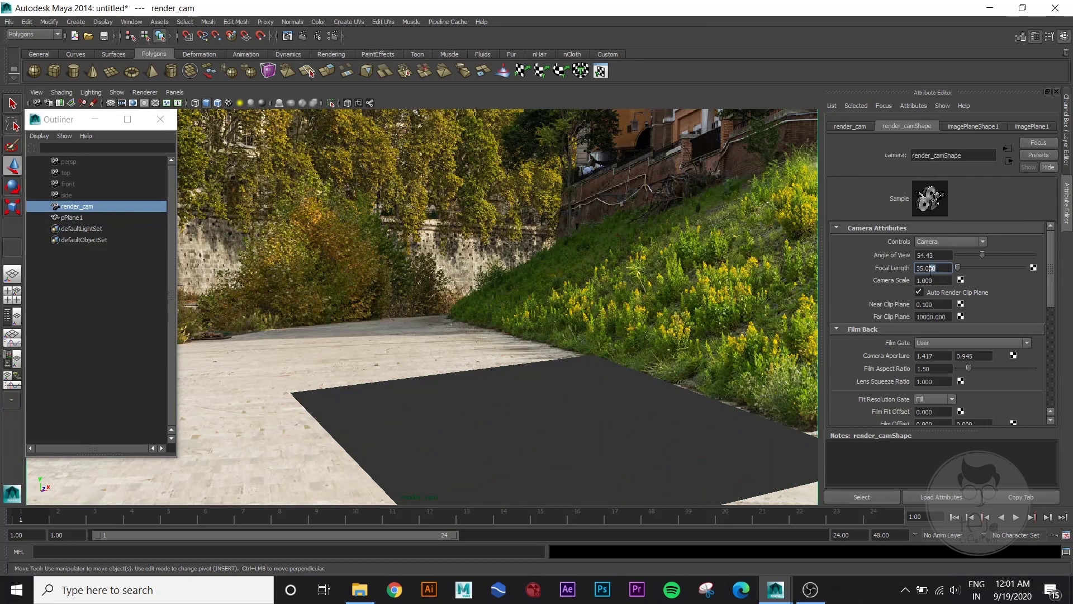
left_click_drag(931, 269, 917, 270)
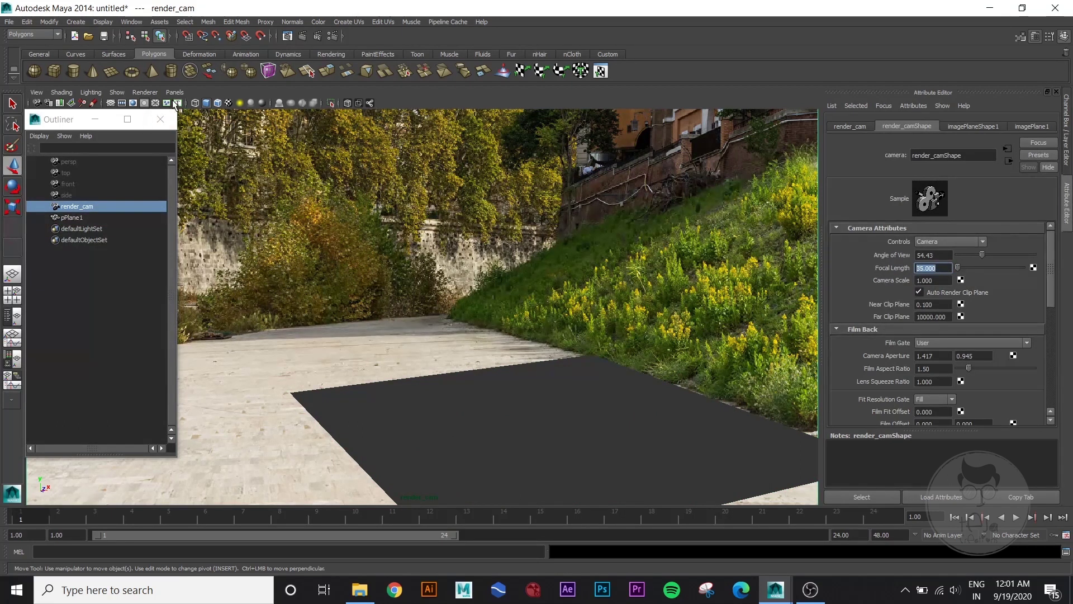
Step: Close the Outliner and shift the ground plane along X to about 1.39
left_click(160, 119)
left_click(599, 404)
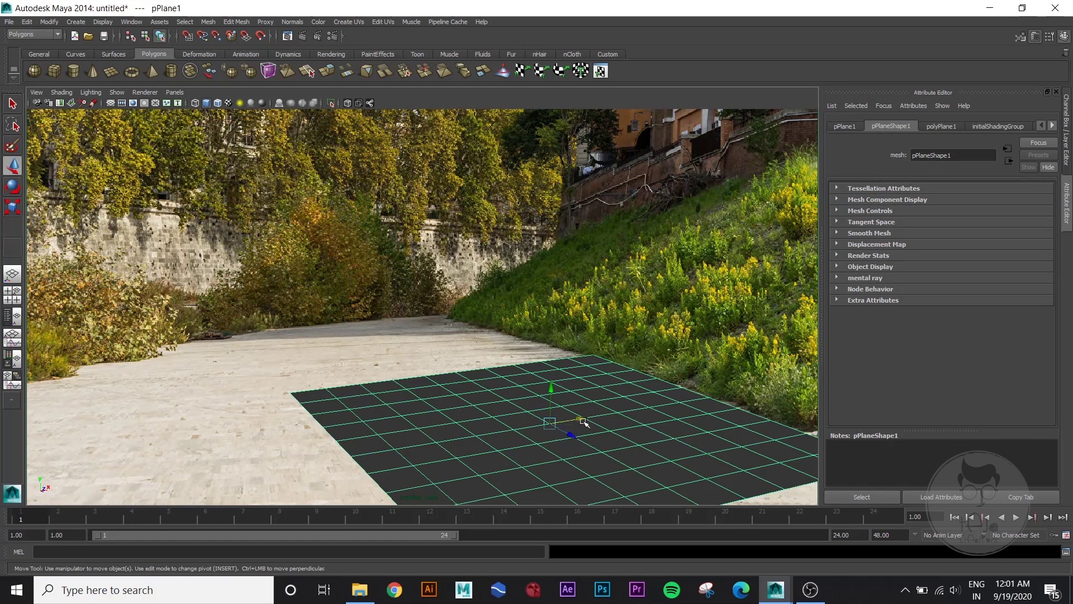
mouse_move(584, 423)
left_mouse_down()
mouse_move(556, 427)
mouse_move(587, 429)
left_mouse_up()
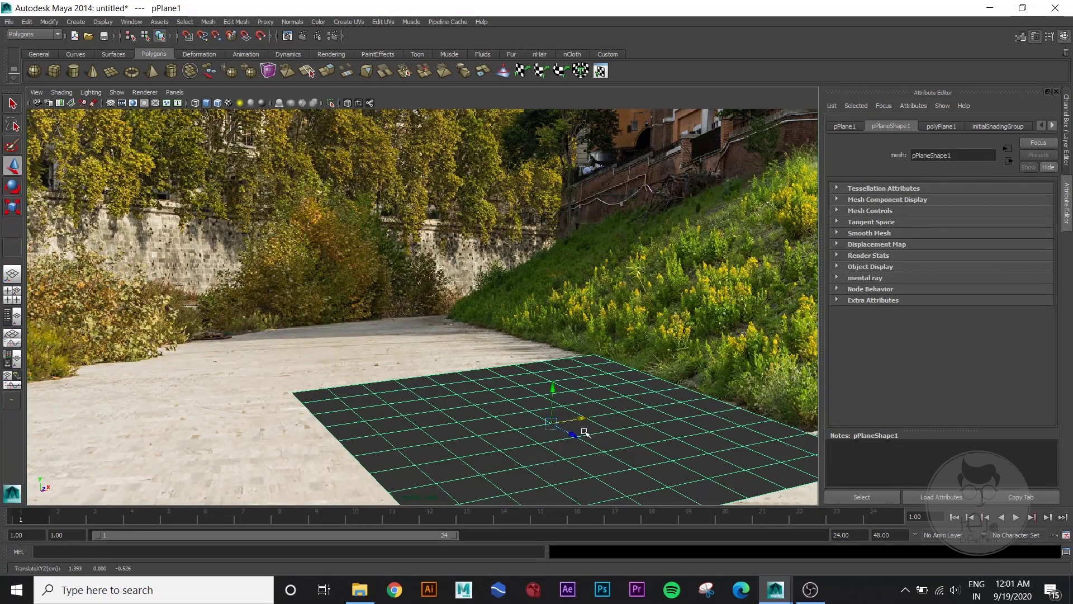
Step: Fine-tune the render_cam view so the ground plane's far and grass-side edges follow the pavement perspective
middle_click_drag(581, 421, 680, 436, "alt")
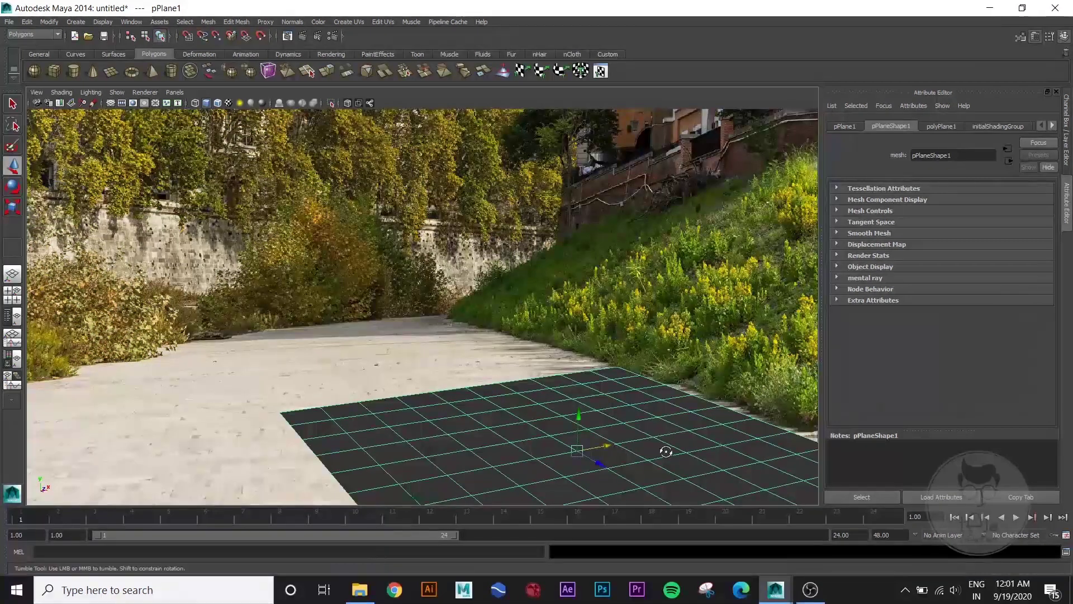
left_click_drag(663, 447, 666, 446, "alt")
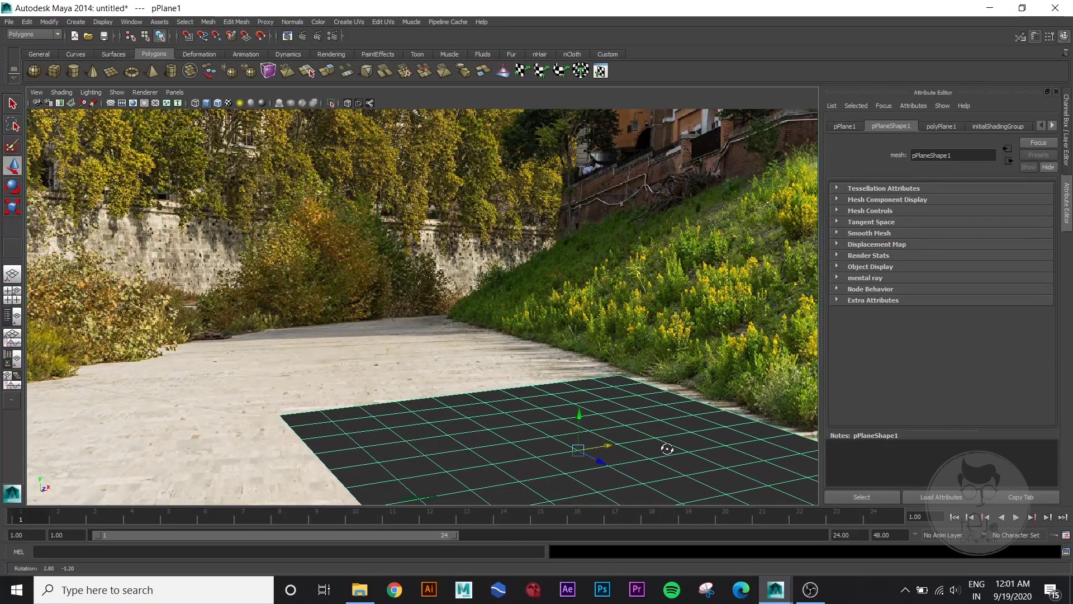
middle_click_drag(666, 446, 673, 445, "alt")
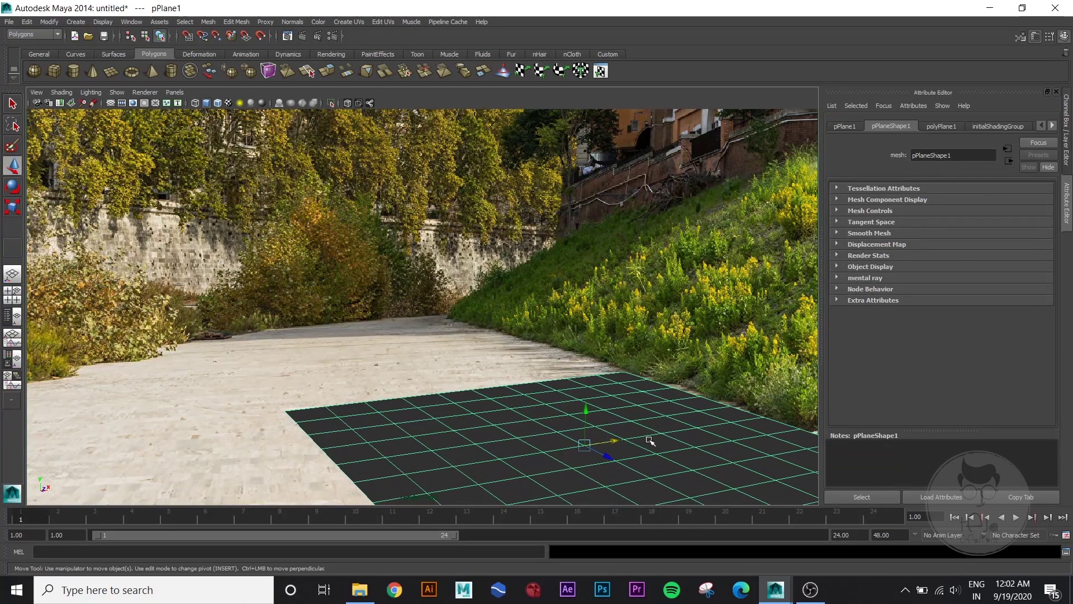
middle_click_drag(650, 441, 614, 441, "alt")
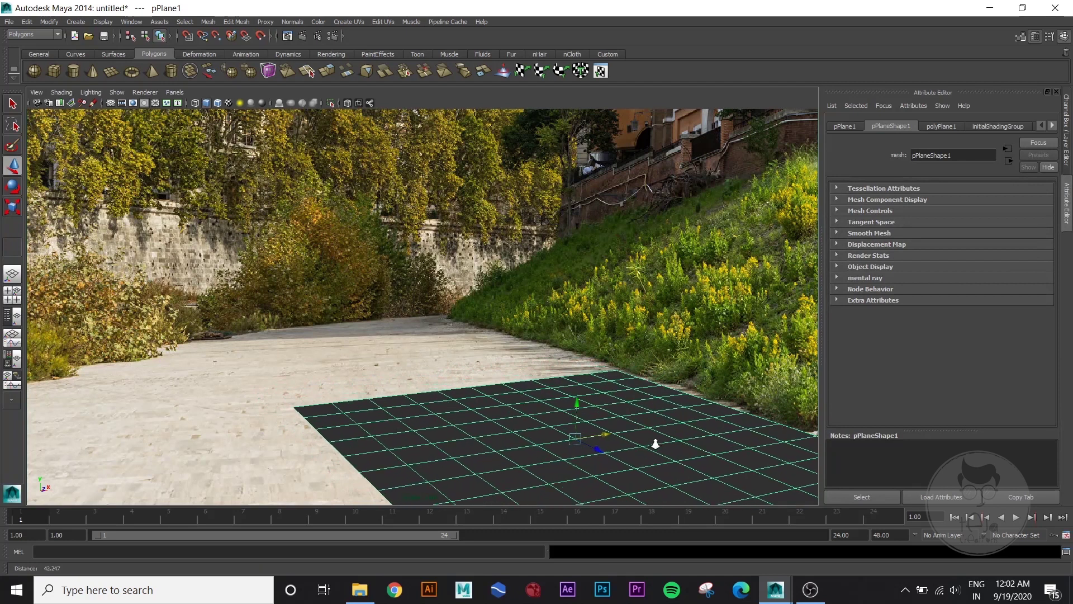
right_click_drag(680, 446, 685, 438, "alt")
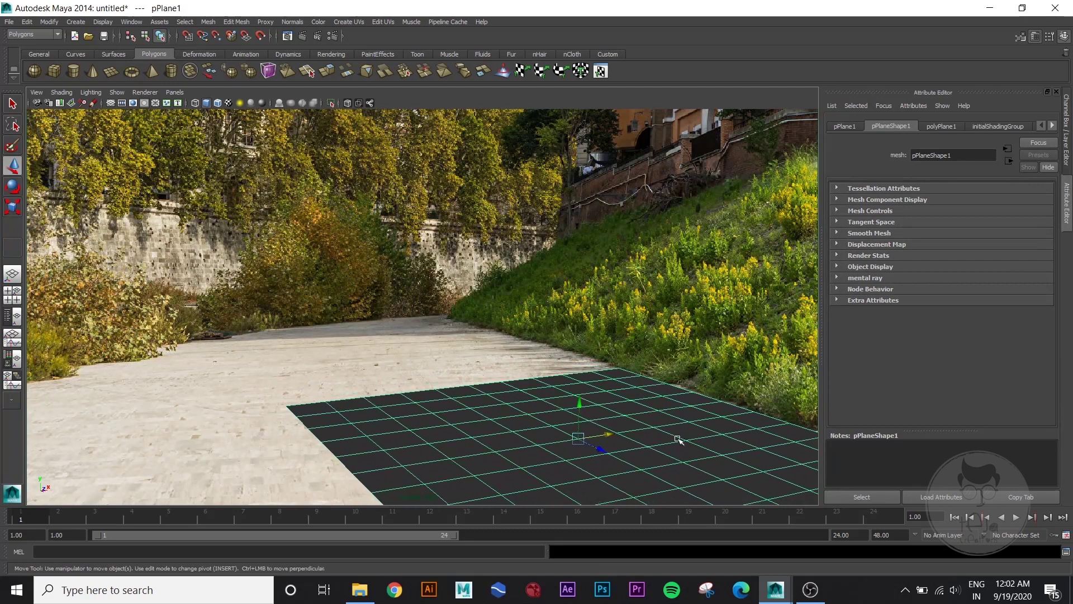
Step: Try shifting the ground plane along X to about 1.52
left_click(557, 342)
left_click(664, 412)
mouse_move(599, 432)
left_mouse_down()
mouse_move(580, 433)
mouse_move(600, 439)
left_mouse_up()
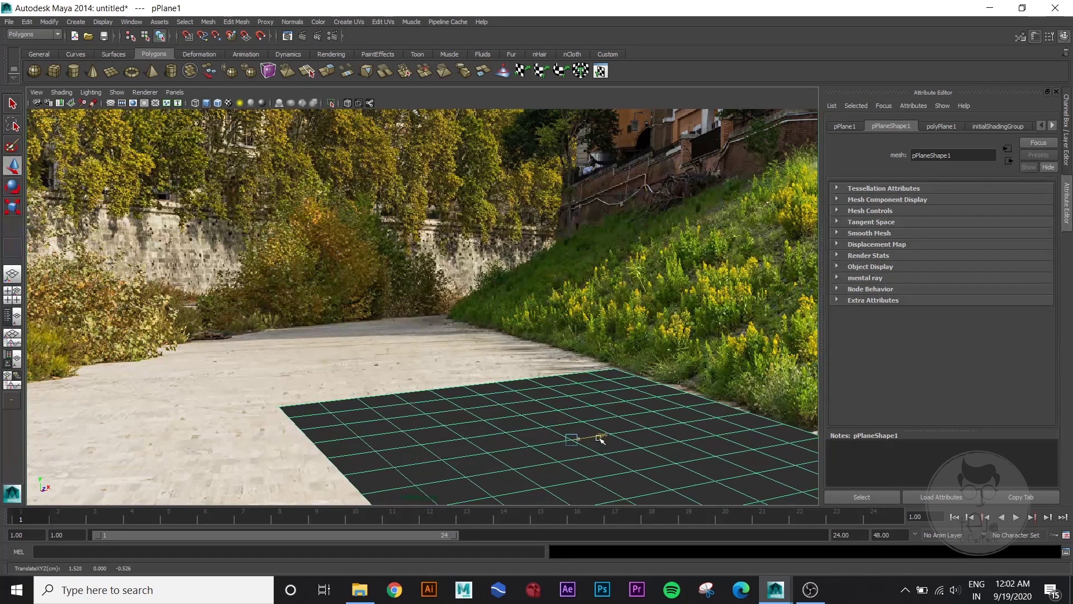
left_click(496, 367)
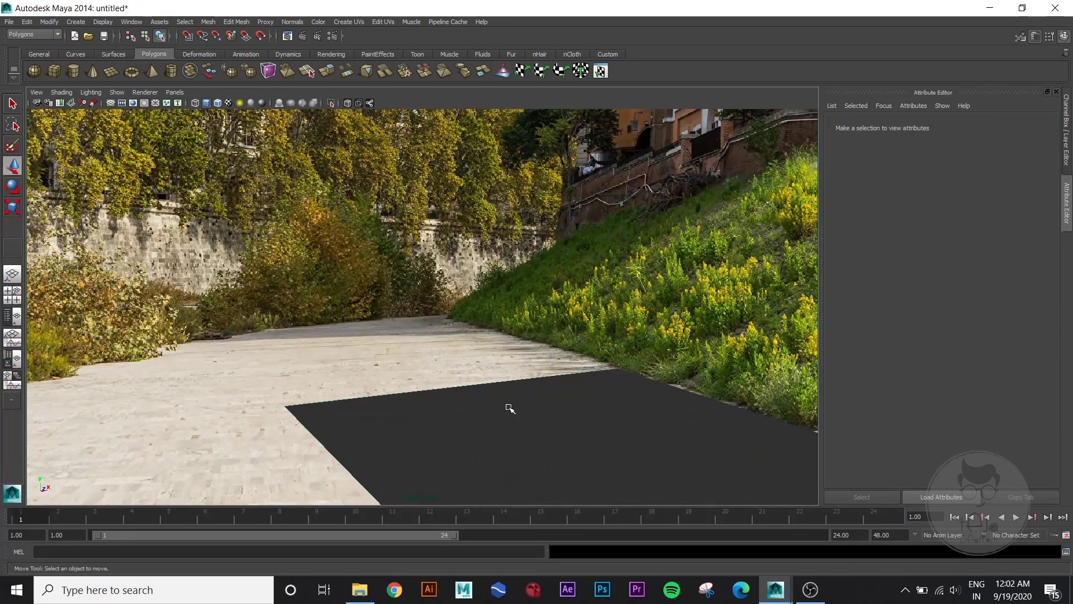
left_click(508, 408)
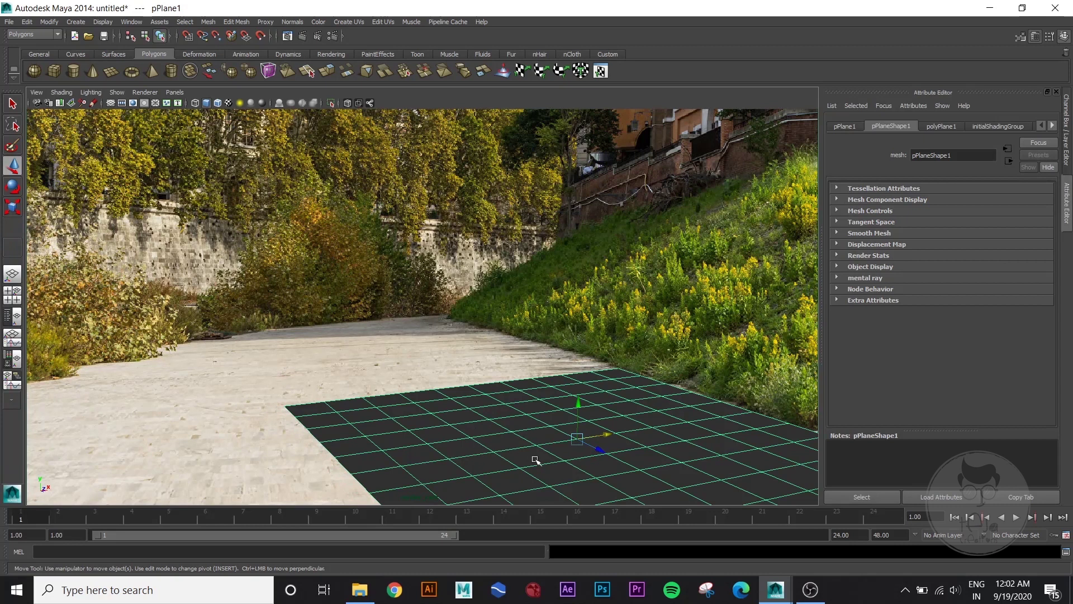
Step: Show the ground plane as wireframe and refine the render_cam view so the grid follows the paving lines
left_click_drag(624, 459, 613, 455, "alt")
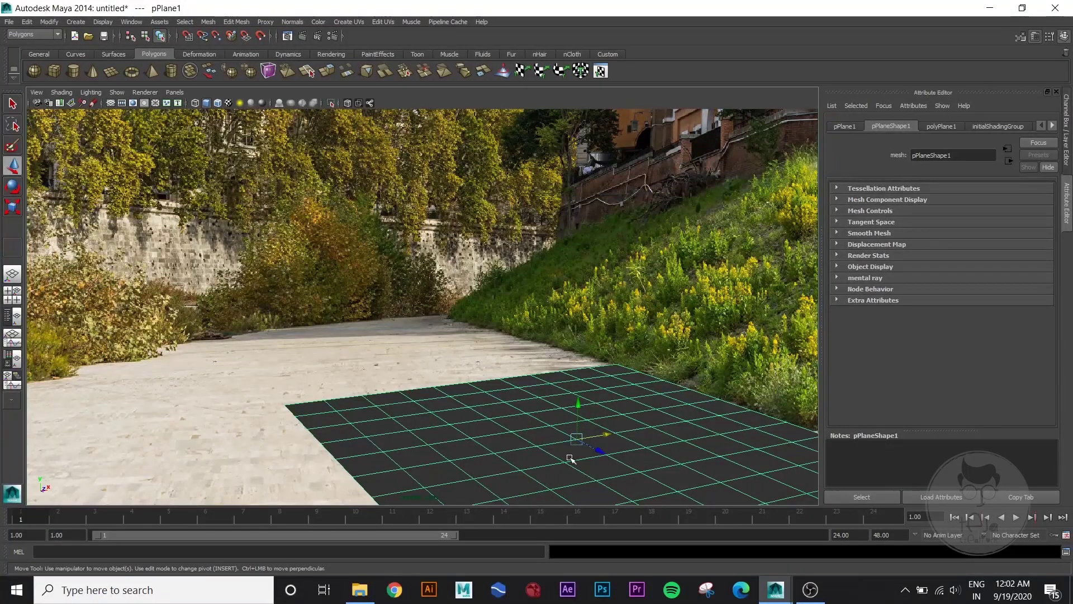
key("4")
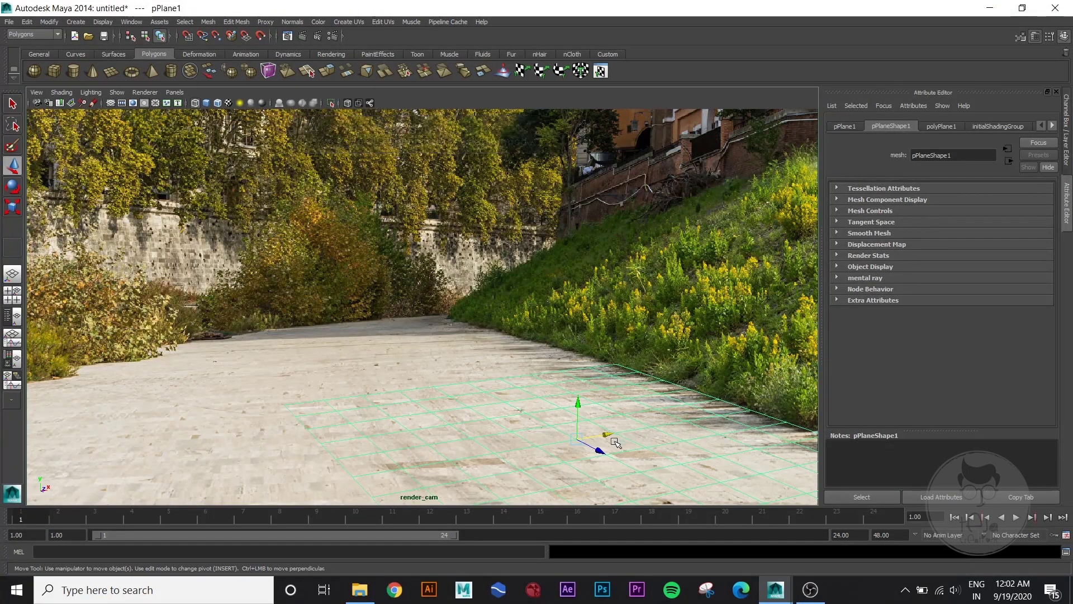
right_click_drag(604, 447, 642, 439, "alt")
left_click_drag(642, 438, 647, 437, "alt")
right_click_drag(647, 438, 738, 440, "alt")
middle_click_drag(737, 441, 668, 431, "alt")
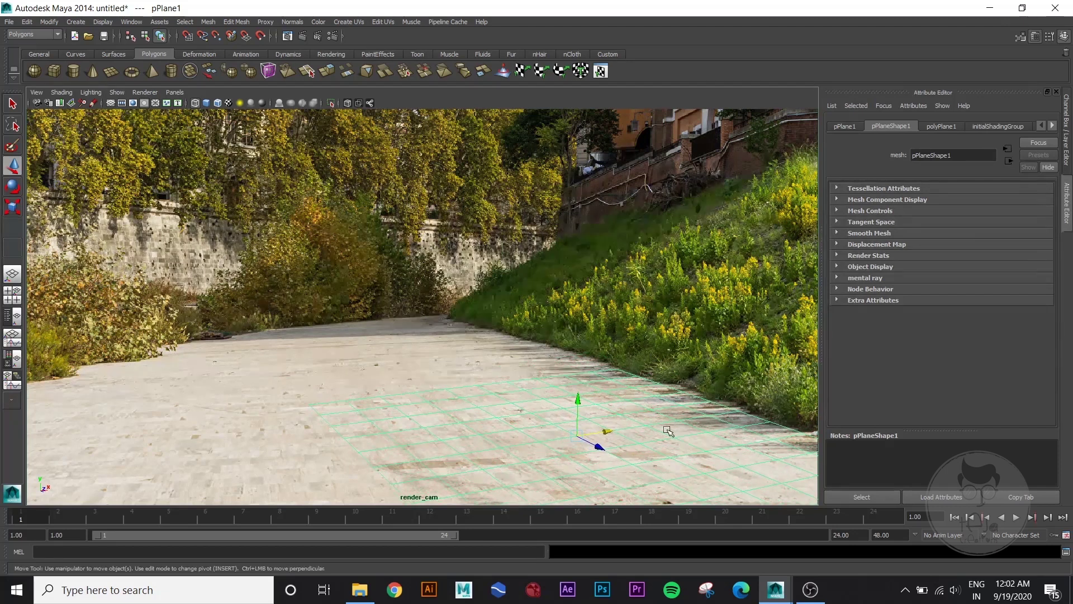
Step: Return the viewport to shaded display and check the ground plane against the pavement, both selected and deselected
left_click(217, 104)
left_click(617, 450)
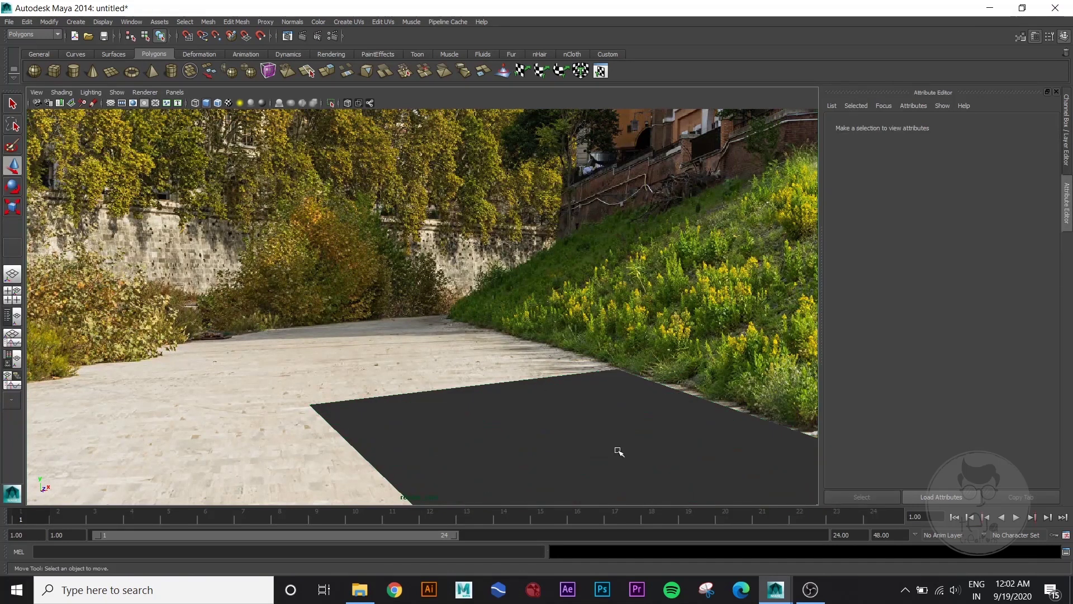
left_click(600, 440)
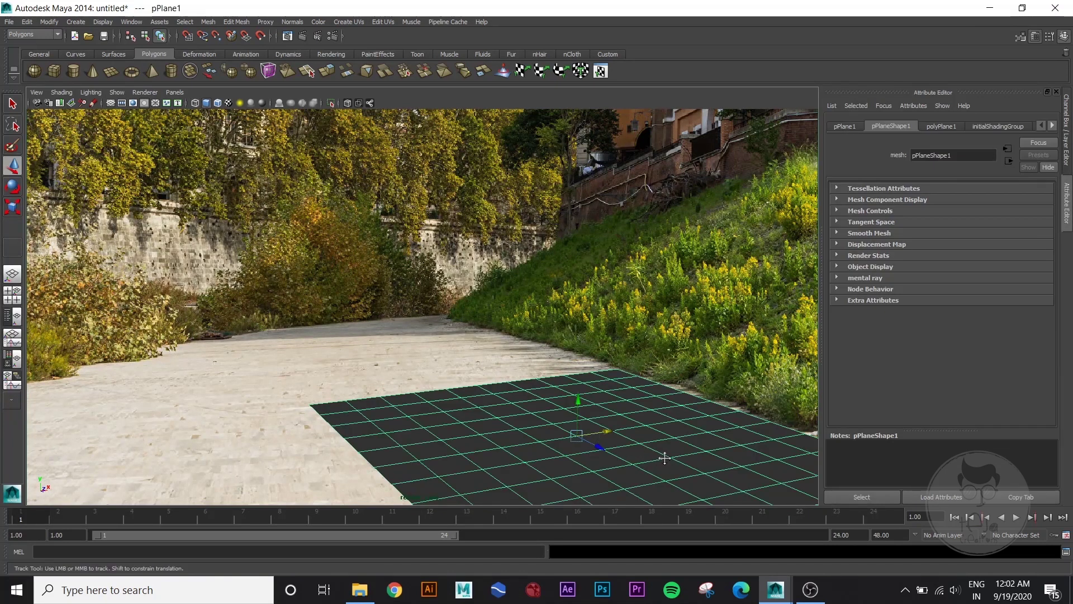
left_click(393, 373)
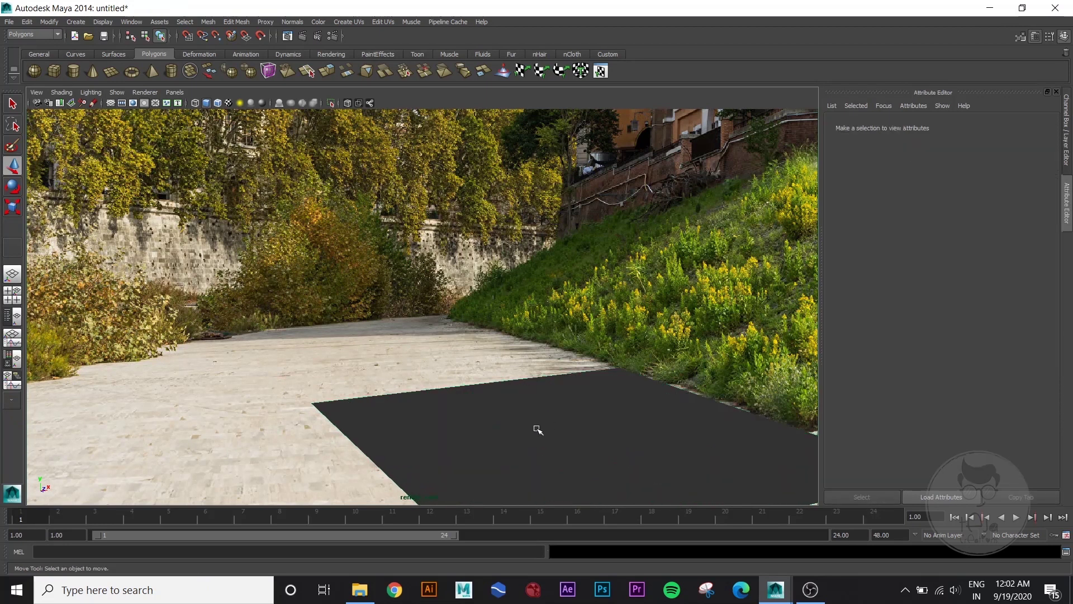
left_click(497, 431)
left_click(391, 349)
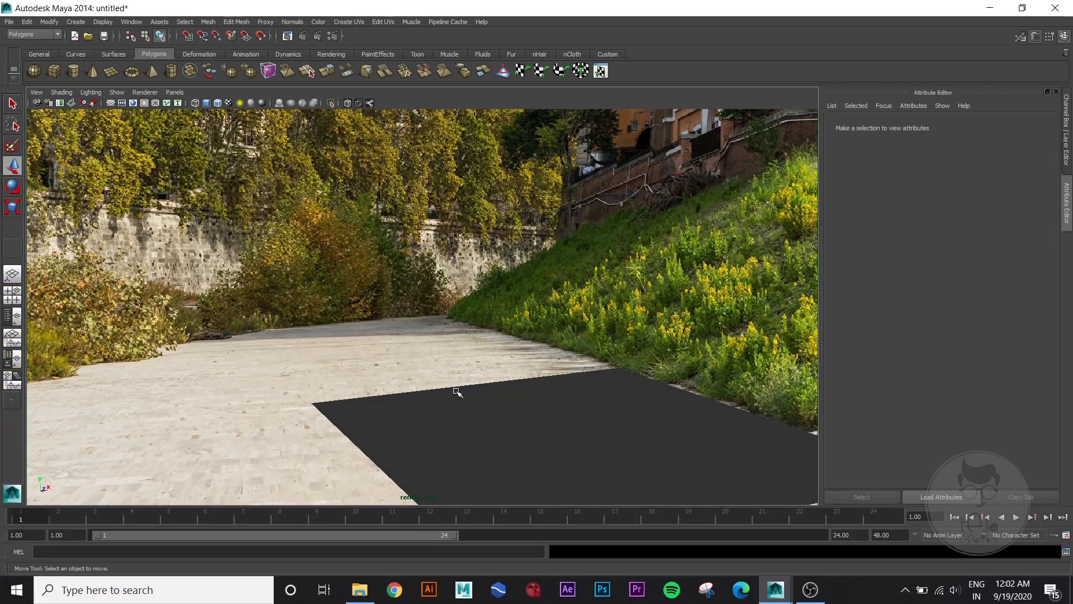
Step: Create a polygon sphere scaled to about 1.9, place it at about X -5.18, Y 1.58, Z -6.07, and restore the matched camera view
left_click(231, 71)
left_click_drag(557, 425, 556, 378)
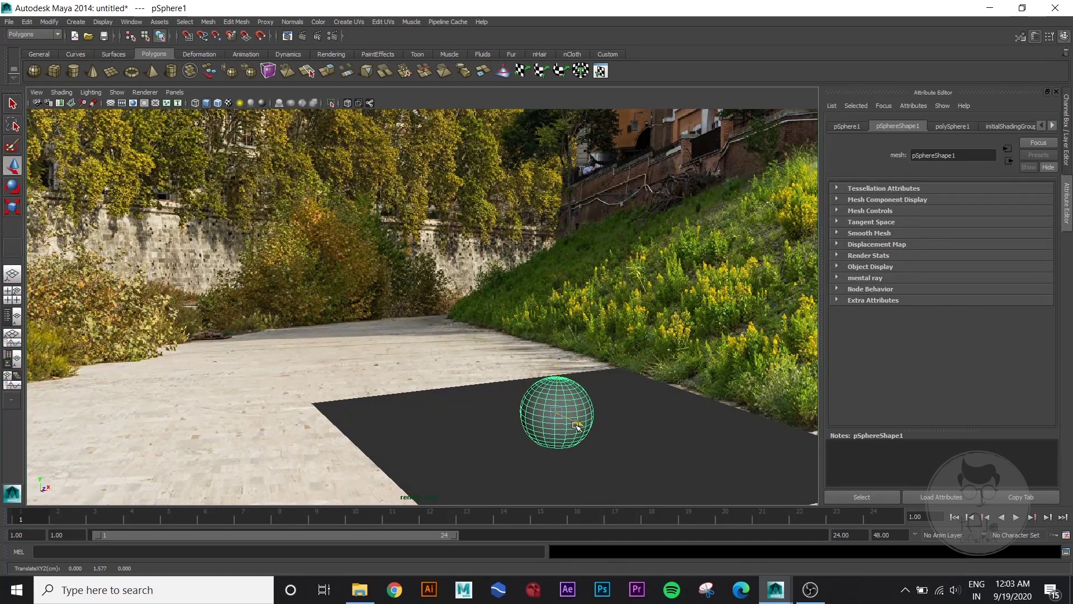
left_click_drag(579, 412, 486, 386)
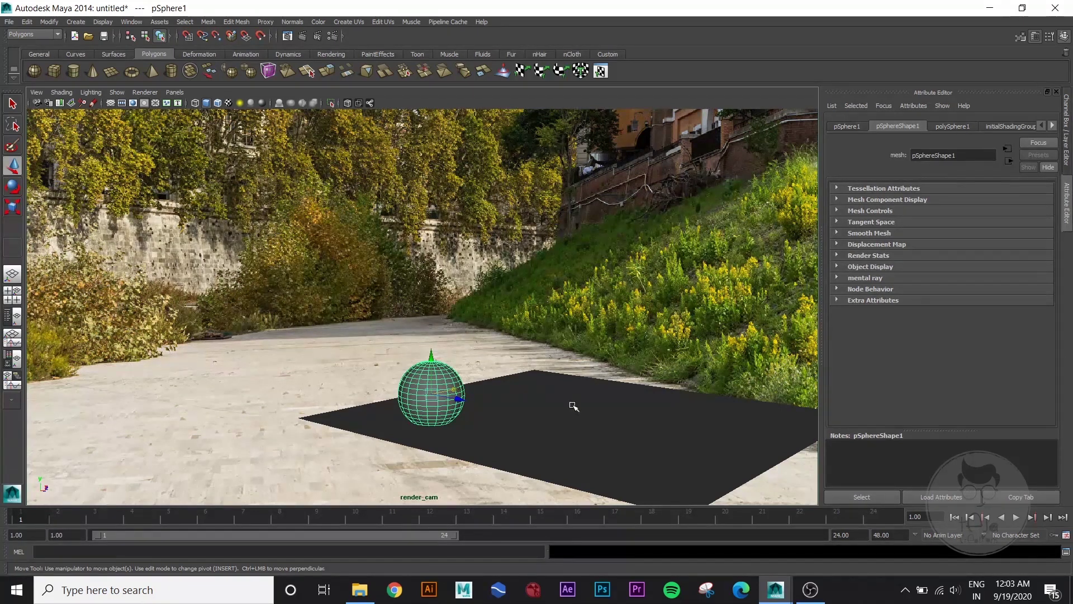
key("bracketleft")
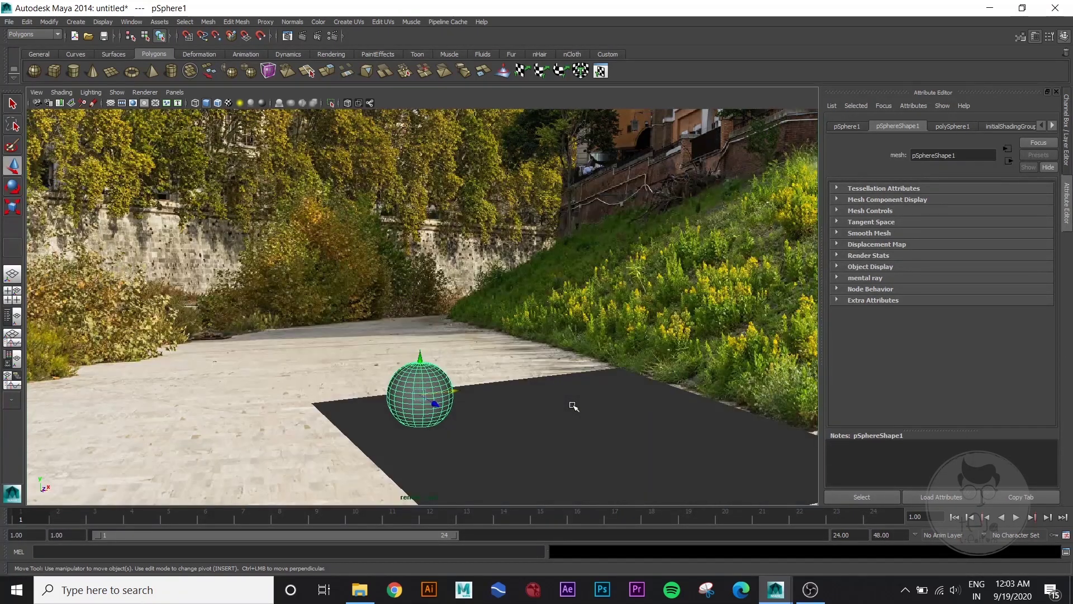
Step: Show the Channel Box, select render_cam, and lock its transform channels to protect the matched view
left_click(1068, 140)
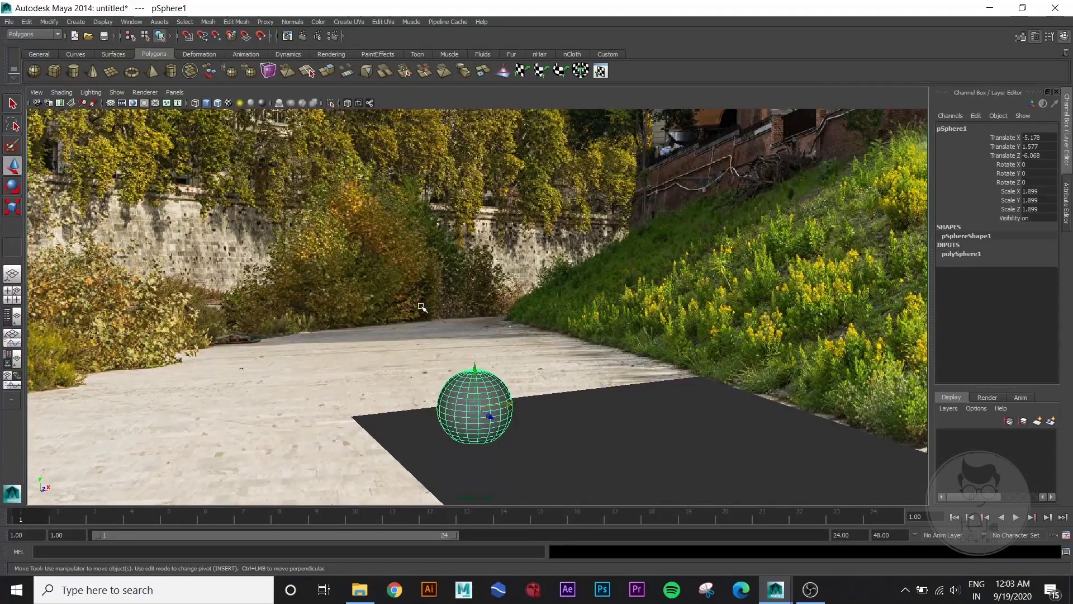
left_click(60, 103)
left_click(1068, 134)
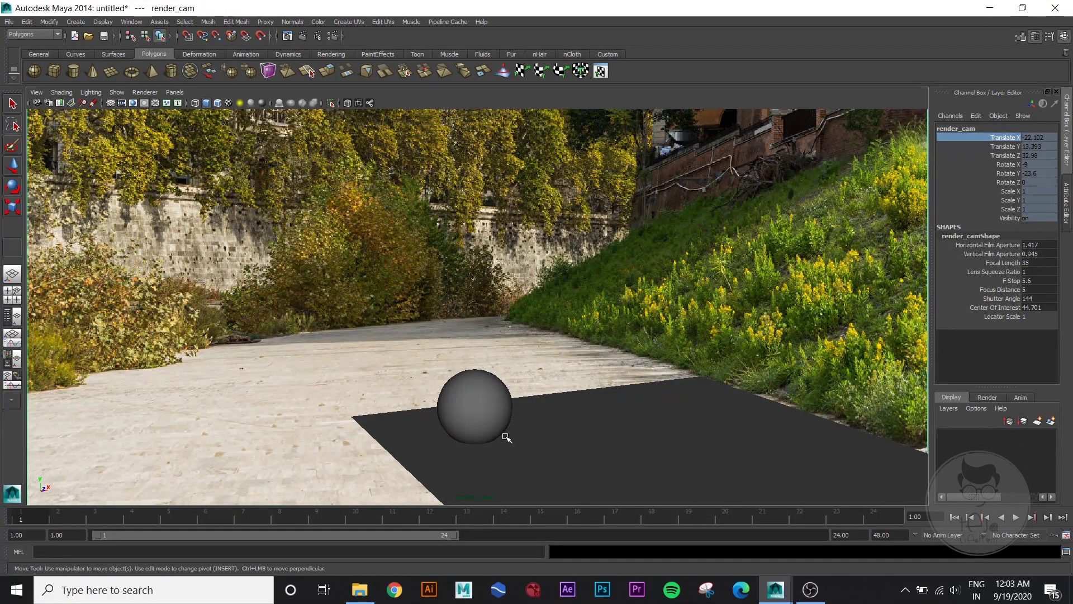
Step: Move the sphere to about X -5.45, Y 1.69, and place a duplicate of it at about X 0.10, Z -6.68
left_click(495, 422)
mouse_move(514, 410)
left_mouse_down()
mouse_move(495, 407)
mouse_move(505, 407)
left_mouse_up()
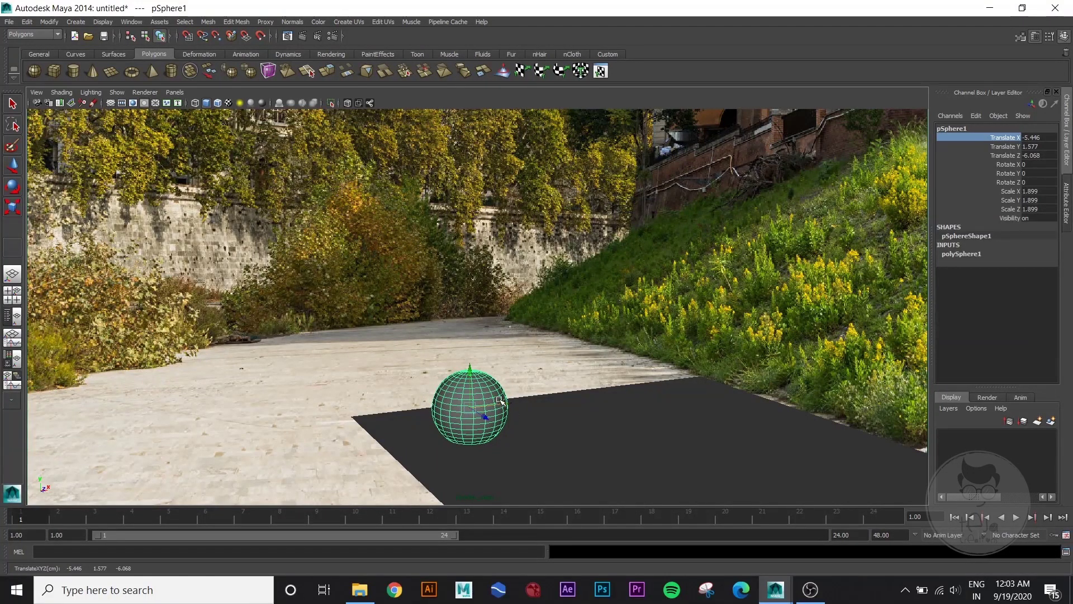
left_click_drag(469, 374, 468, 371)
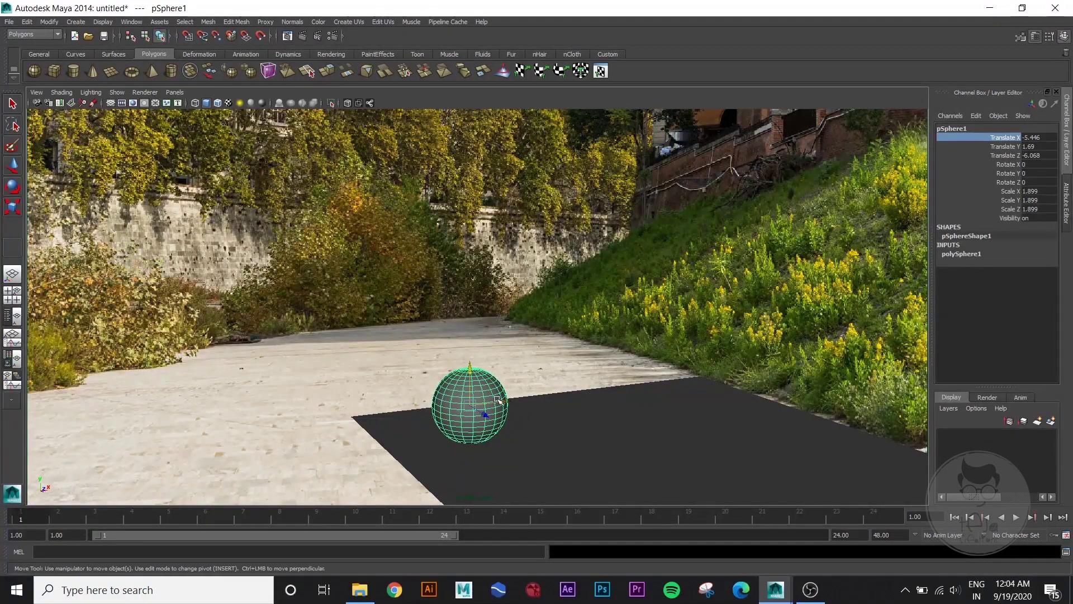
key("ctrl+d")
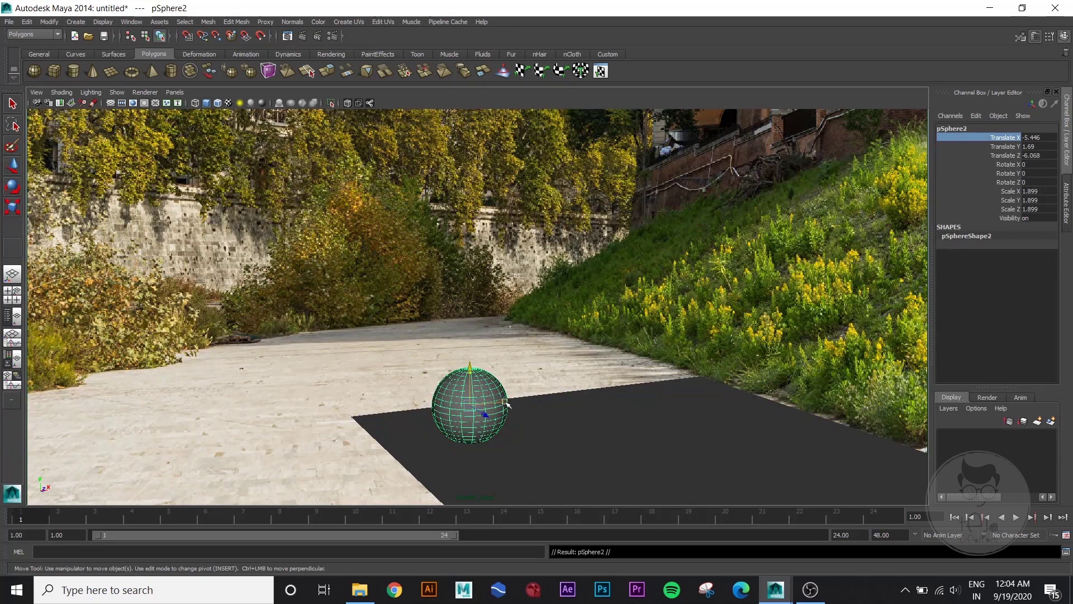
left_click_drag(503, 402, 597, 394)
Step: Assign a new mental ray mia_material_x material to the duplicated sphere and show its attributes
right_click_drag(597, 394, 360, 283)
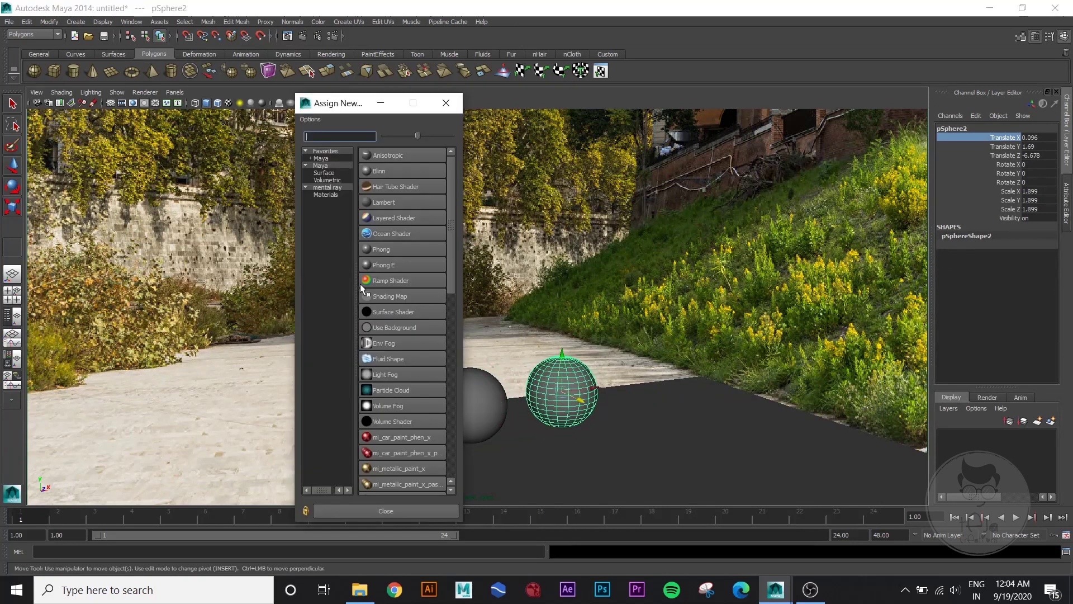
left_click(329, 188)
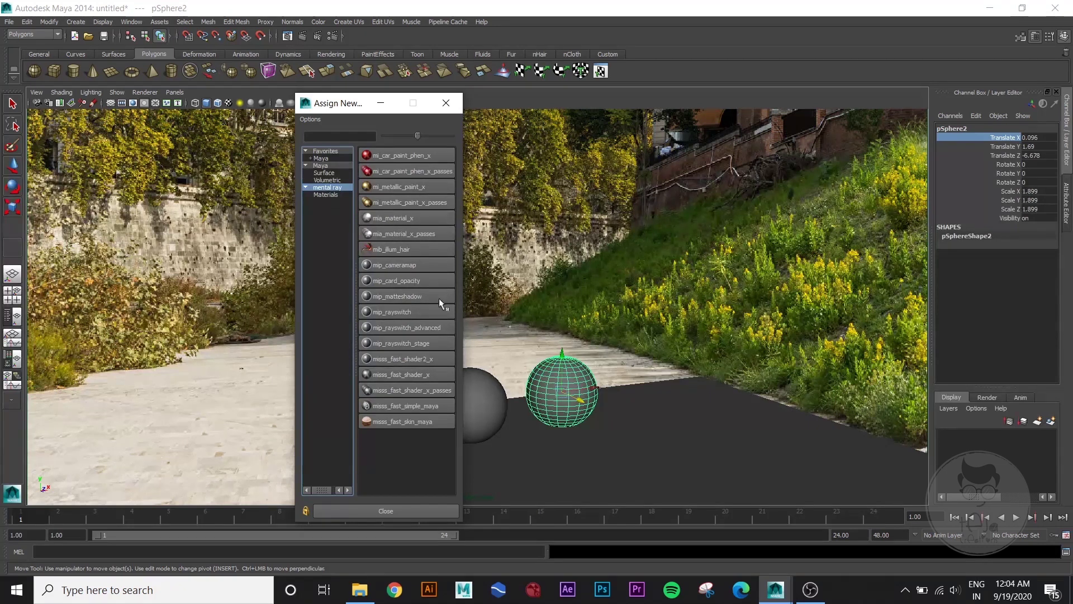
left_click(424, 217)
left_click(963, 124)
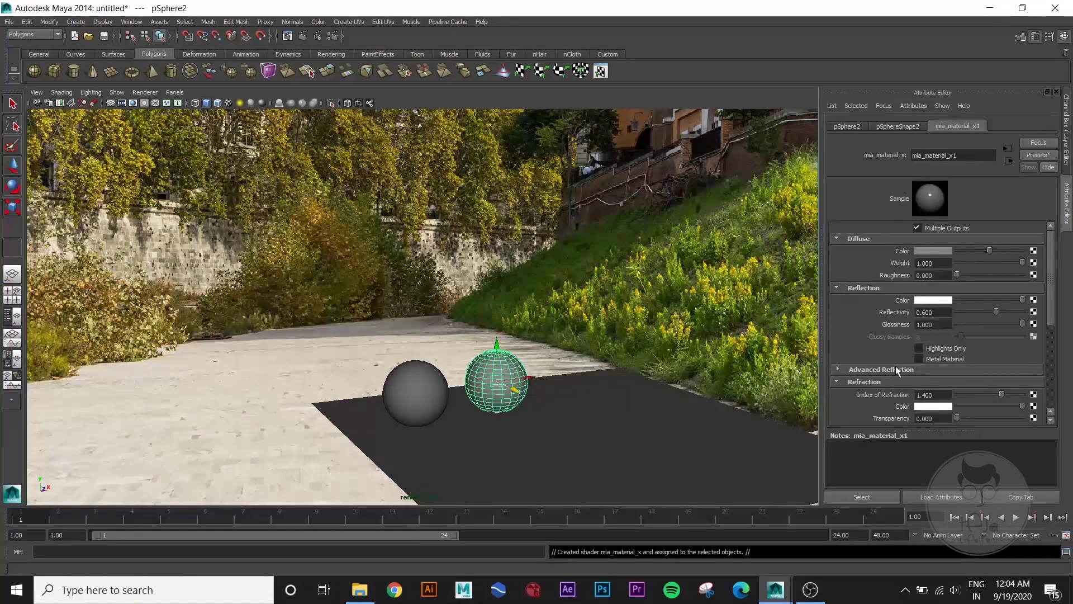
Step: Replace the settings of the duplicated sphere's mia_material_x with the Chrome preset
left_click(1038, 155)
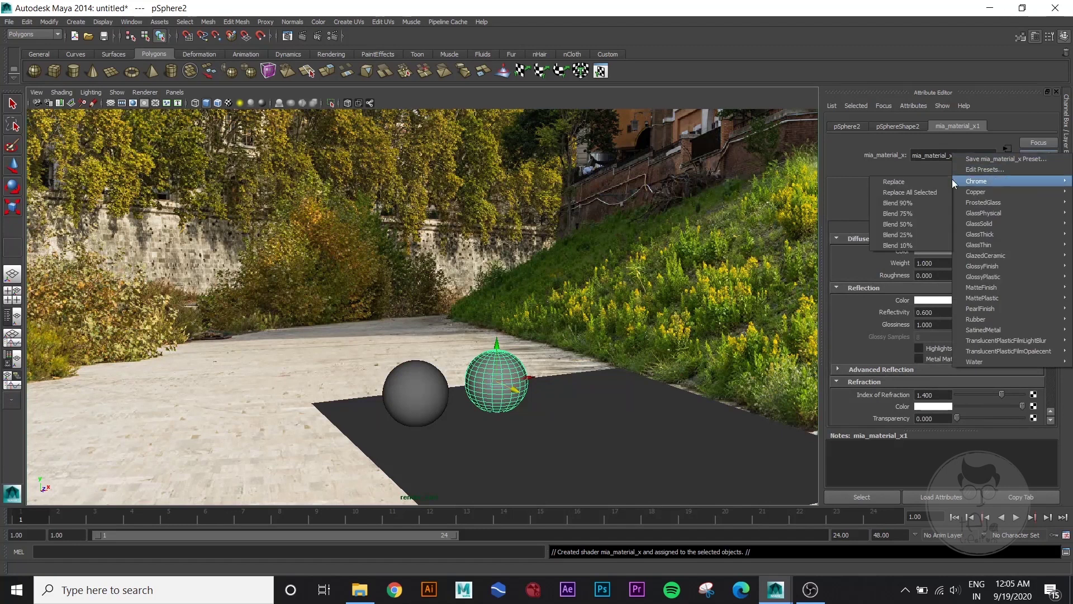
left_click(922, 182)
left_click(1038, 154)
mouse_move(1042, 192)
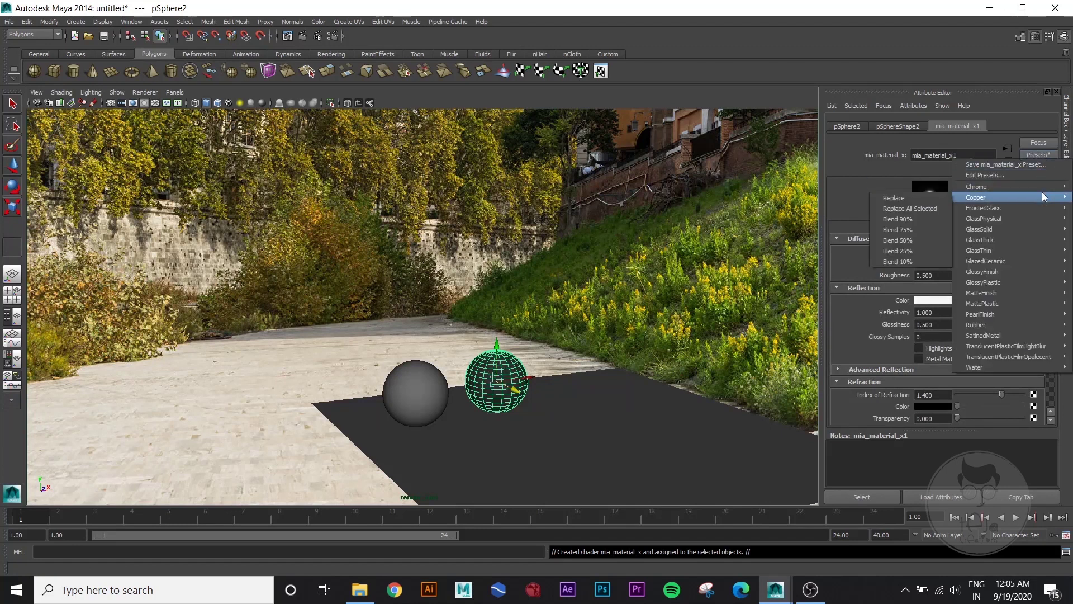
left_click(905, 192)
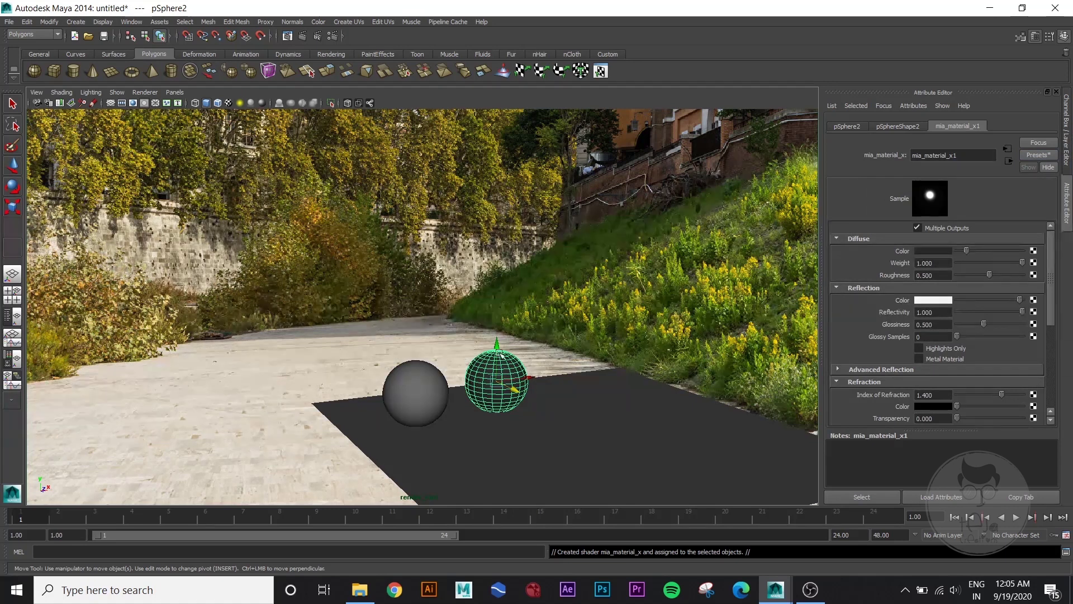
Step: Move the chrome sphere along Z to about -7.33 and deselect it
left_click(532, 371)
left_click(516, 373)
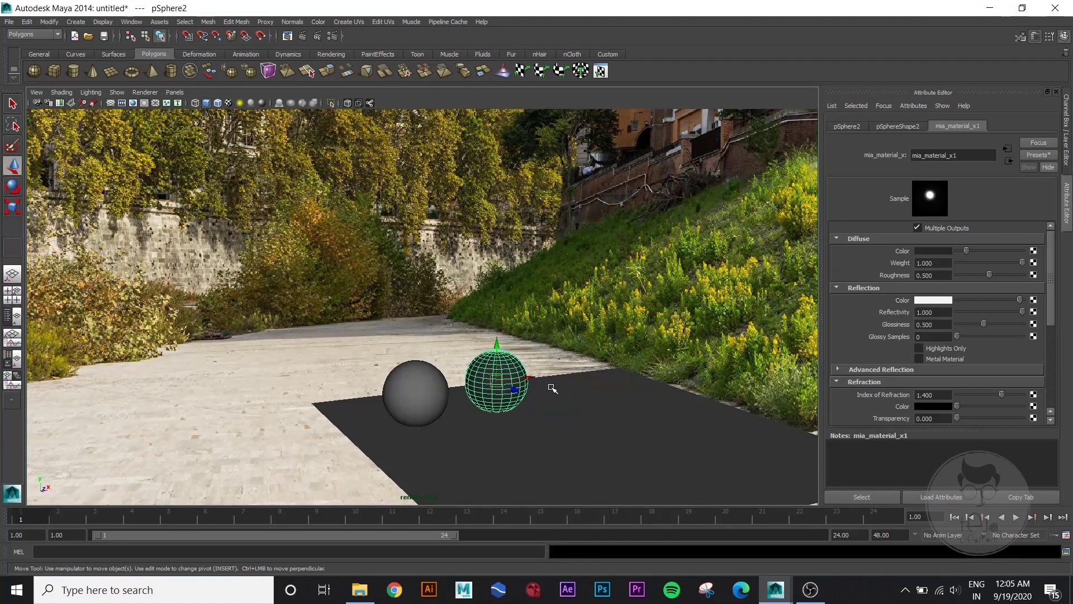
left_click_drag(513, 389, 507, 385)
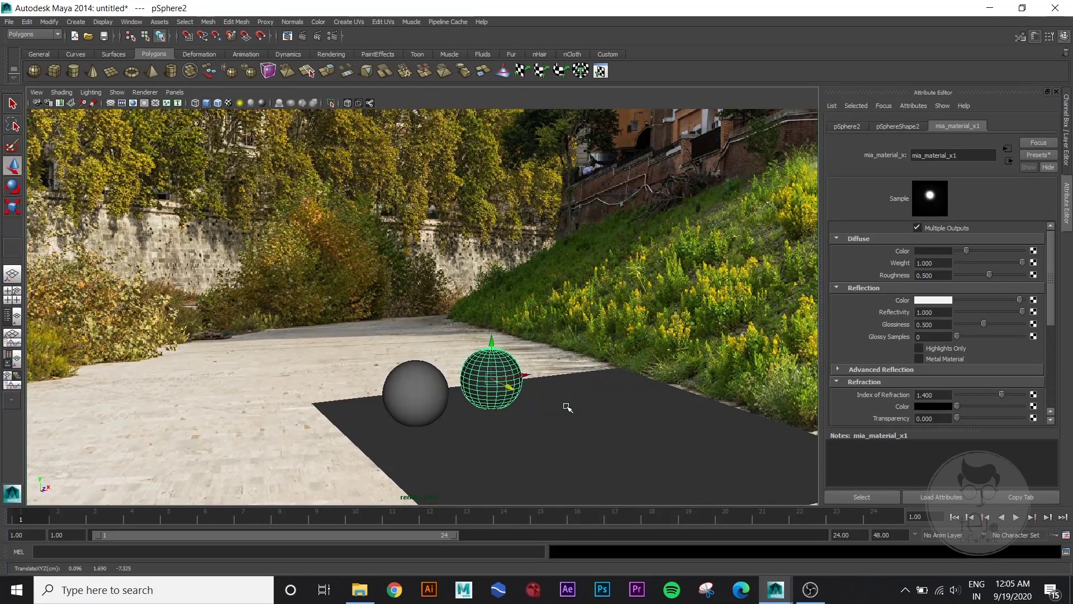
left_click(532, 333)
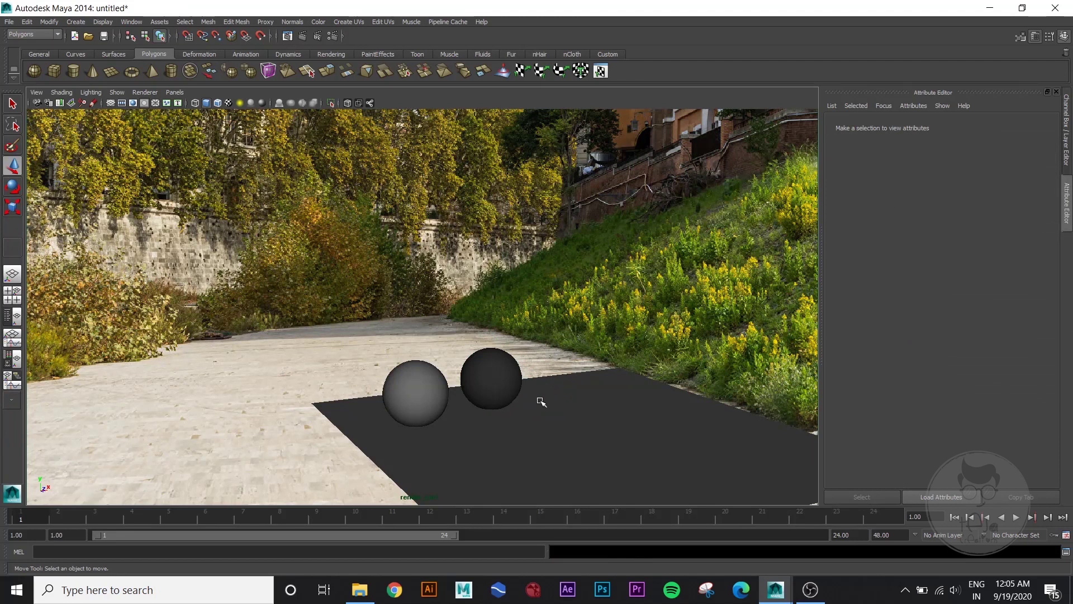
left_click(76, 22)
left_click(76, 23)
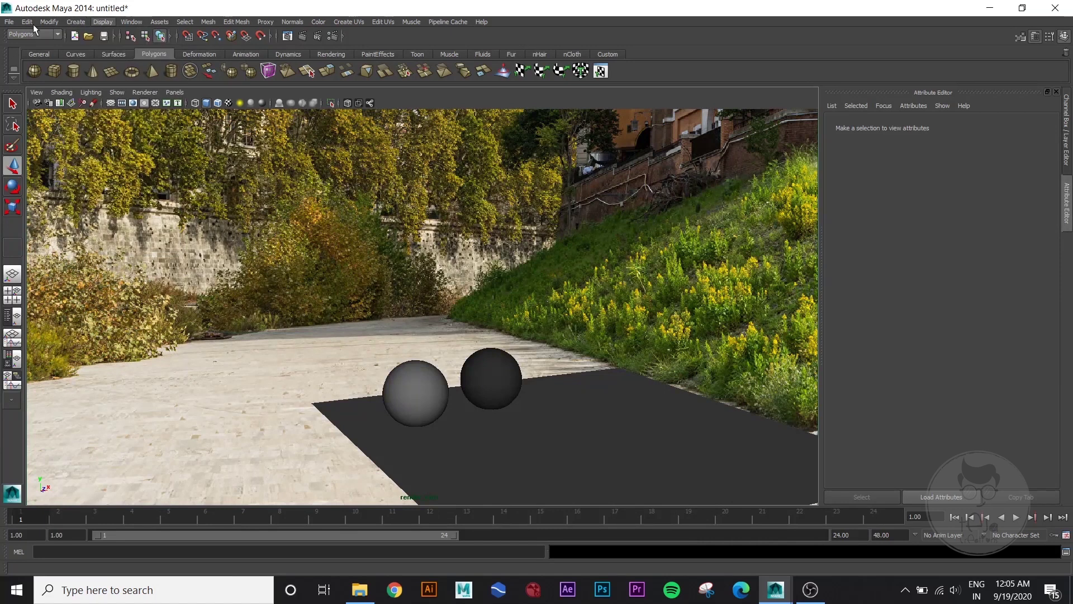
left_click(76, 25)
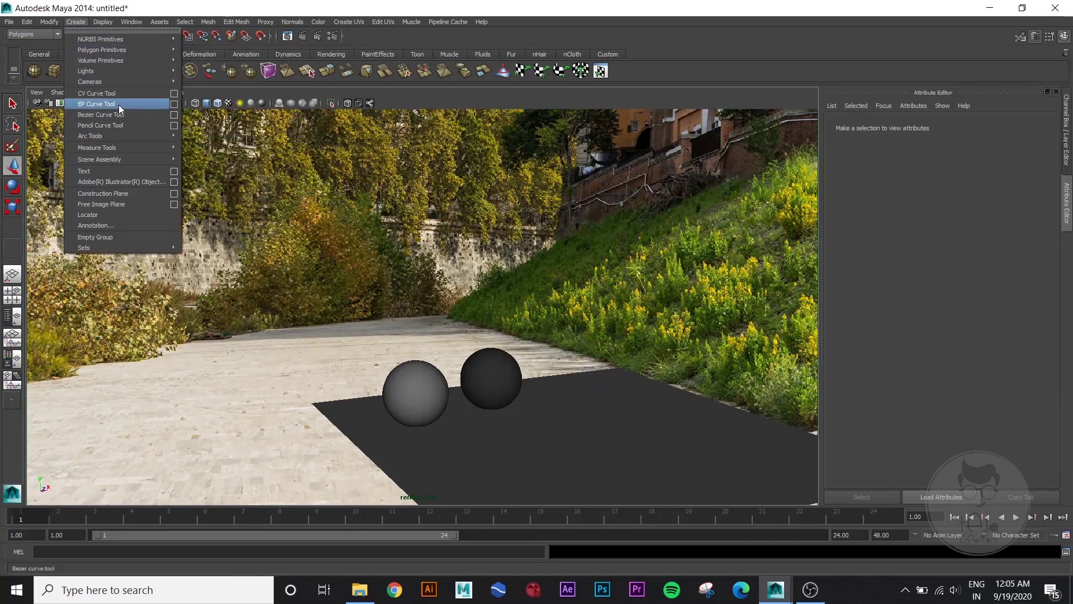
mouse_move(142, 72)
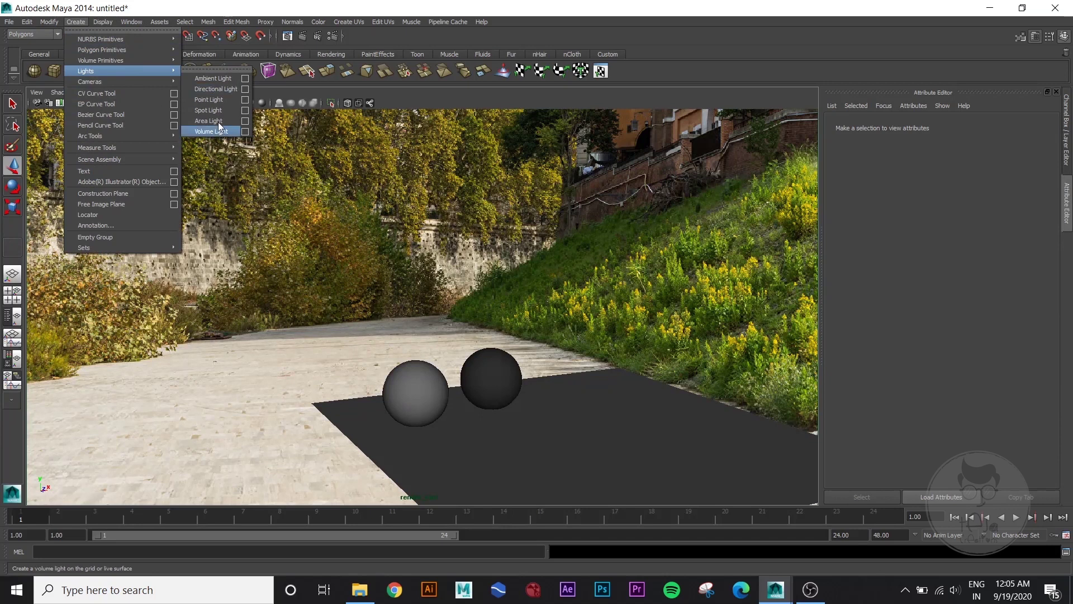
left_click(558, 79)
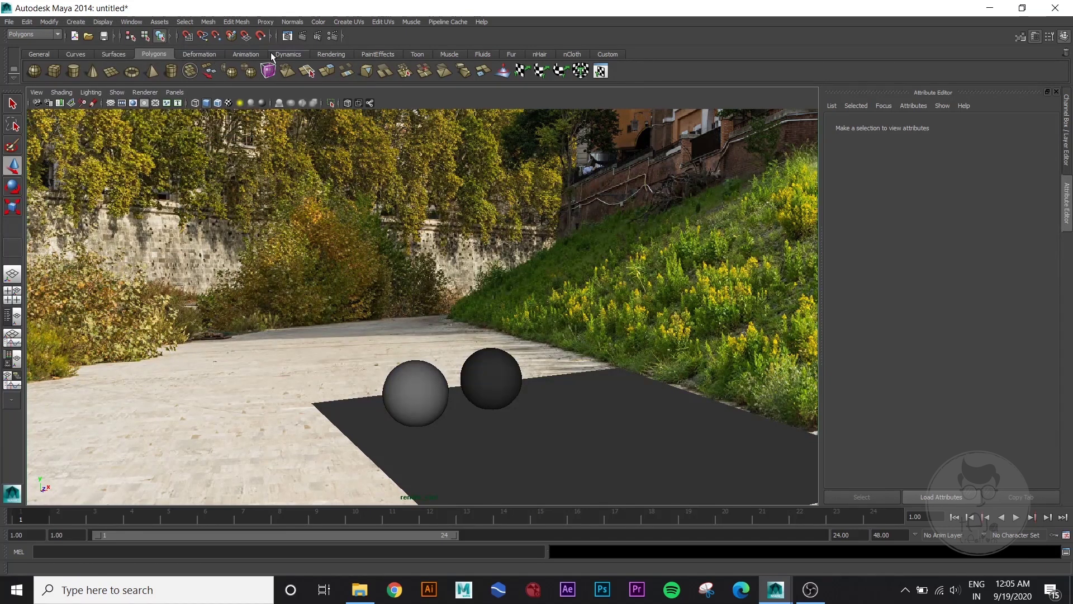
Step: Create a directional light angled down toward the spheres and place it at about X -15.69, Y 9.80, Z -6.67
left_click(334, 54)
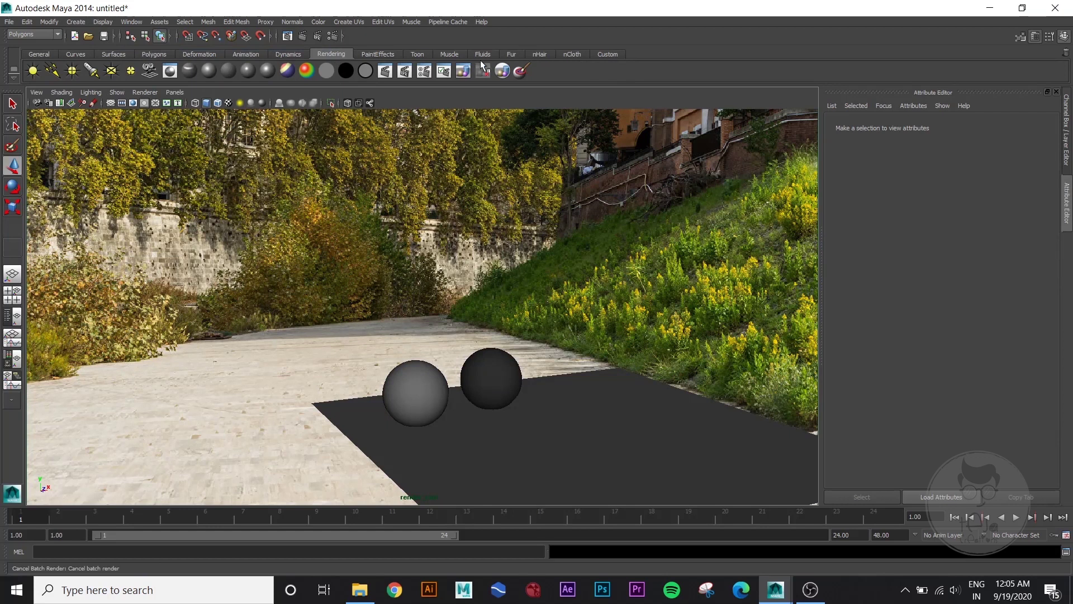
left_click(52, 72)
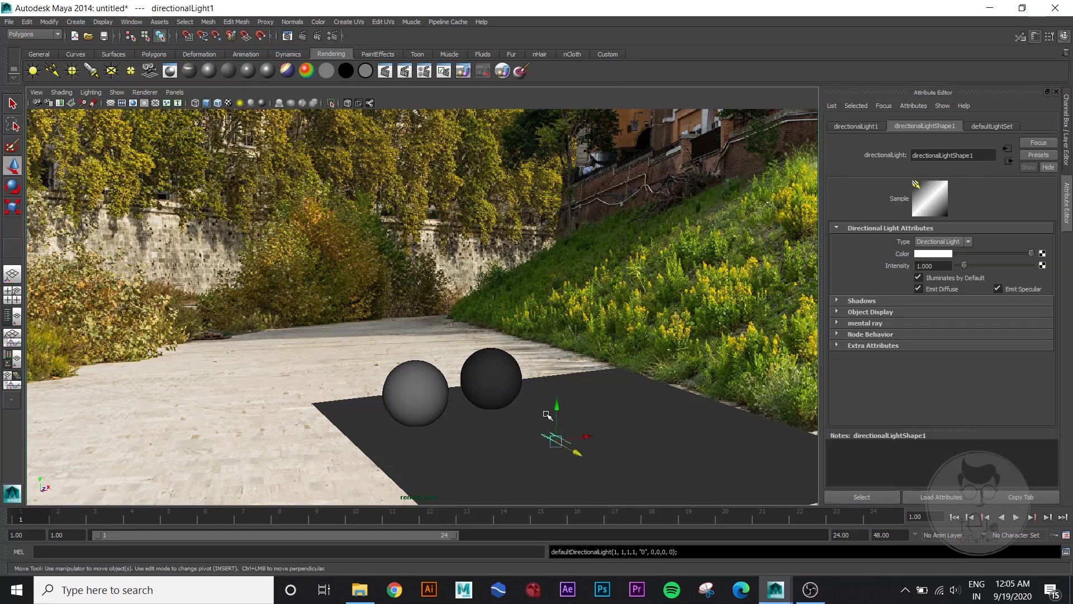
key("e")
left_click_drag(506, 316, 283, 234)
key("w")
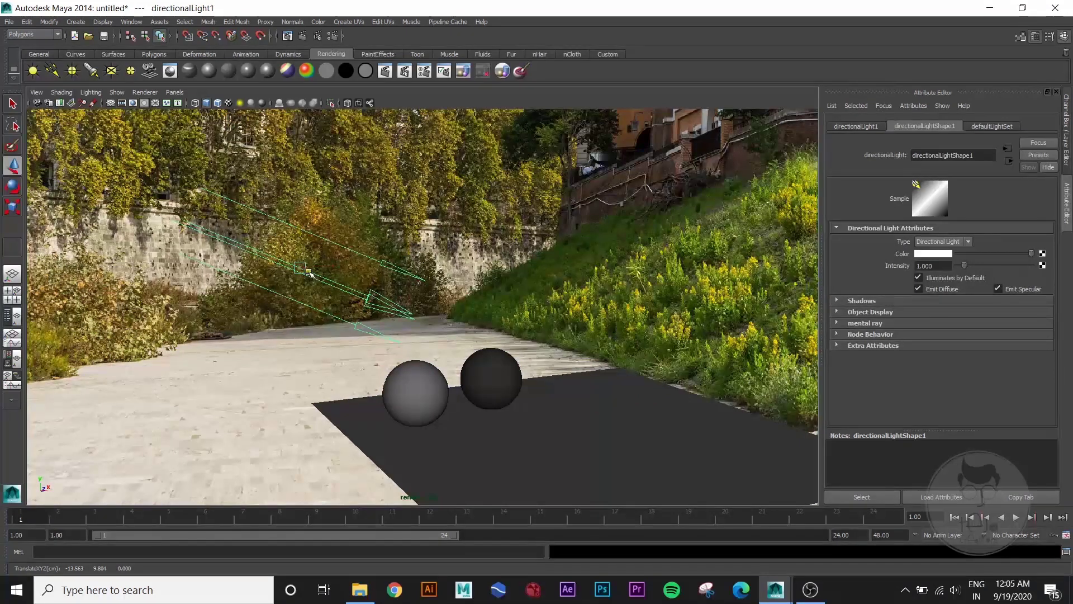
left_click_drag(312, 275, 231, 258)
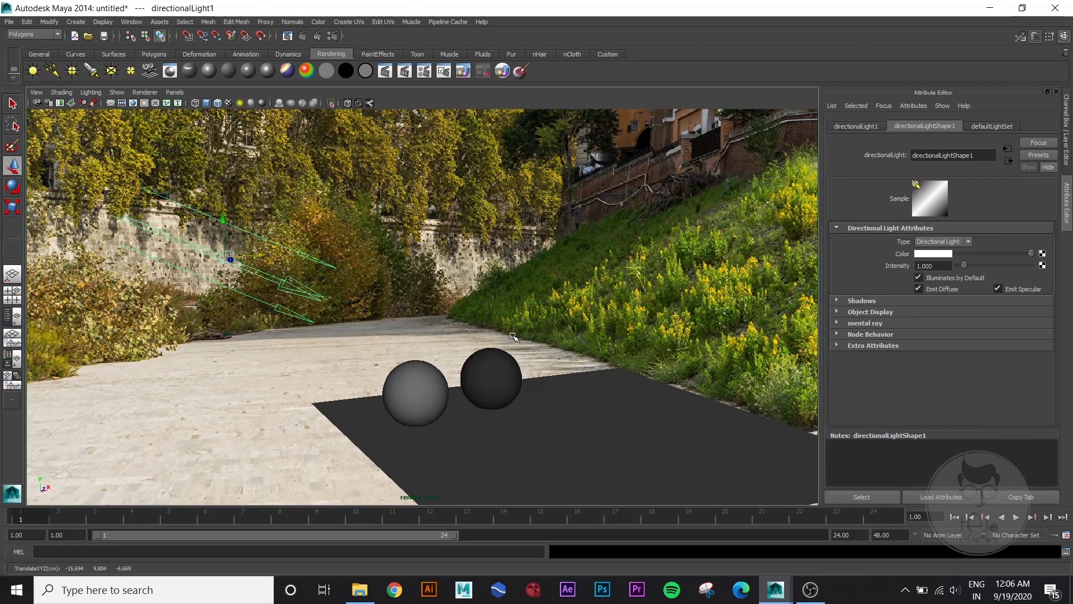
Step: Set the directional light's intensity to 2.5 and rotate the light slightly more downward
left_click(932, 266)
type("2.5")
key("Return")
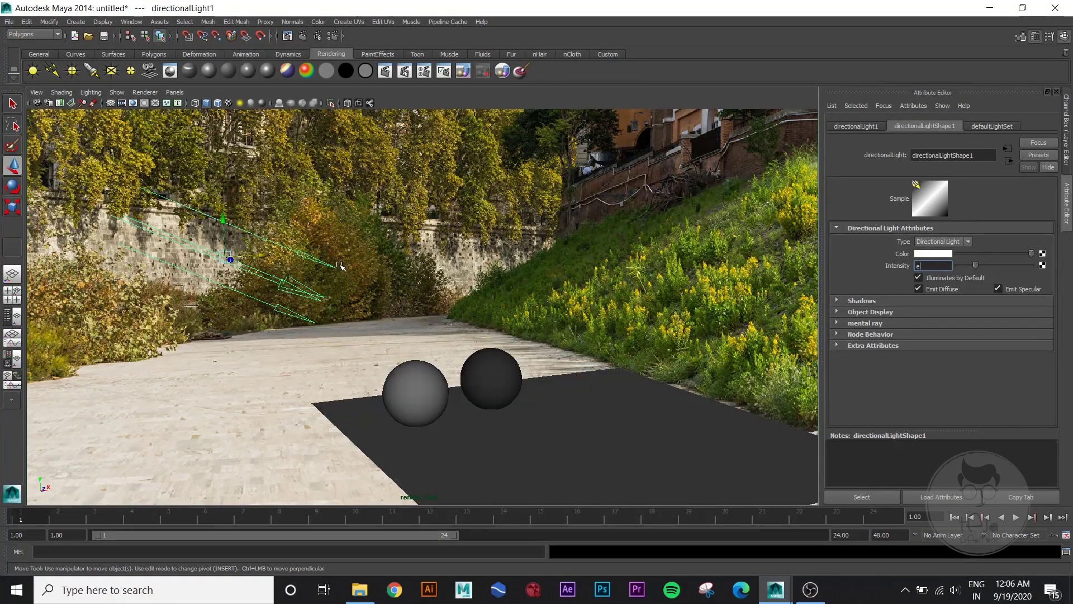
left_click(228, 268)
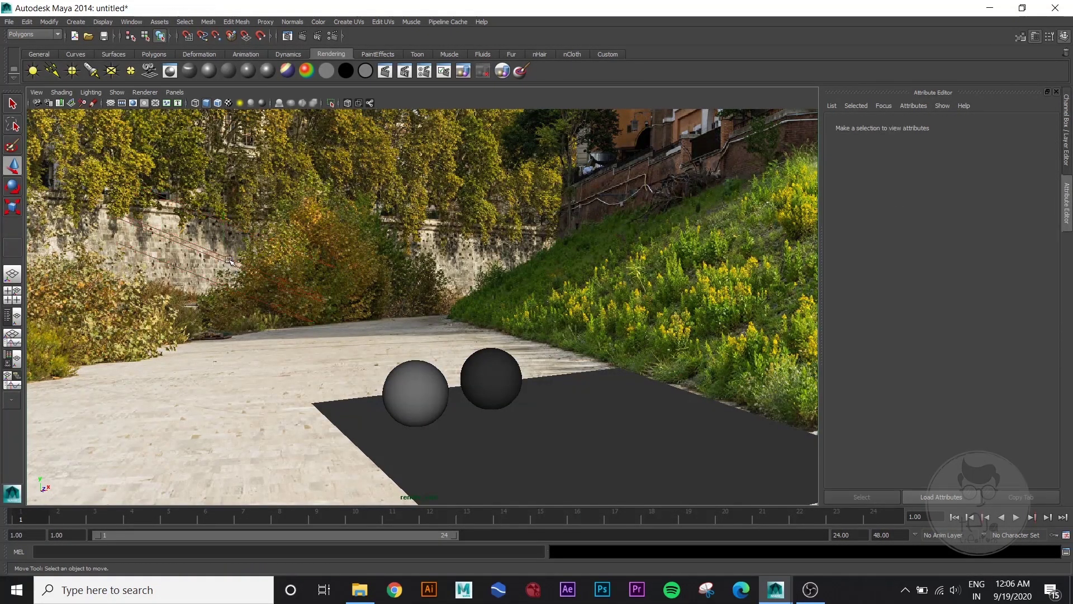
left_click(228, 264)
key("e")
left_click_drag(290, 265, 230, 260)
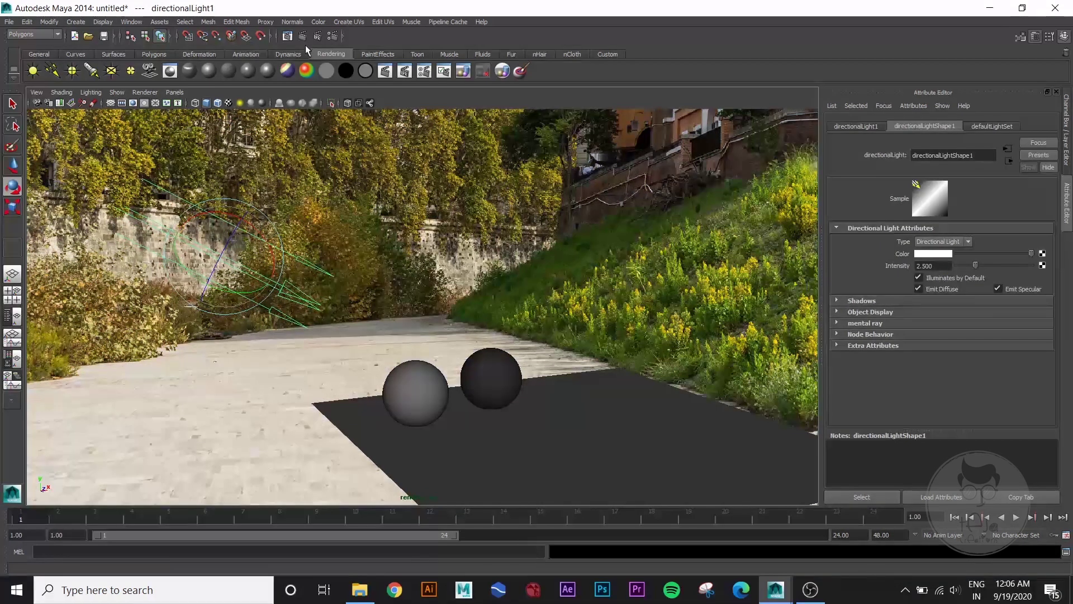
Step: Set the image size preset to HD 1080 in the render settings
left_click(326, 41)
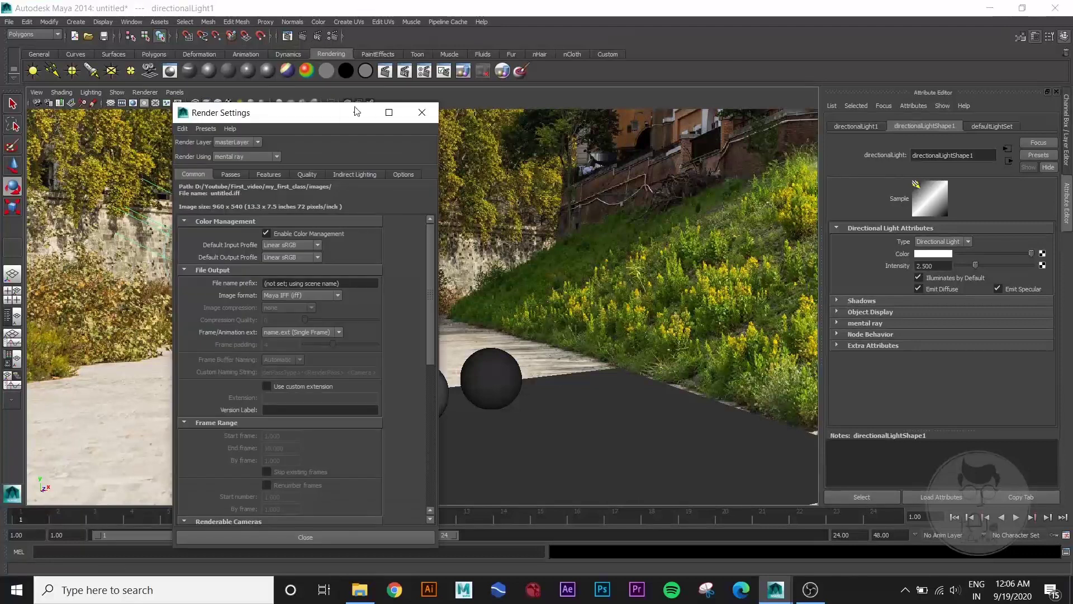
scroll(326, 388, "down", 5)
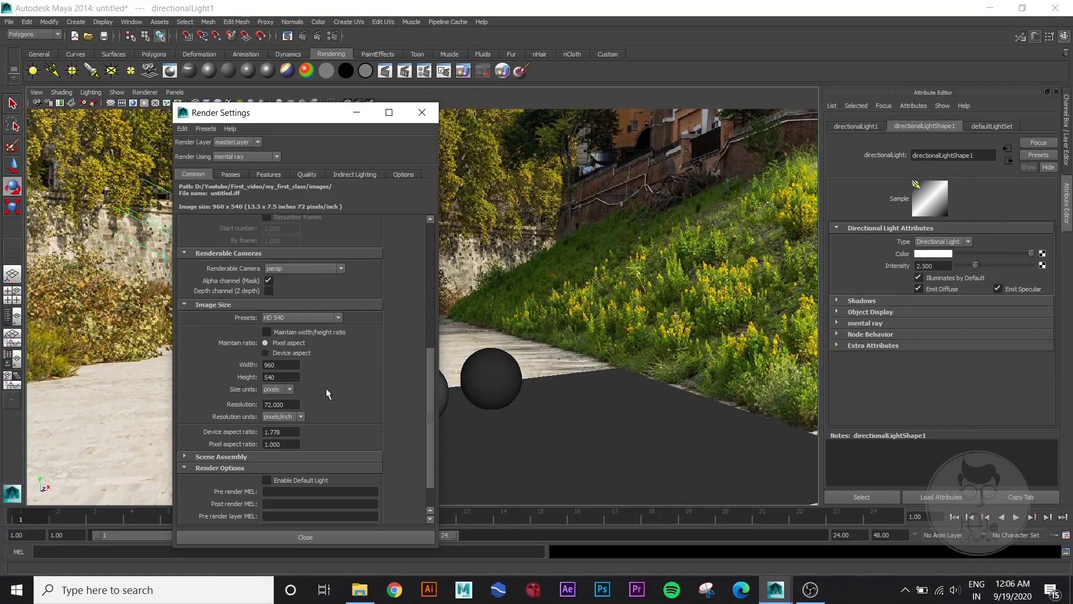
left_click(299, 318)
scroll(298, 361, "down", 1)
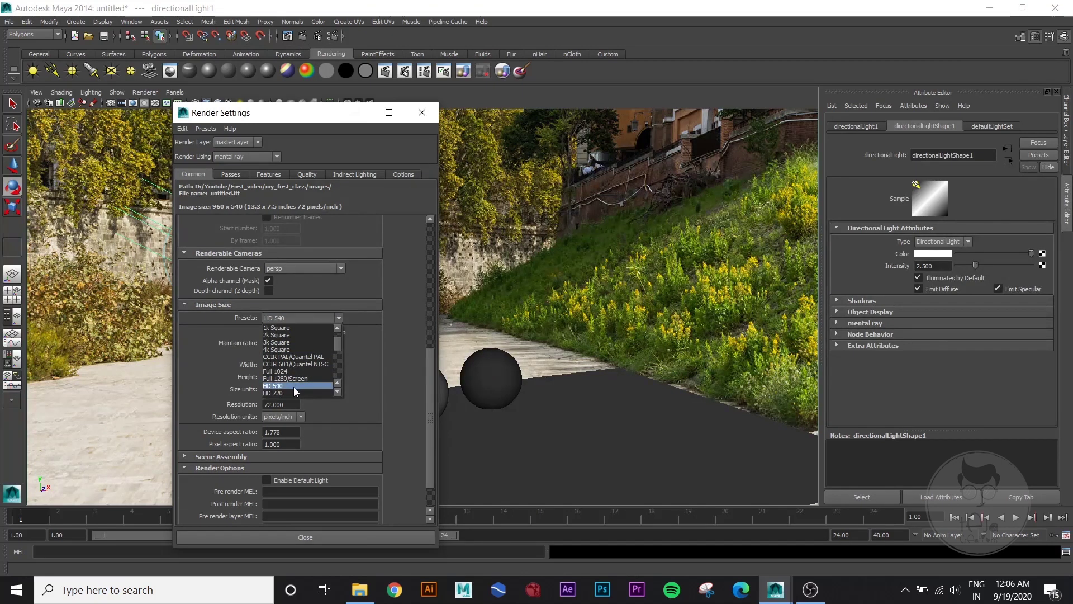
scroll(293, 387, "down", 2)
left_click(292, 377)
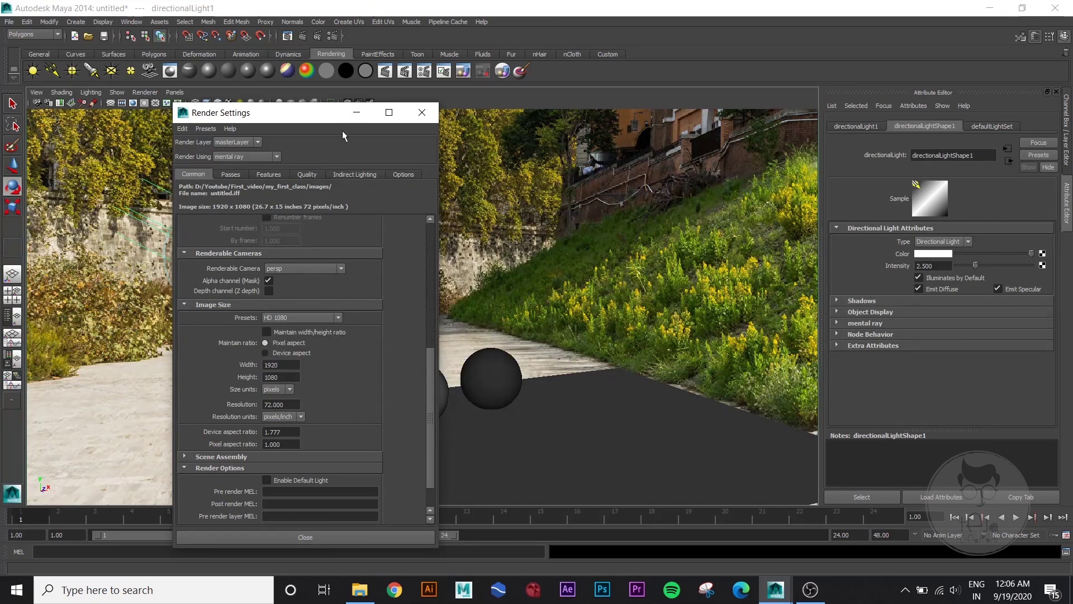
Step: Make render_cam the renderable camera, set the image size preset to HD 720, and minimize the render settings
left_click(301, 267)
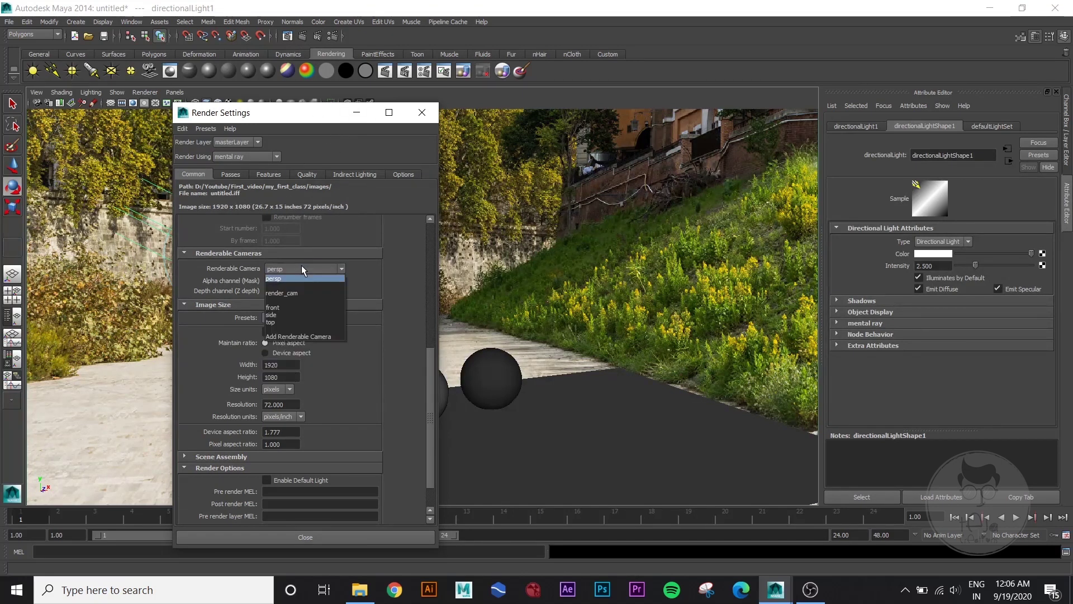
left_click(302, 287)
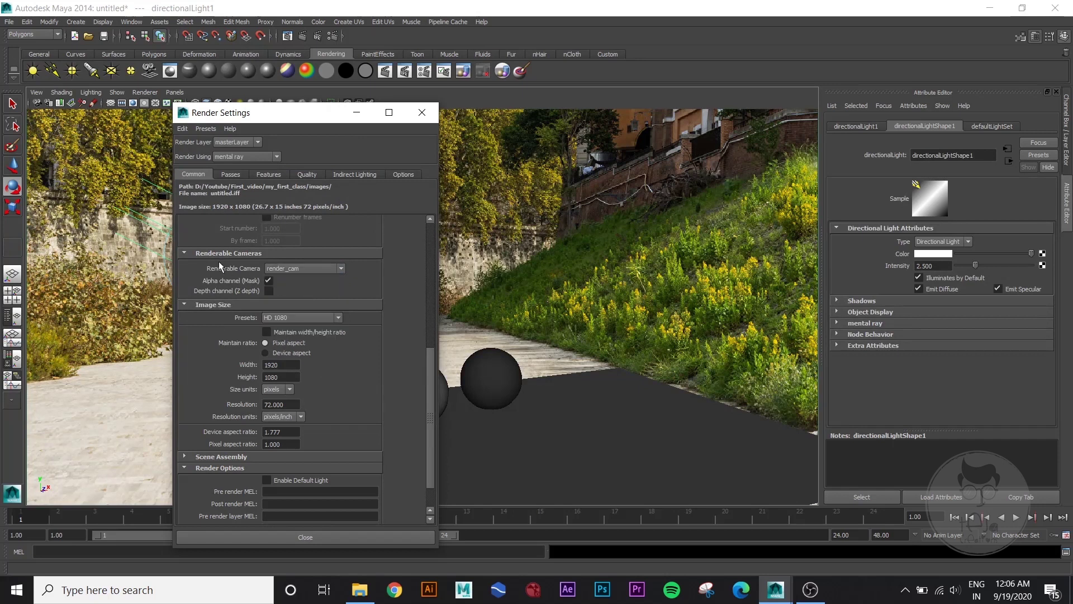
left_click(307, 316)
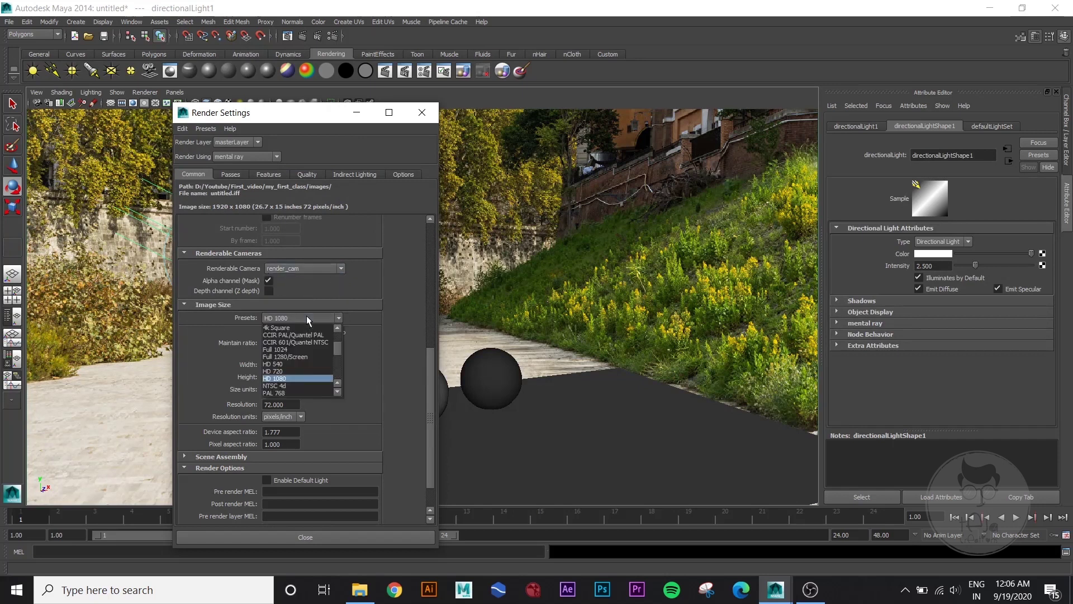
left_click(300, 370)
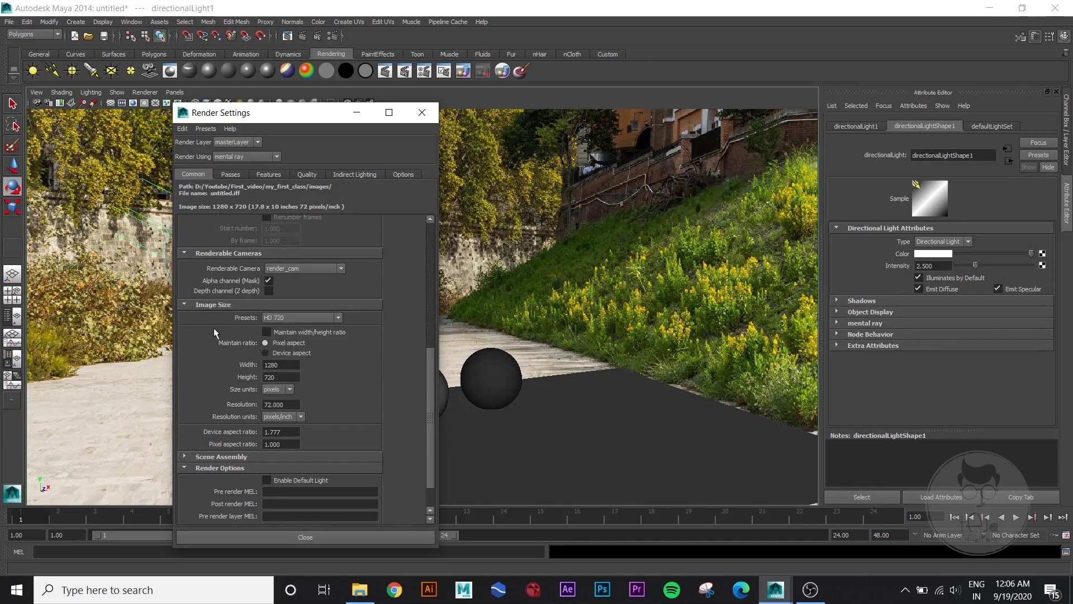
left_click(356, 113)
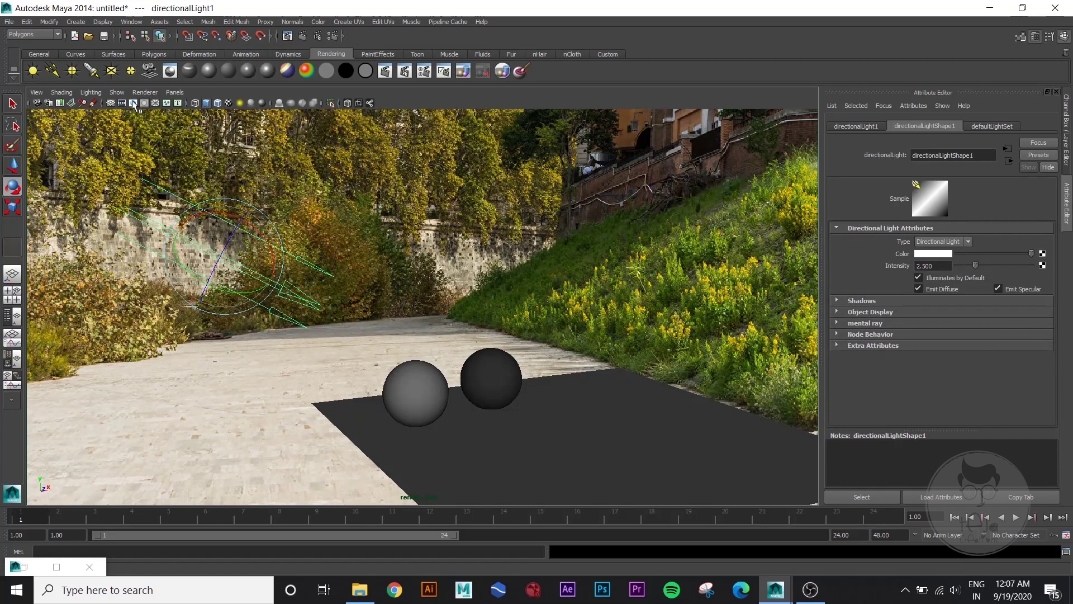
Step: Show the resolution gate in the render_cam view and briefly recheck the render settings
left_click(133, 103)
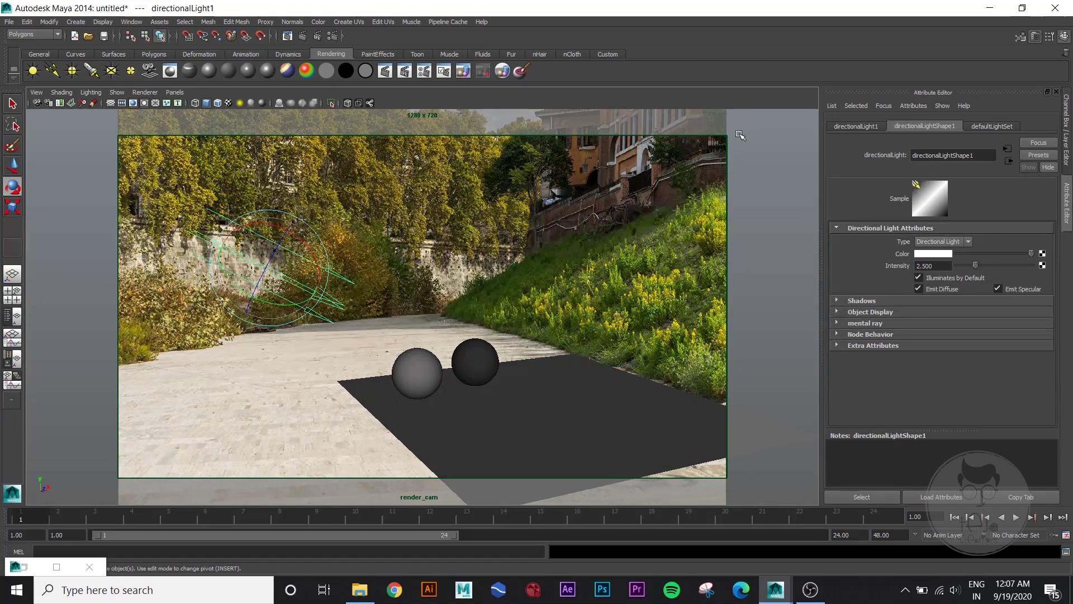
key("w")
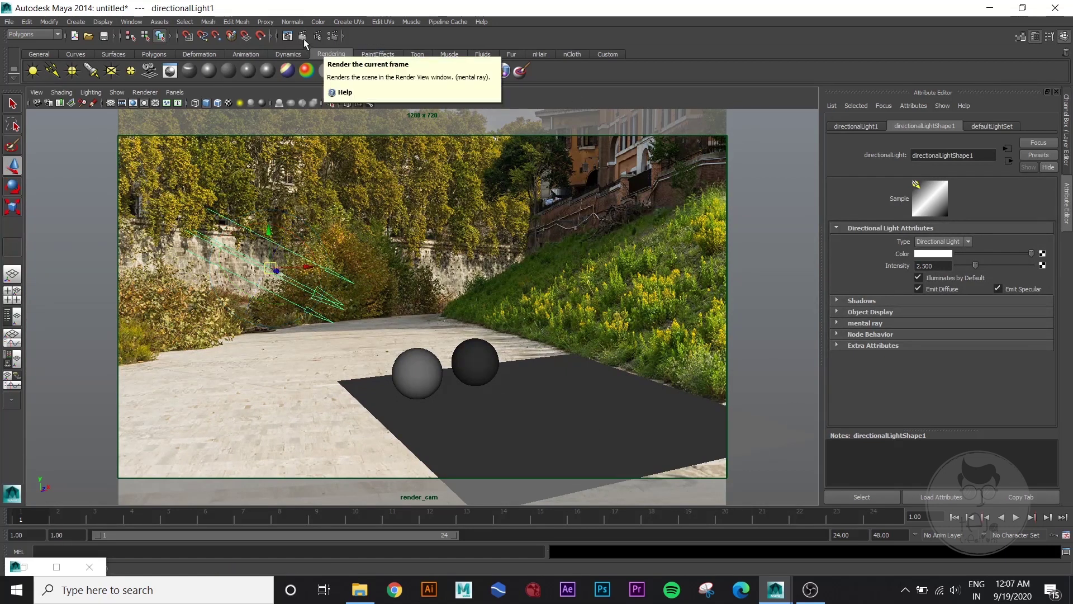
left_click(29, 568)
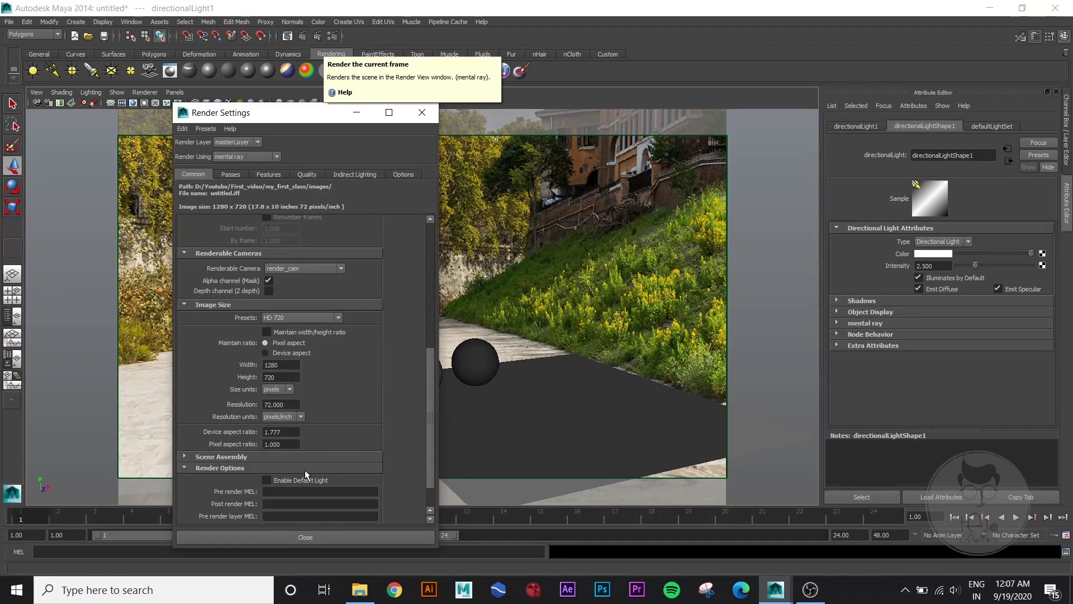
left_click(357, 113)
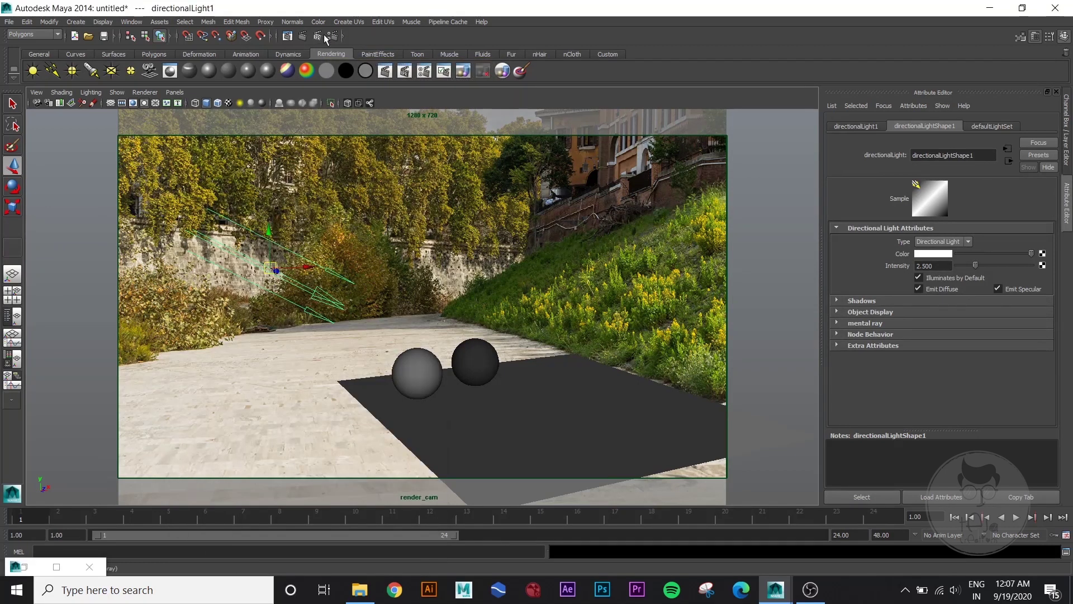
Step: Redo the previous persp render in Render View, and render the scene through render_cam
left_click(290, 33)
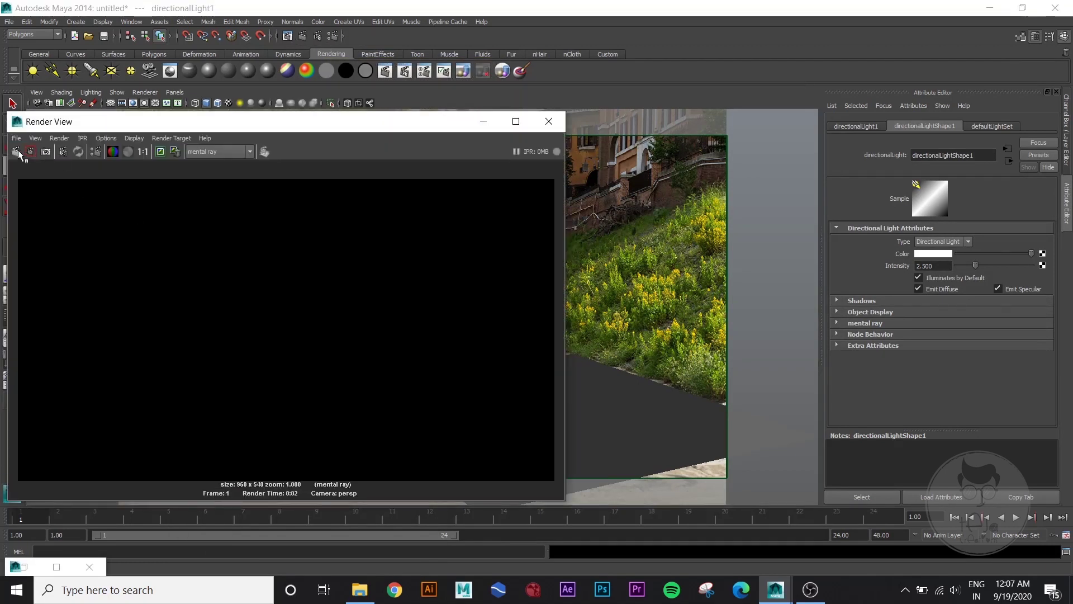
left_click(16, 151)
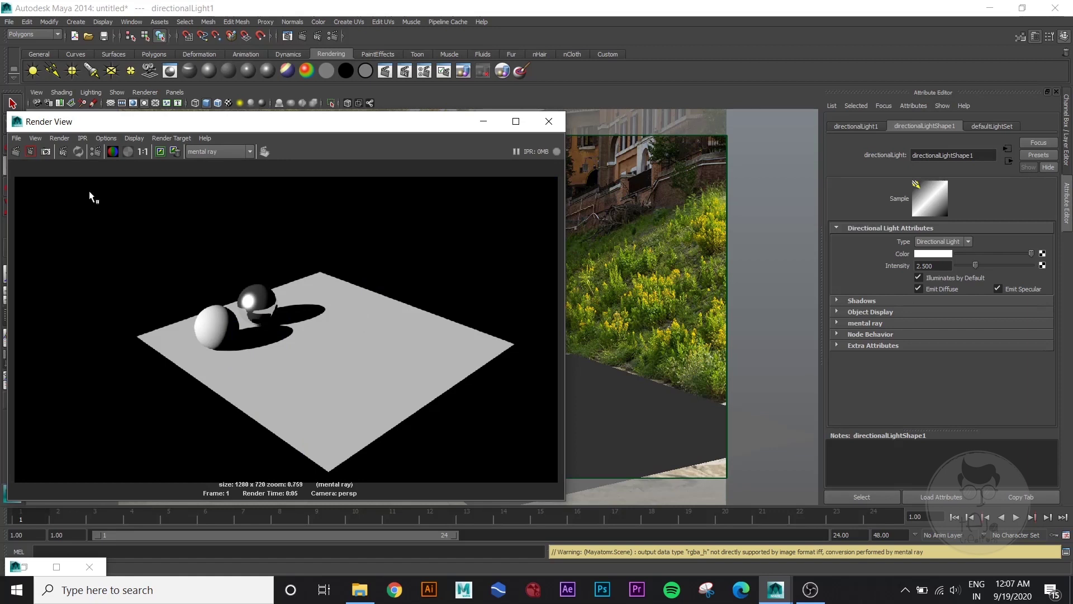
left_click(80, 140)
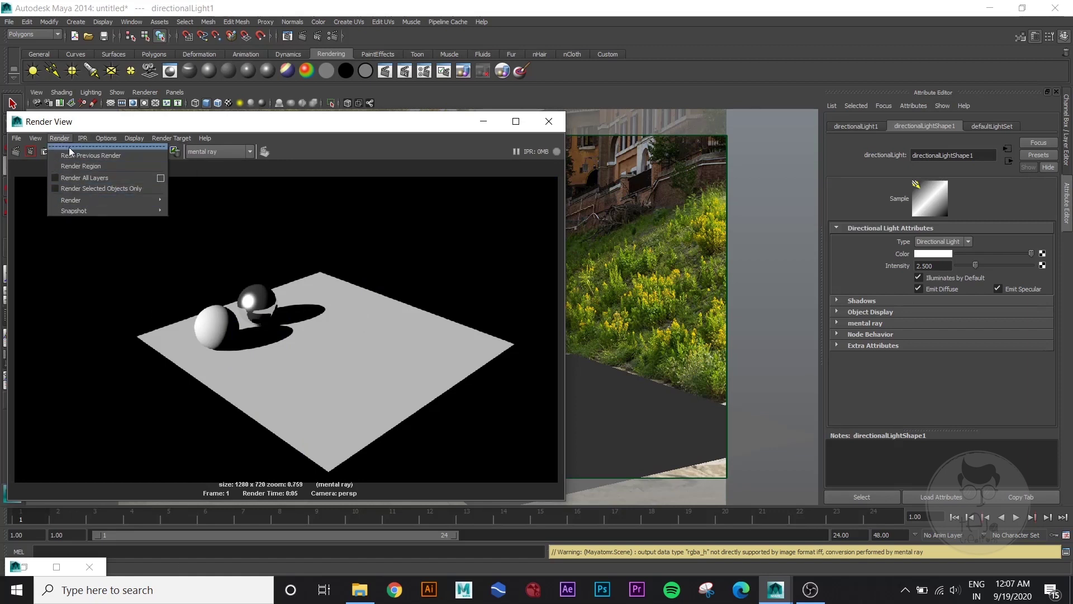
mouse_move(108, 206)
left_click(210, 230)
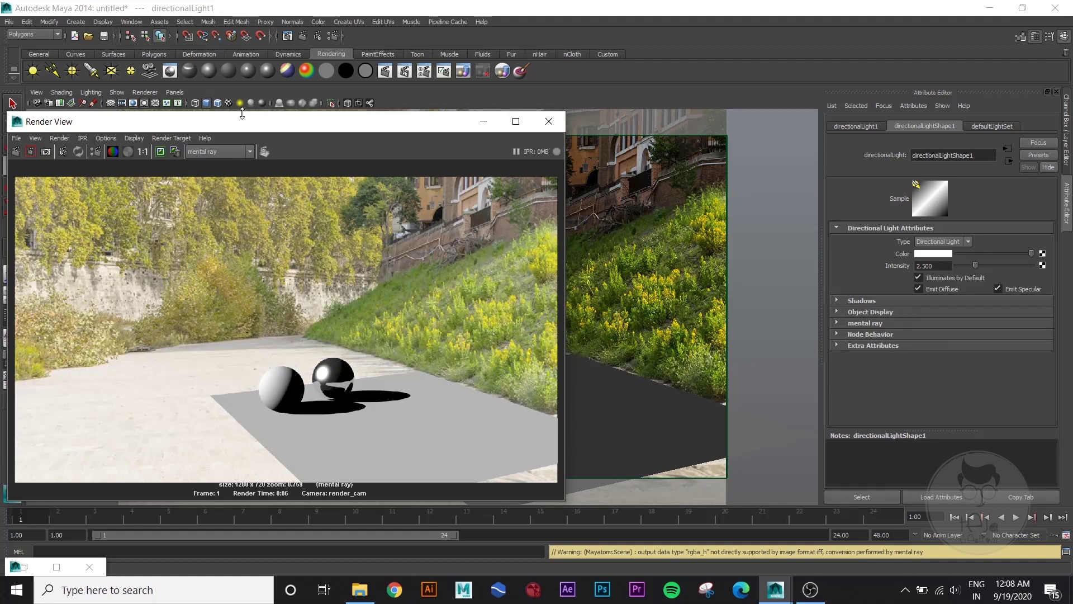
Step: Review the render settings beside the rendered image, and minimize both windows
left_click_drag(235, 128, 329, 130)
left_click(333, 37)
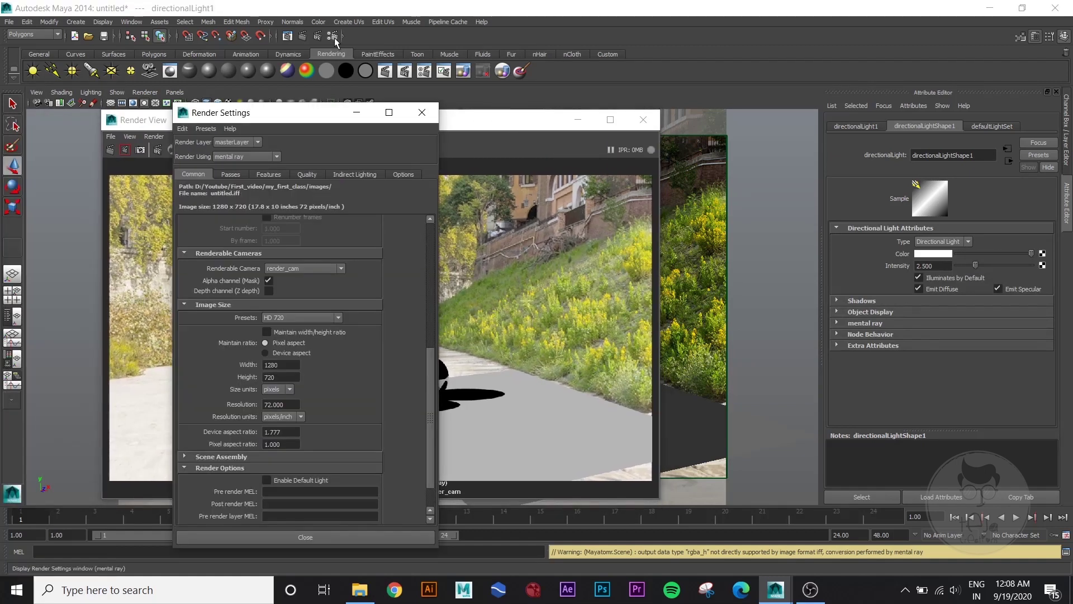
left_click(334, 36)
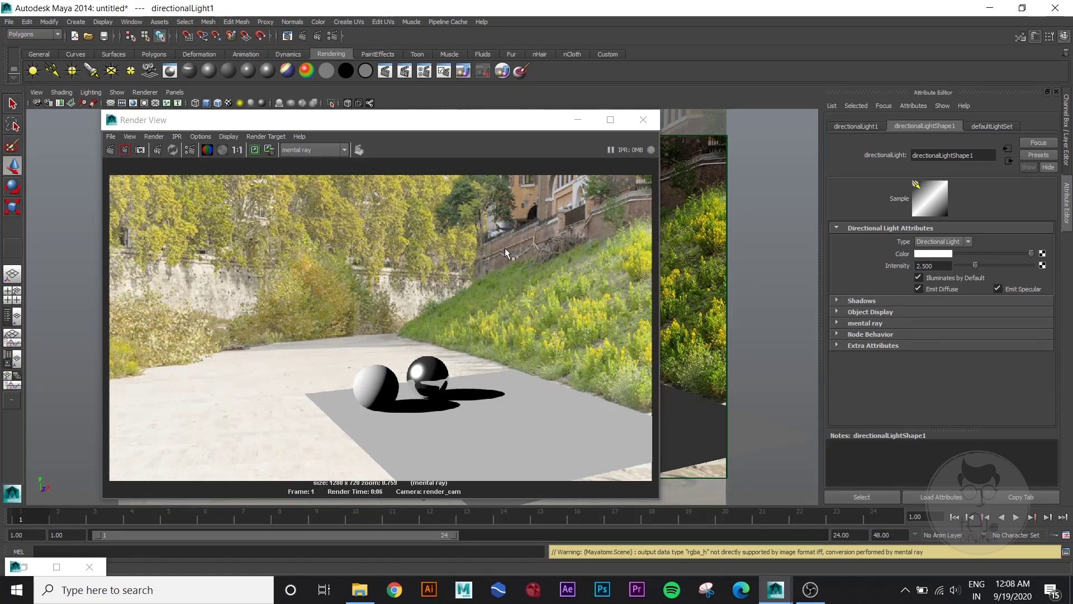
left_click(576, 121)
Step: Select render_cam's image plane and switch its type from Image File to Texture
left_click(162, 174)
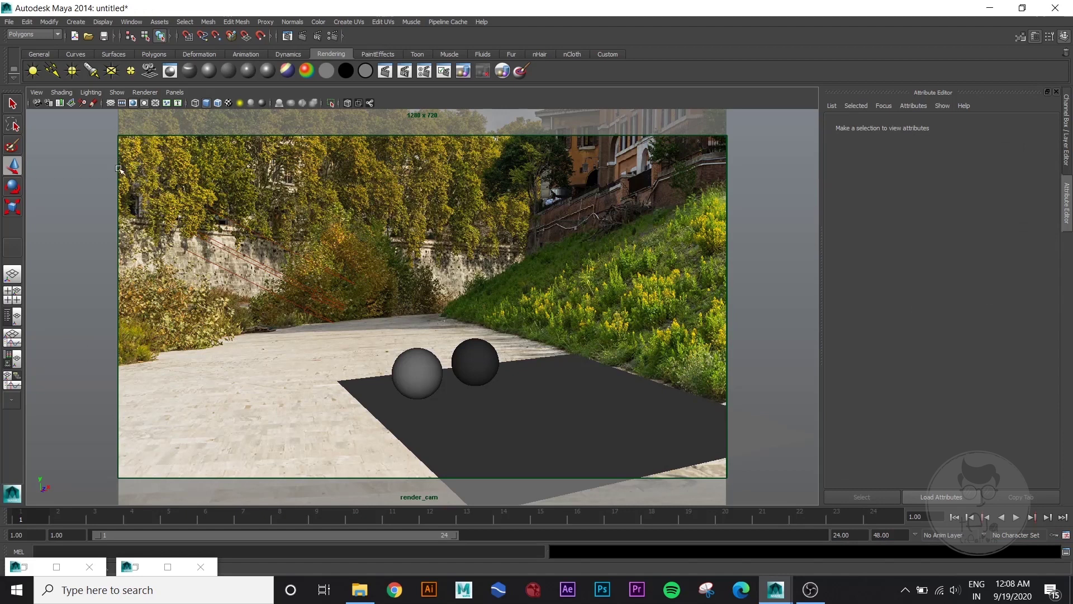
left_click(128, 197)
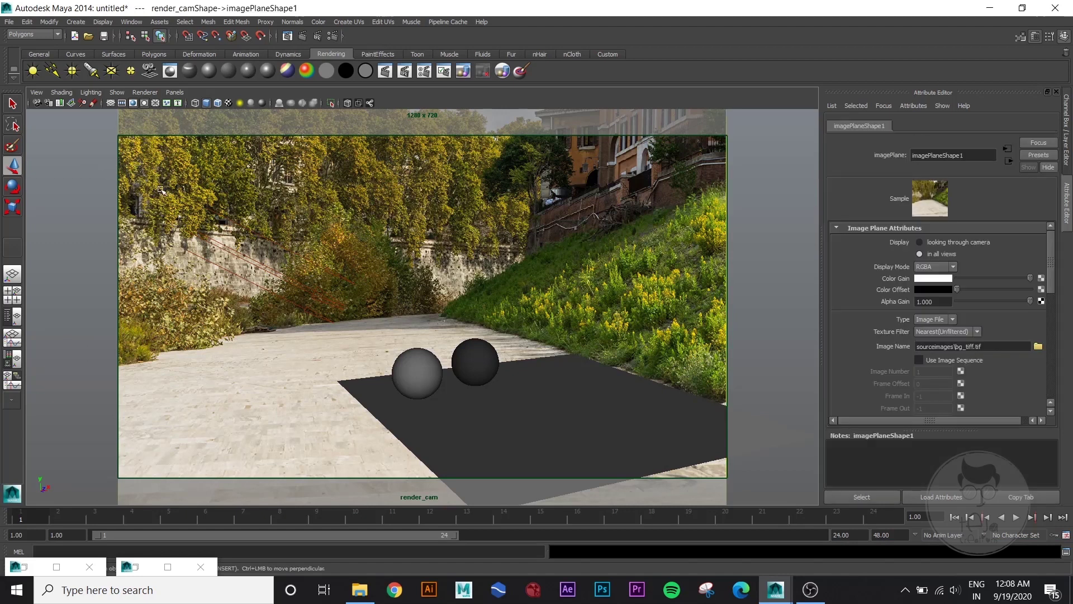
left_click(952, 319)
left_click(937, 338)
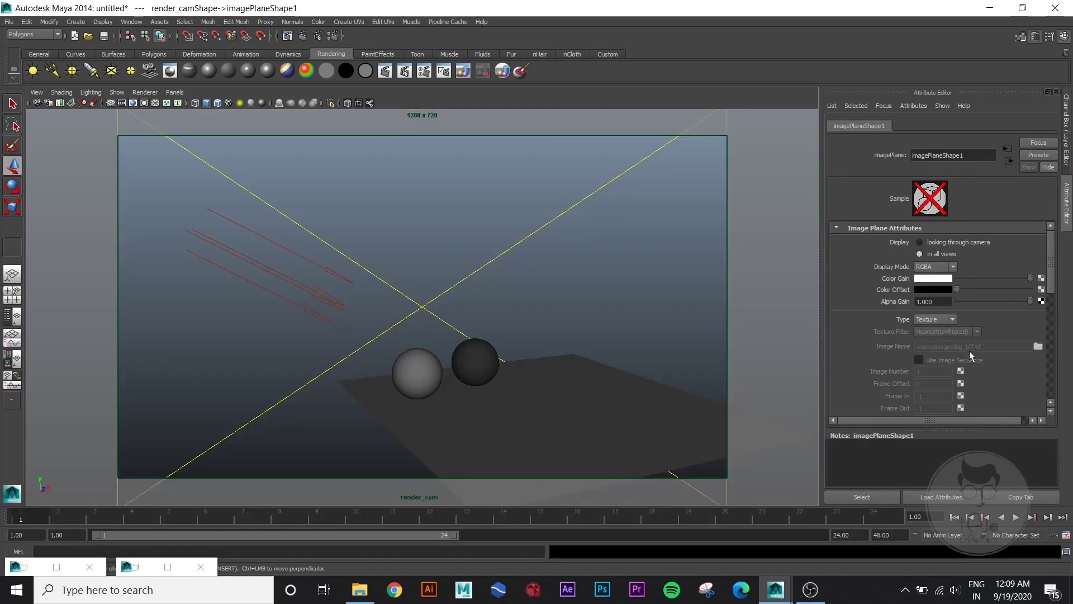
scroll(969, 351, "down", 4)
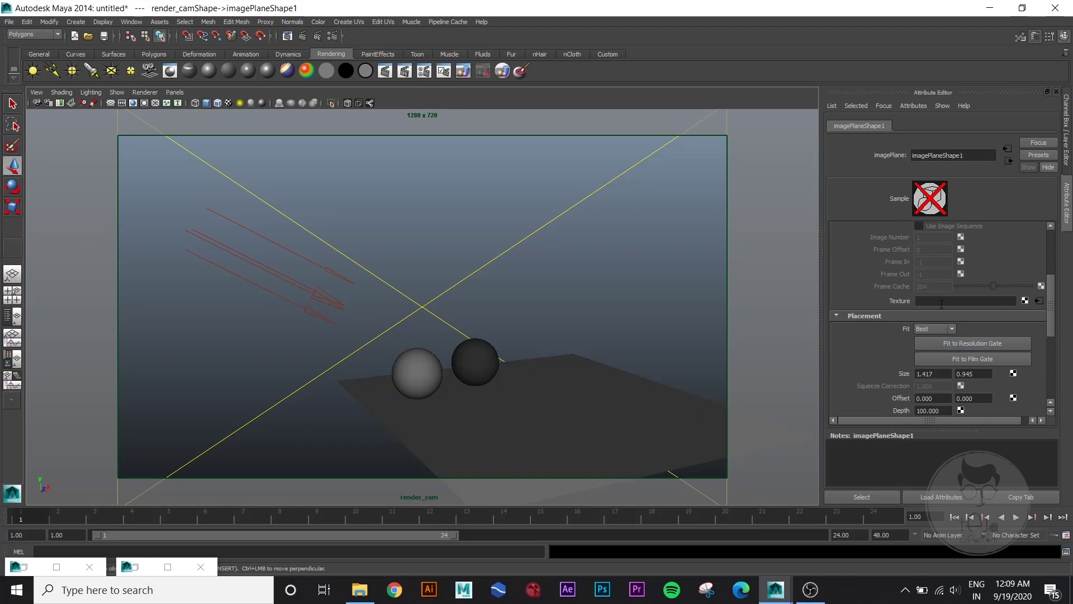
scroll(942, 305, "up", 2)
scroll(893, 332, "up", 4)
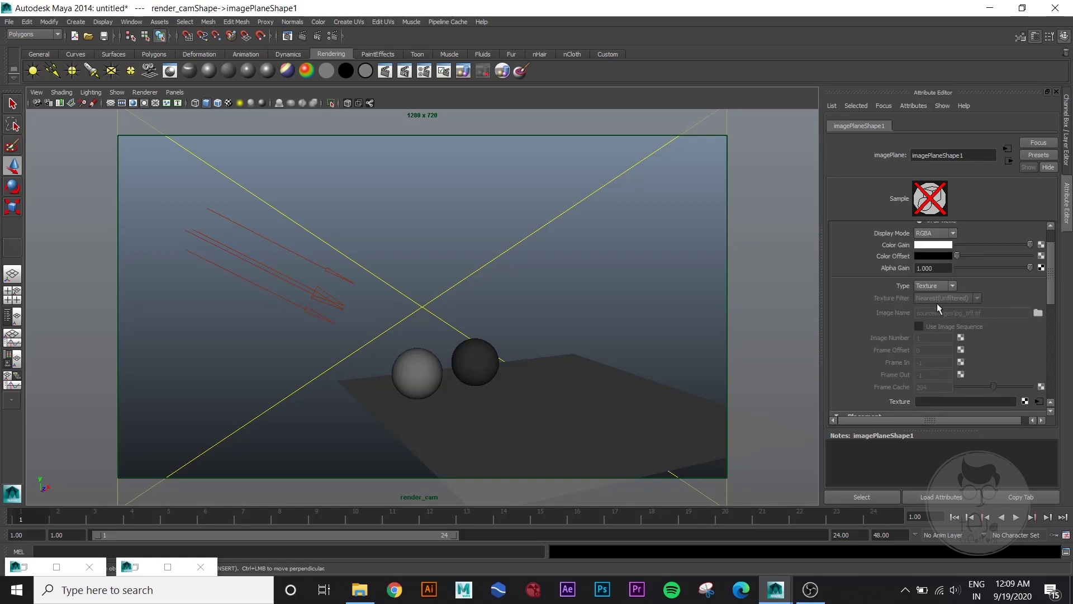
Step: Switch the image plane's type back to Image File for comparison, and return it to Texture
left_click(932, 287)
left_click(939, 297)
scroll(949, 324, "down", 2)
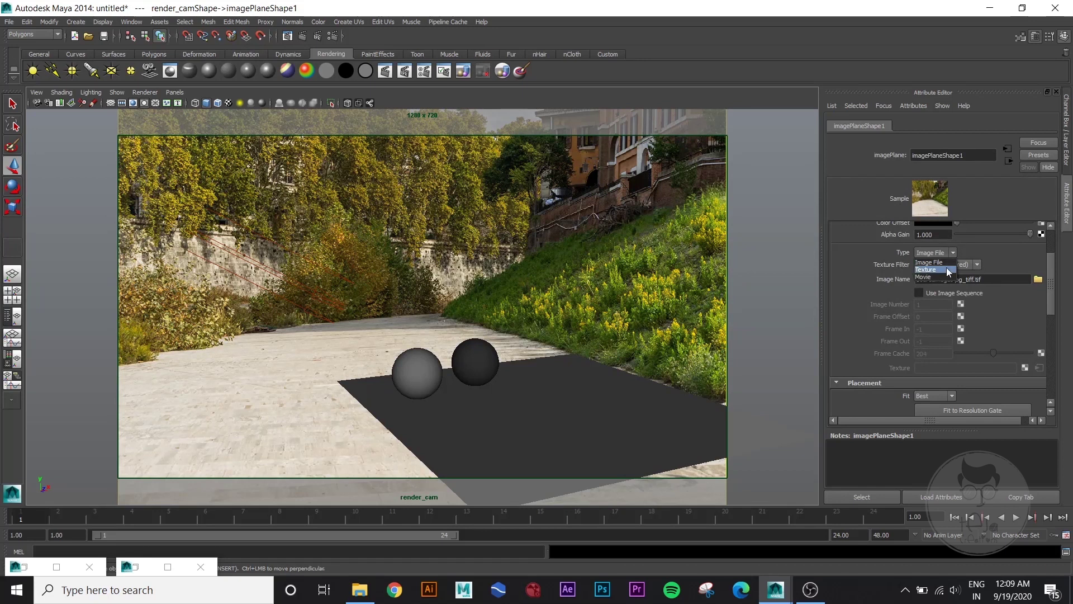
left_click(937, 270)
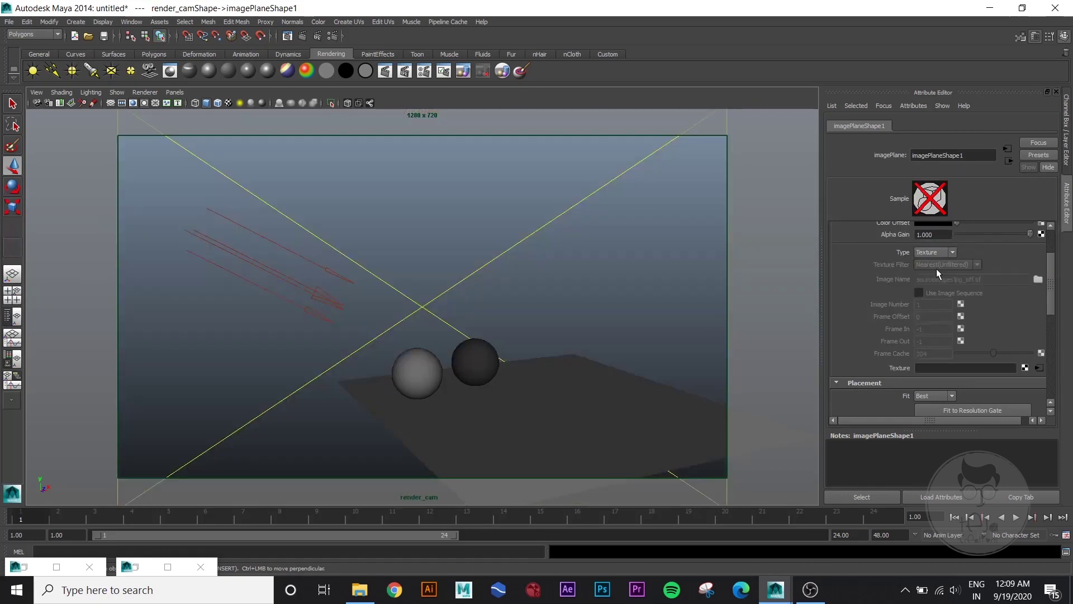
Step: Map a File texture to the image plane's Texture attribute and load bg_tiff from the sourceimages folder into it
left_click(1024, 368)
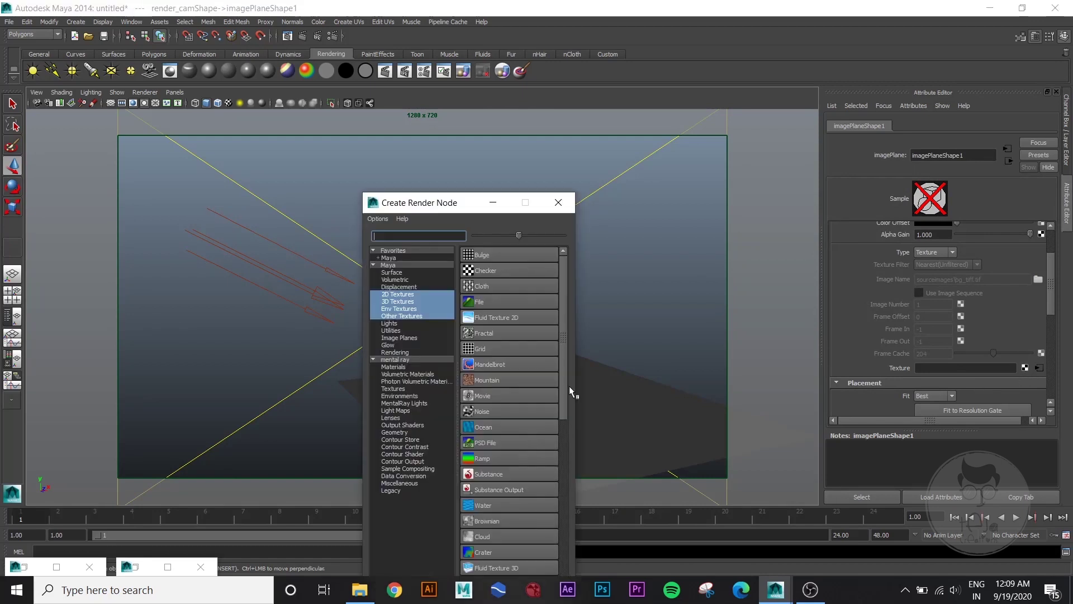
left_click(482, 303)
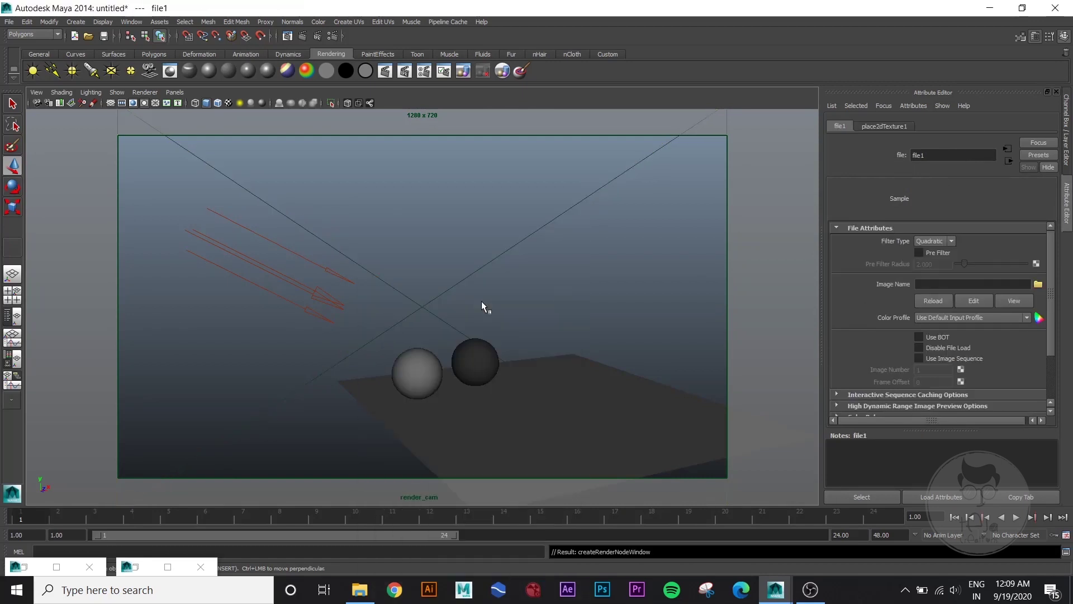
left_click(1038, 284)
left_click(242, 137)
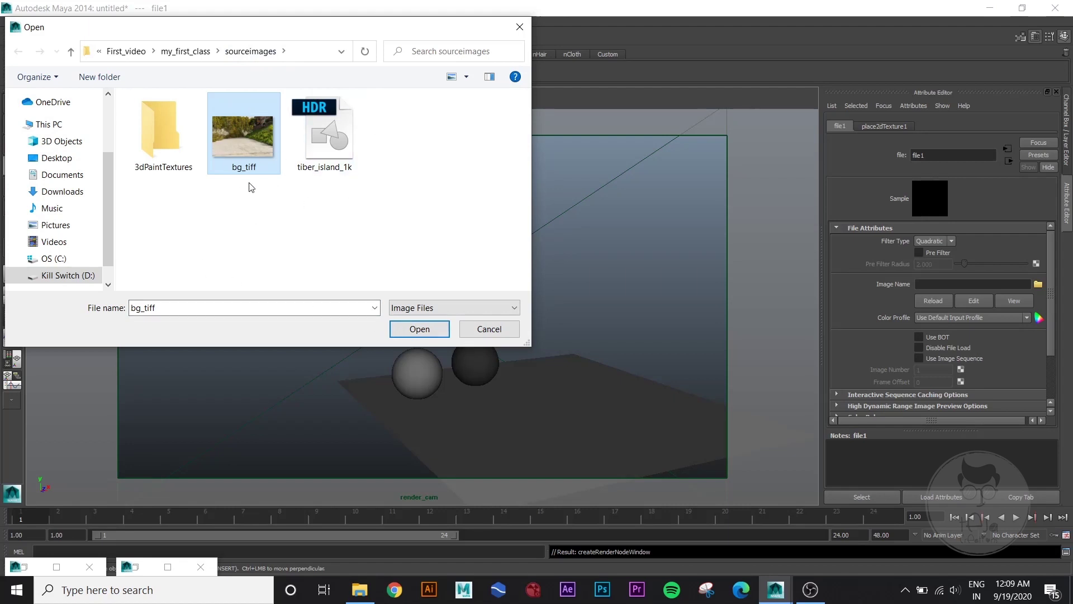
left_click(414, 333)
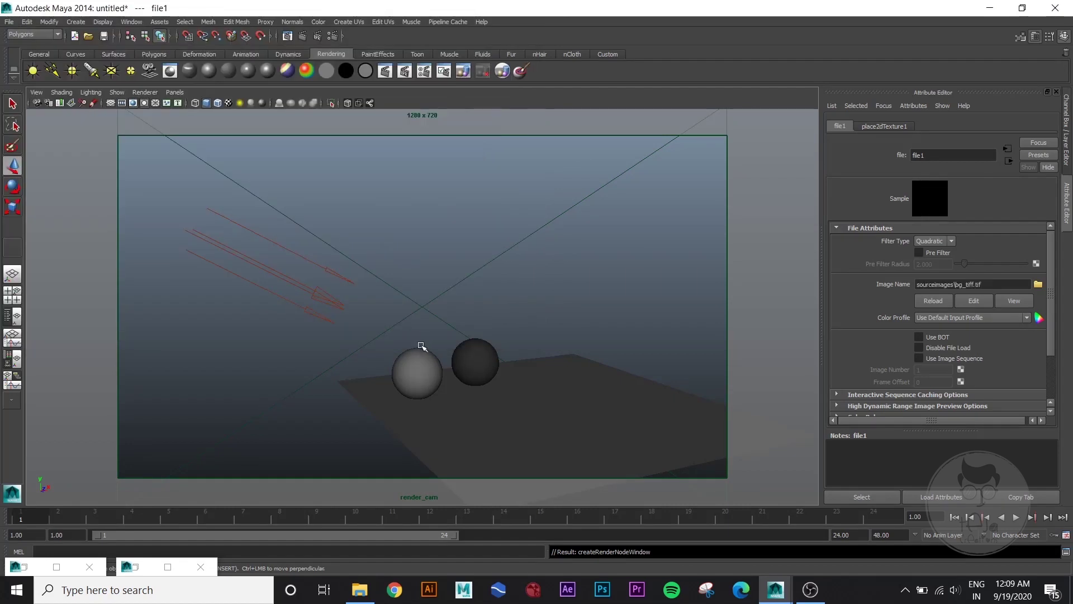
Step: Set the bg_tiff file texture's color profile to sRGB, and render the scene again in Render View
left_click(955, 317)
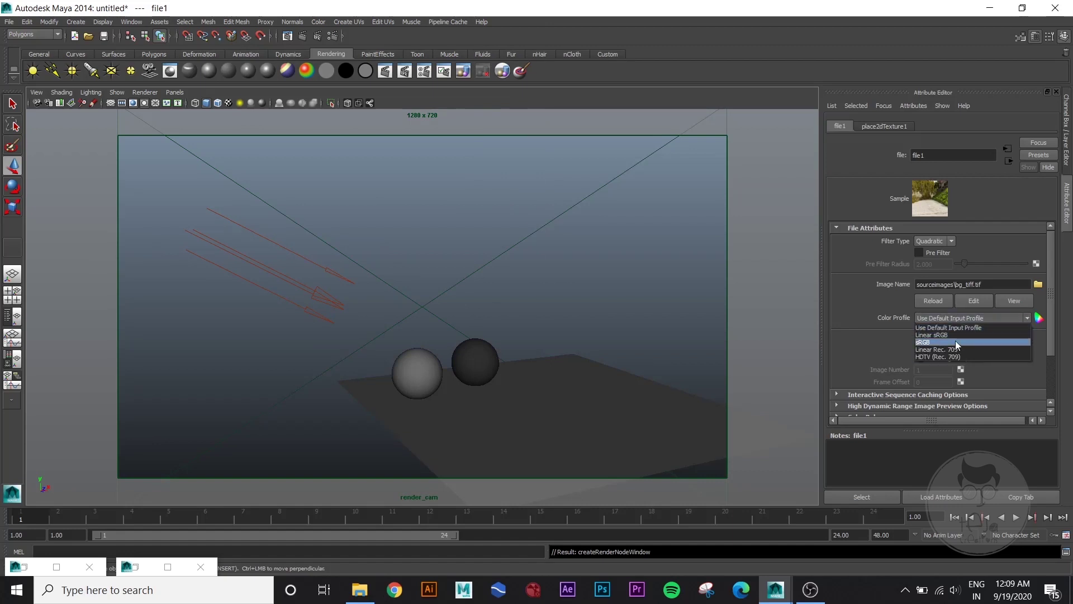
left_click(954, 341)
left_click(24, 567)
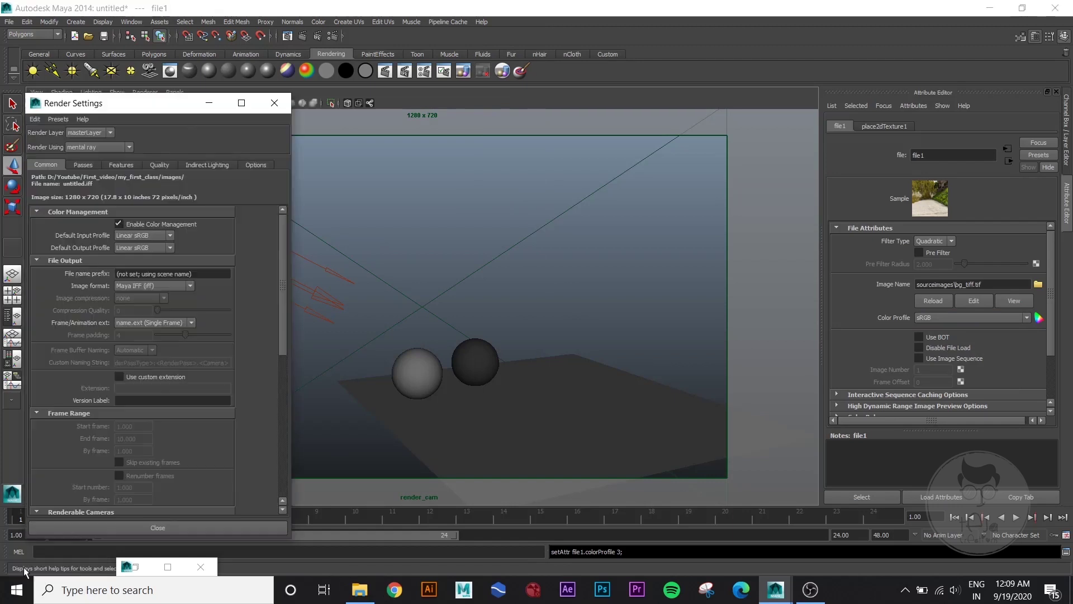
left_click(135, 567)
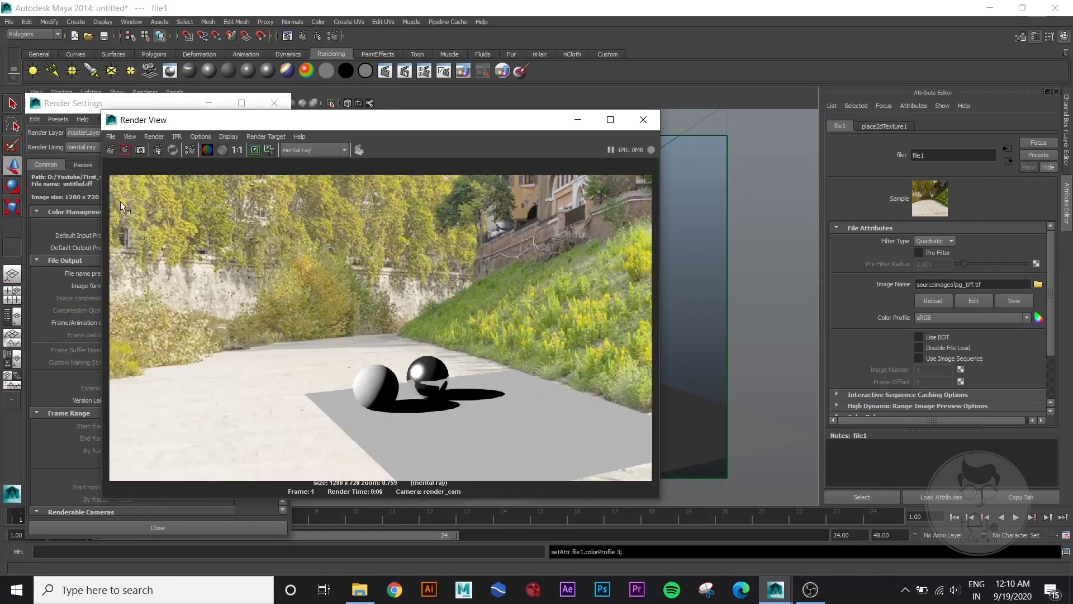
left_click(110, 149)
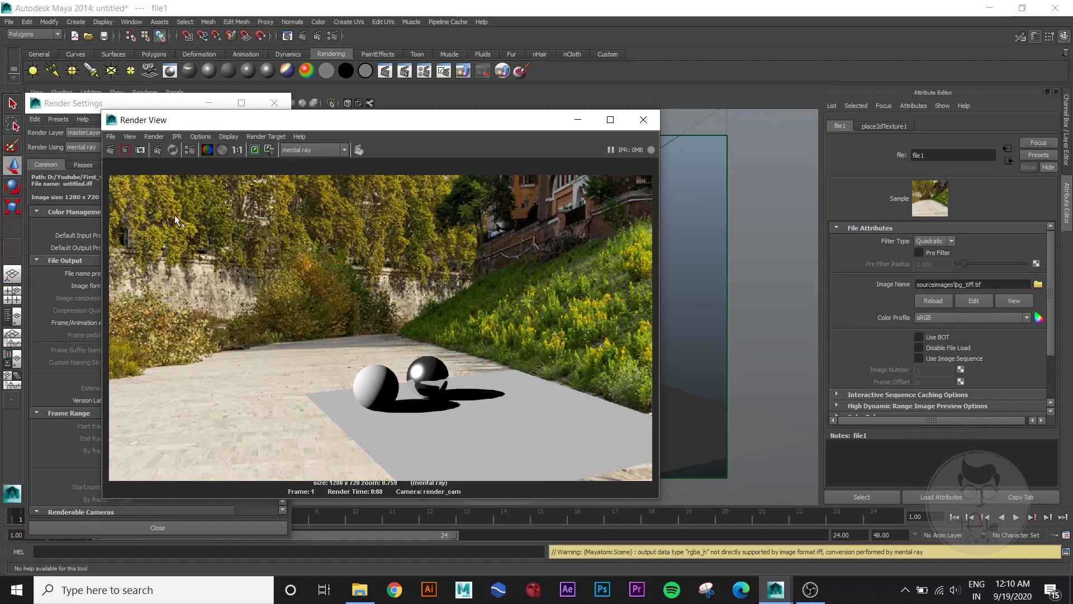
Step: Minimize Render Settings, enlarge the Render View window, and examine the rendered background and spheres up close and in full frame
left_click(161, 103)
left_click(209, 102)
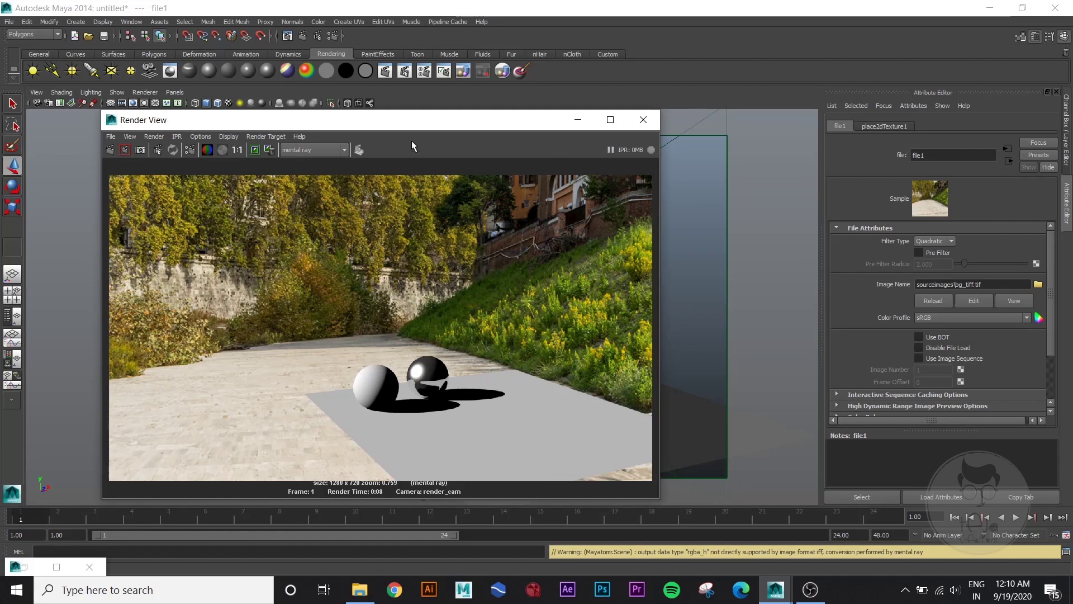
left_click_drag(415, 120, 339, 37)
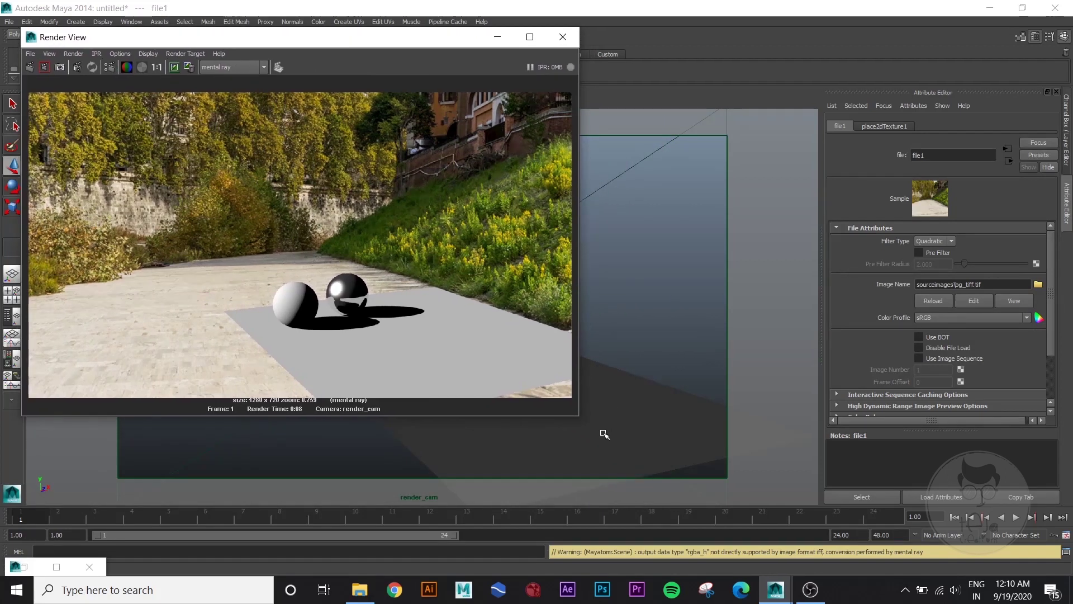
left_click(575, 413)
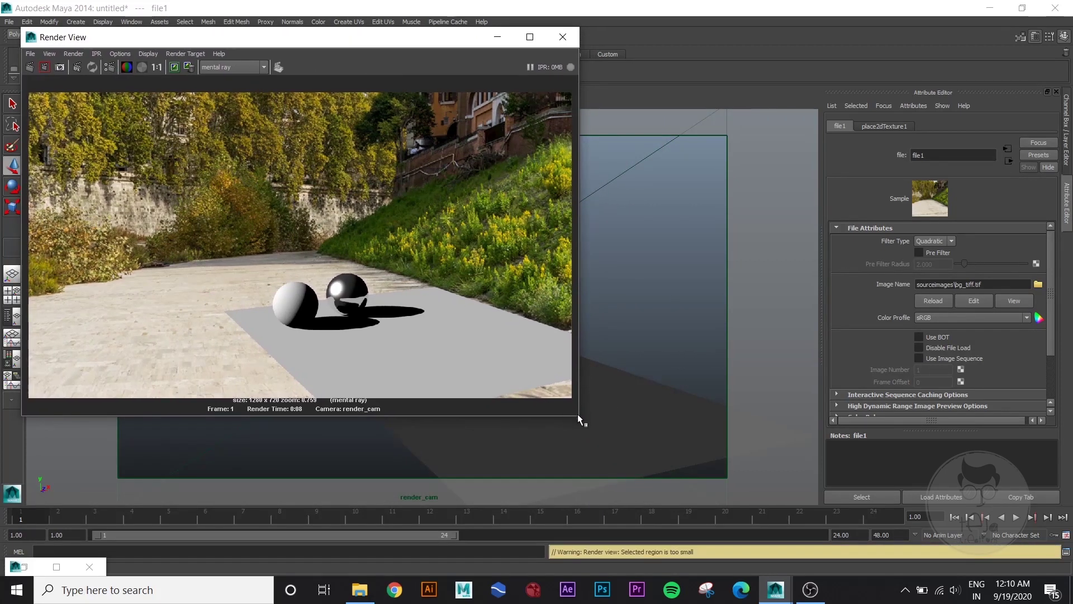
left_click_drag(577, 414, 608, 439)
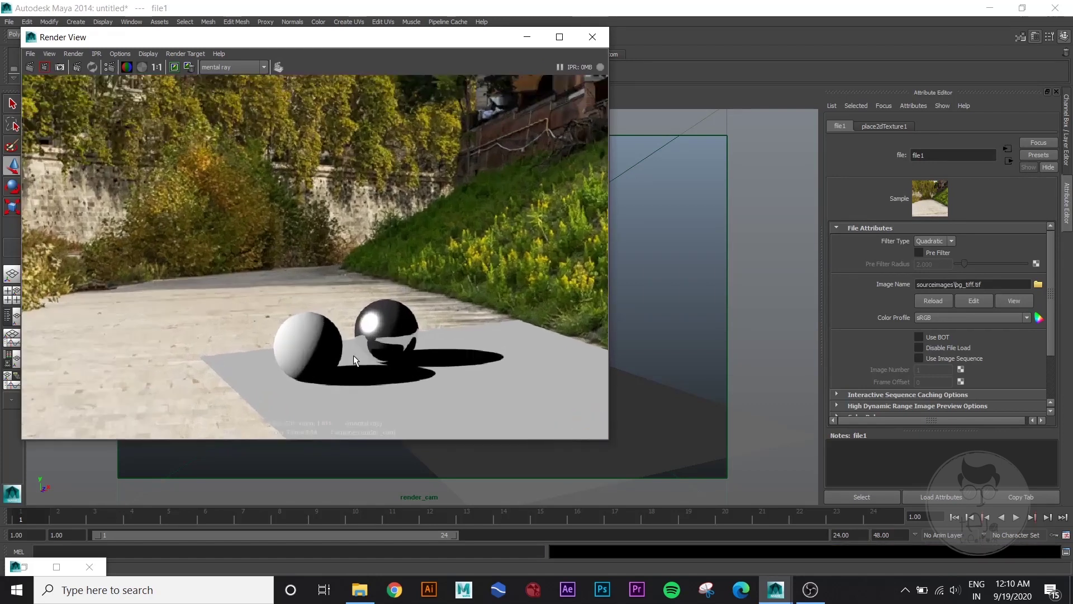
scroll(353, 354, "down", 3)
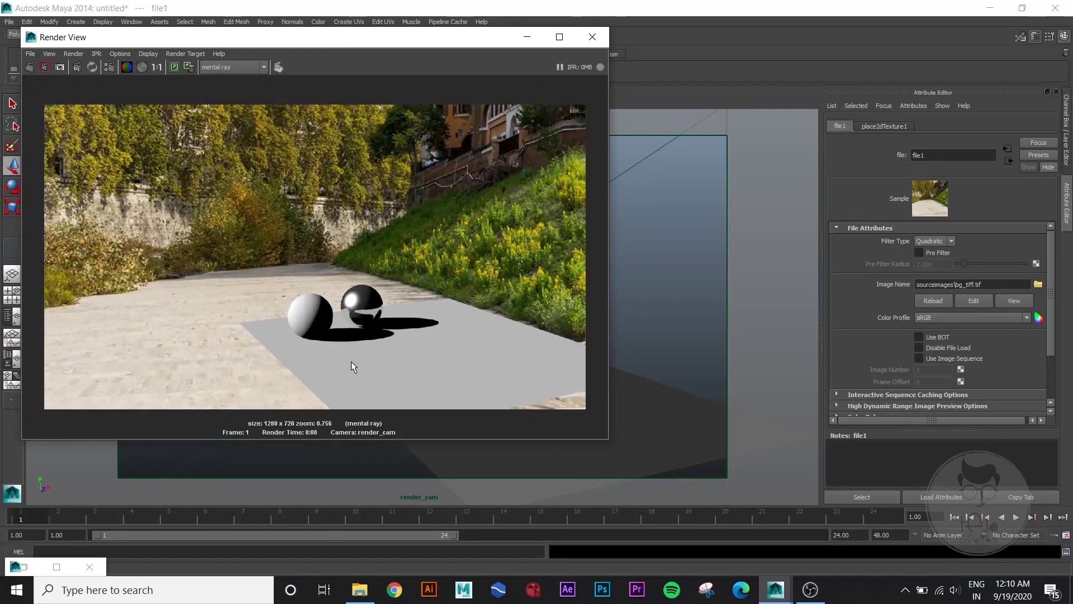
scroll(351, 361, "up", 2)
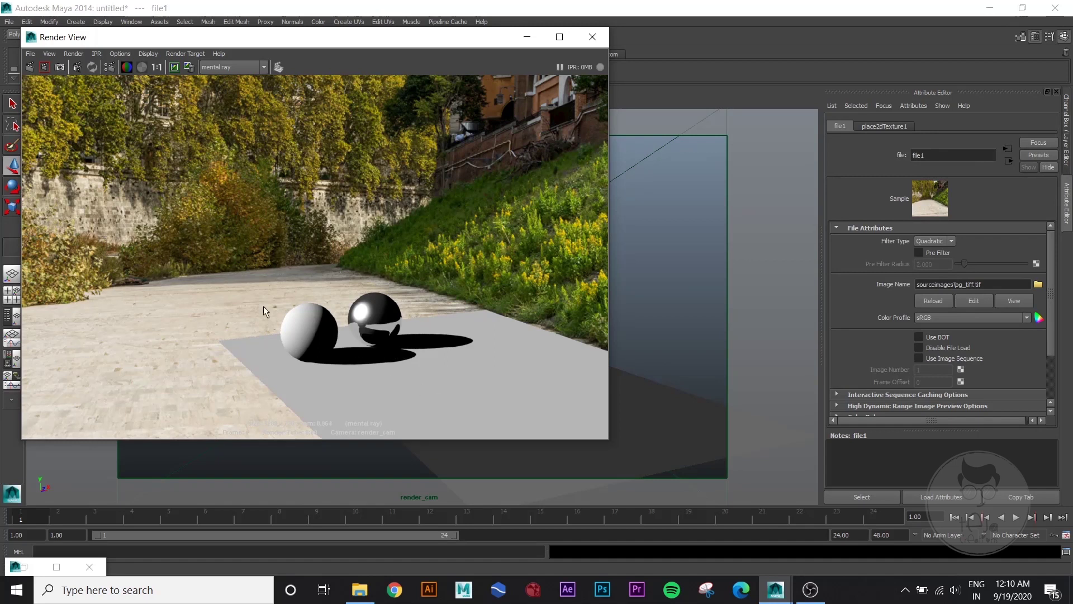
mouse_move(433, 42)
left_mouse_down()
mouse_move(436, 32)
mouse_move(431, 49)
left_mouse_up()
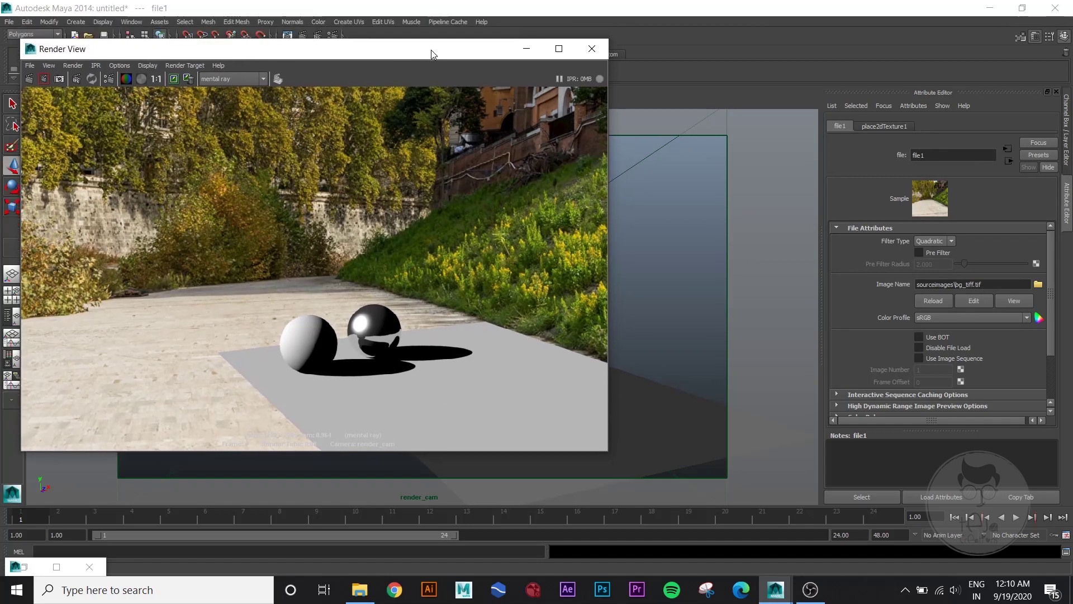
key("f")
scroll(280, 207, "up", 1)
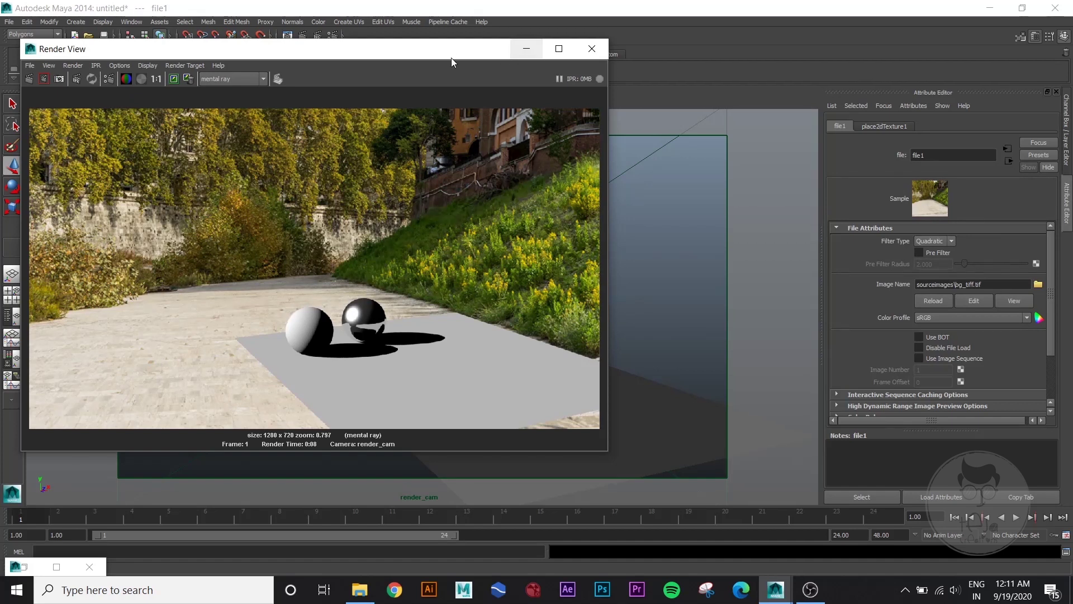
Step: Shrink the Render View window, move it off the ground plane in the viewport, and select the plane
mouse_move(452, 61)
left_mouse_down()
mouse_move(431, 63)
mouse_move(456, 73)
left_mouse_up()
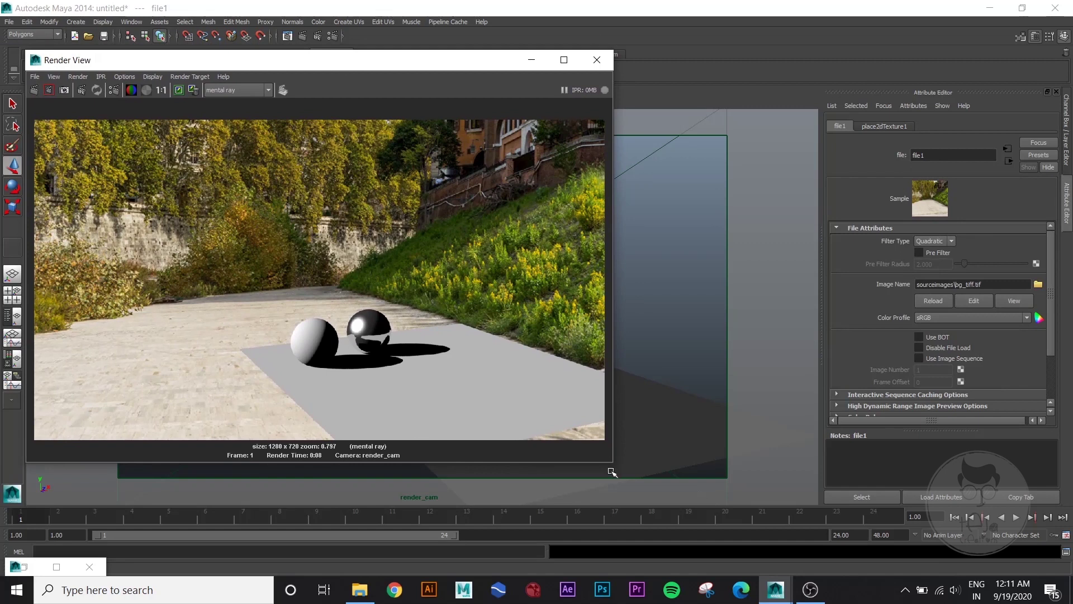
left_click_drag(612, 472, 588, 352)
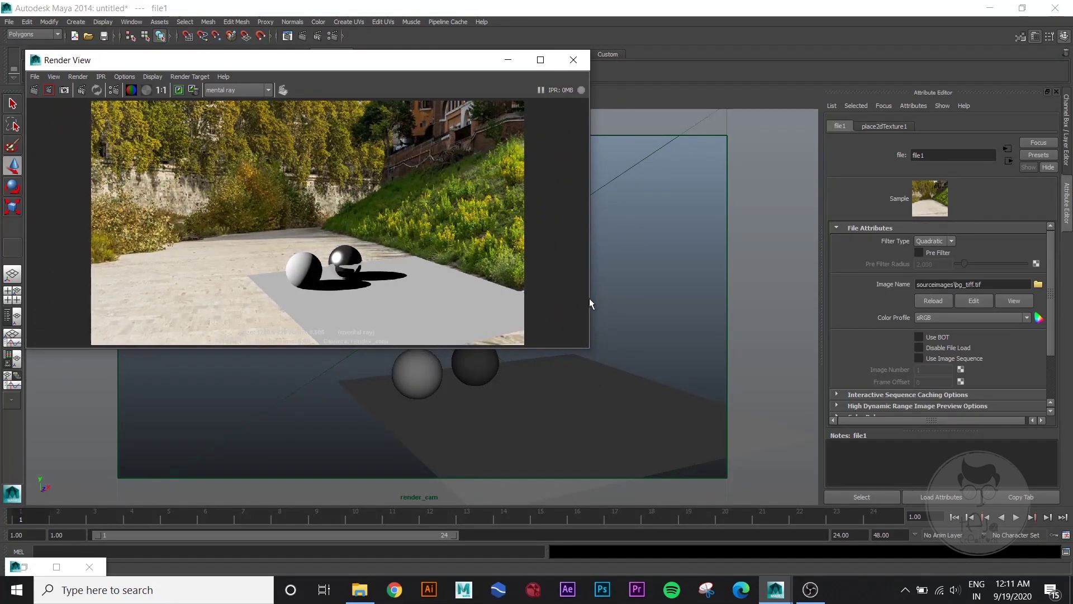
left_click_drag(588, 306, 538, 305)
left_click_drag(333, 73, 275, 202)
left_click(601, 412)
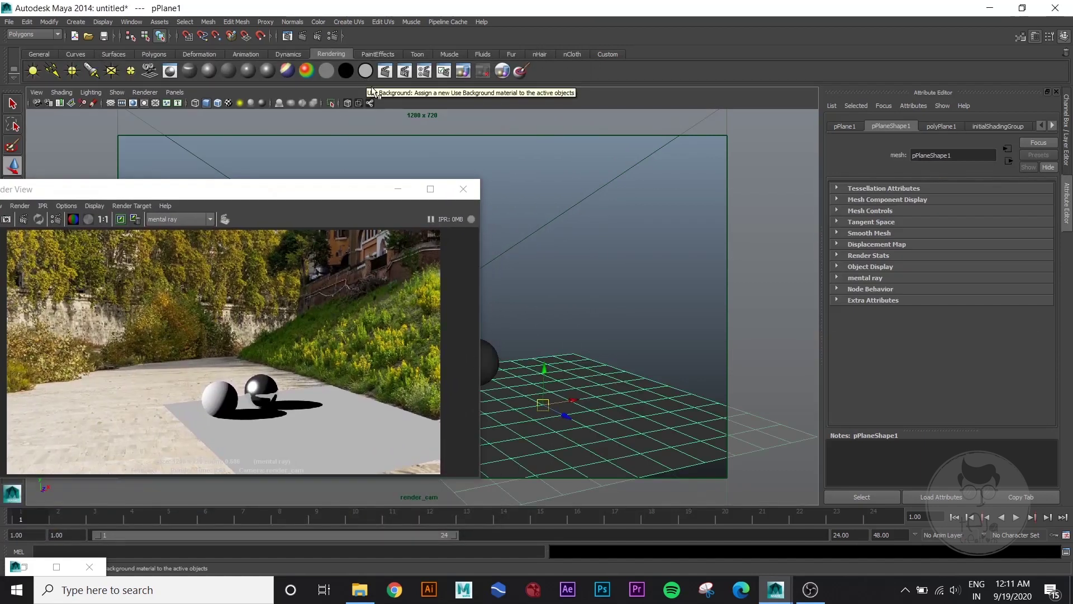
right_click_drag(593, 325, 601, 550)
left_click(330, 167)
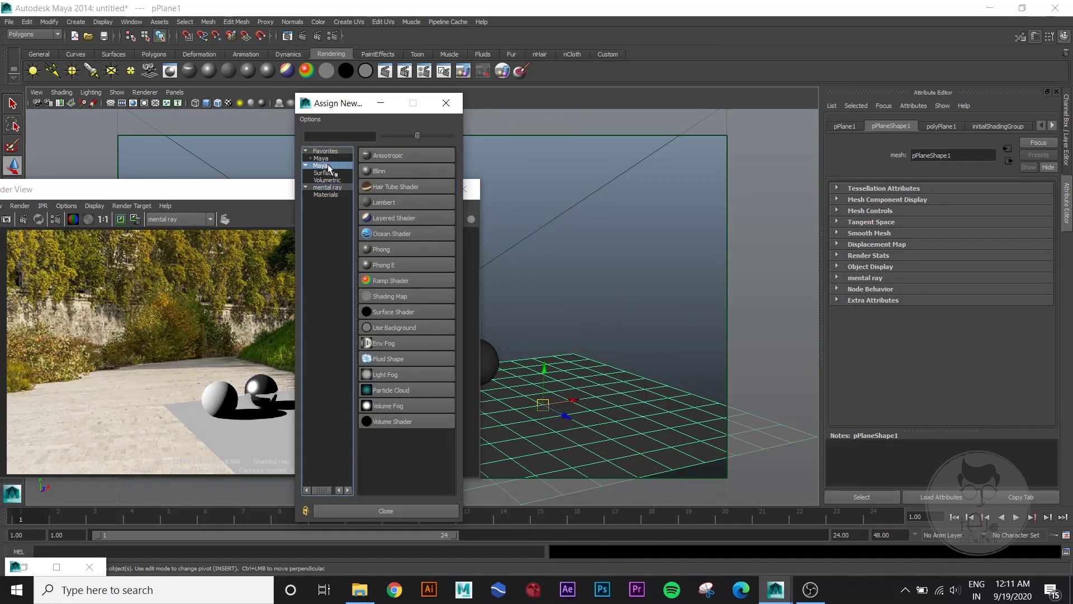
left_click(336, 188)
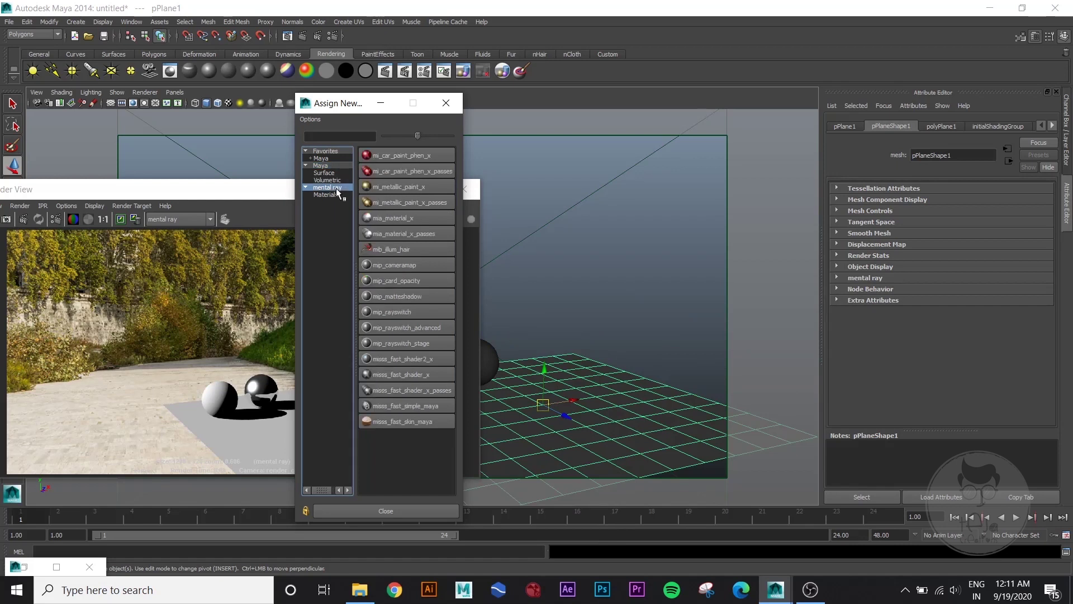
left_click(327, 151)
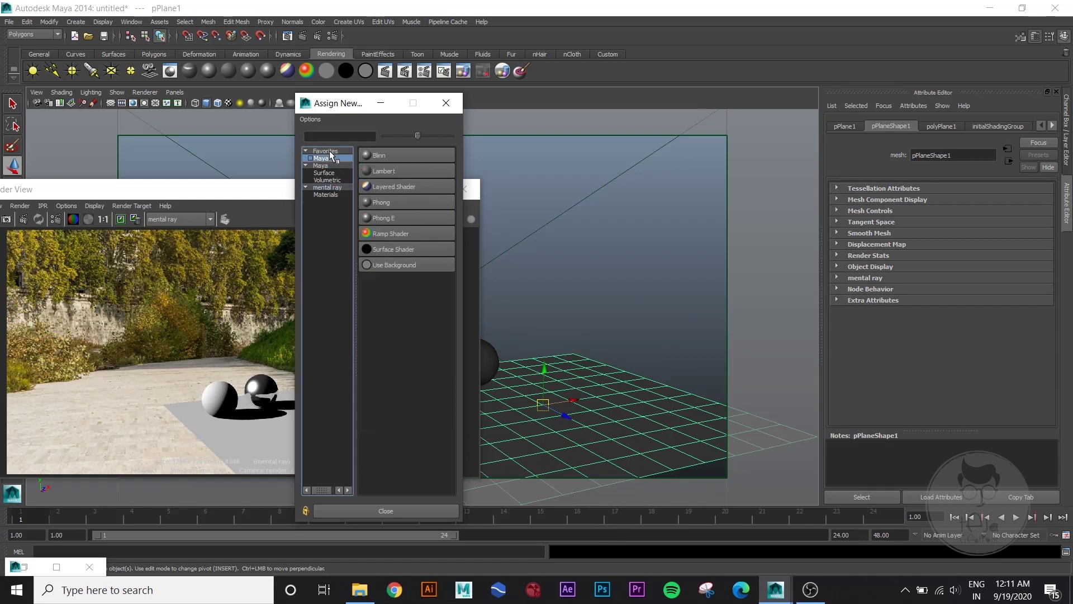
left_click(330, 137)
type("use")
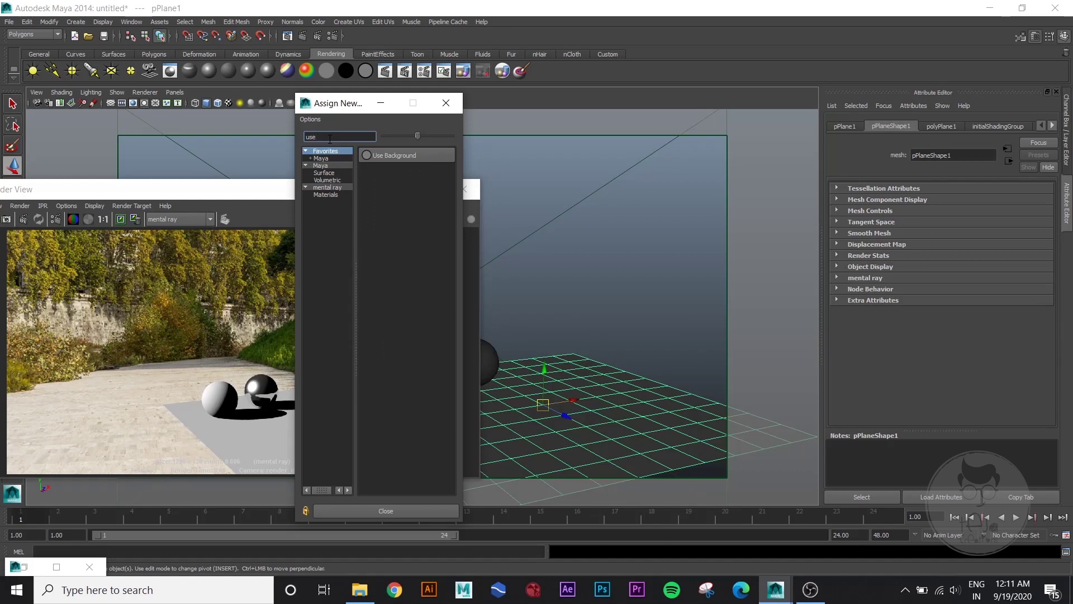
left_click(445, 103)
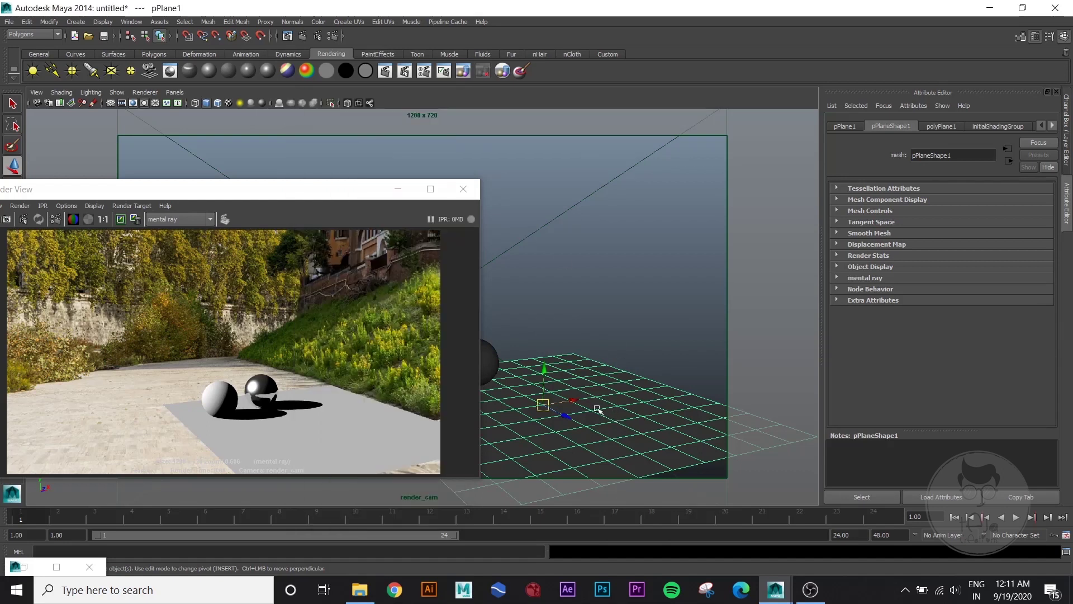
Step: Assign a new Use Background material to the selected ground plane and re-render the scene
left_click(365, 71)
left_click_drag(304, 192, 421, 89)
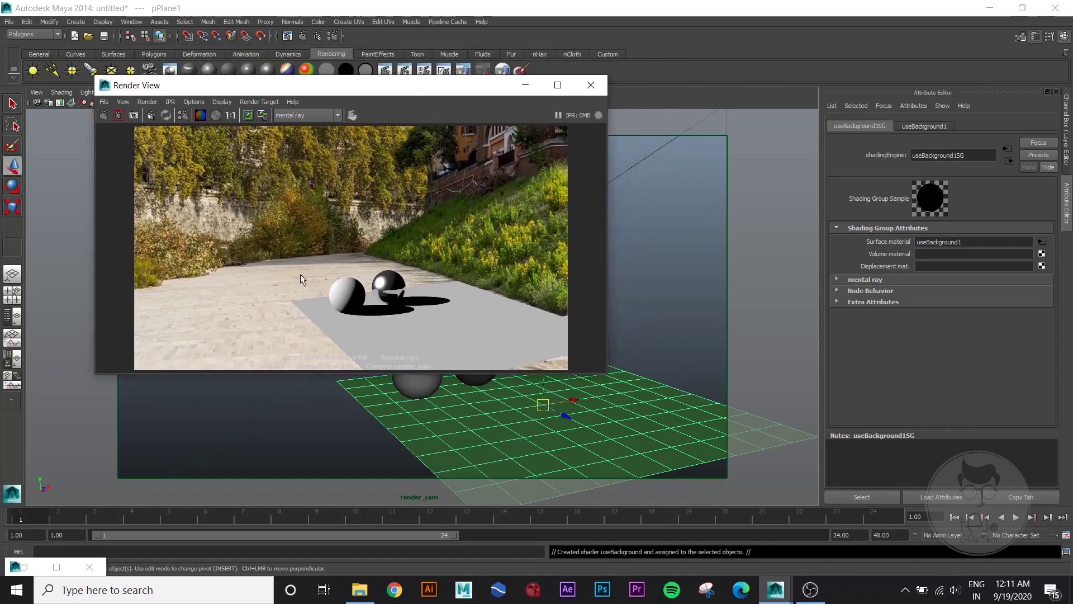
left_click(103, 114)
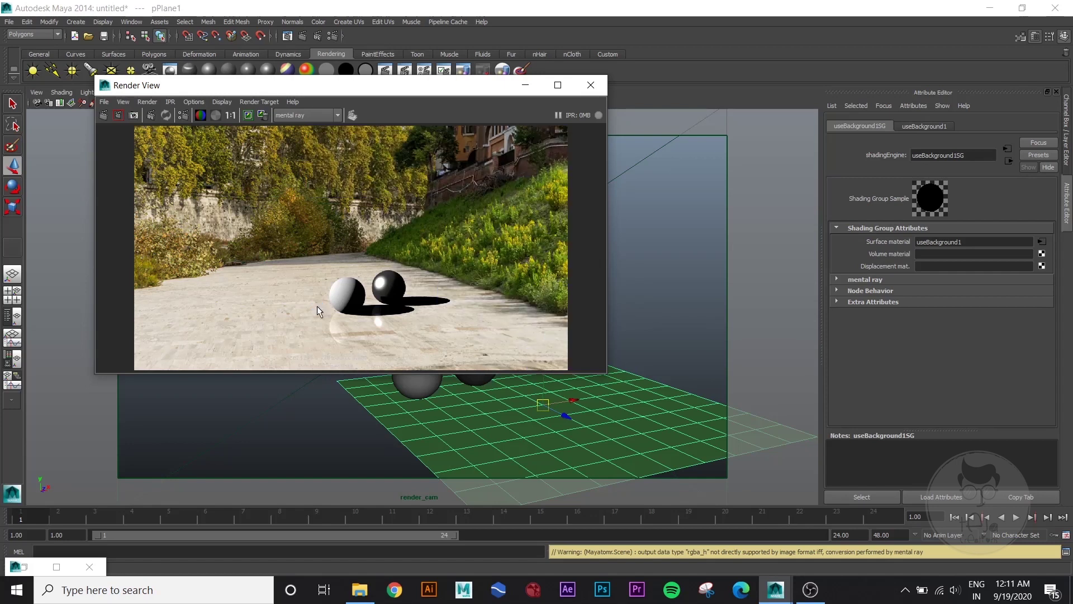
Step: Examine the spheres' shadows and reflections on the ground in the new render, and minimize Render View
scroll(408, 330, "up", 2)
middle_click_drag(408, 330, 409, 272, "alt")
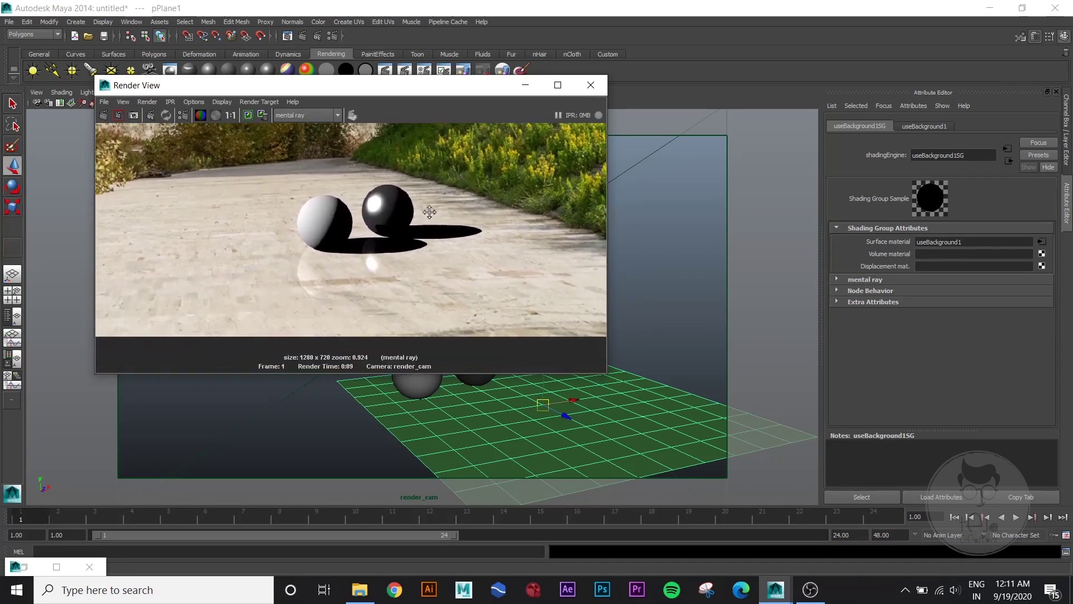
scroll(409, 273, "up", 1)
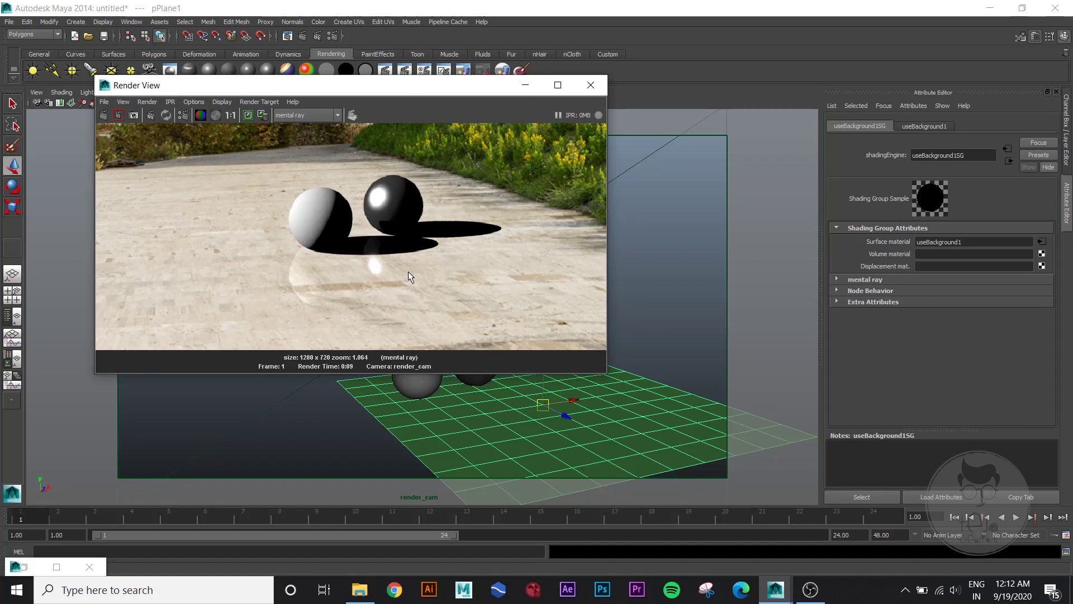
scroll(408, 271, "down", 5)
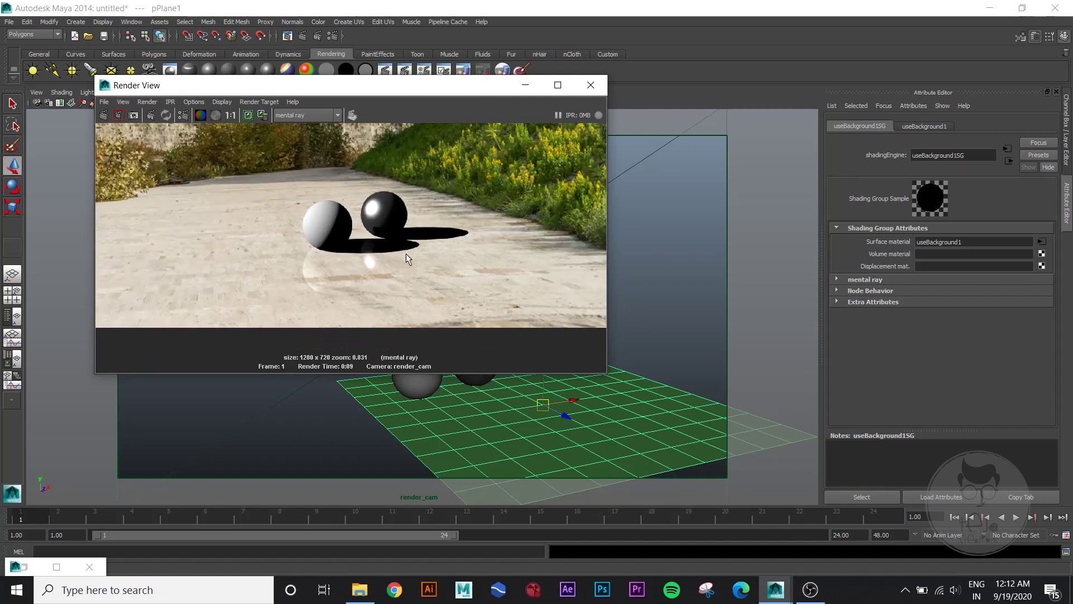
middle_click_drag(400, 276, 363, 318, "alt")
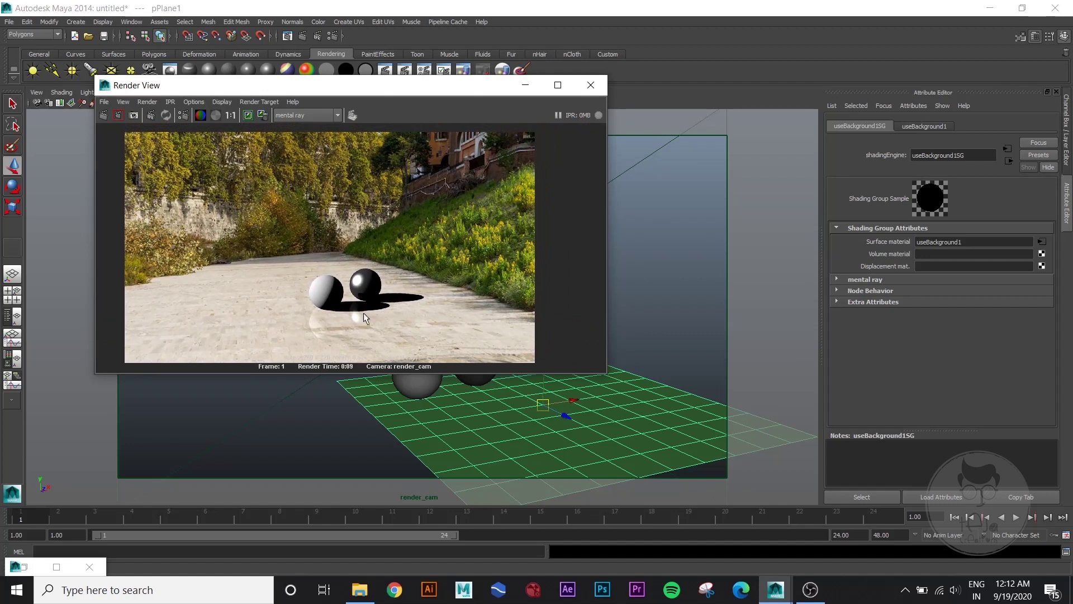
scroll(351, 292, "up", 3)
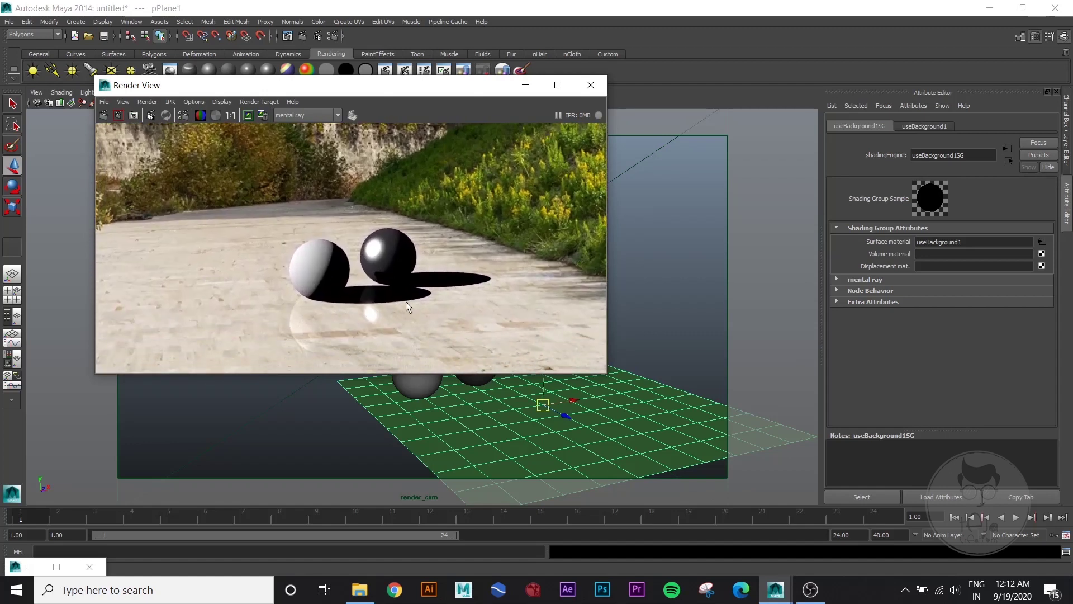
scroll(425, 300, "down", 3)
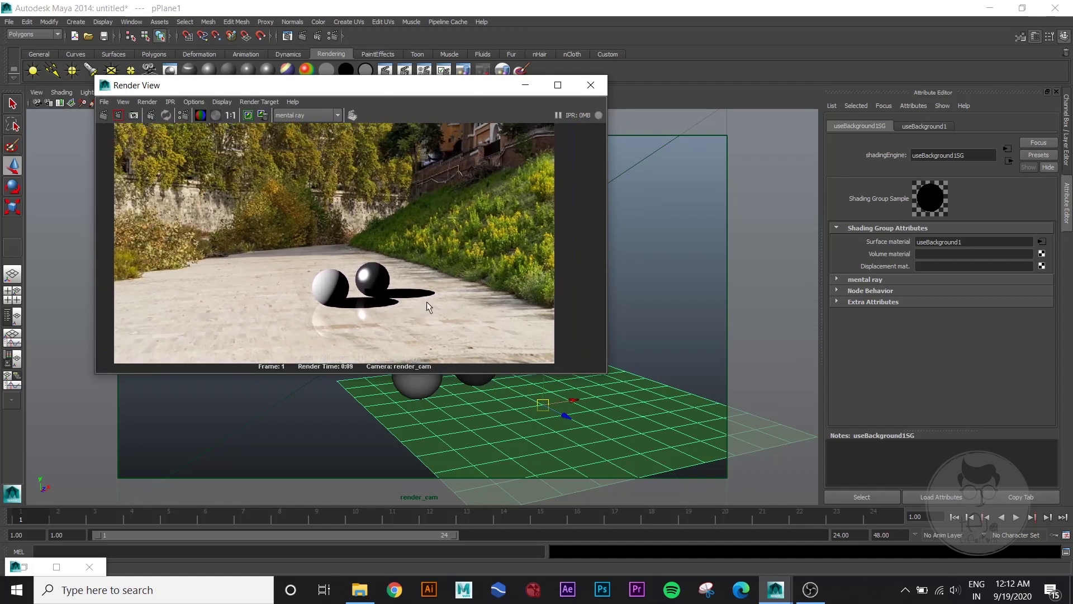
left_click_drag(487, 90, 445, 129)
left_click(490, 127)
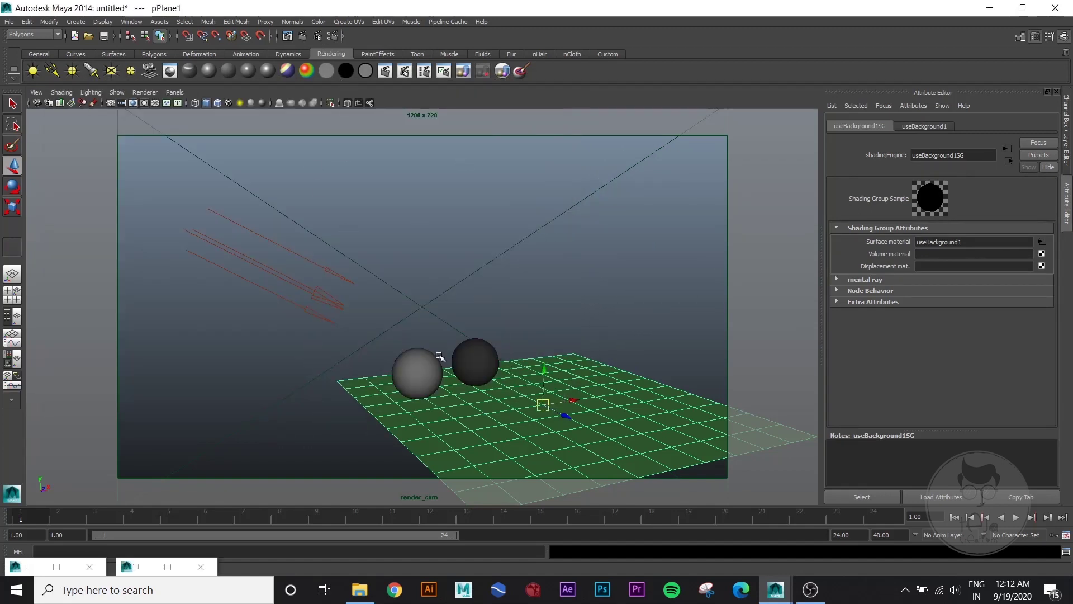
Step: Open Hypershade, move its window fully into view, and clear the current selection
left_click(131, 22)
mouse_move(160, 50)
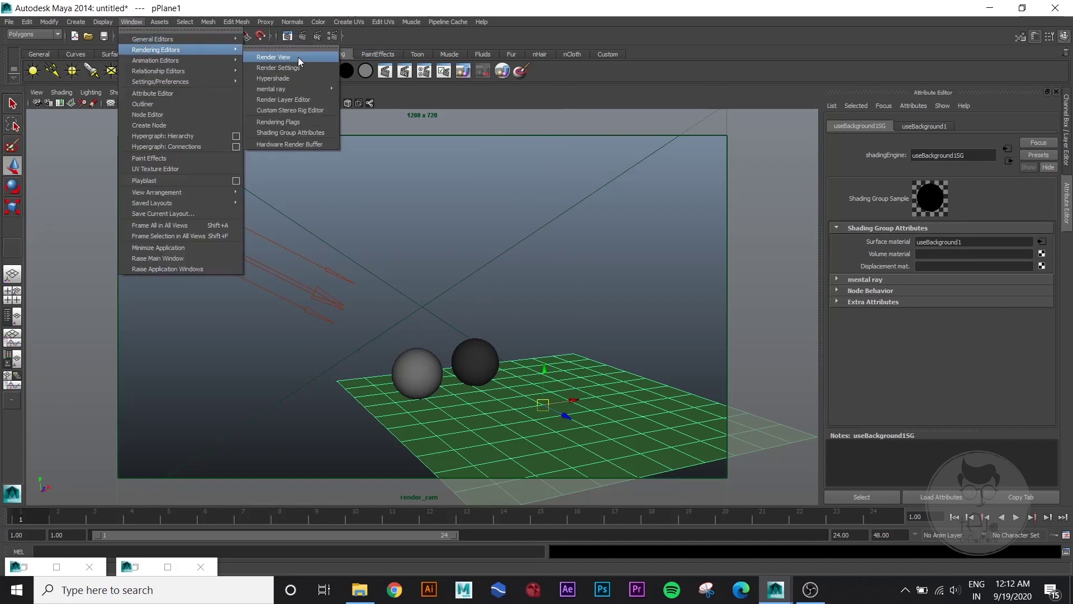
left_click(300, 79)
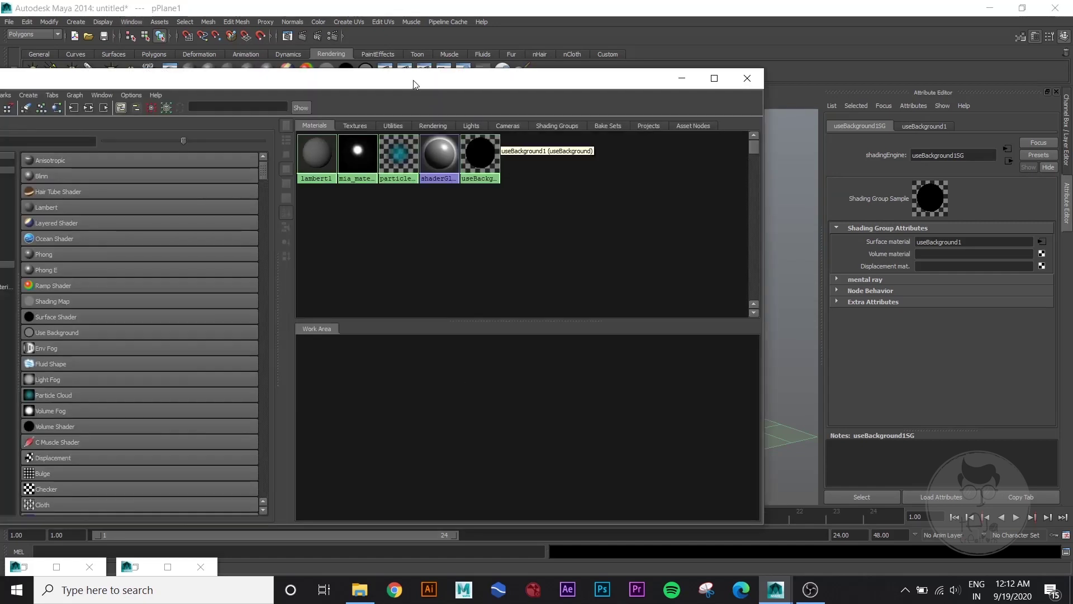
left_click_drag(414, 79, 498, 28)
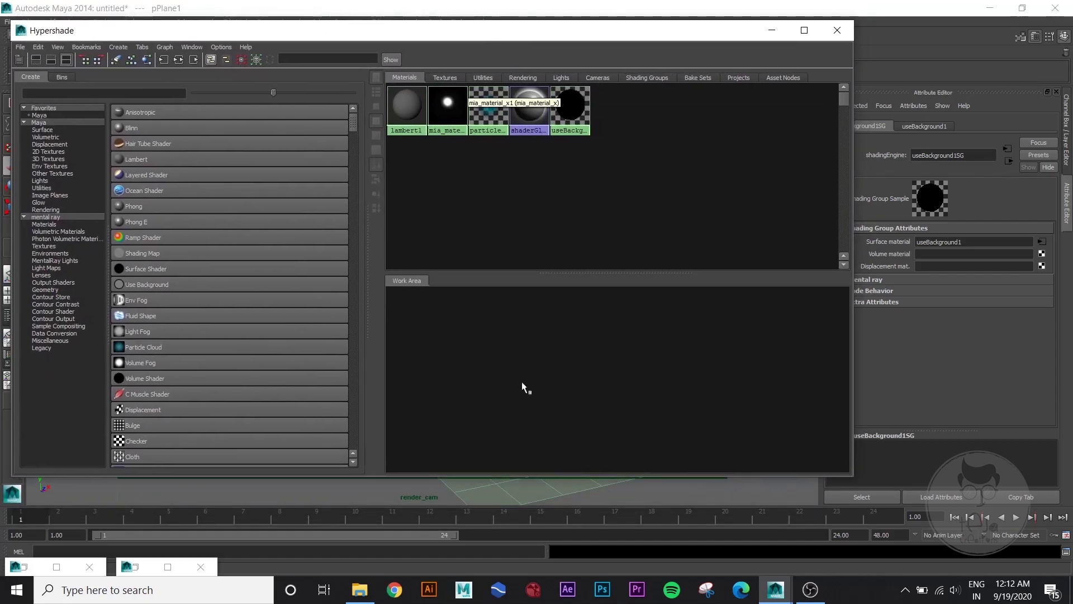
left_click(518, 363)
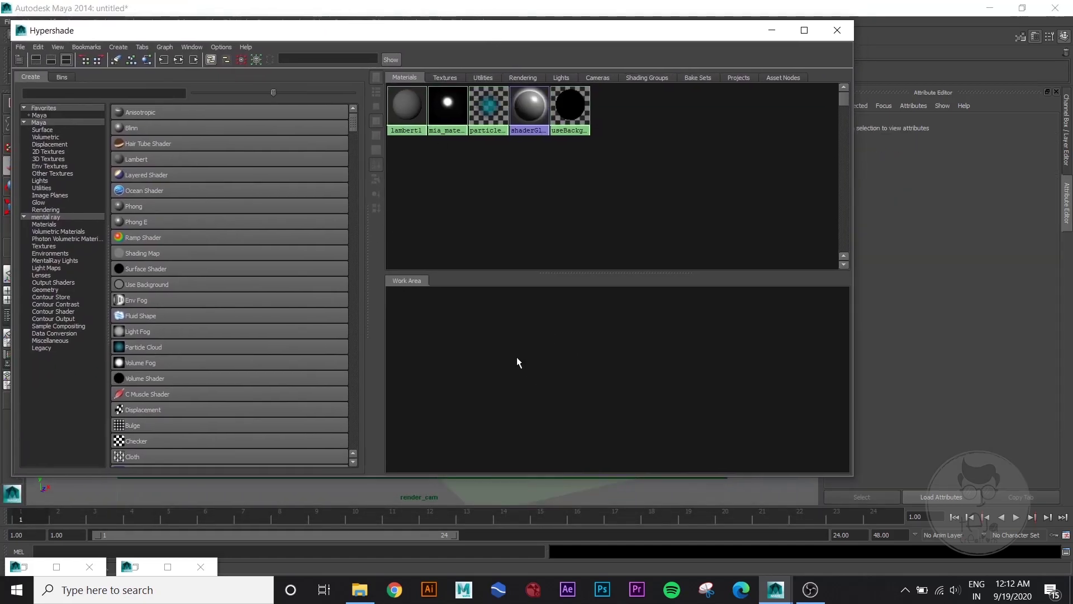
Step: Filter the mental ray nodes by "mip_mat", create a mip_matteshadow material, and position its node in the work area
left_click(59, 93)
left_click(54, 223)
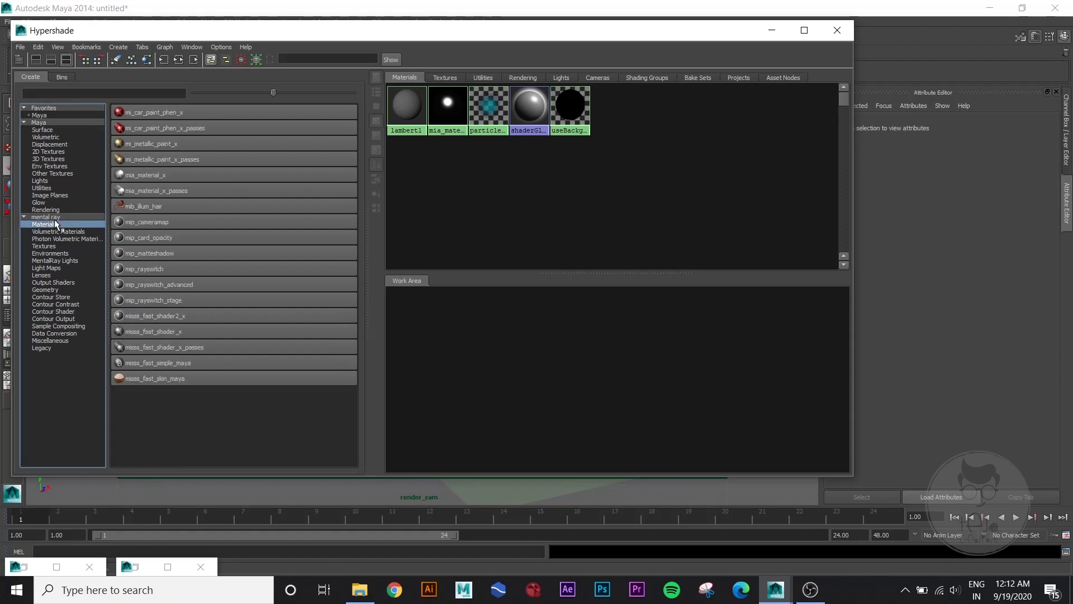
left_click(61, 98)
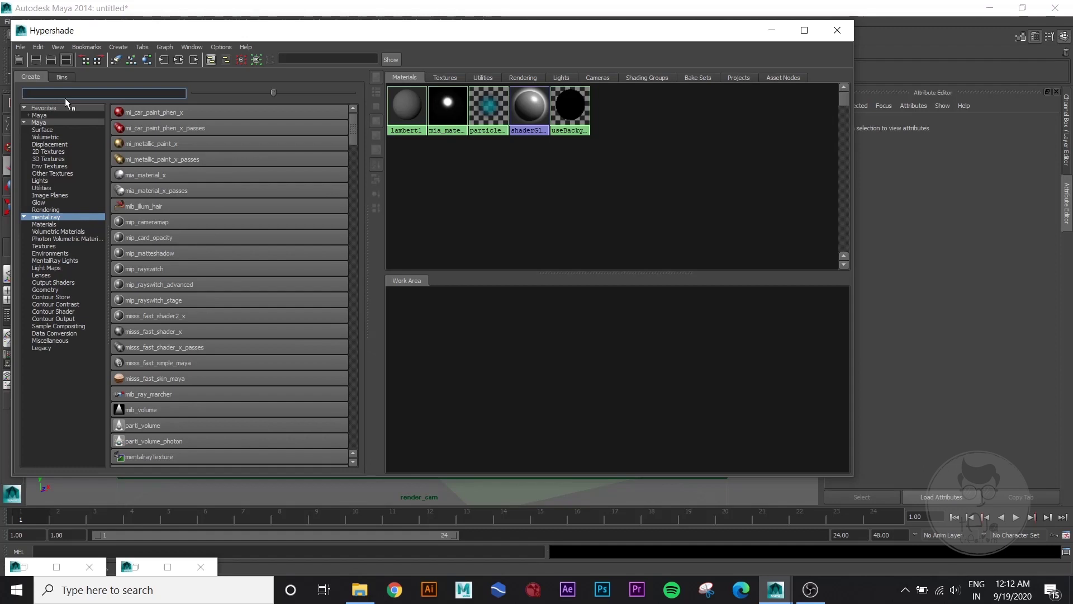
type("mip_")
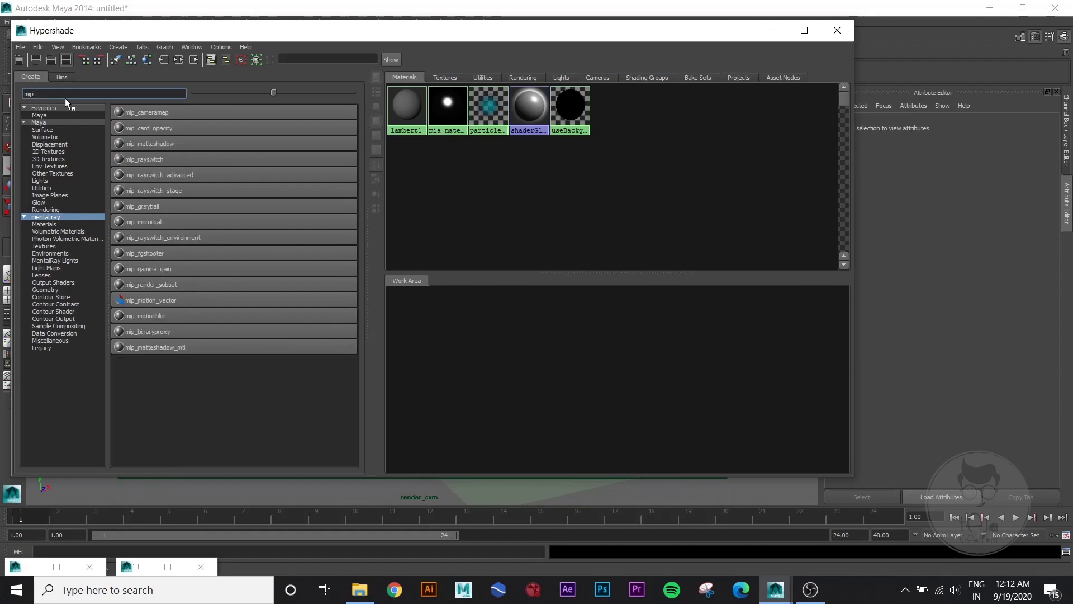
type("mat")
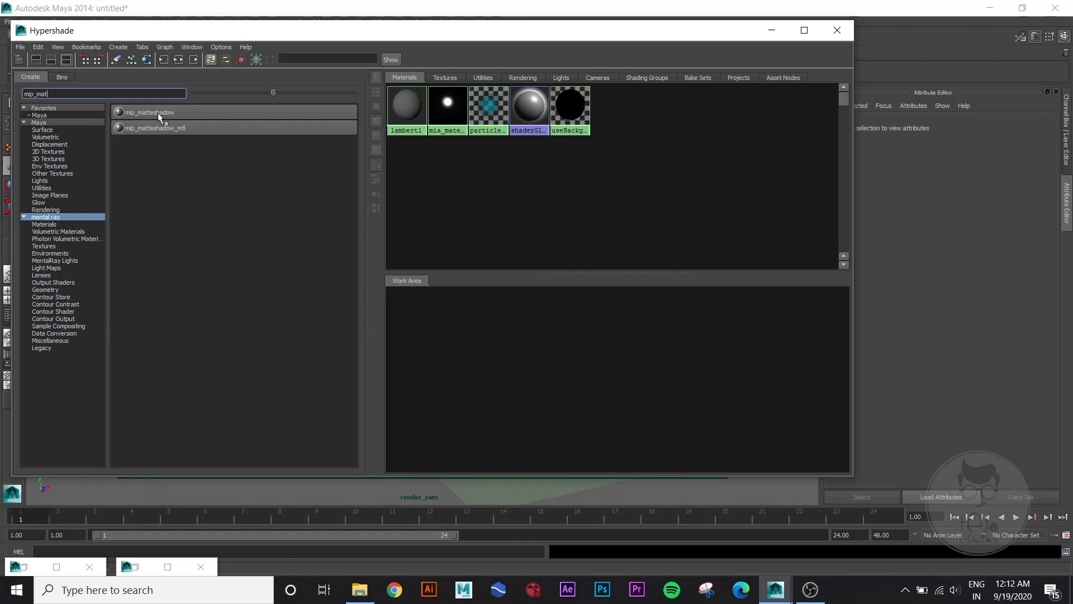
left_click(158, 112)
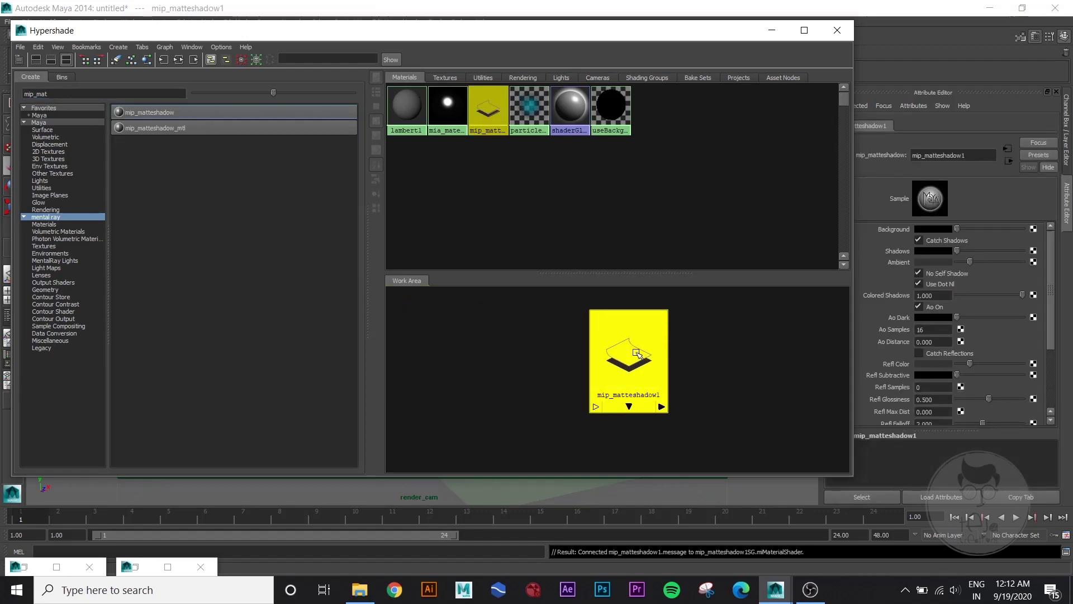
left_click_drag(622, 358, 674, 364)
left_click(583, 393)
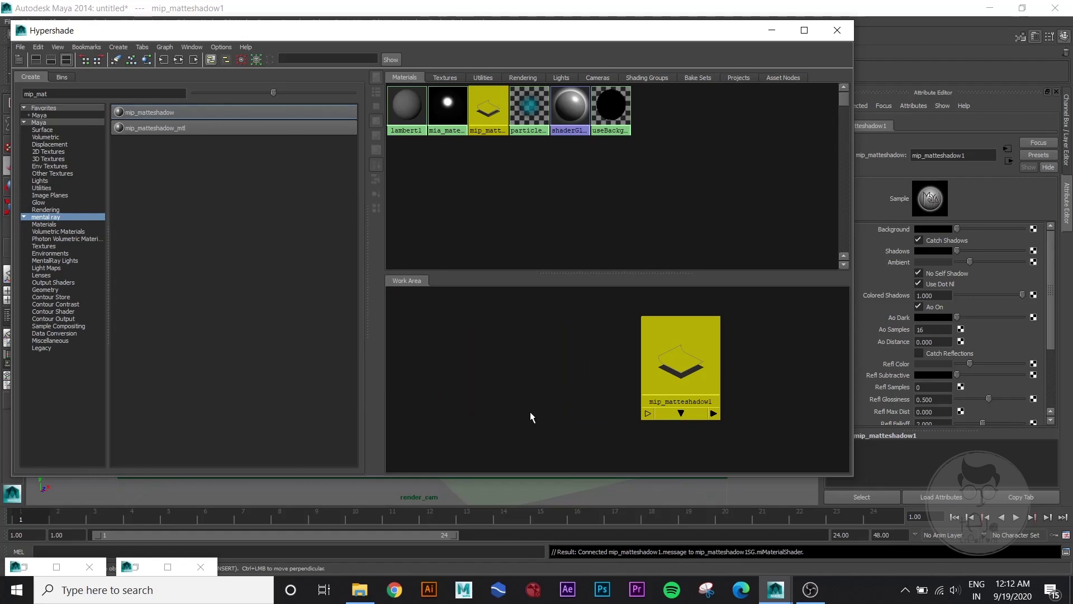
left_click(681, 363)
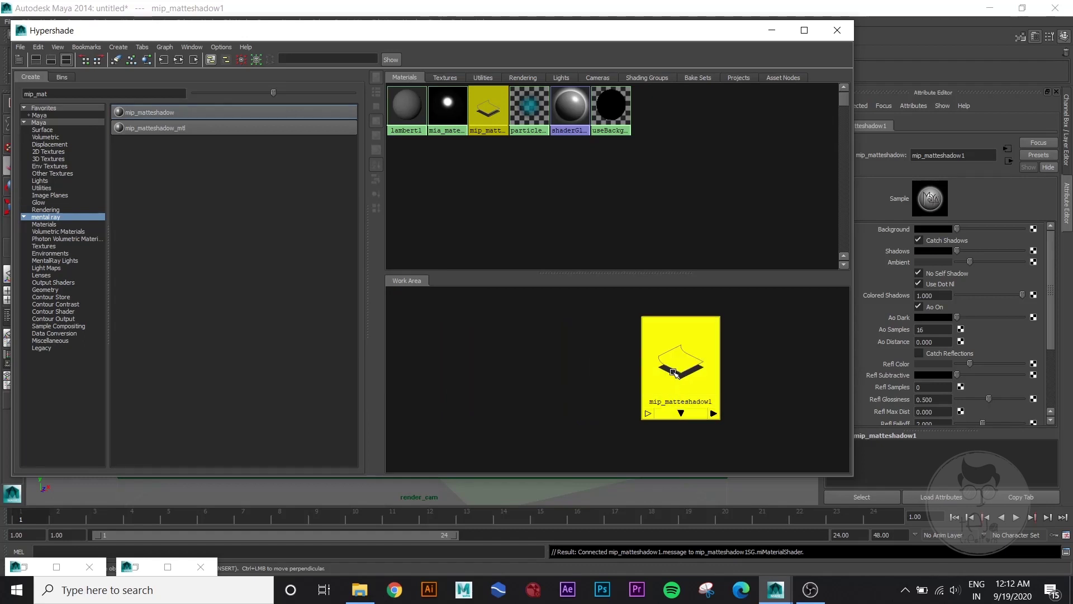
left_click_drag(680, 363, 625, 375)
left_click(608, 423)
Step: Filter the nodes by "mip_ca", create a mip_cameramap node, and place it beside the mip_matteshadow node
left_click(68, 94)
key("BackSpace")
key("BackSpace")
key("BackSpace")
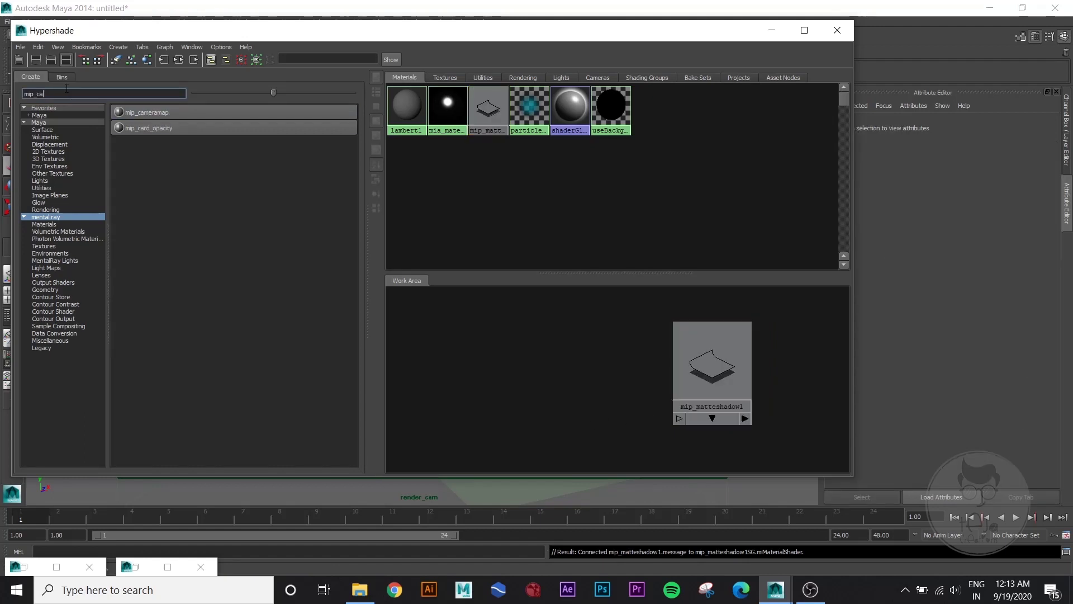
left_click(153, 116)
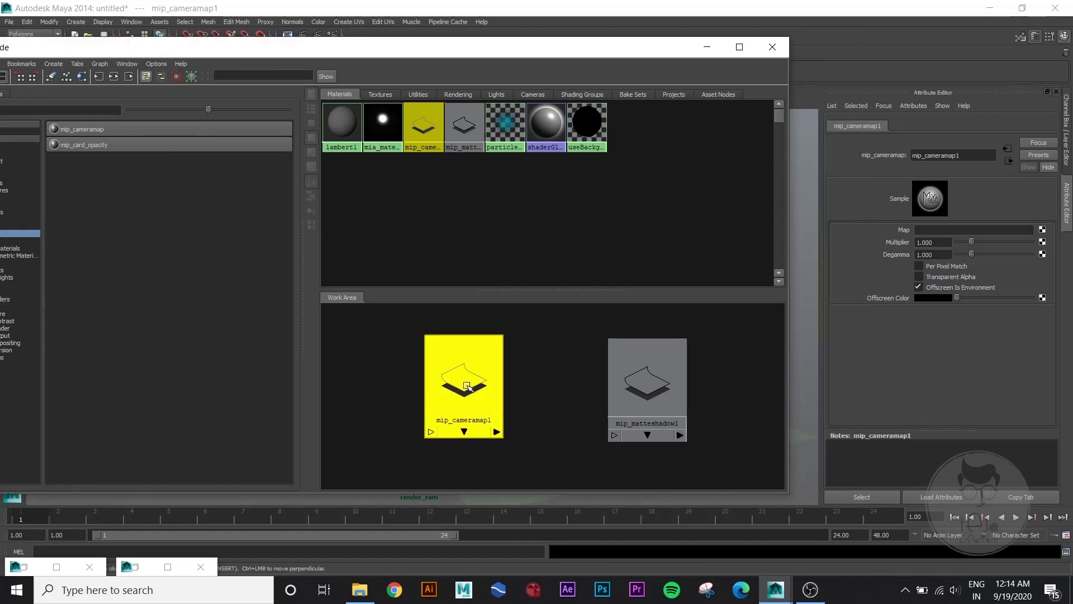
left_click_drag(468, 386, 473, 391)
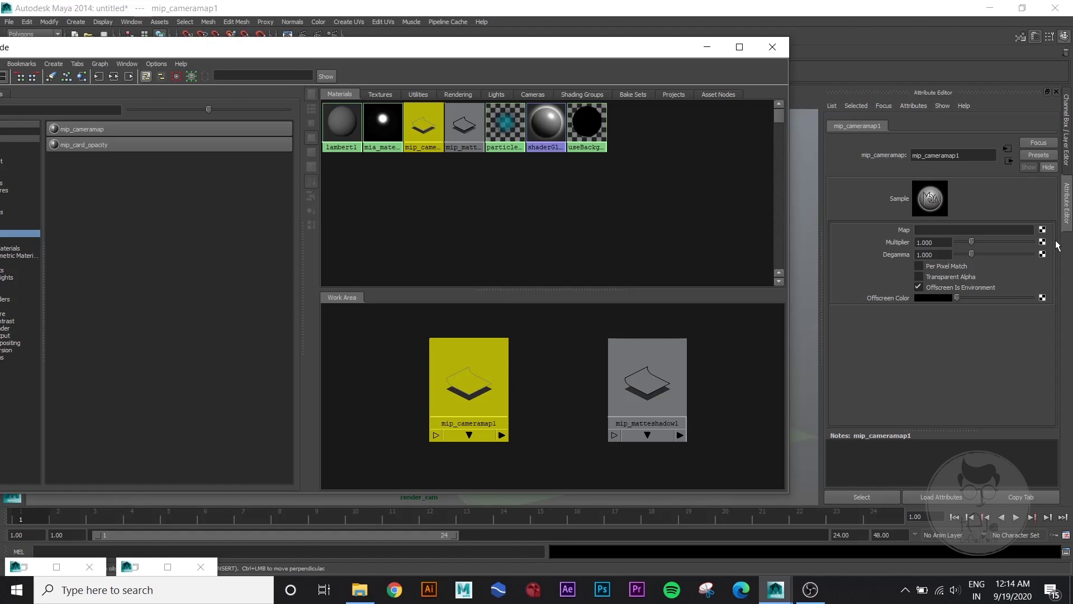
left_click_drag(468, 385, 475, 383)
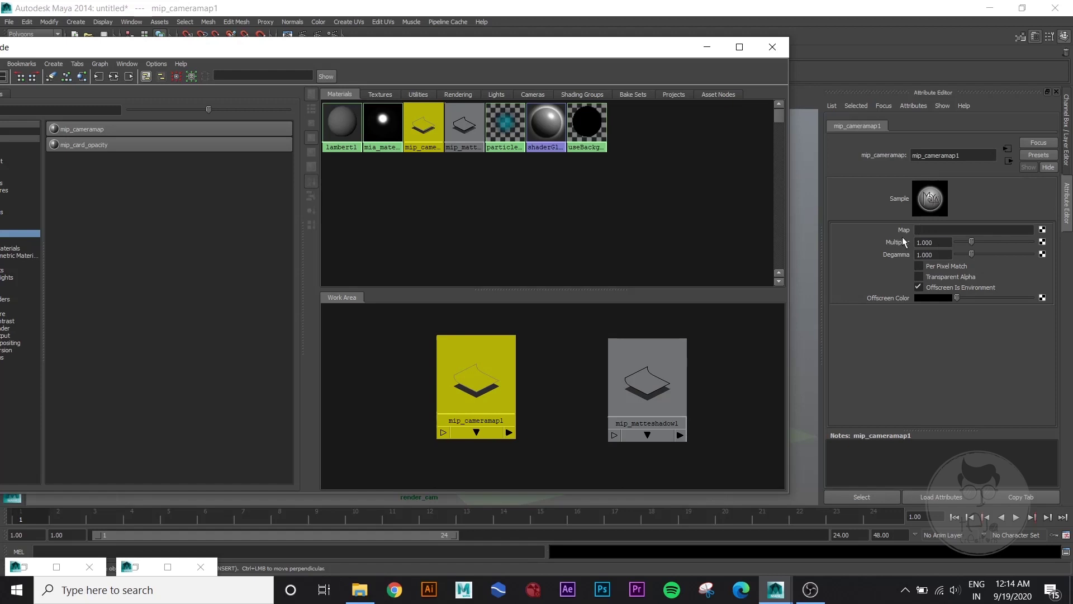
left_click(1042, 229)
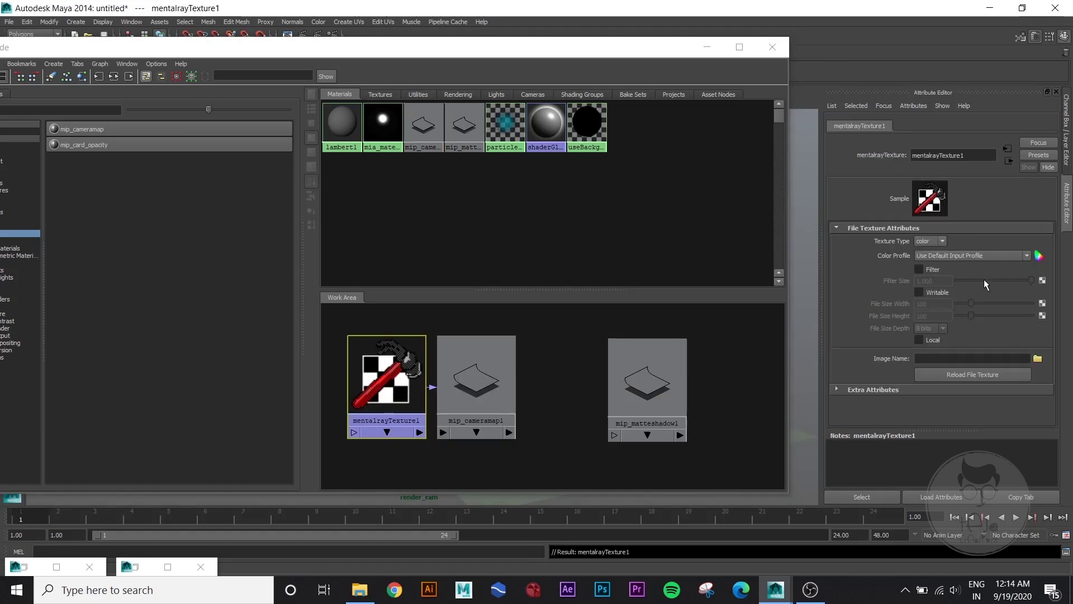
left_click(1037, 358)
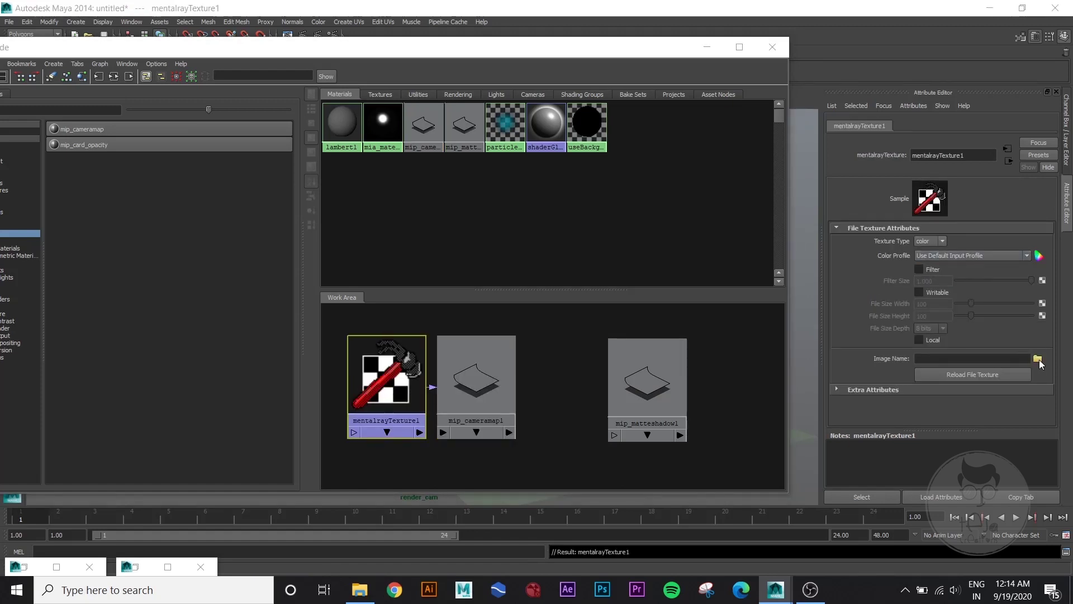
left_click(520, 27)
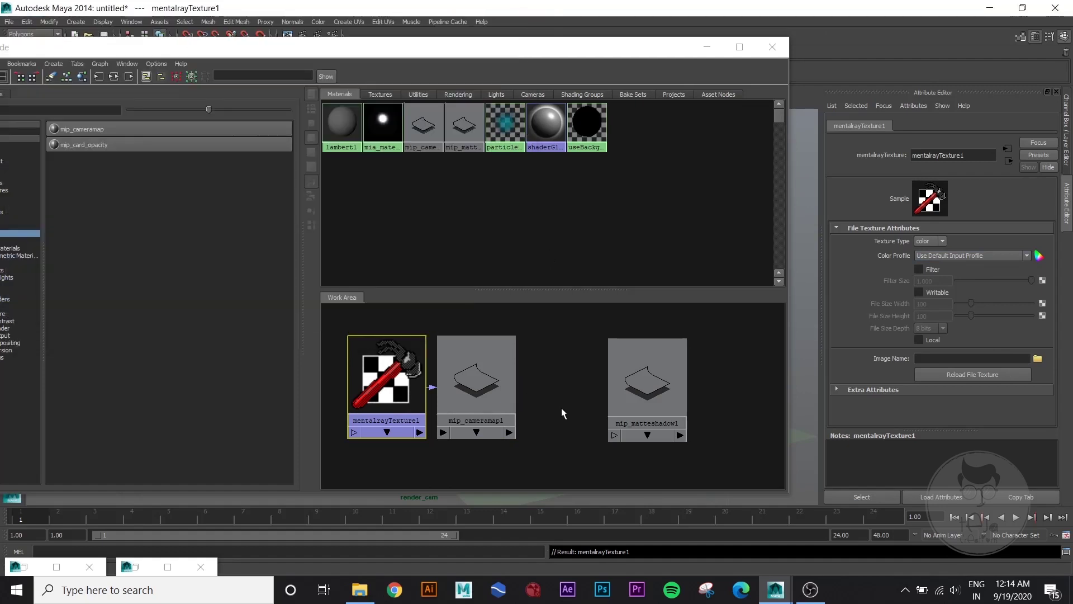
key("Delete")
Step: Connect the existing file1 background texture to the Map attribute of mip_cameramap1
left_click(423, 126)
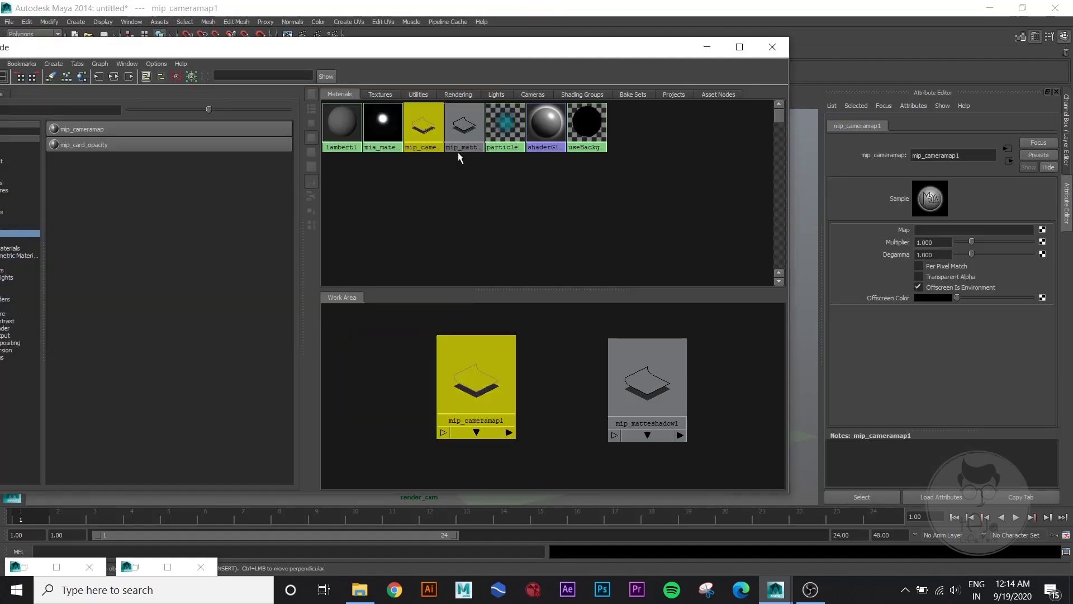
left_click(384, 94)
left_click(343, 134)
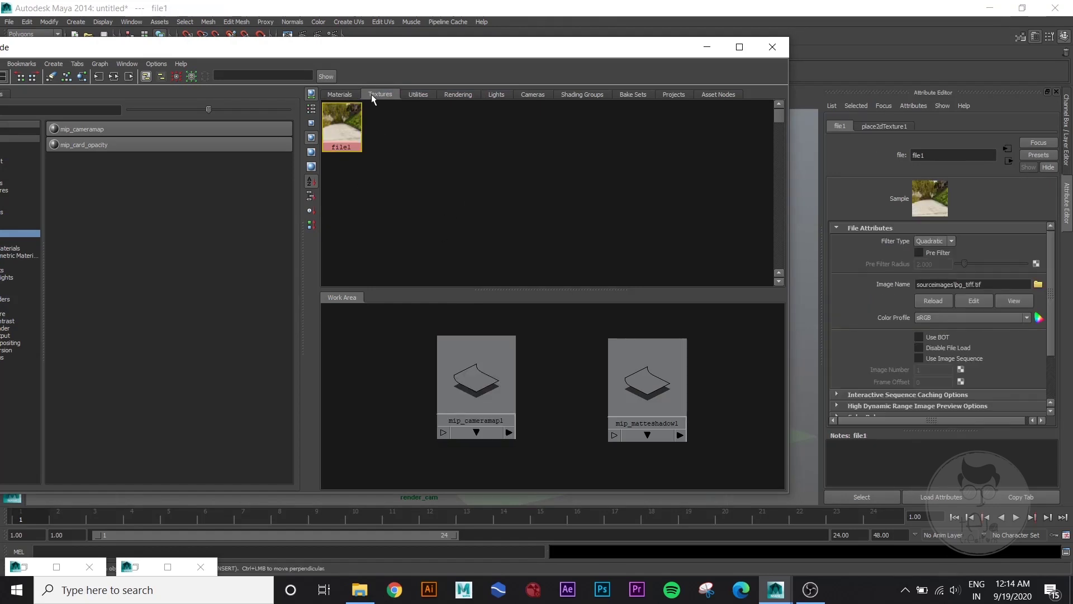
mouse_move(342, 133)
middle_mouse_down()
mouse_move(378, 237)
mouse_move(518, 299)
mouse_move(481, 287)
mouse_move(350, 134)
middle_mouse_up()
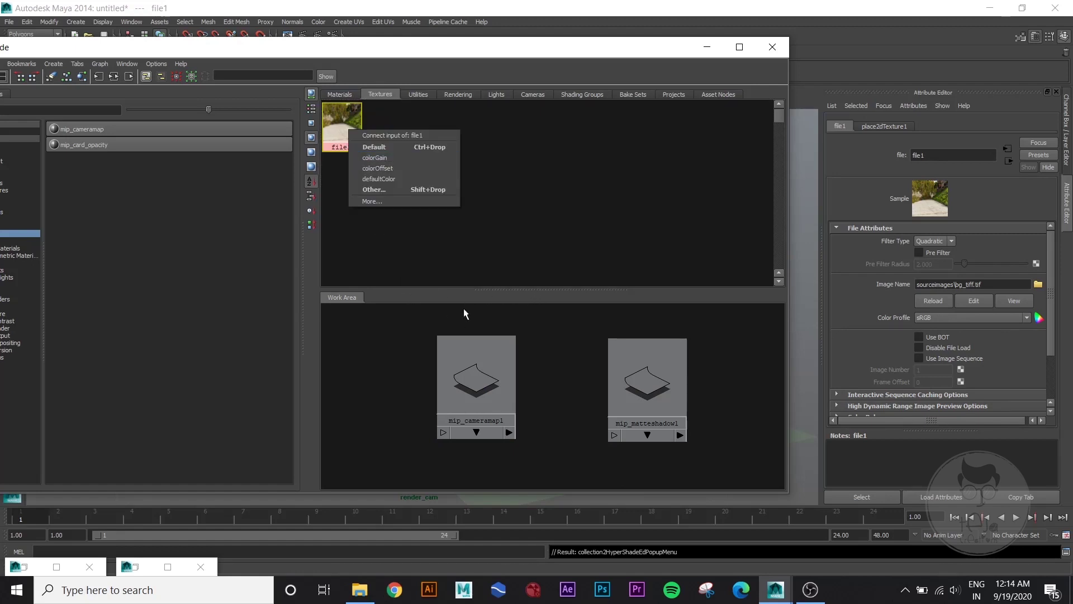
left_click(463, 308)
left_click(465, 353)
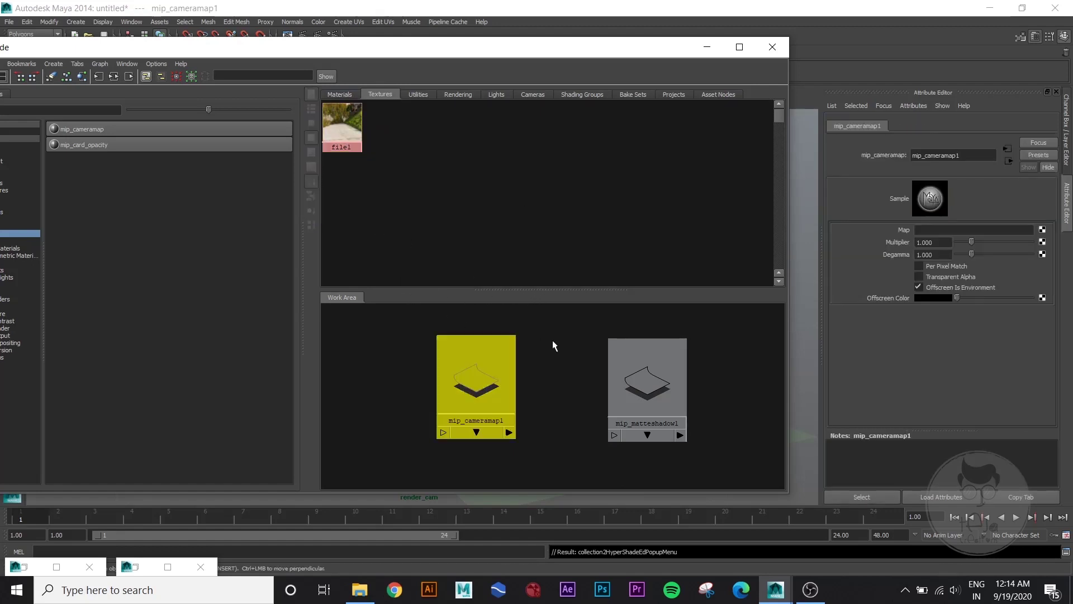
middle_click_drag(335, 133, 885, 229)
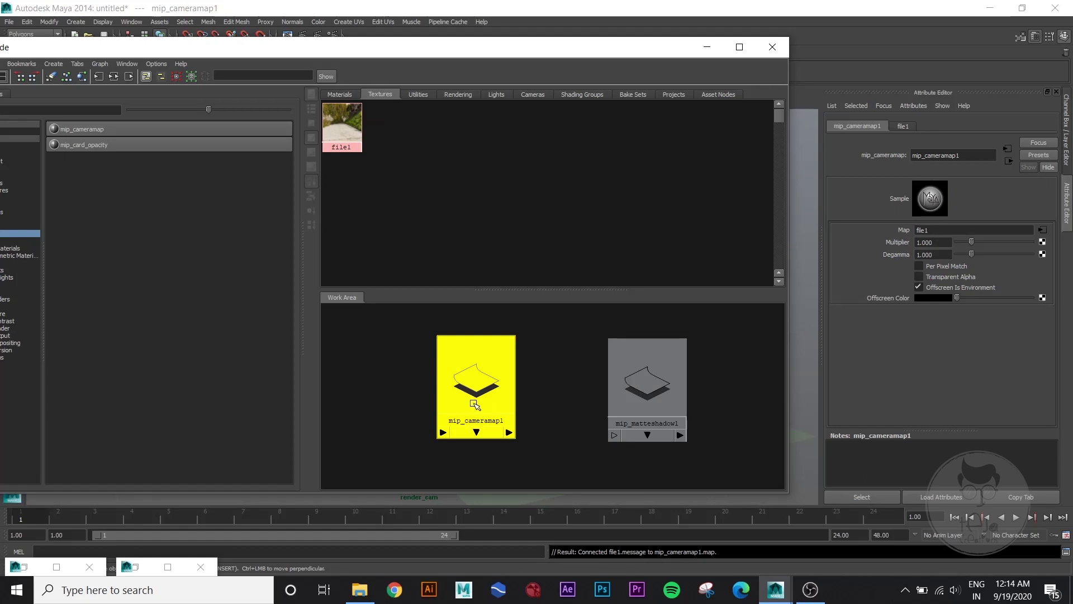
Step: Connect mip_cameramap1 to the Background attribute of mip_matteshadow1
left_click(330, 94)
left_click(635, 381)
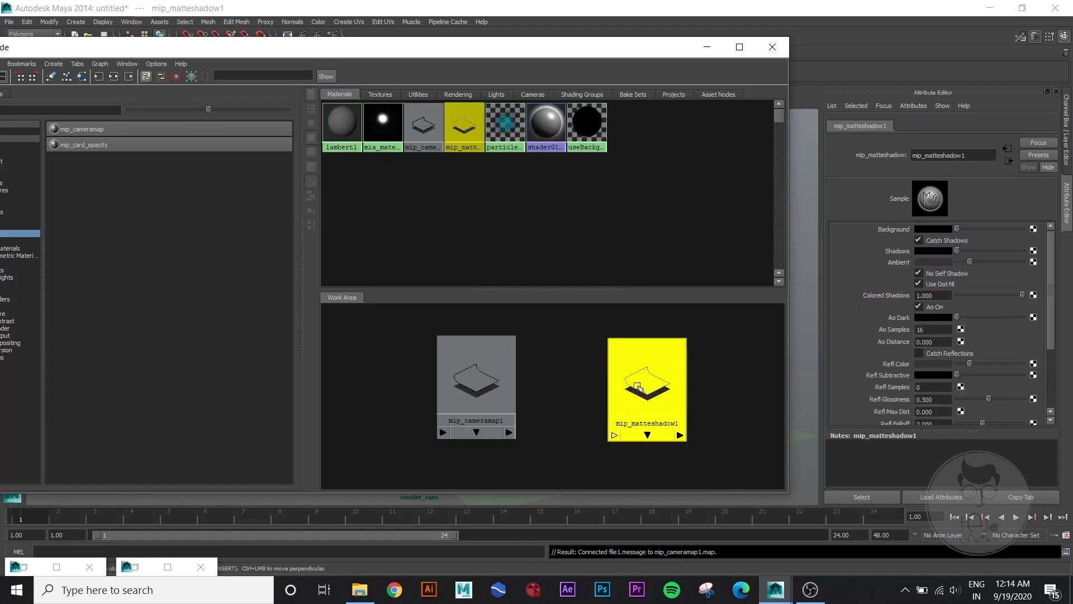
middle_click_drag(492, 383, 896, 235)
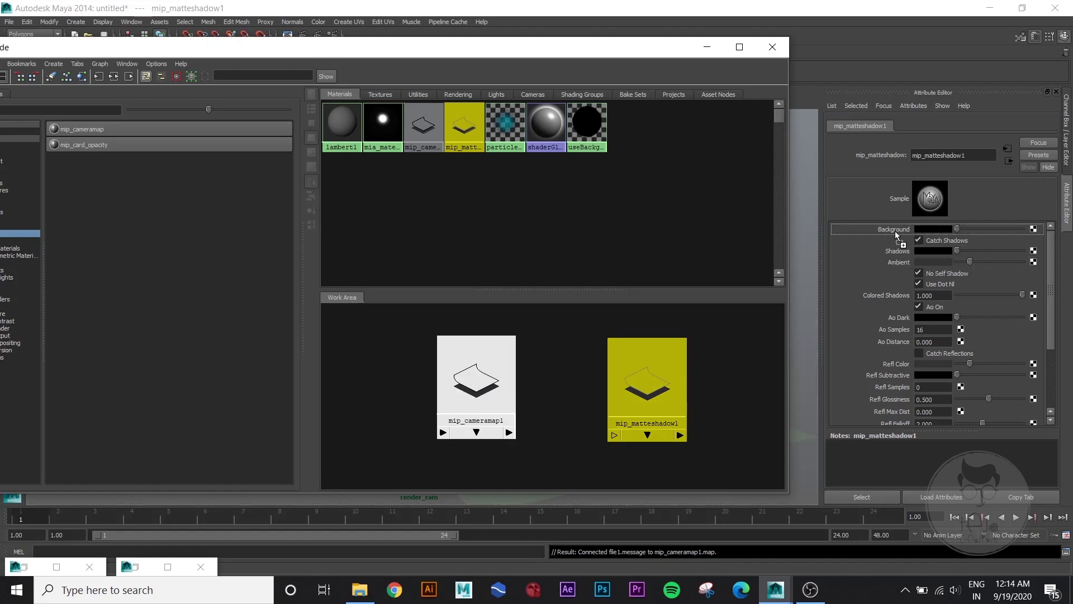
middle_click_drag(896, 235, 901, 235)
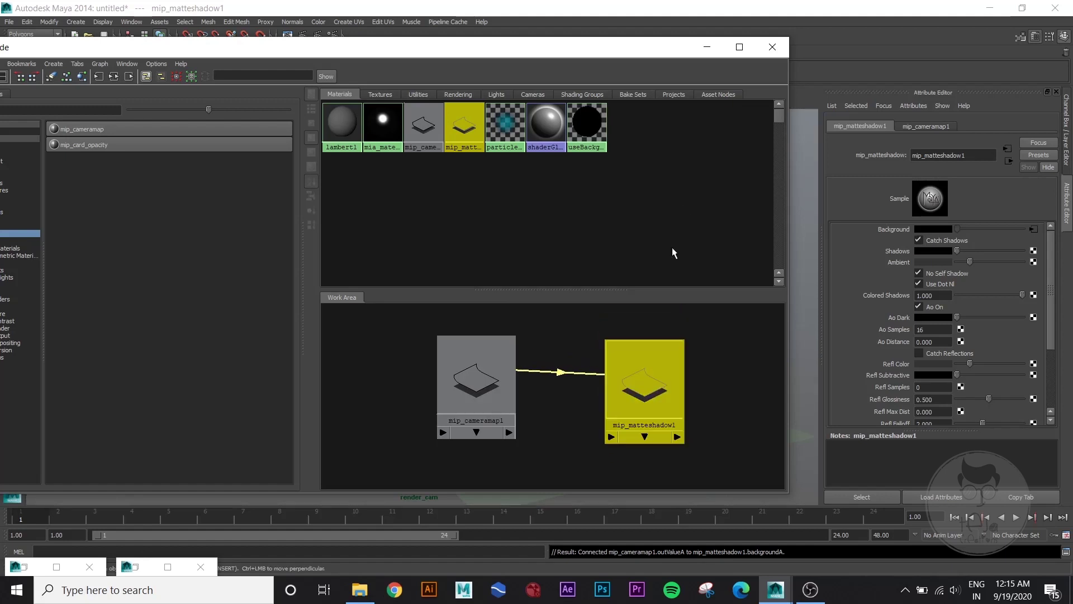
Step: Move Hypershade aside, restore Render View, keep the current Use Background render for comparison, and render again
left_click_drag(405, 54, 709, 297)
double_click(146, 567)
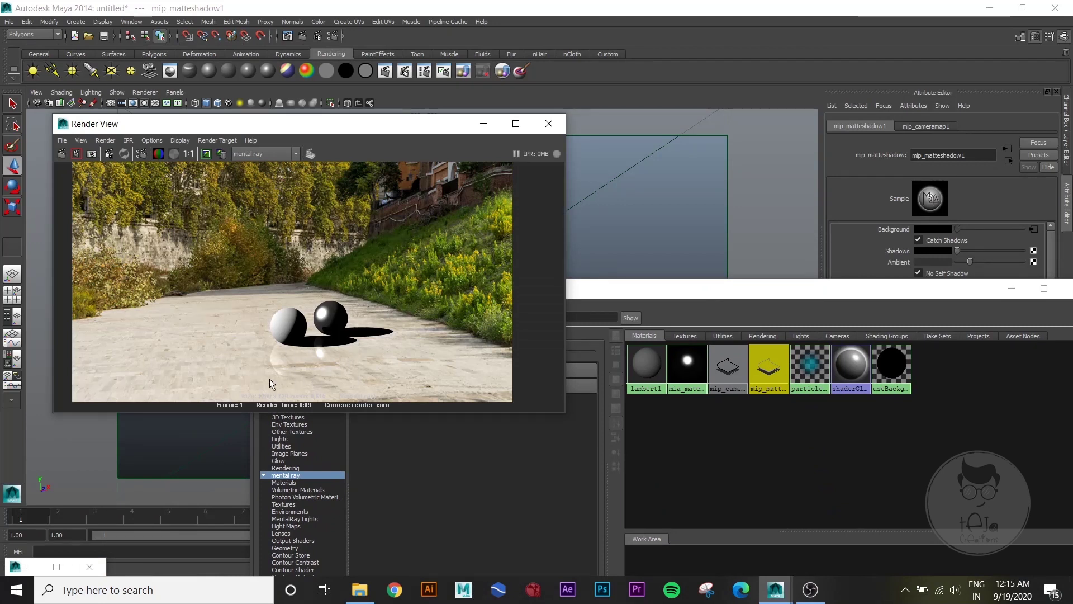
left_click(206, 154)
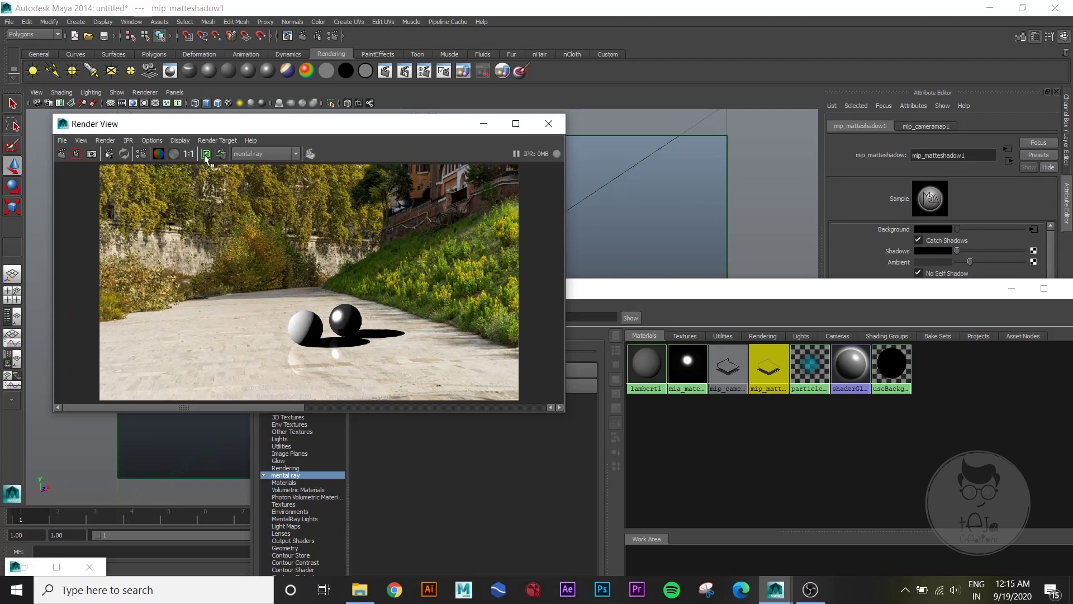
left_click(60, 155)
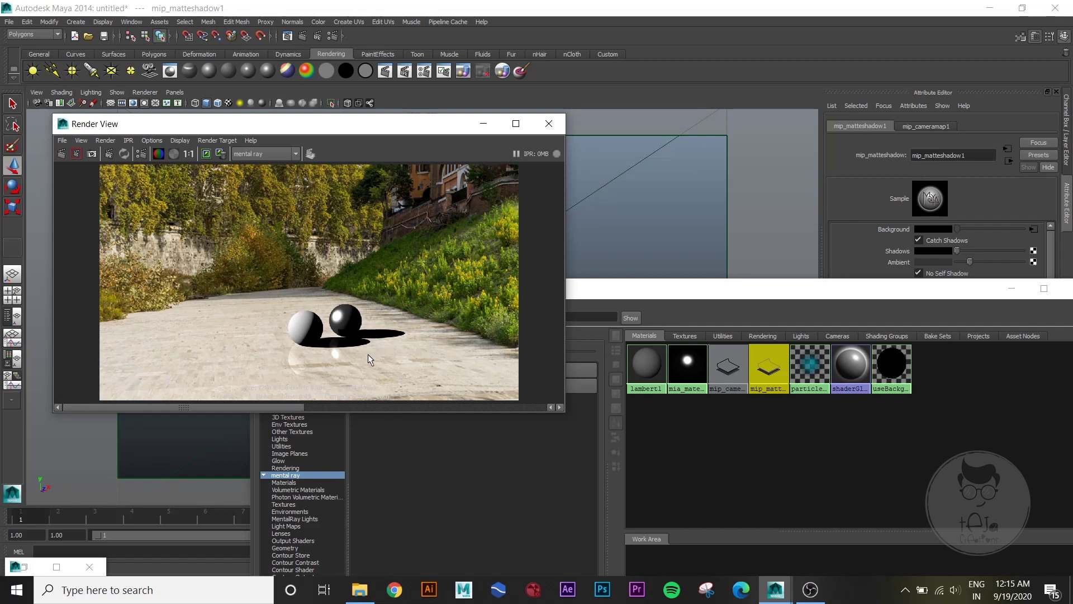
Step: Move Render View and Hypershade off the ground plane in the viewport and assign mip_matteshadow1 to pPlane1
left_click_drag(346, 129, 183, 342)
left_click_drag(550, 294, 4, 139)
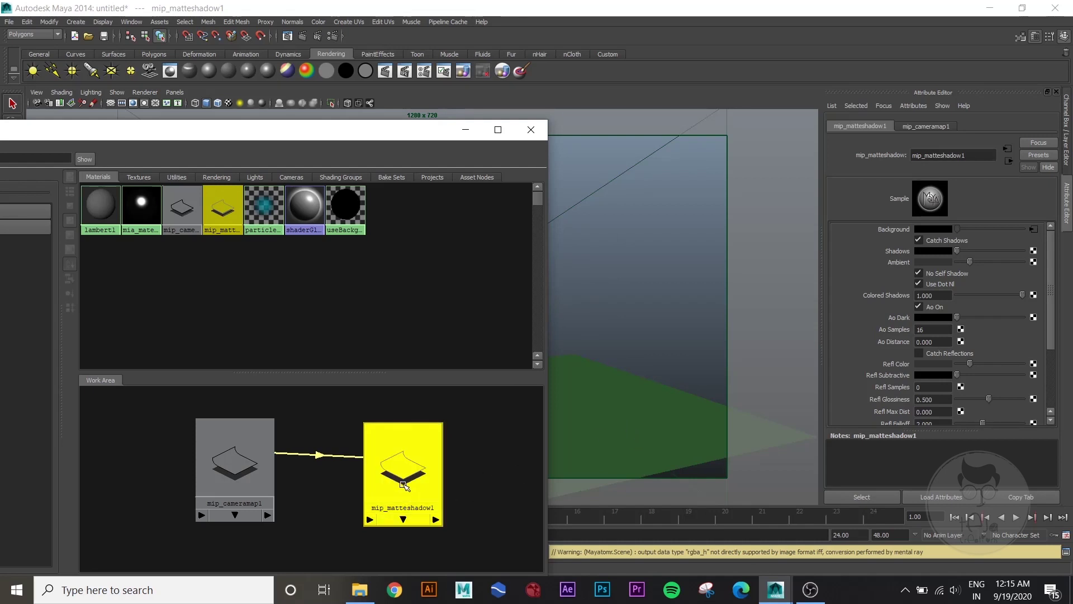
left_click_drag(402, 470, 386, 468)
left_click(492, 508)
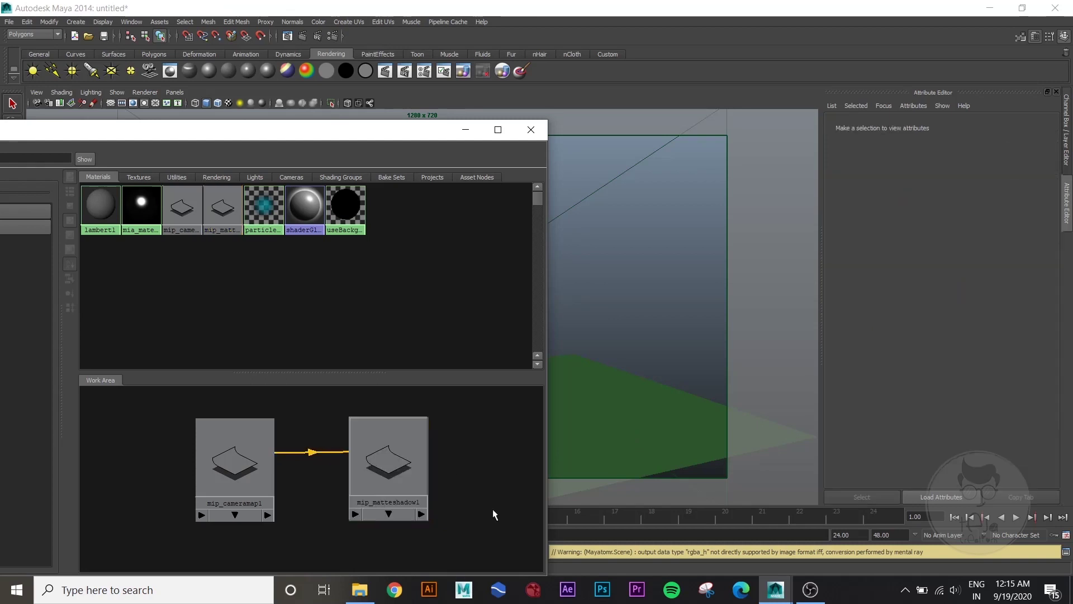
left_click(407, 459)
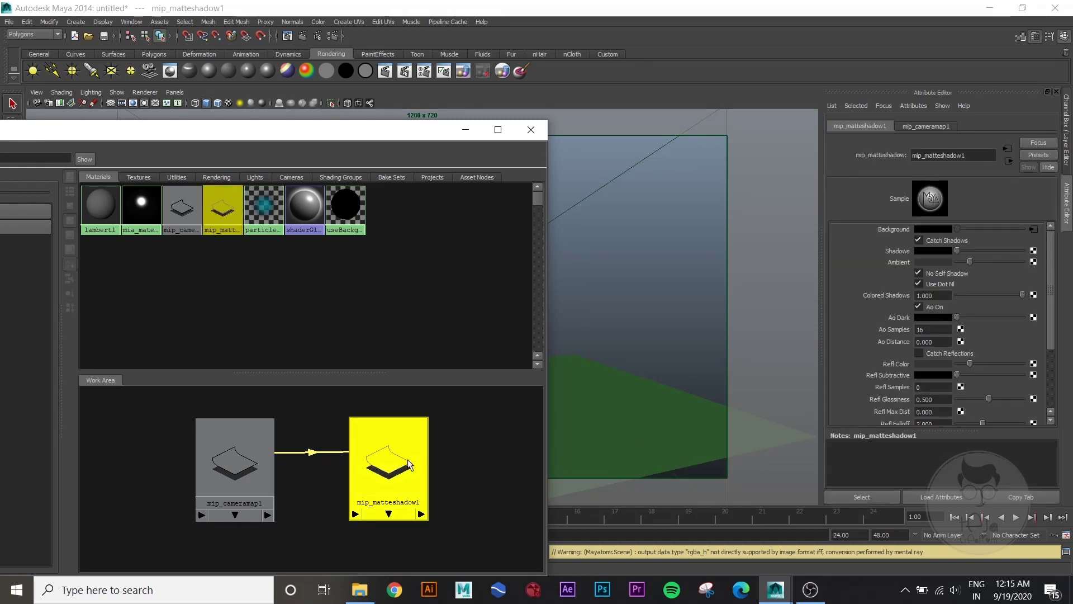
middle_click_drag(408, 458, 394, 460)
middle_click_drag(393, 460, 607, 421)
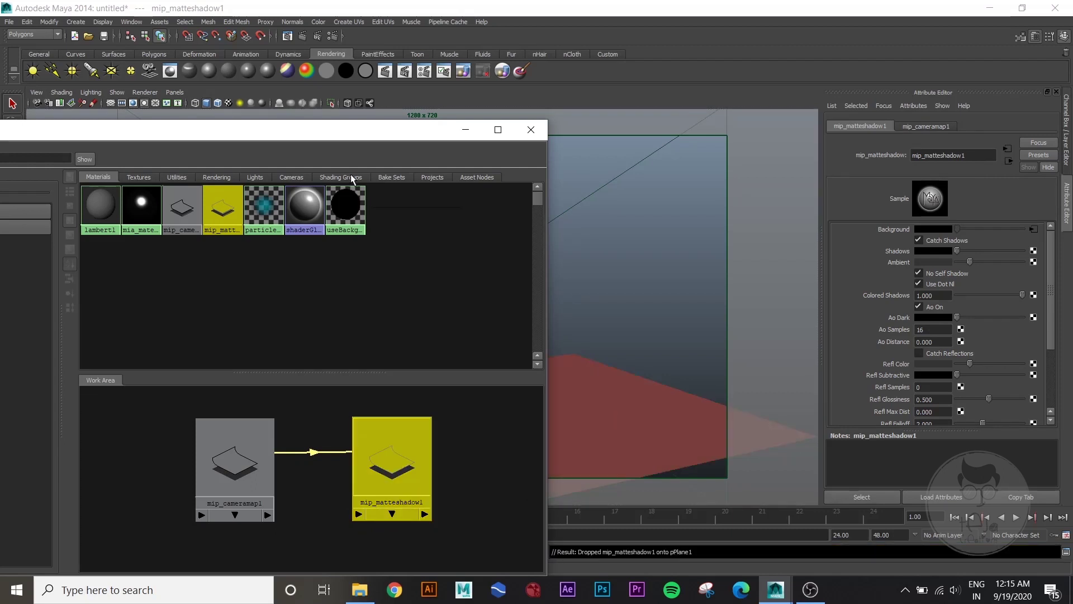
Step: Arrange Hypershade and Render View side by side and re-render the scene with mip_matteshadow1 on the ground plane
left_click_drag(300, 140, 956, 103)
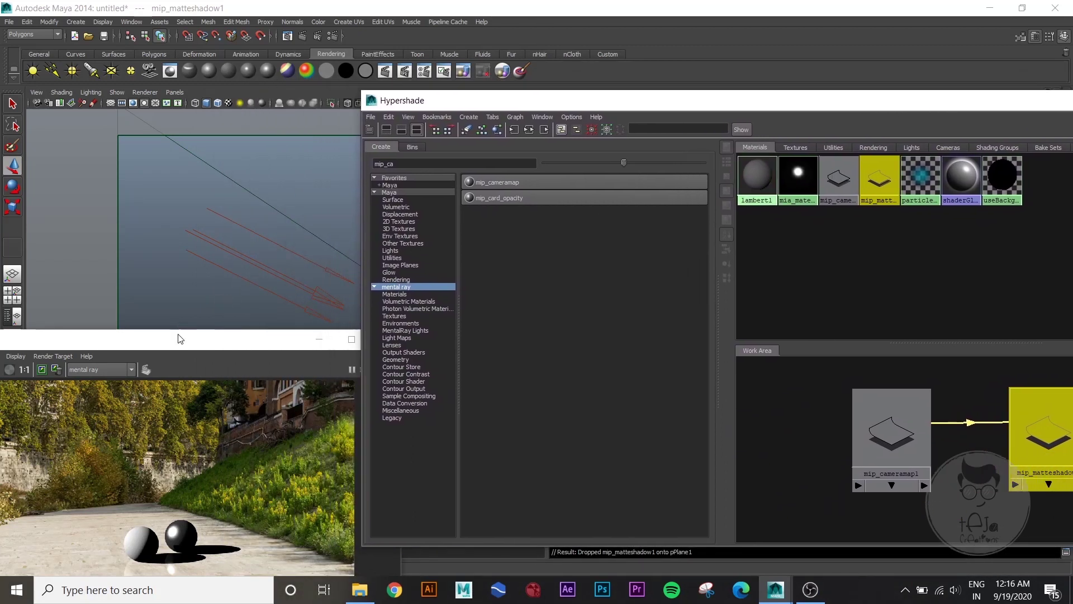
left_click_drag(148, 347, 261, 14)
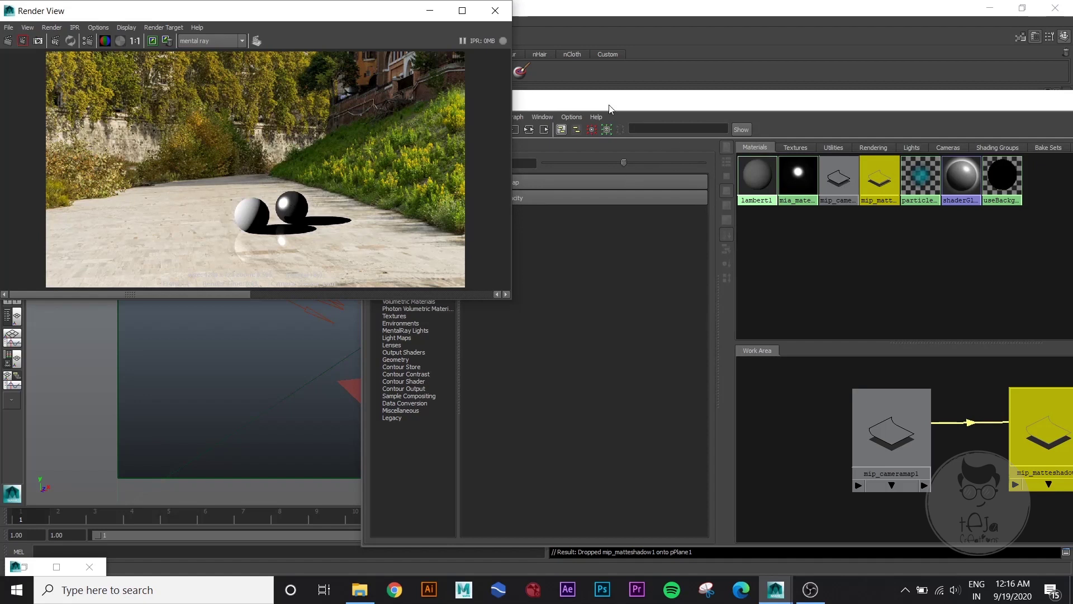
left_click_drag(609, 109, 589, 125)
left_click(110, 210)
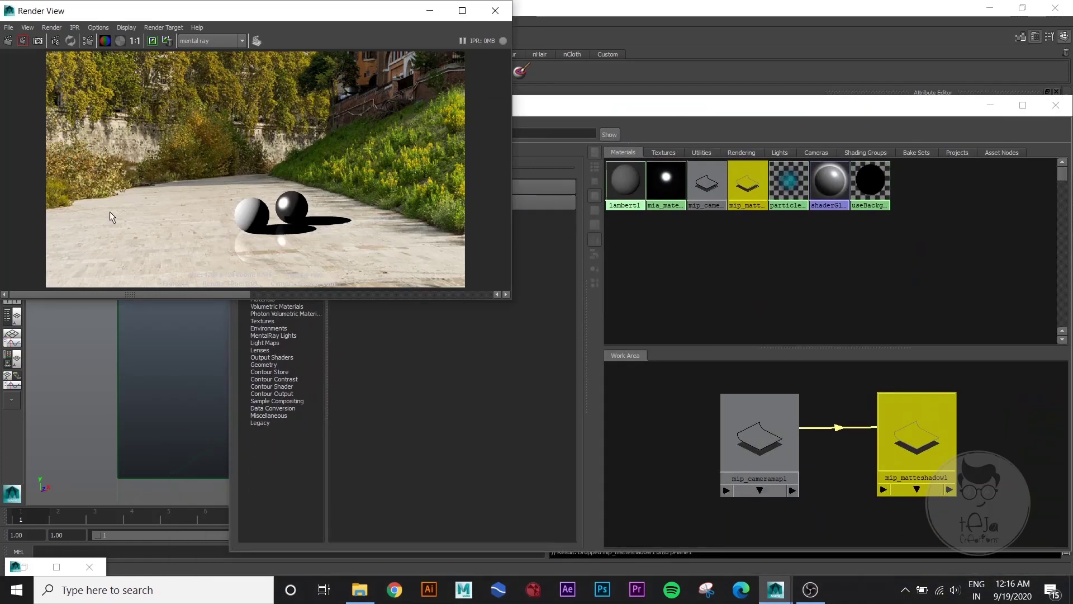
left_click(11, 42)
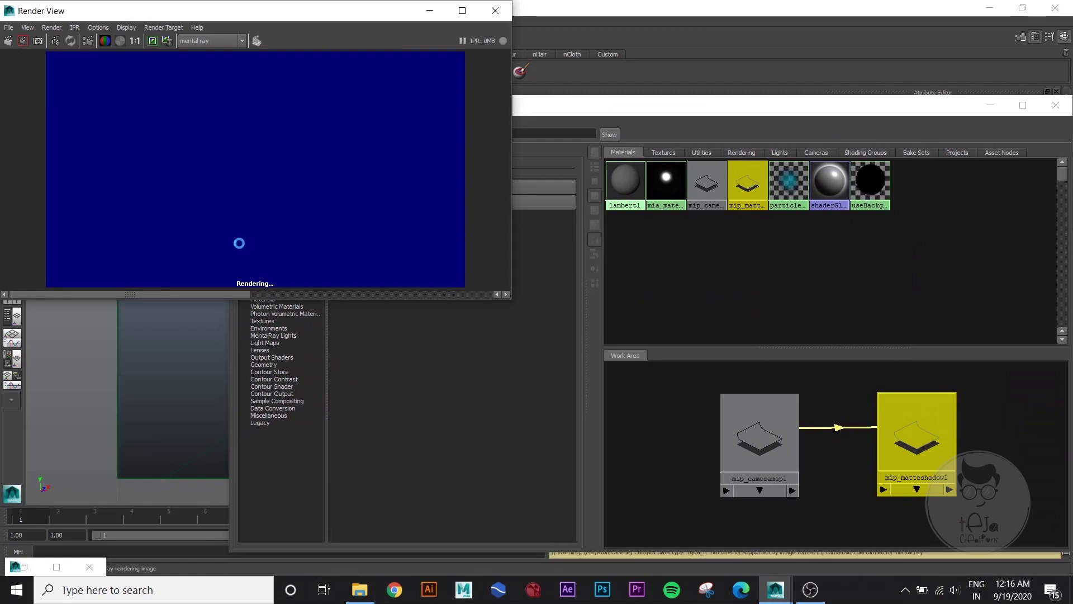
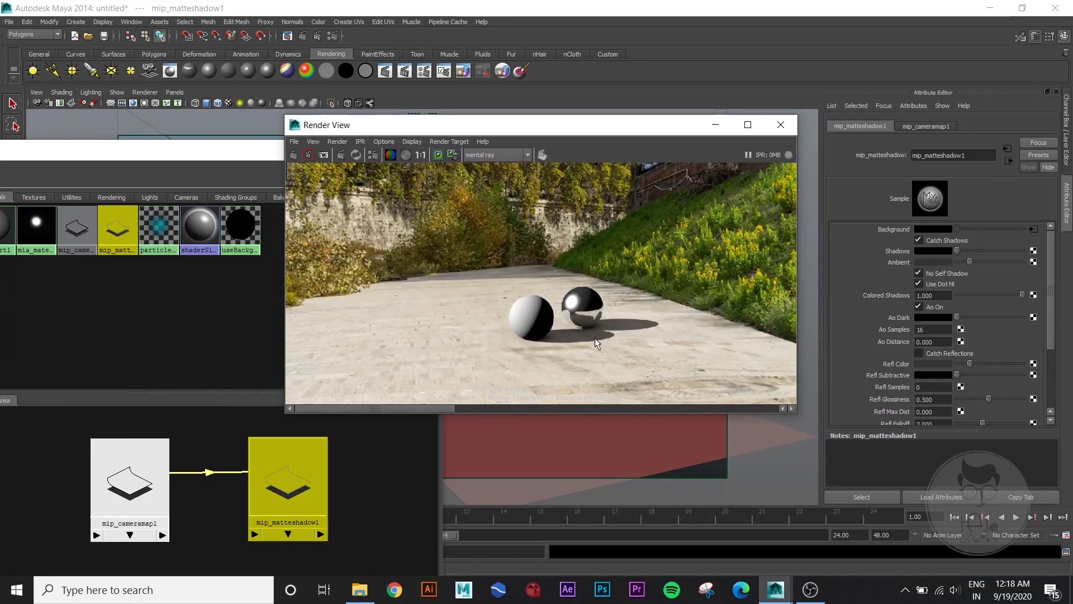
Step: Examine the new render up close, checking the spheres' shadows on the ground and the chrome sphere's reflection of the floor
right_click_drag(594, 338, 645, 368, "alt")
middle_click_drag(645, 368, 572, 282, "alt")
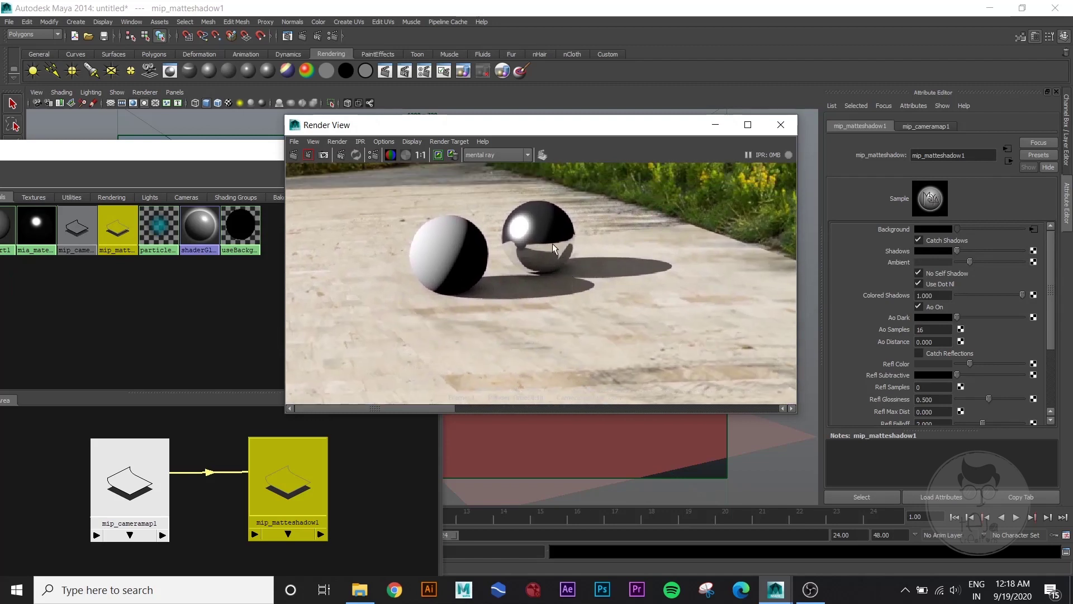
mouse_move(566, 325)
middle_mouse_down("alt")
mouse_move(551, 301)
mouse_move(551, 311)
middle_mouse_up("alt")
right_click_drag(551, 311, 489, 315, "alt")
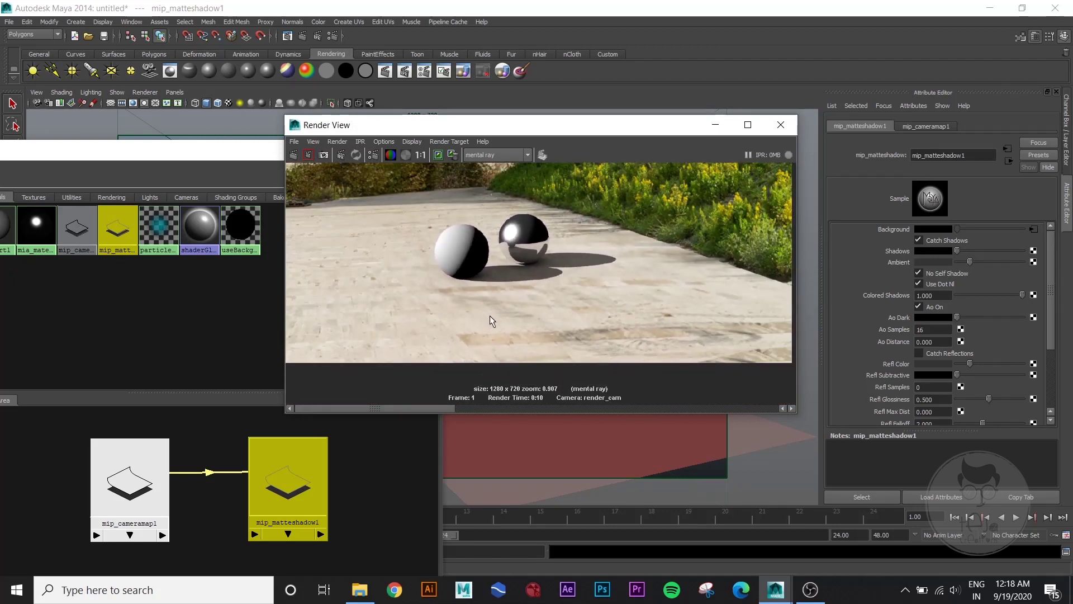
middle_click_drag(489, 316, 464, 339, "alt")
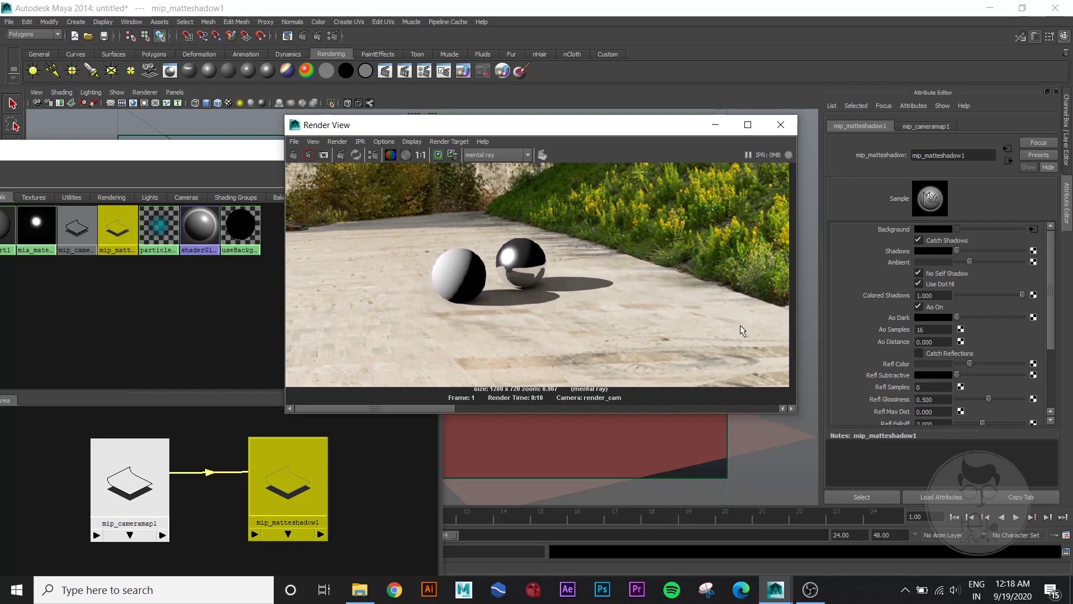
middle_click_drag(569, 312, 566, 287, "alt")
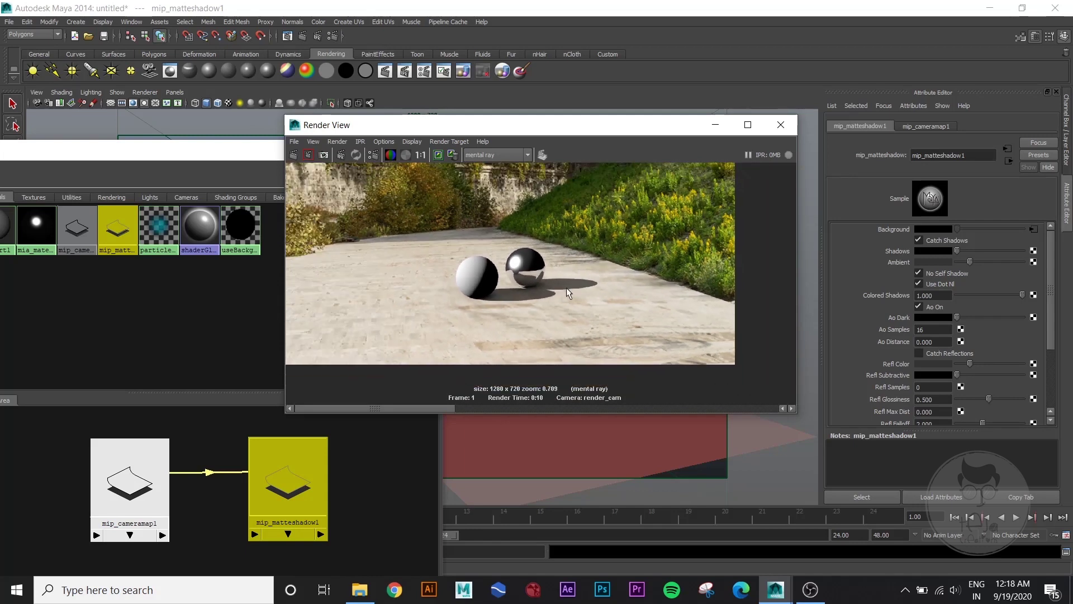
right_click_drag(565, 287, 455, 241, "alt")
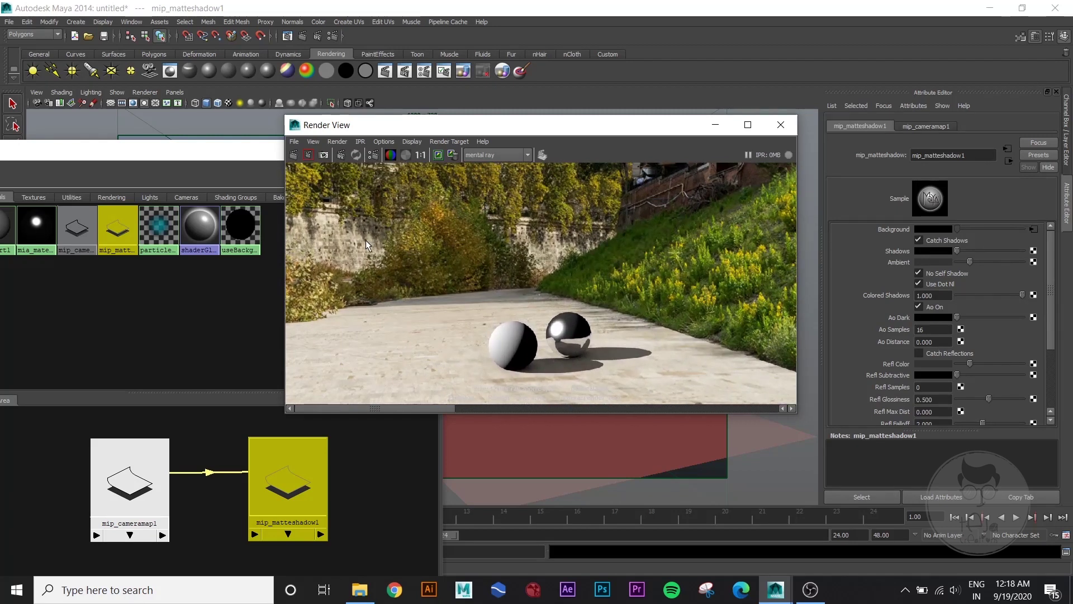
middle_click_drag(609, 318, 605, 290, "alt")
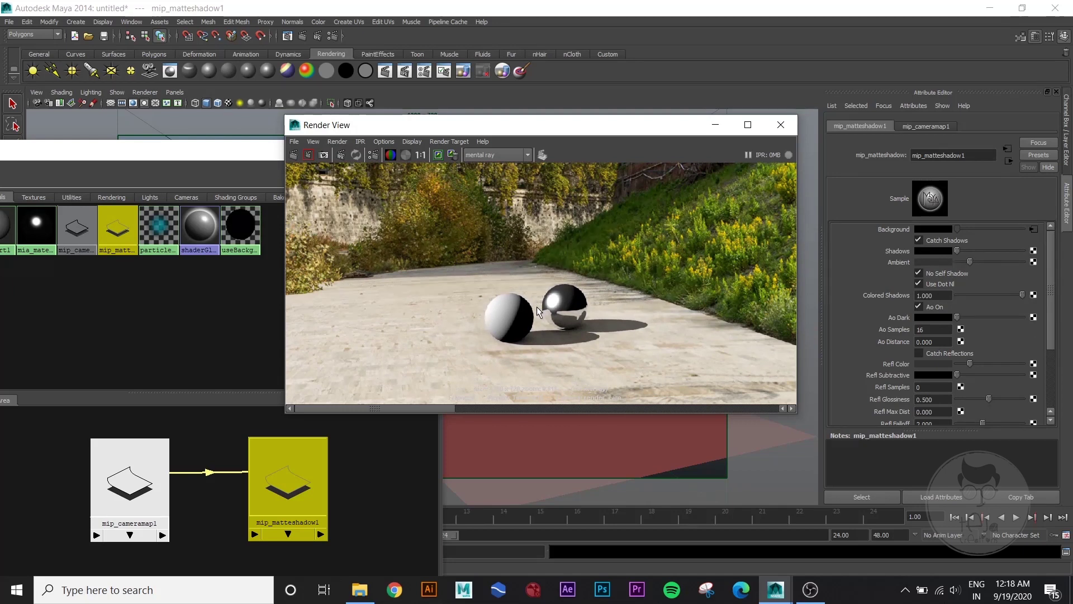
middle_click_drag(635, 334, 622, 334, "alt")
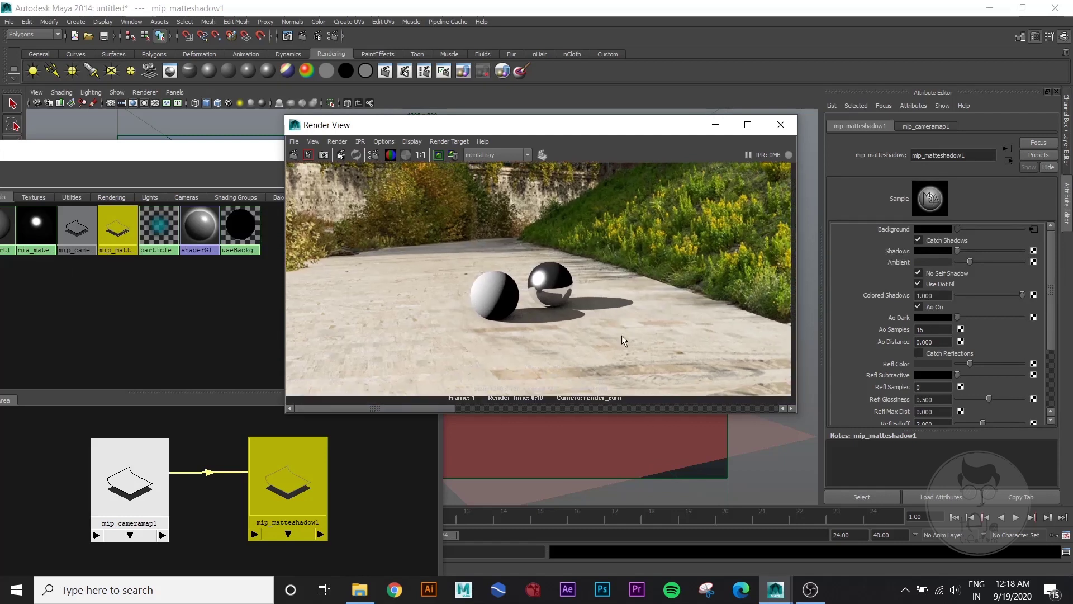
scroll(604, 343, "down", 1)
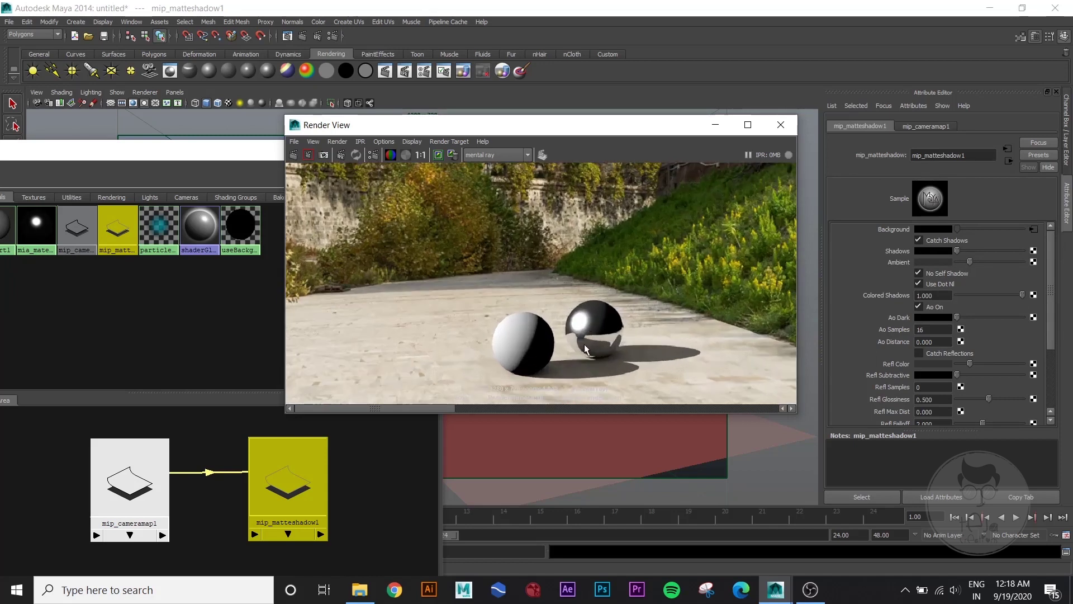
scroll(593, 313, "up", 2)
scroll(593, 312, "down", 3)
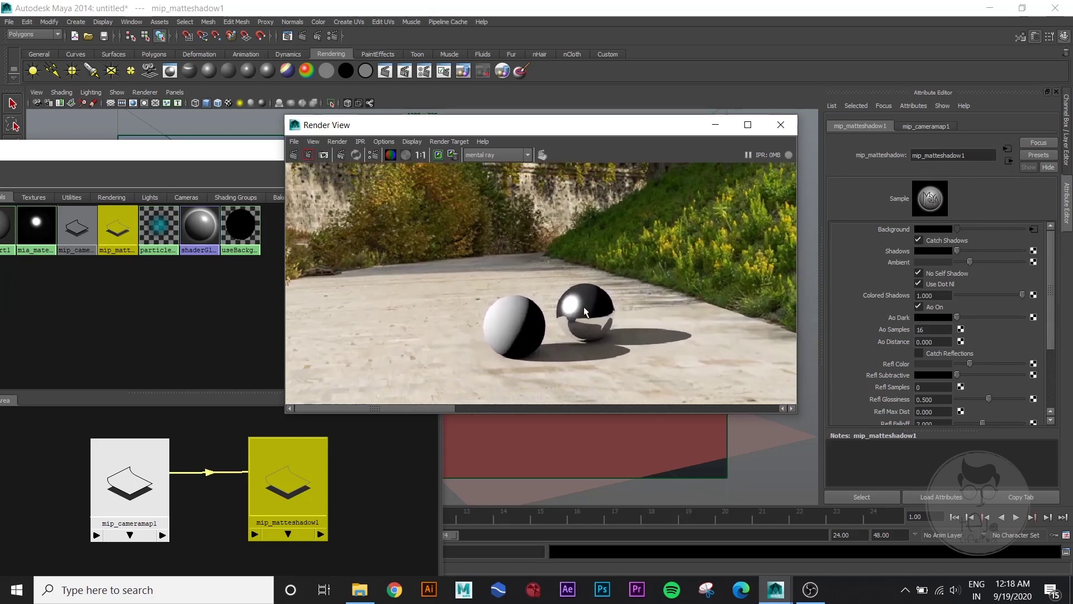
Step: Create a mental ray Image Based Lighting node through Render Settings, clearing the floating windows off the viewport
left_click(715, 127)
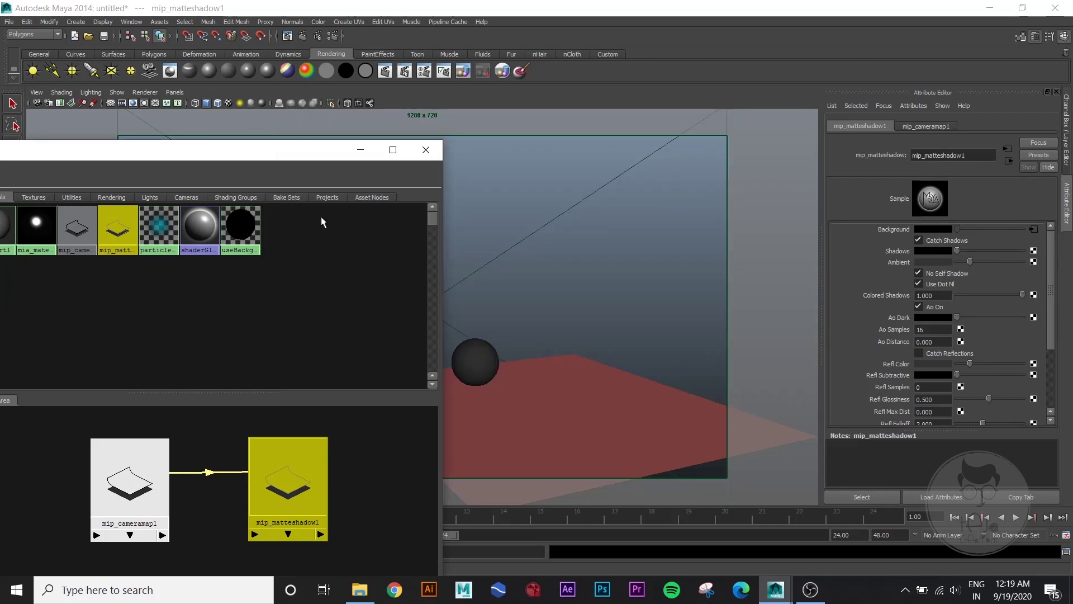
left_click_drag(233, 161, 676, 122)
left_click(333, 37)
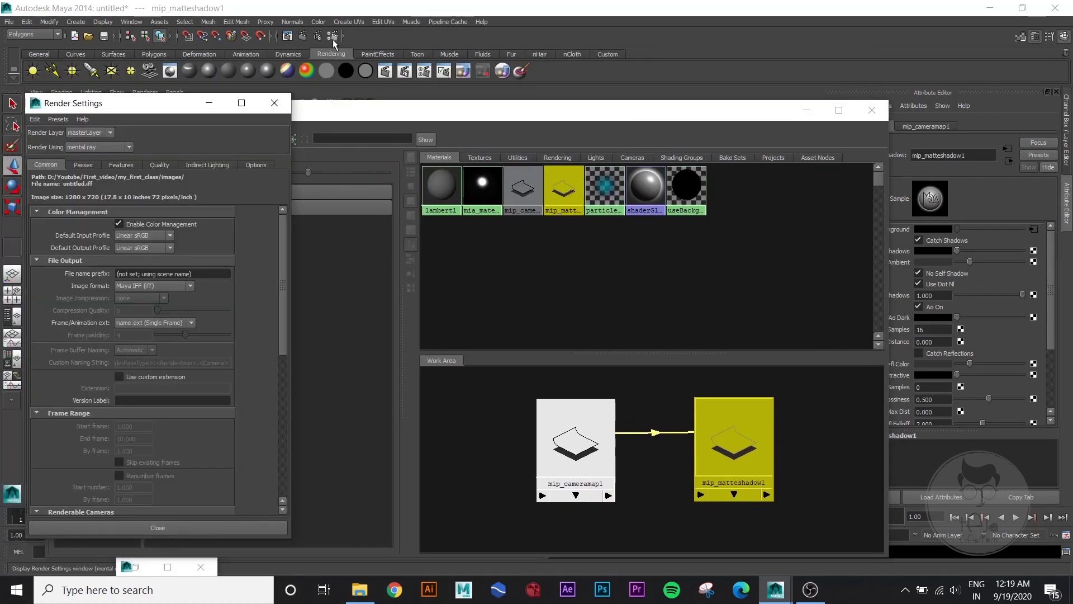
left_click(806, 110)
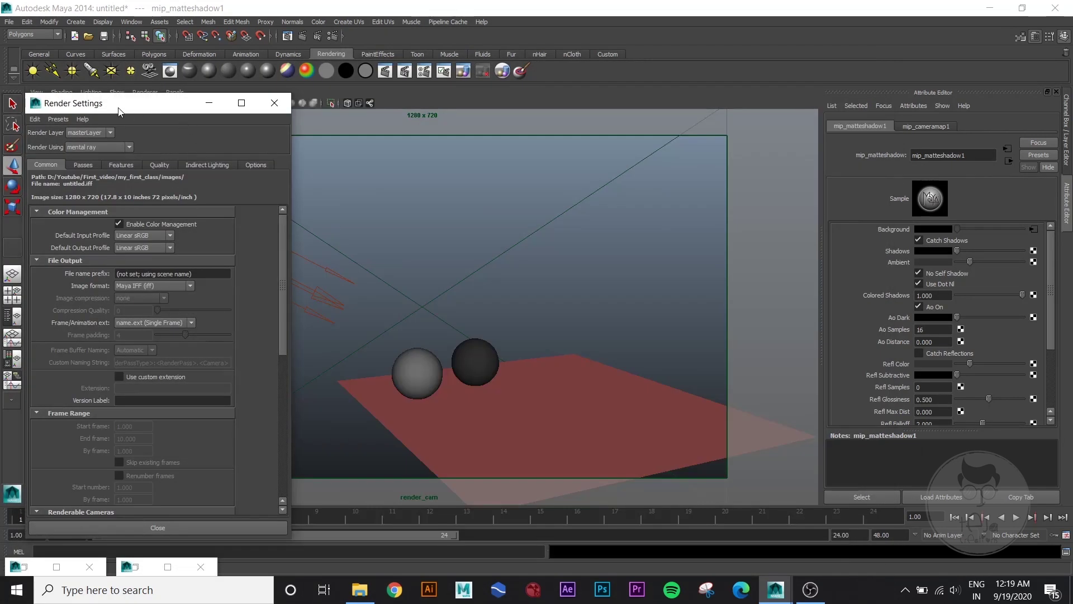
left_click_drag(121, 108, 118, 50)
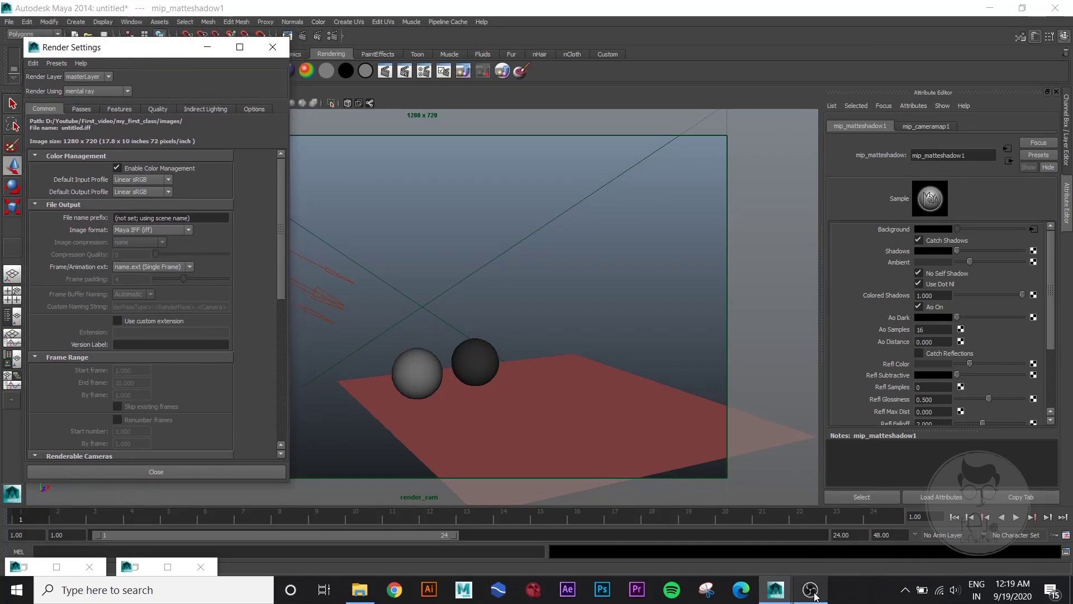
left_click(205, 109)
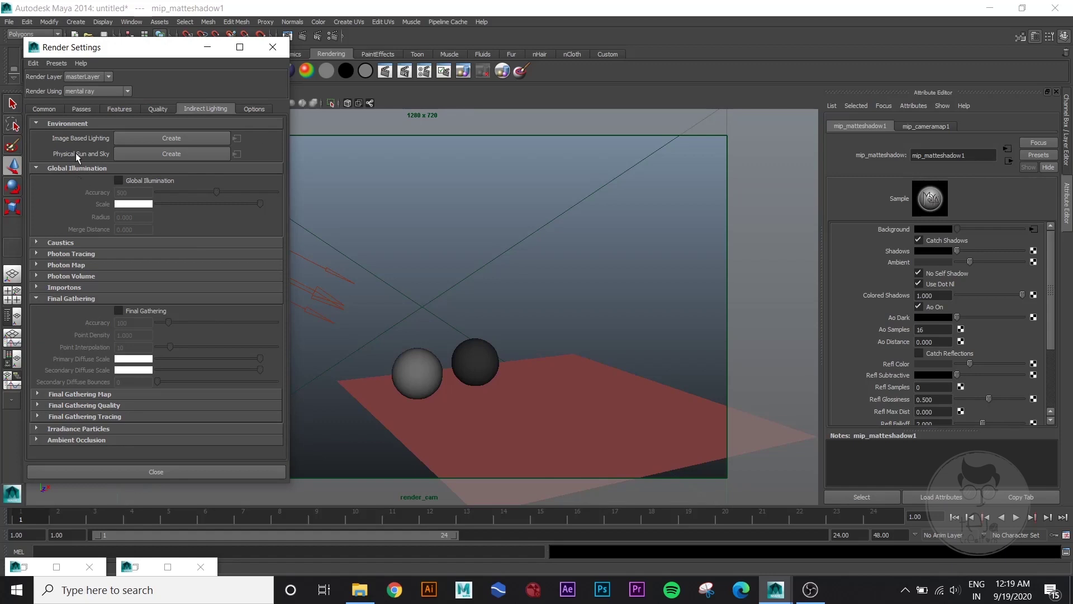
left_click(171, 138)
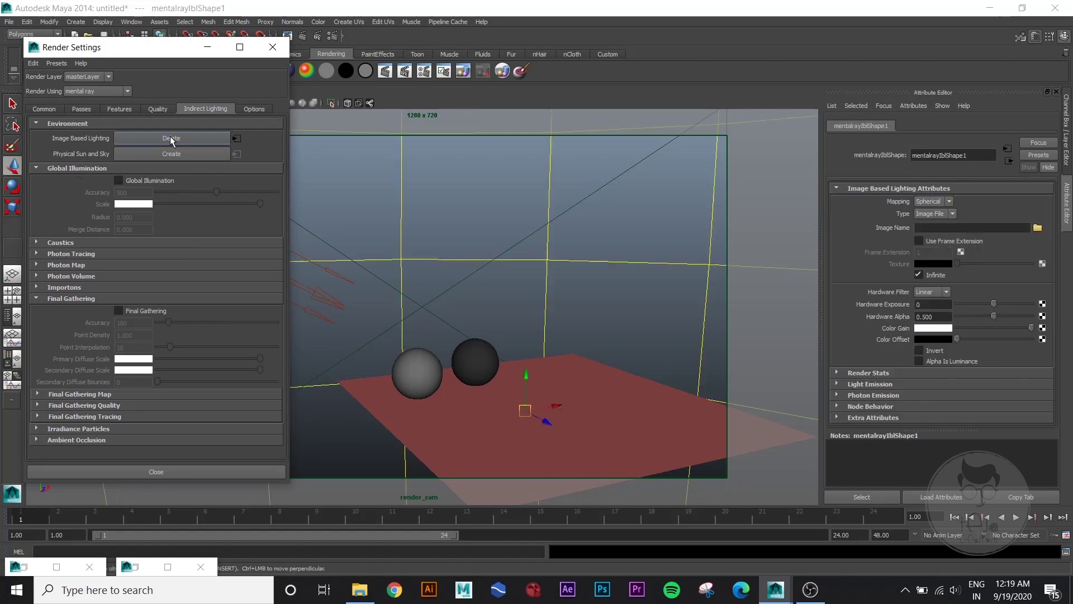
left_click(207, 47)
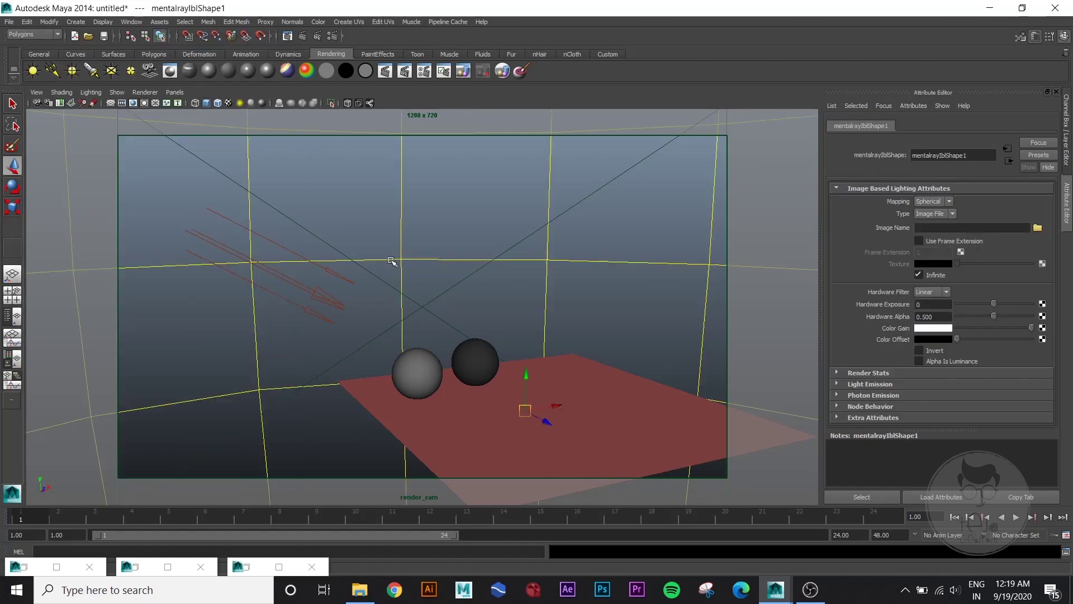
Step: Switch to the perspective view and uniformly scale down the image-based lighting sphere, keeping the ground plane and spheres inside it
key("space")
left_click_drag(414, 292, 388, 264)
scroll(216, 298, "down", 10)
left_click_drag(256, 415, 395, 412, "alt")
key("r")
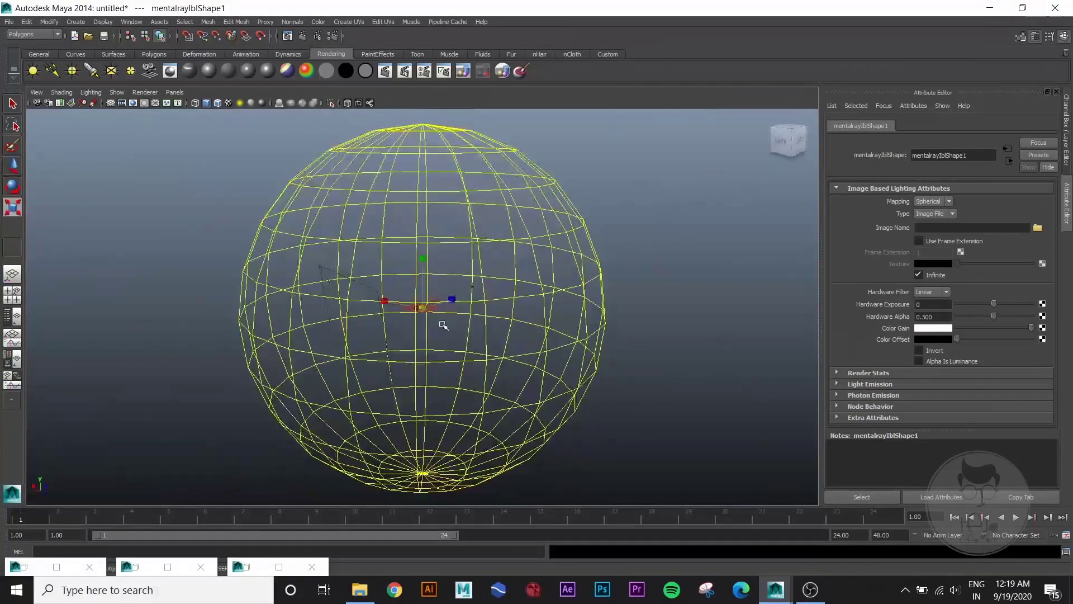
left_click_drag(422, 308, 311, 311)
left_click_drag(486, 431, 312, 338, "alt")
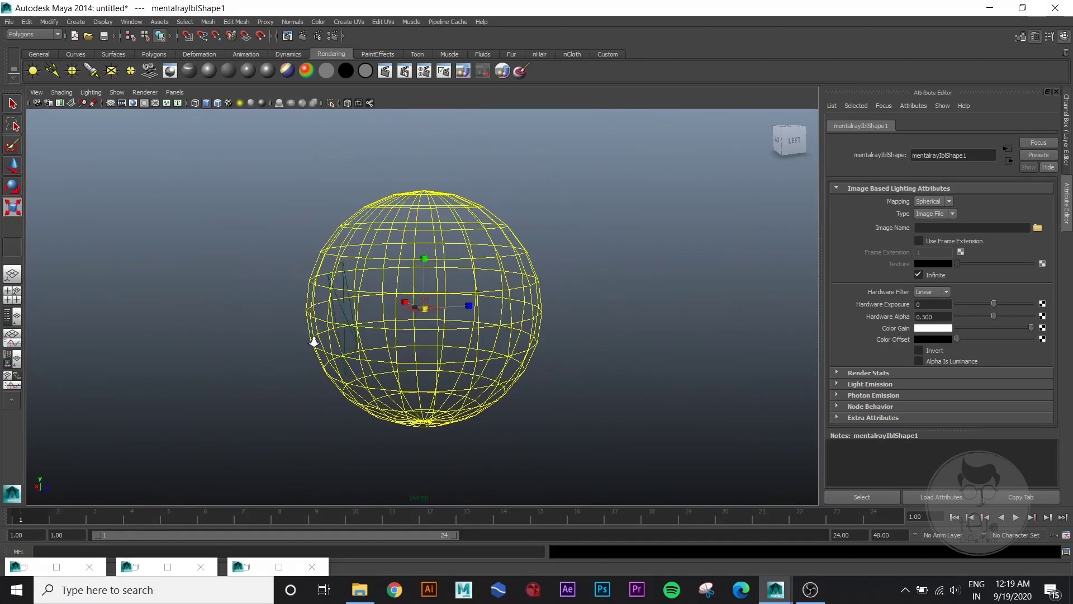
right_click_drag(311, 338, 522, 390, "alt")
left_click_drag(522, 390, 425, 358, "alt")
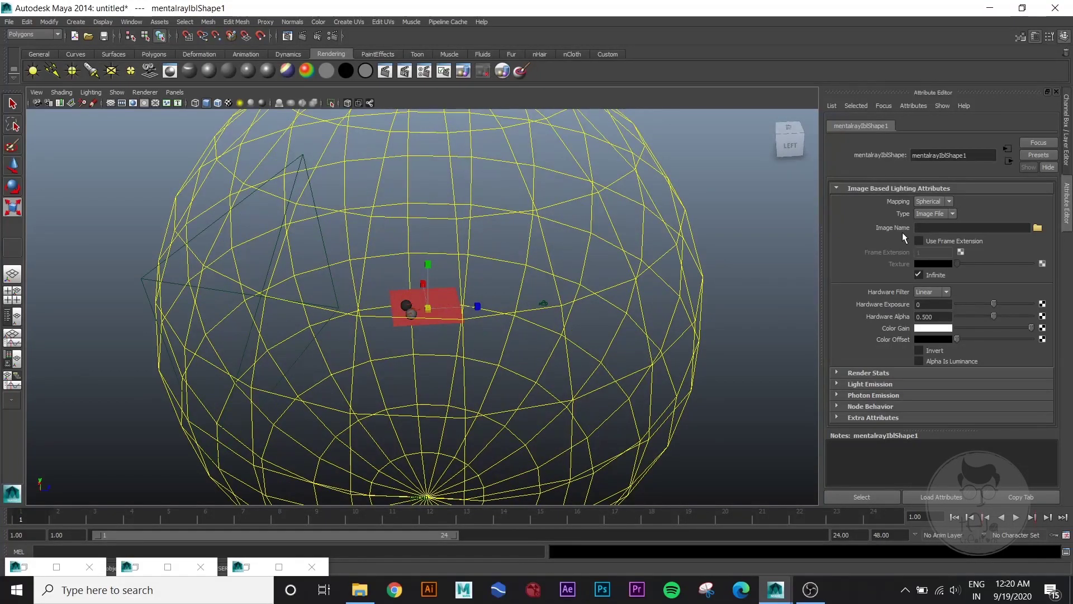
Step: Load tiber_island_1k.hdr from sourceimages as the image of mentalrayIblShape1 and return to the render_cam view
left_click(1038, 228)
left_click(405, 134)
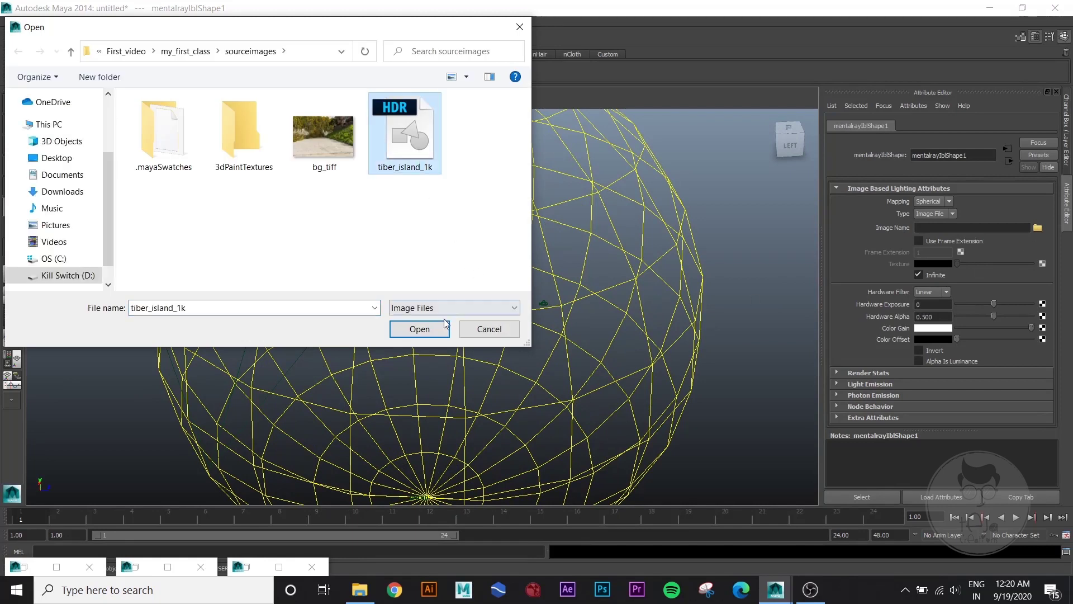
left_click(420, 330)
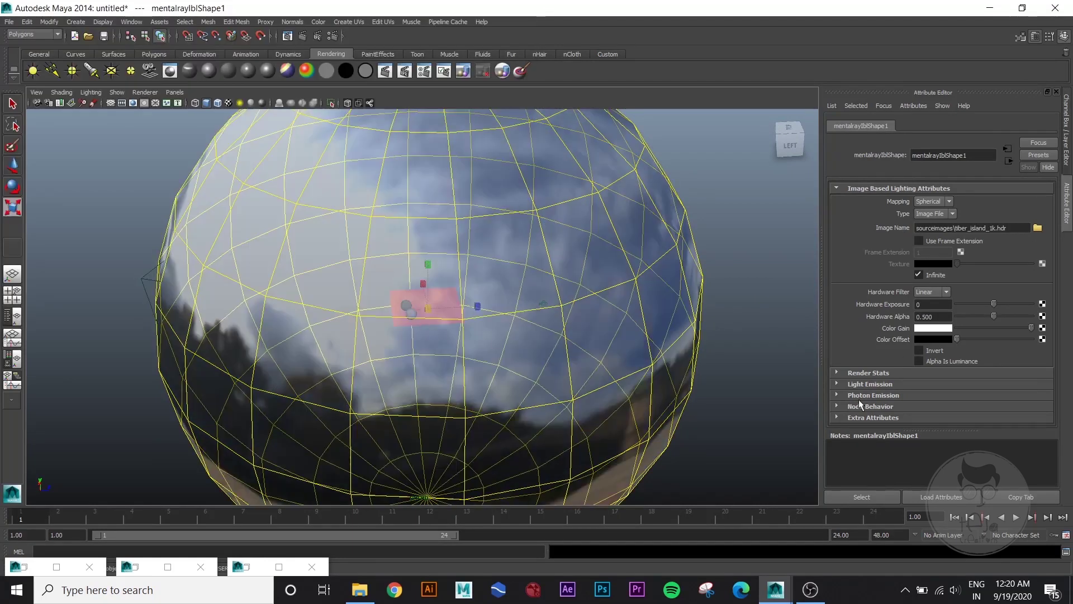
left_click_drag(661, 432, 510, 443, "alt")
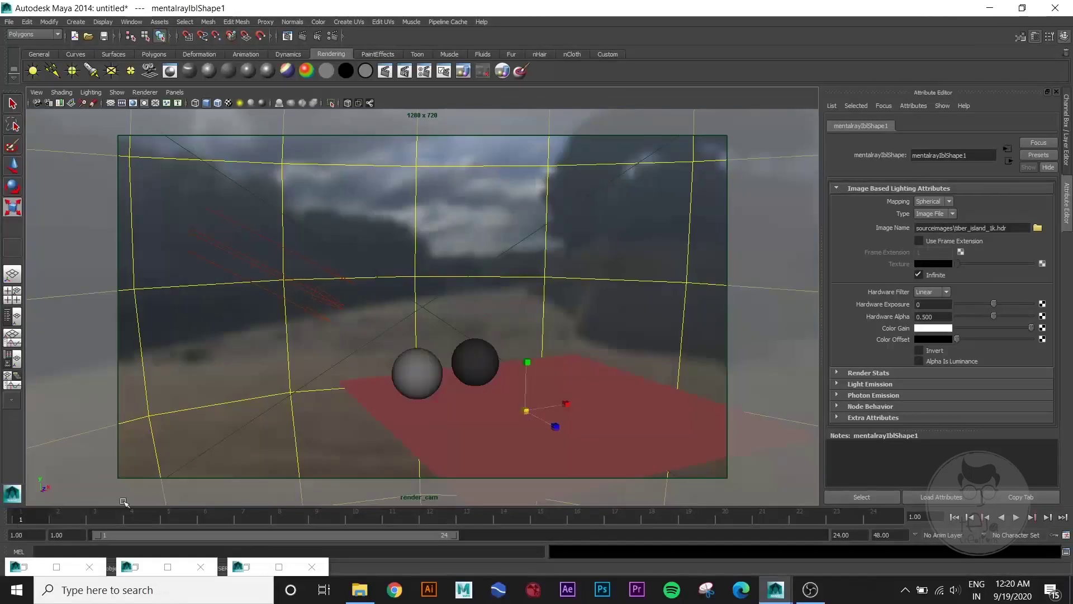
Step: Restore Render View, minimize Hypershade and Render Settings, and enlarge Render View to show the whole image
left_click(22, 566)
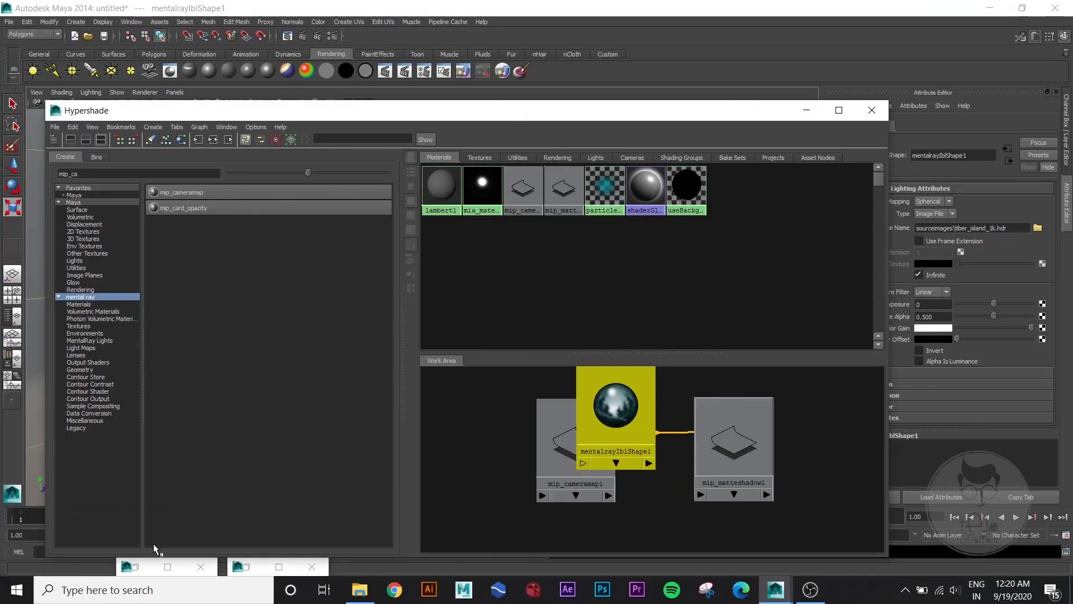
left_click(252, 570)
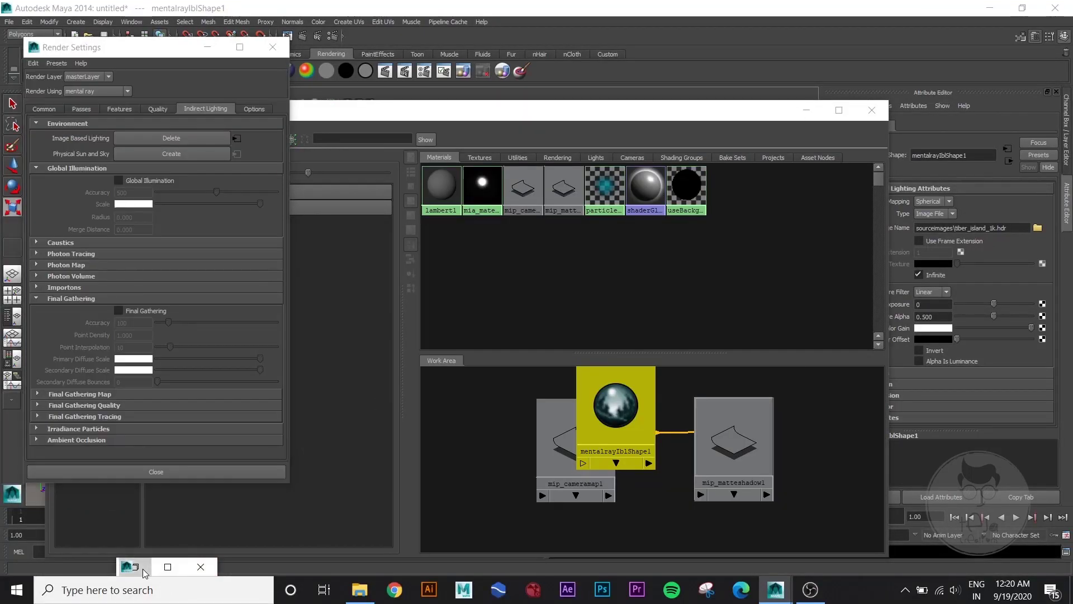
left_click(132, 567)
left_click(806, 110)
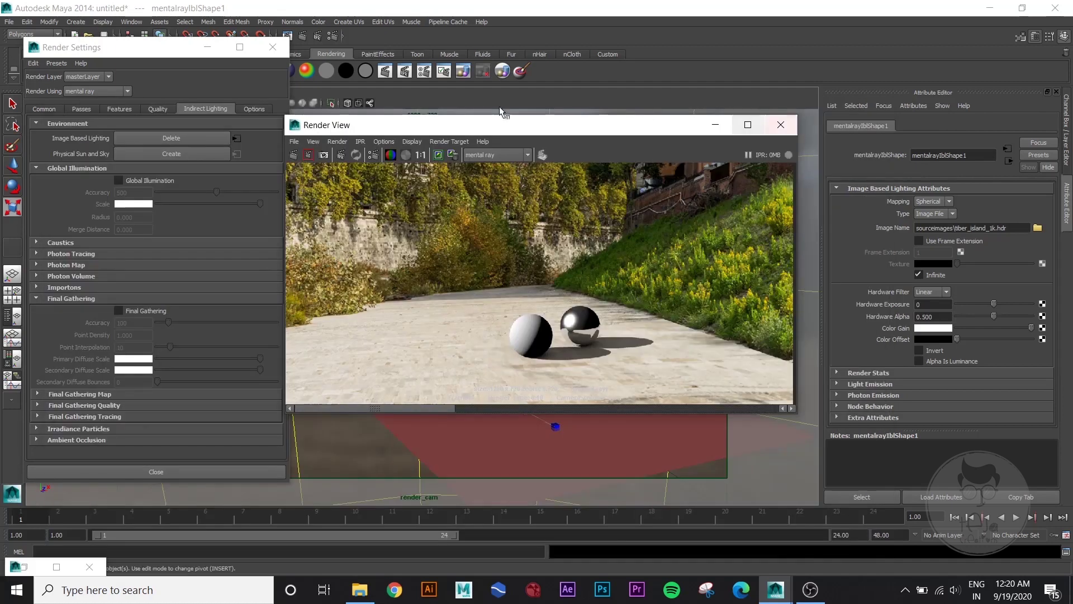
left_click(207, 47)
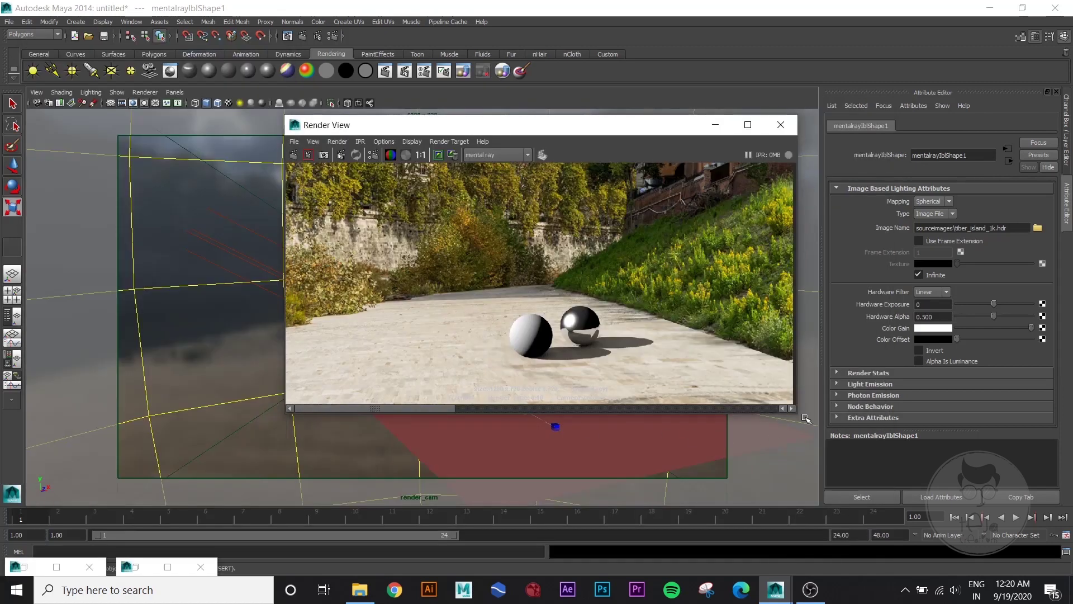
left_click_drag(803, 423, 893, 511)
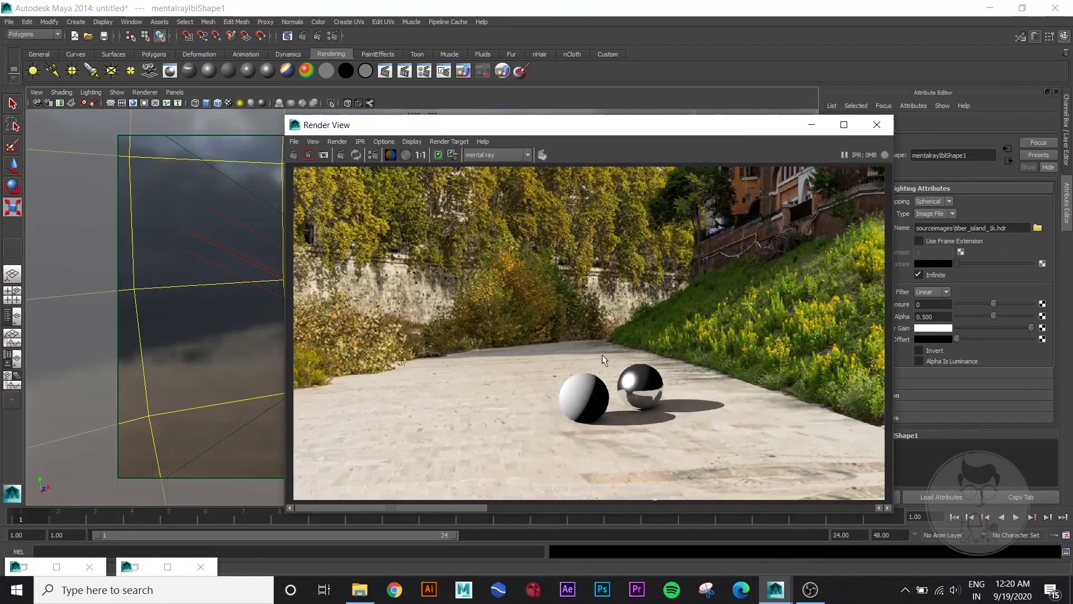
Step: Render only a region around the chrome sphere and its shadow, and inspect the environment reflections up close
left_click_drag(592, 349, 721, 432)
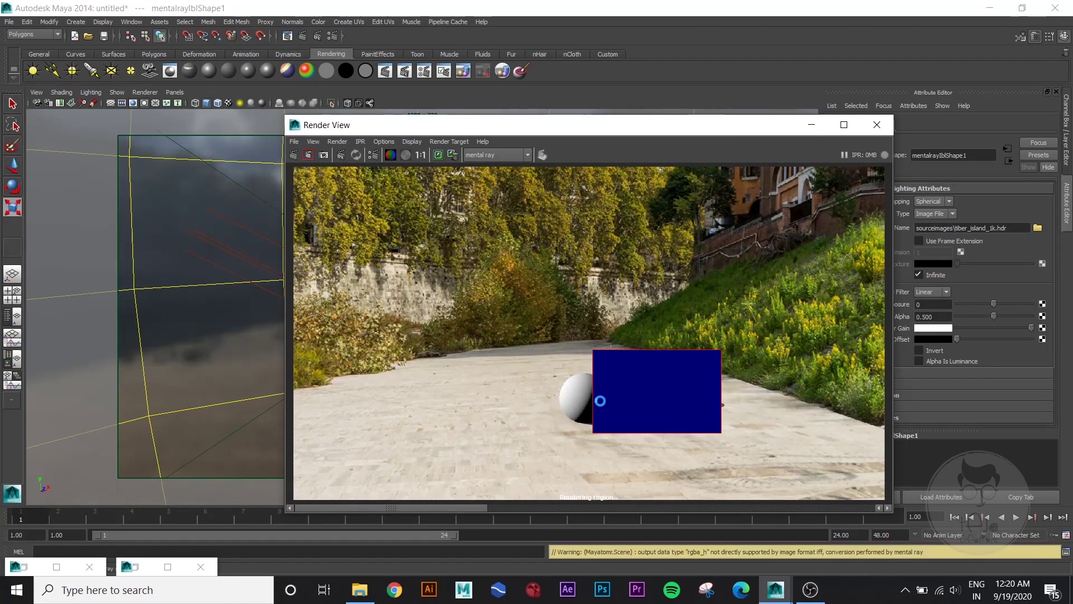
scroll(660, 401, "up", 3)
scroll(702, 430, "up", 5)
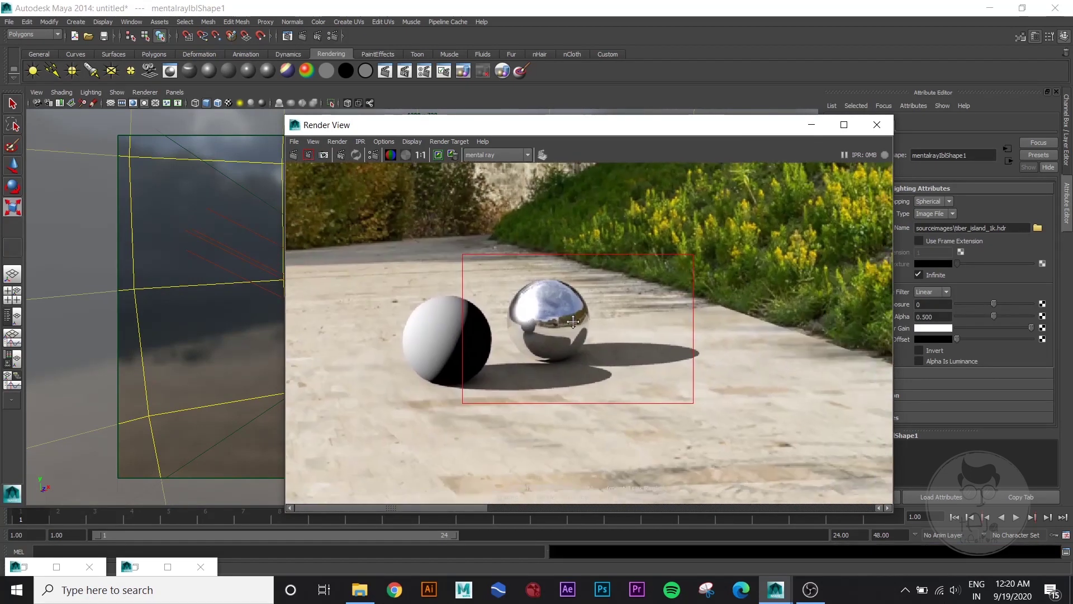
middle_click_drag(604, 343, 605, 352, "alt")
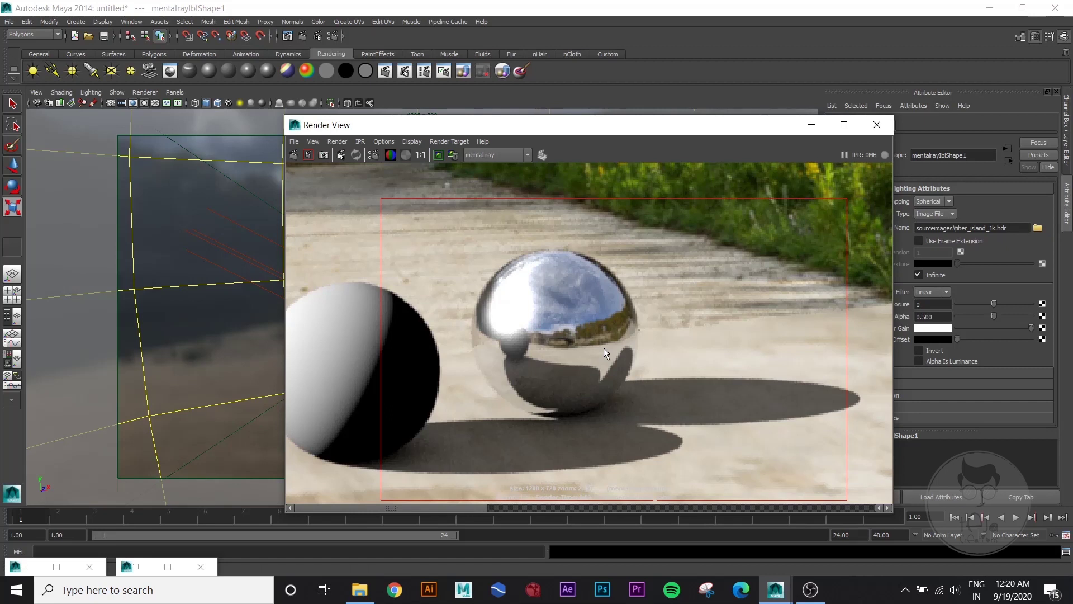
Step: Compare the rendered spheres and their shadows with the photo background across the whole image
scroll(603, 348, "down", 4)
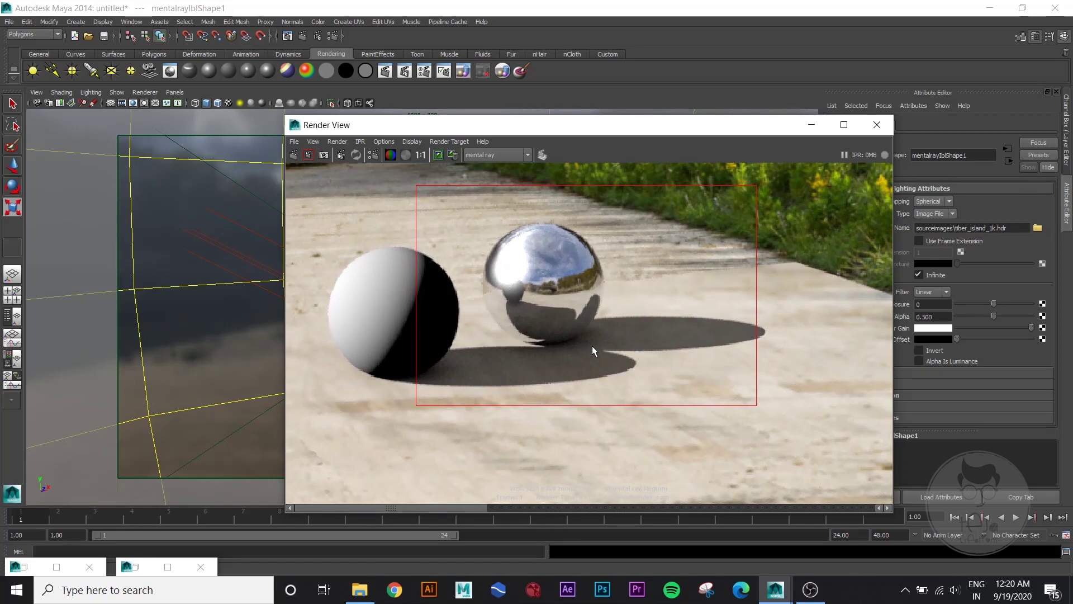
scroll(607, 349, "down", 2)
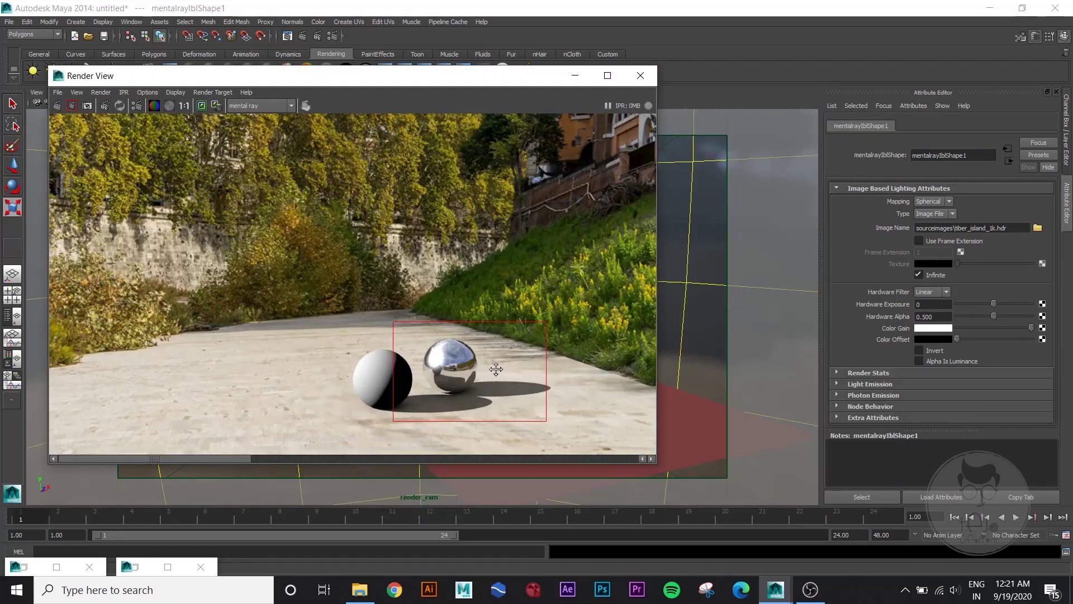
middle_click_drag(496, 369, 414, 315, "alt")
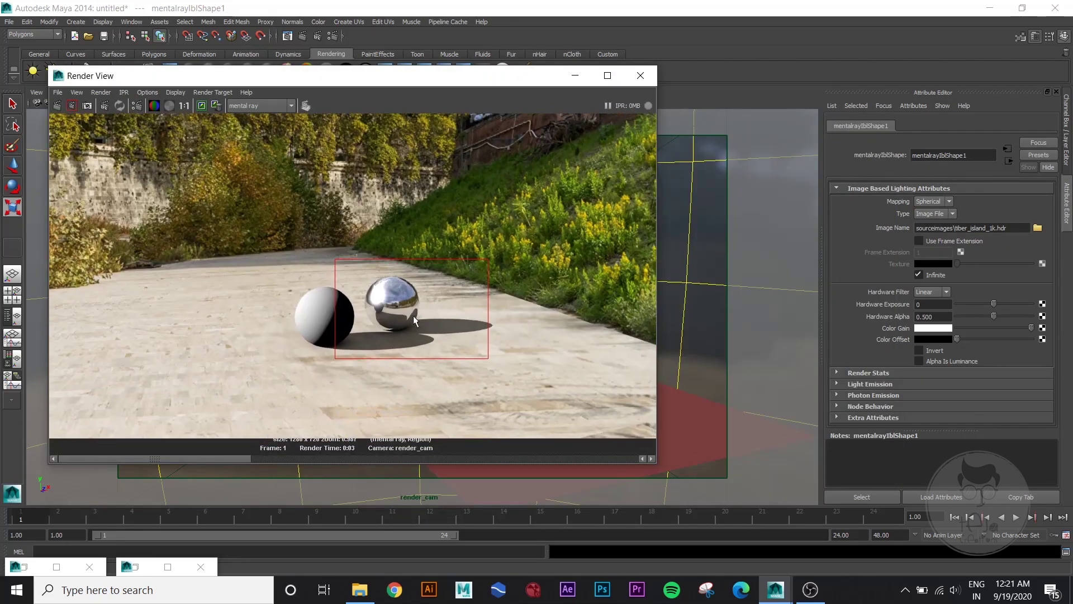
scroll(414, 315, "down", 2)
scroll(350, 340, "up", 1)
scroll(351, 340, "up", 2)
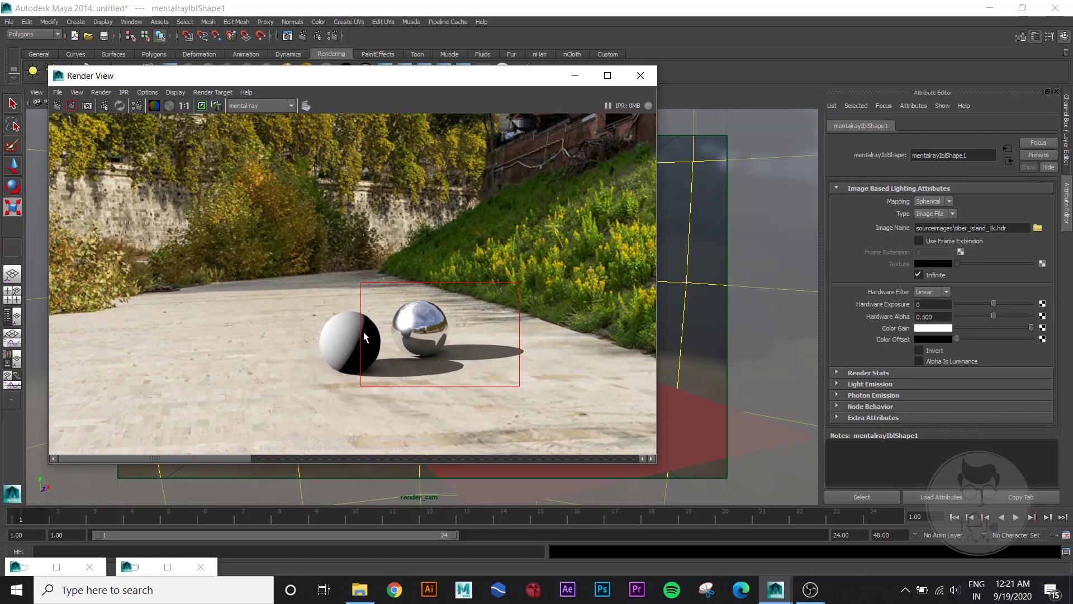
scroll(300, 330, "down", 1)
mouse_move(300, 329)
middle_mouse_down("alt")
mouse_move(285, 353)
mouse_move(297, 350)
middle_mouse_up("alt")
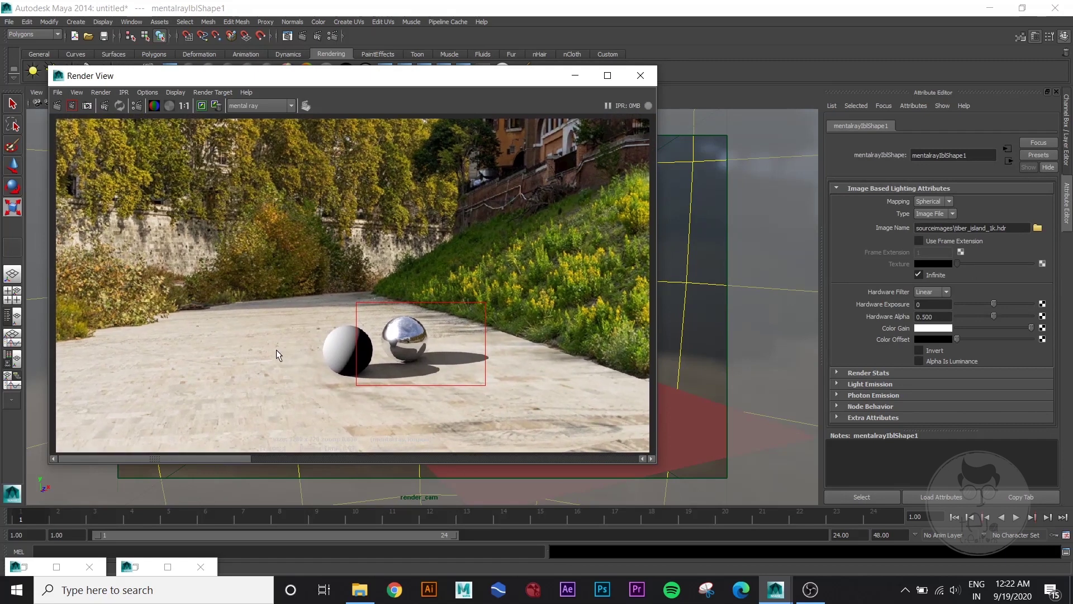
Step: Move the Render View window aside and examine how both spheres and their shadows blend with the paved path, close up and at full frame
left_click_drag(382, 79, 333, 15)
middle_click_drag(291, 299, 277, 280, "alt")
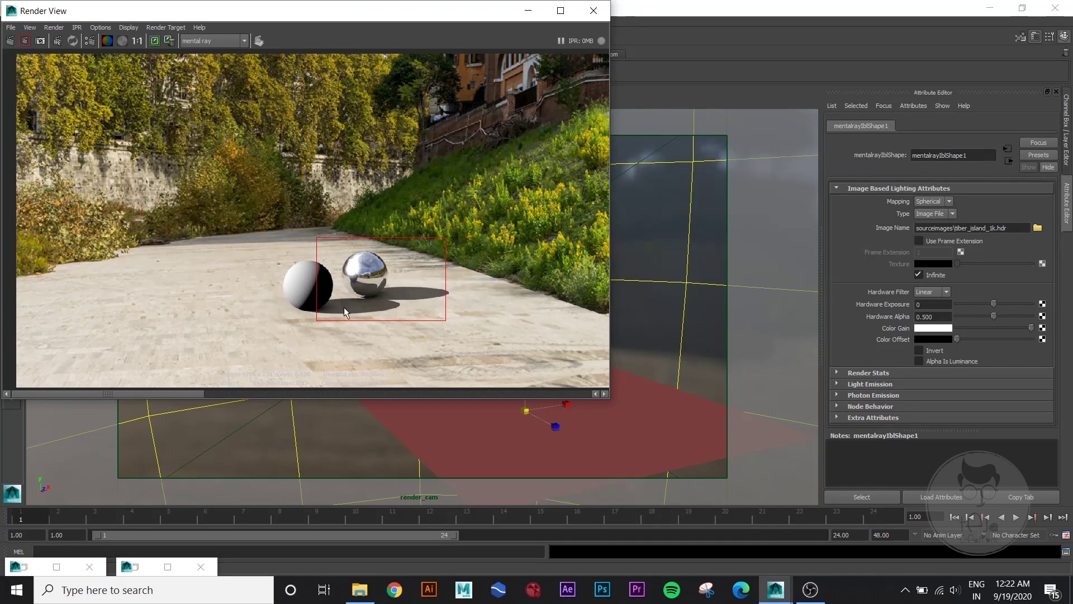
scroll(238, 243, "up", 3)
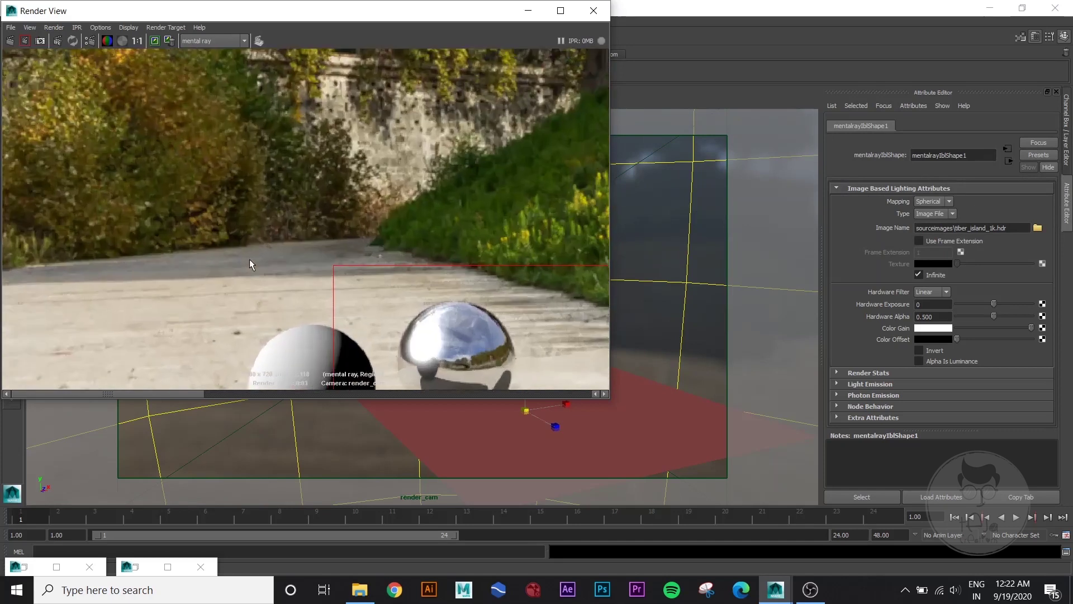
middle_click_drag(220, 316, 299, 282, "alt")
scroll(260, 224, "down", 2)
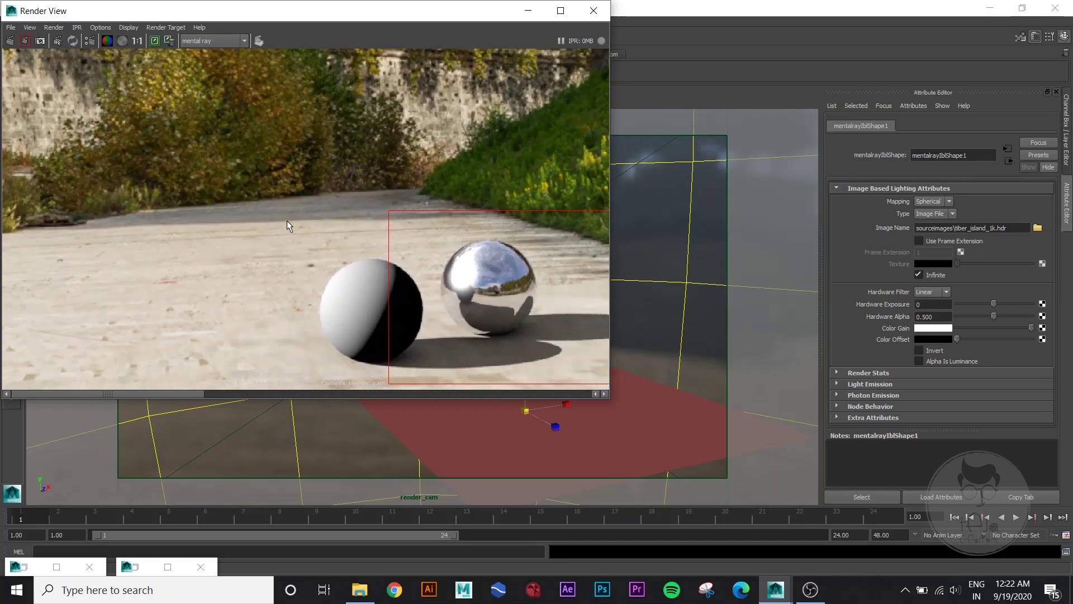
scroll(252, 258, "up", 2)
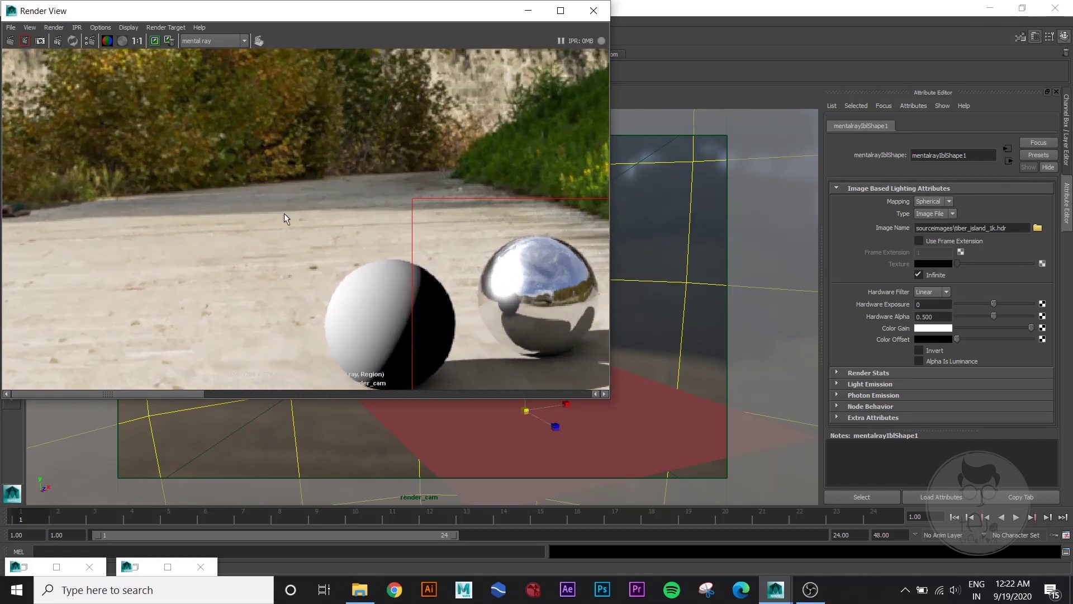
scroll(294, 281, "down", 2)
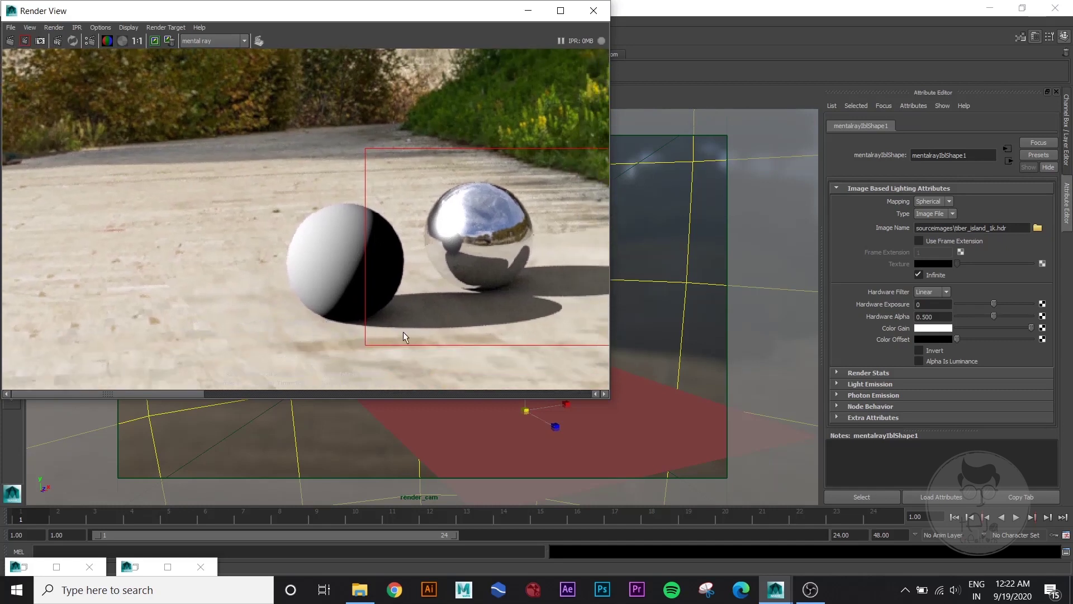
scroll(401, 300, "down", 5)
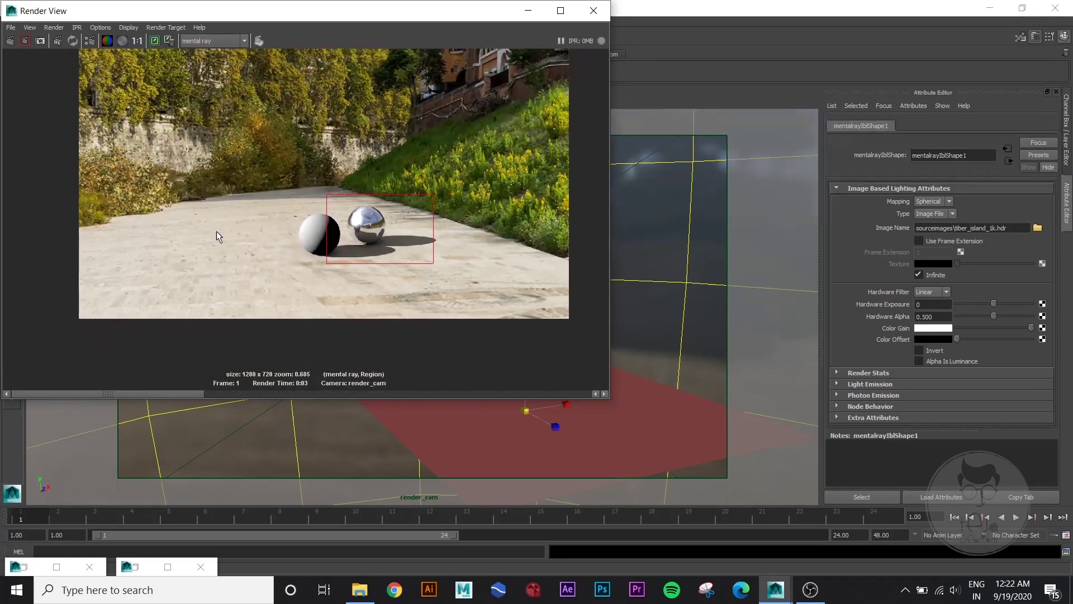
middle_click_drag(216, 230, 177, 286, "alt")
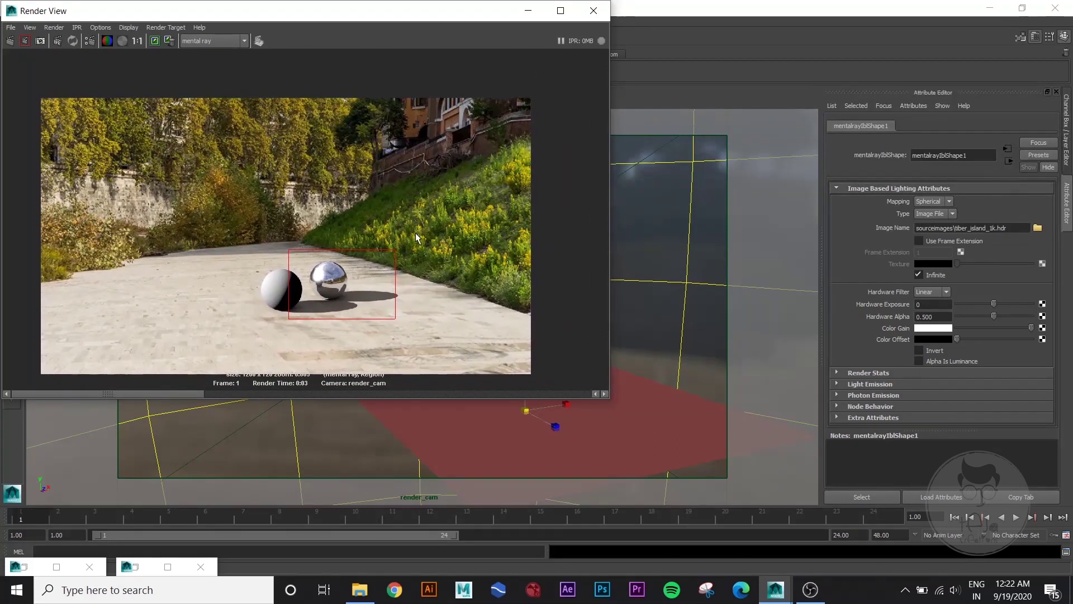
middle_click_drag(199, 283, 222, 287, "alt")
scroll(291, 283, "up", 4)
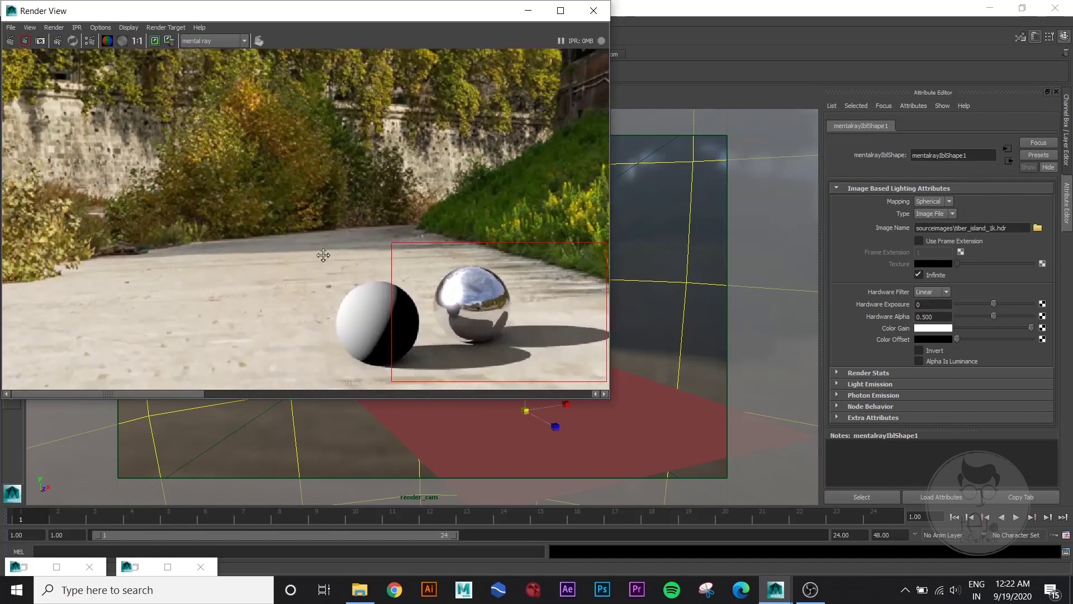
scroll(308, 248, "down", 2)
middle_click_drag(308, 248, 218, 240, "alt")
scroll(255, 242, "down", 1)
scroll(391, 304, "down", 1)
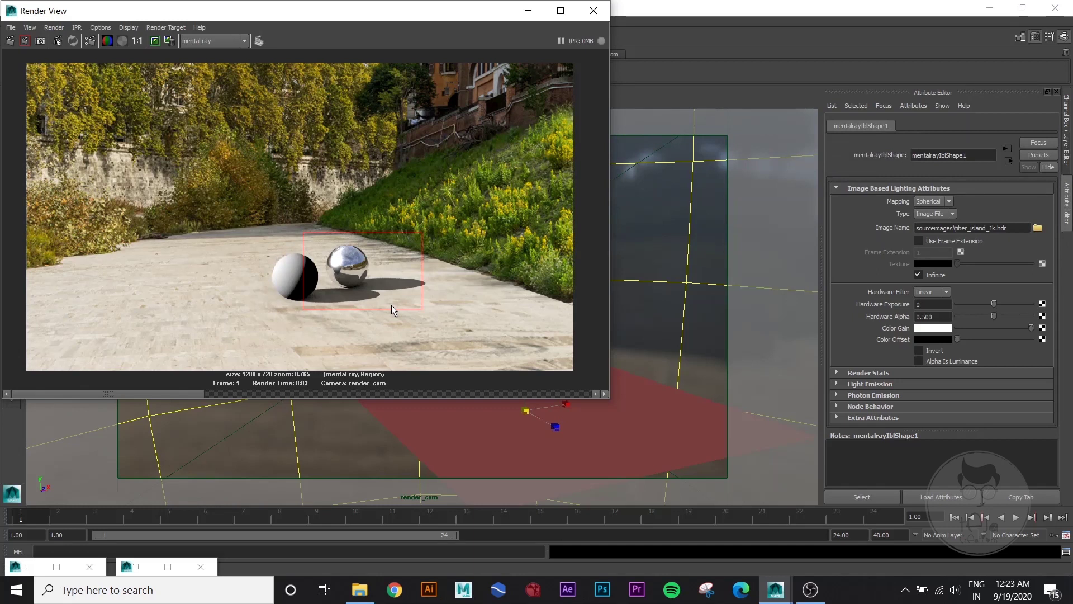
Step: Switch to File Explorer, open fake_Hdri from final_outputs, and compare it with orginal_image and final_output_with_ref
left_click(359, 590)
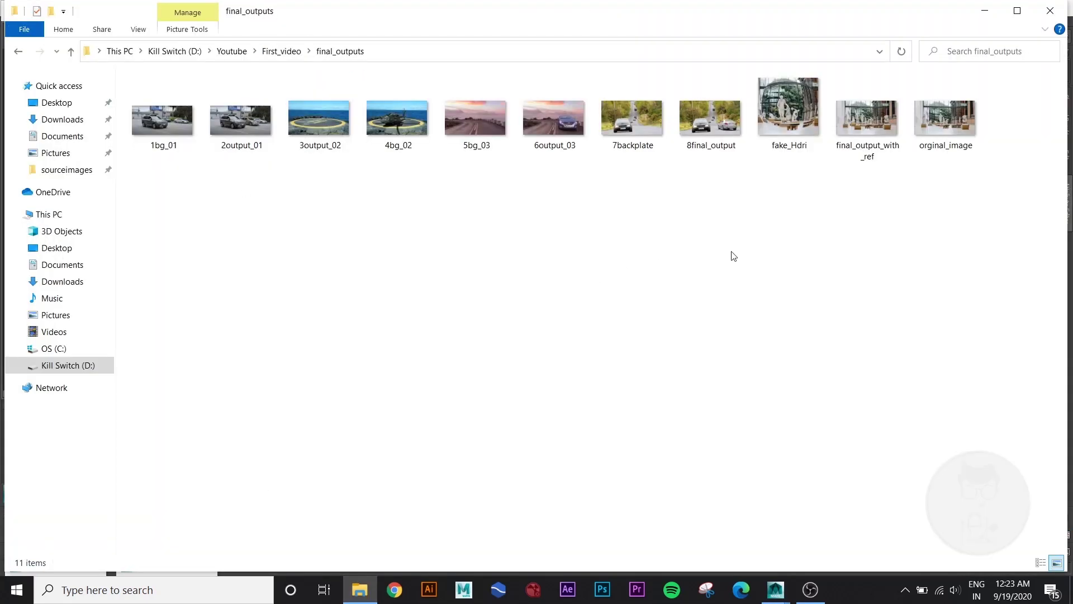
double_click(805, 130)
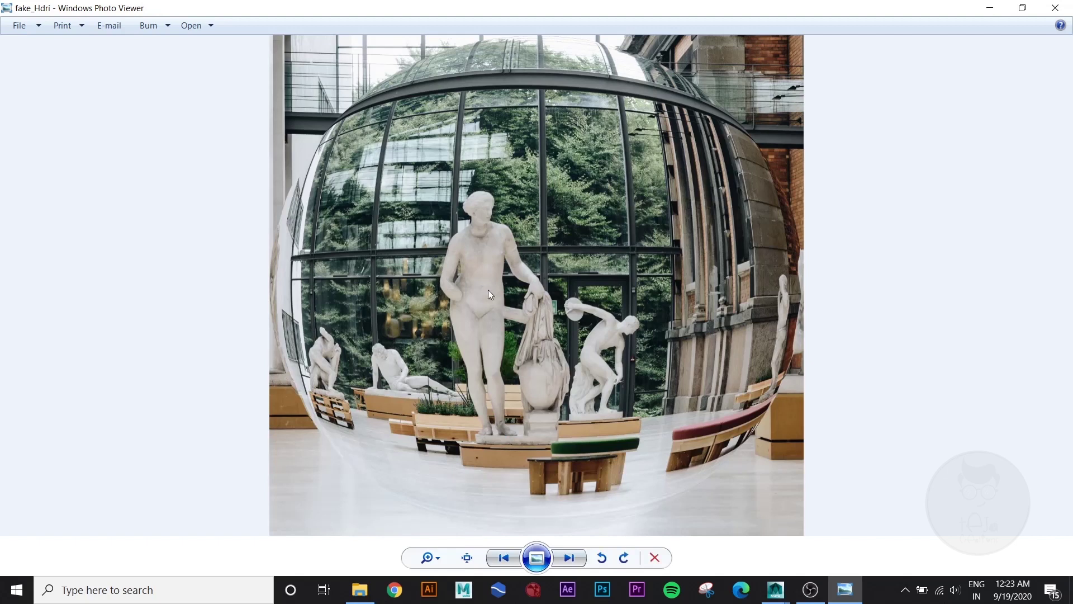
left_click(569, 557)
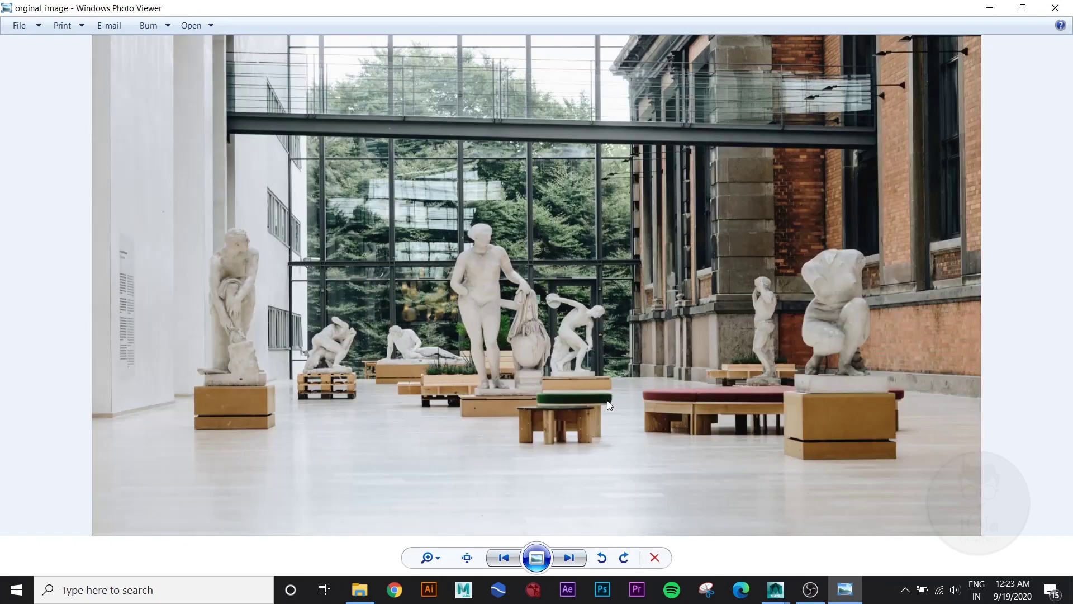
key("Right")
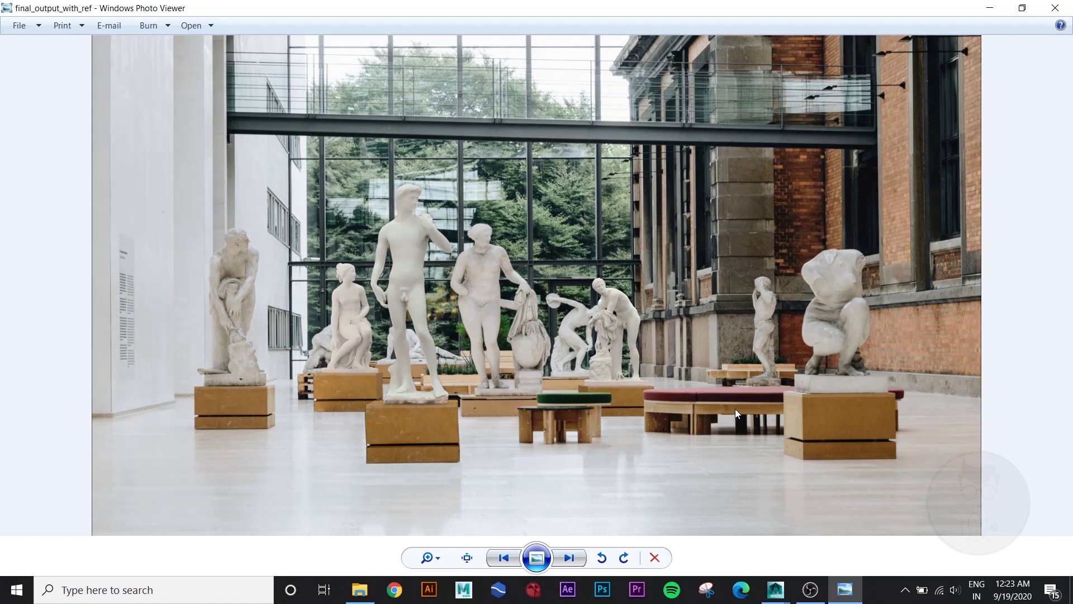
key("Right")
key("Left")
key("Left")
key("Right")
key("Left")
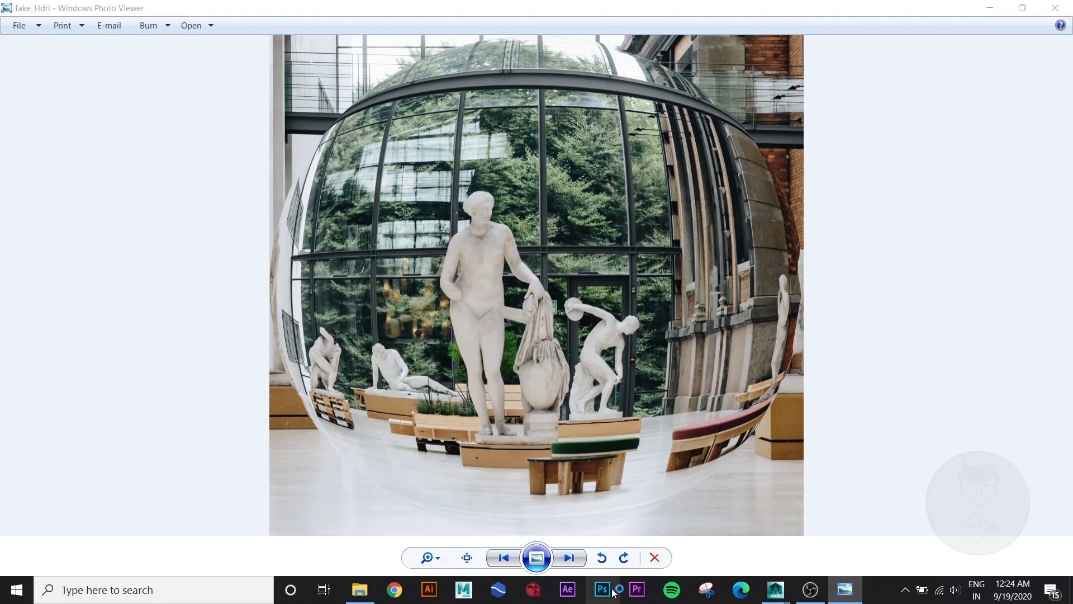
Step: Open orginal_image from the final_outputs folder in Photoshop and marquee-select a full-height square around the central statues
key("alt+Tab")
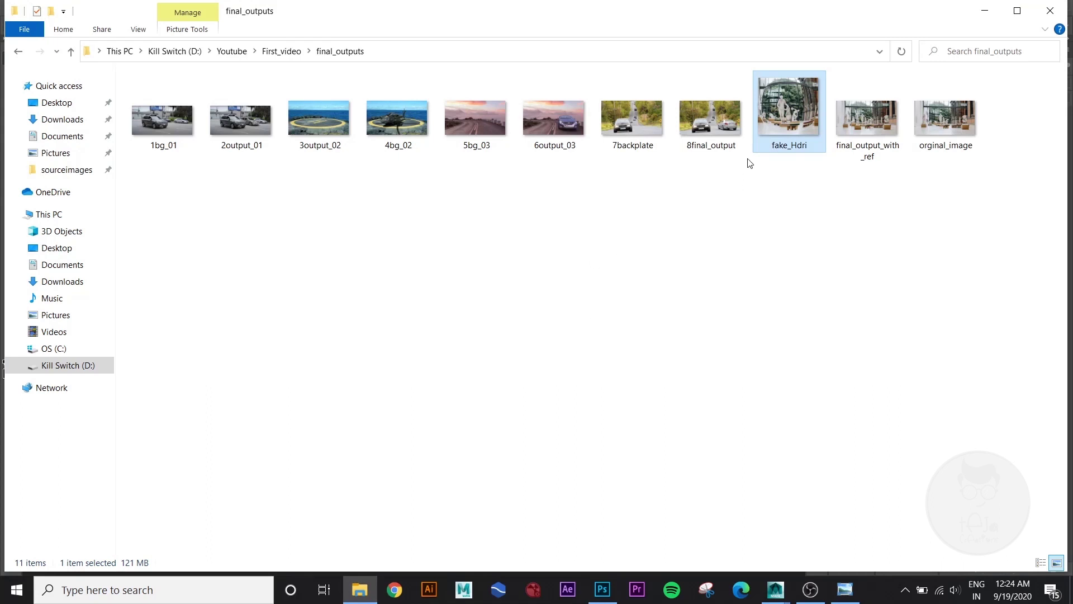
left_click_drag(926, 123, 504, 451)
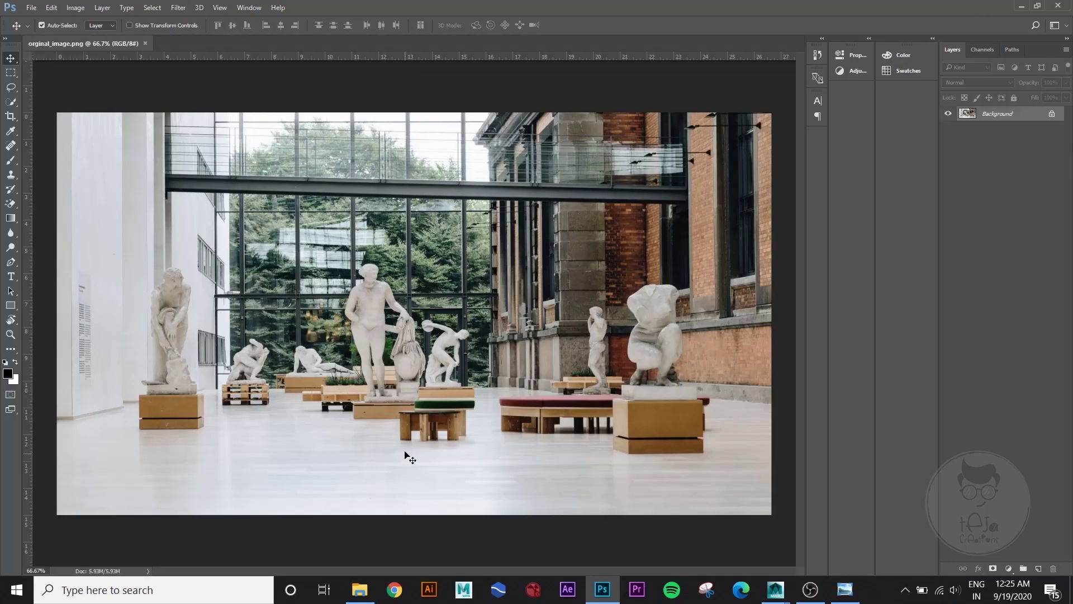
key("m")
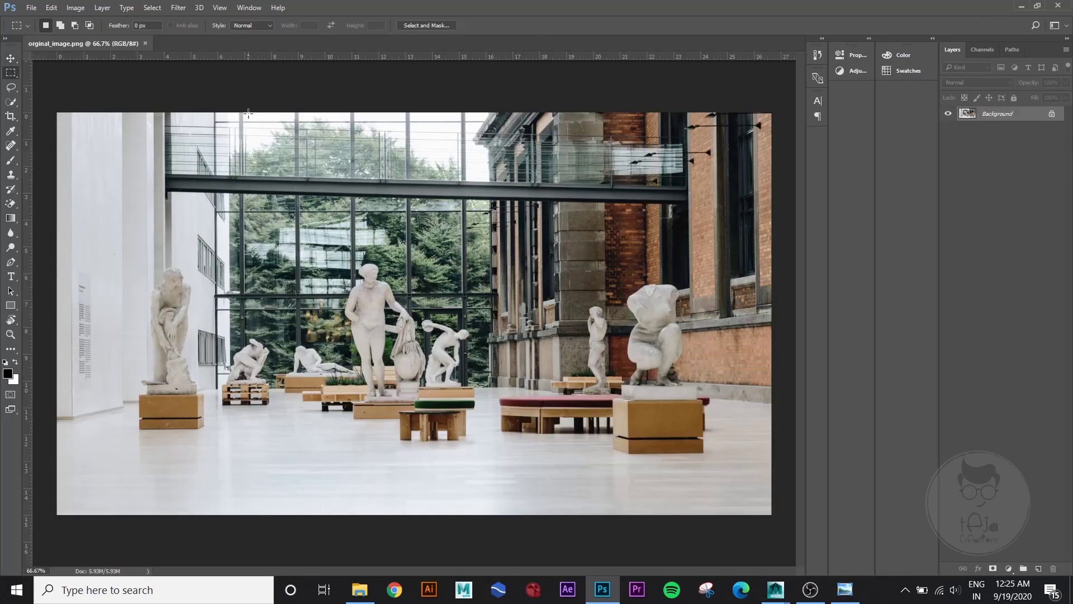
left_click_drag(248, 113, 676, 599, "shift")
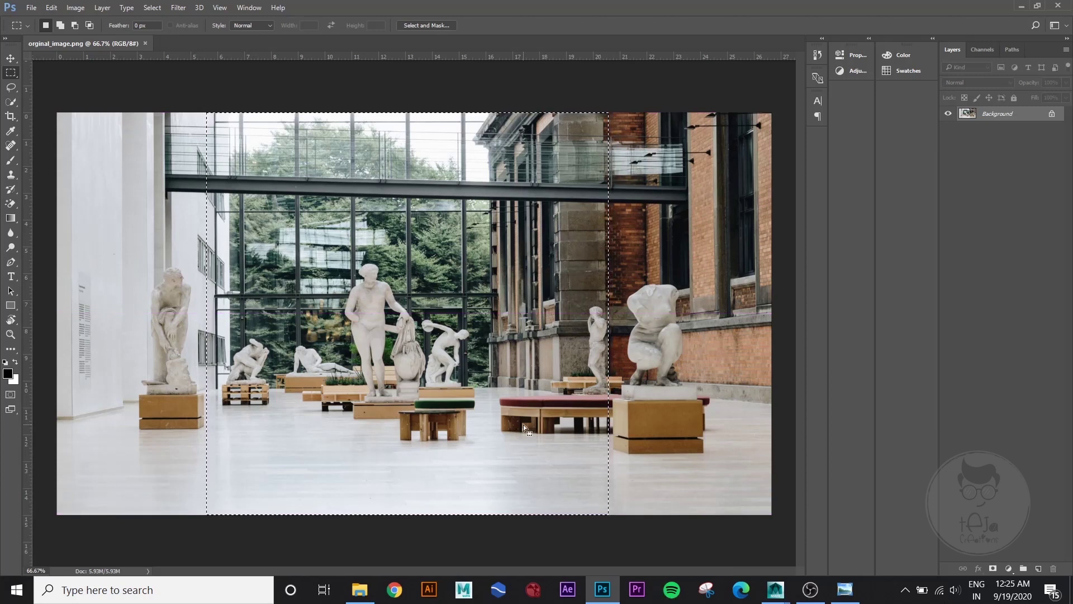
key("shift")
Step: Separate the selected square from the Background onto its own layer and hide the Background layer
key("BackSpace")
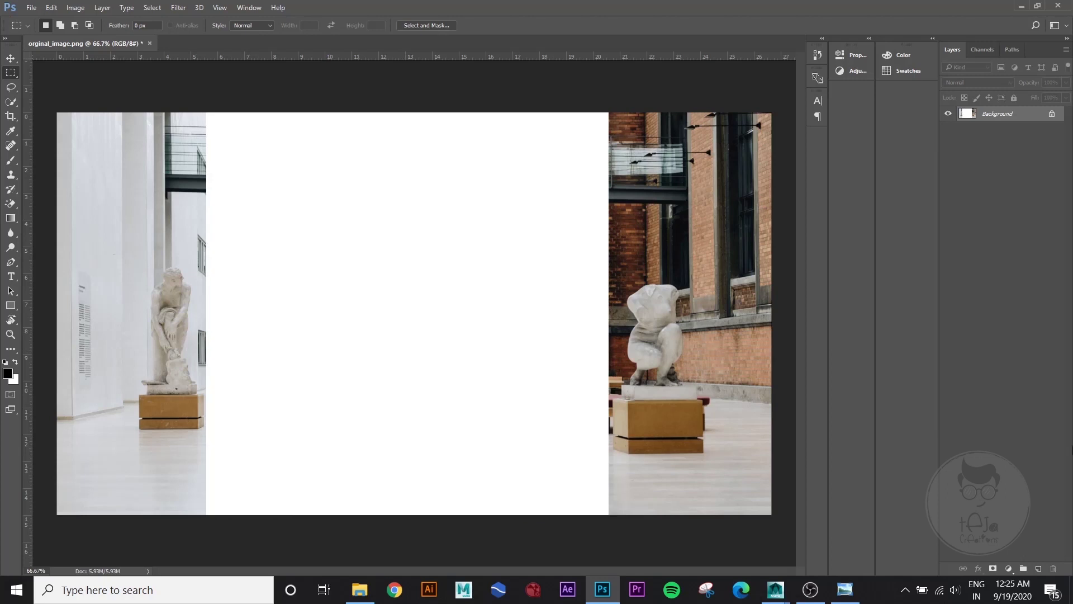
left_click(1035, 569)
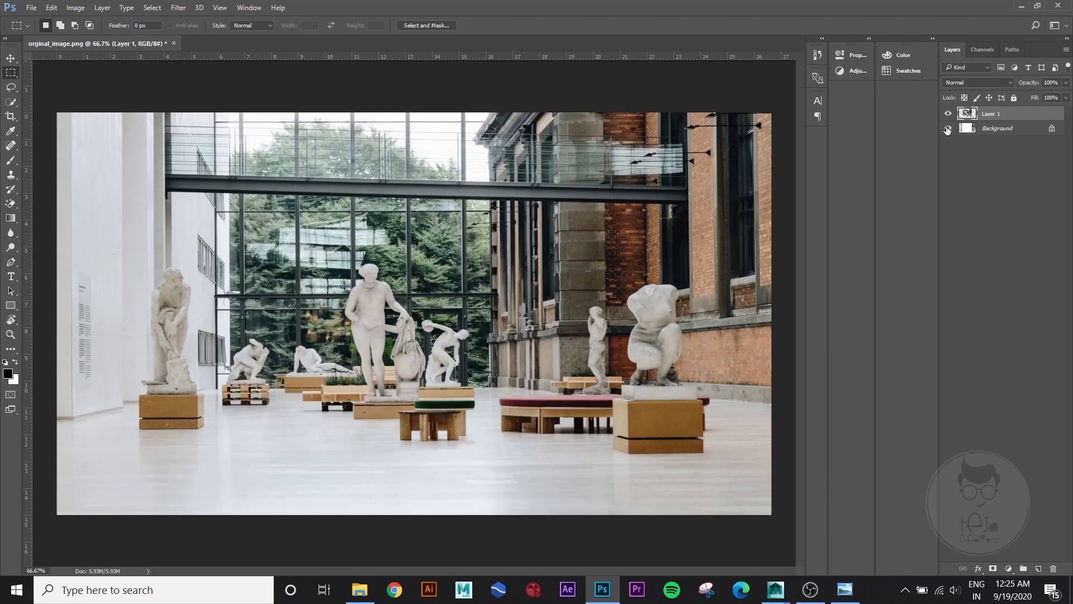
left_click(947, 129)
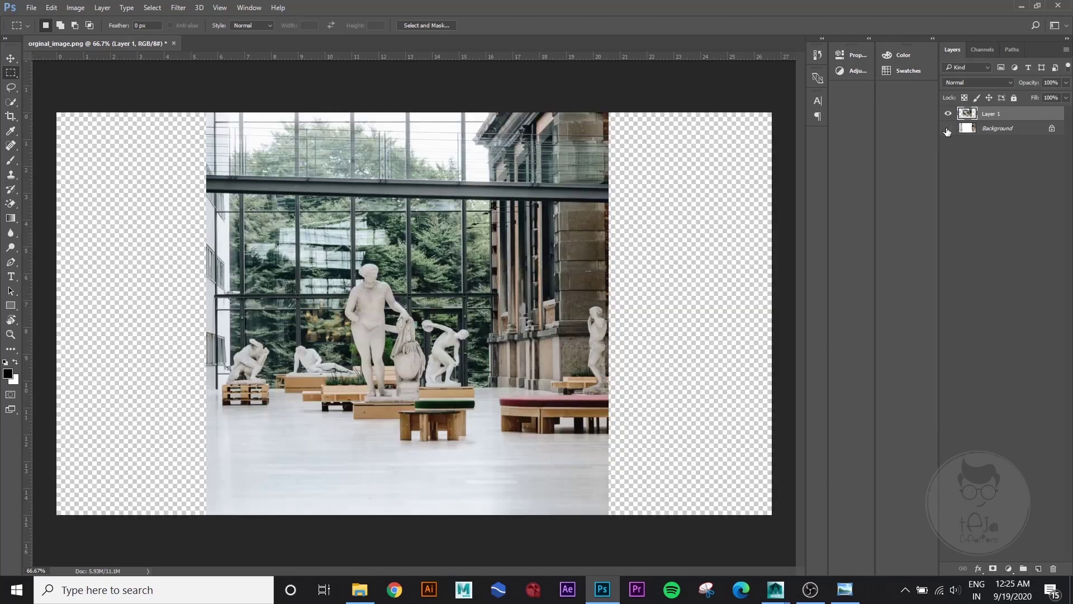
Step: Crop the canvas on both sides to the edges of the square image on Layer 1
key("v")
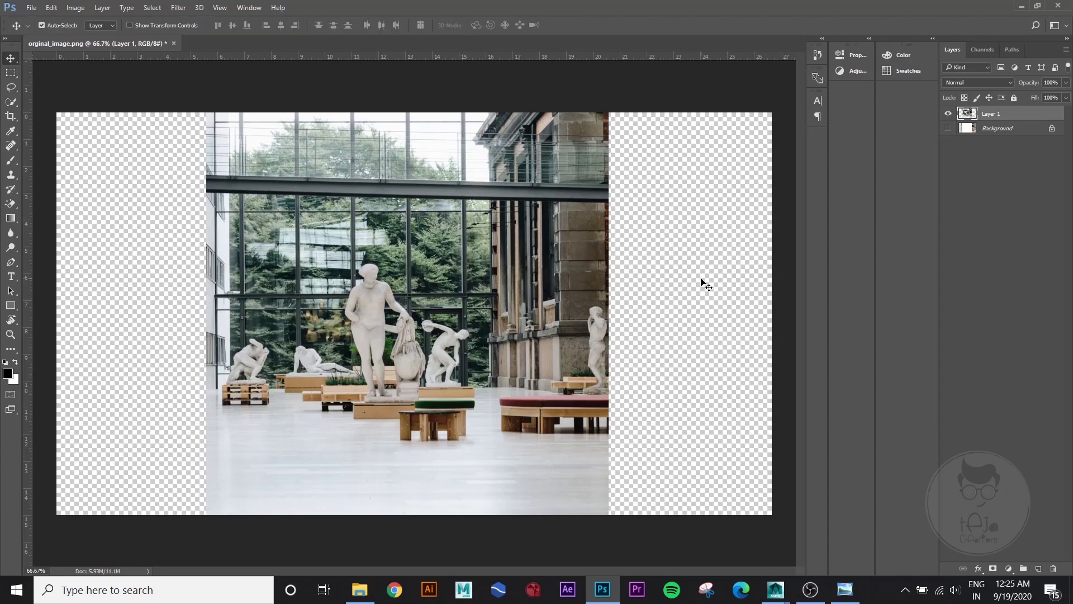
key("ctrl+alt+shift+a")
key("c")
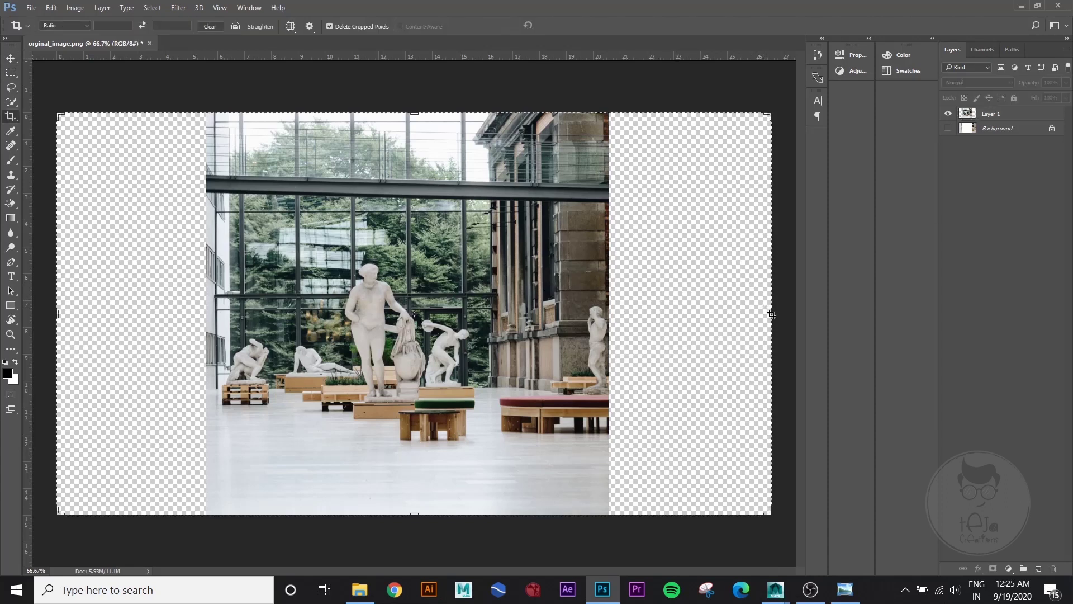
left_click_drag(770, 310, 690, 319)
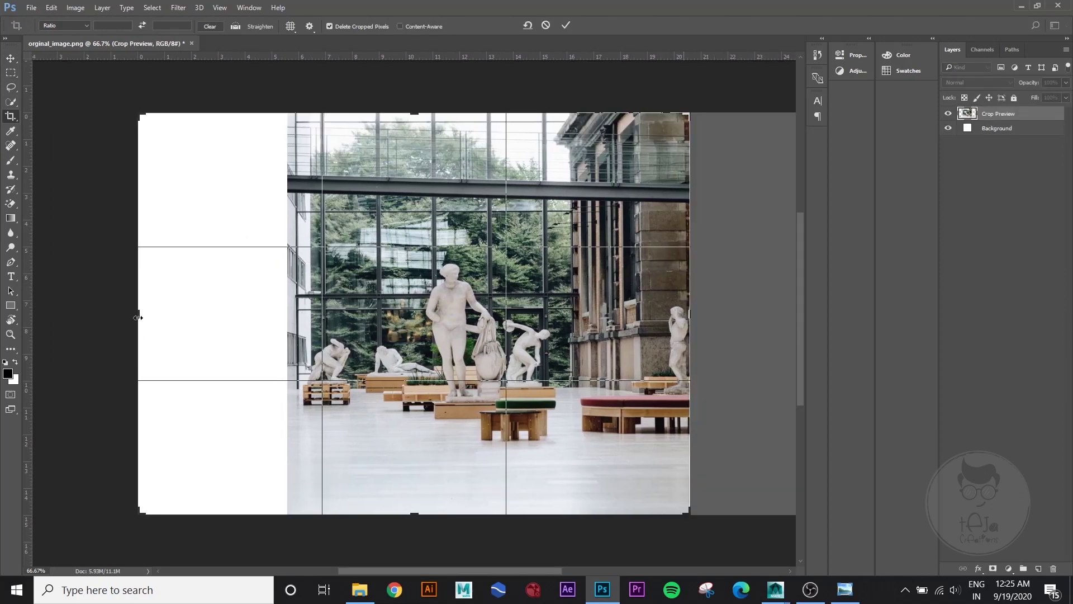
left_click_drag(137, 313, 214, 318)
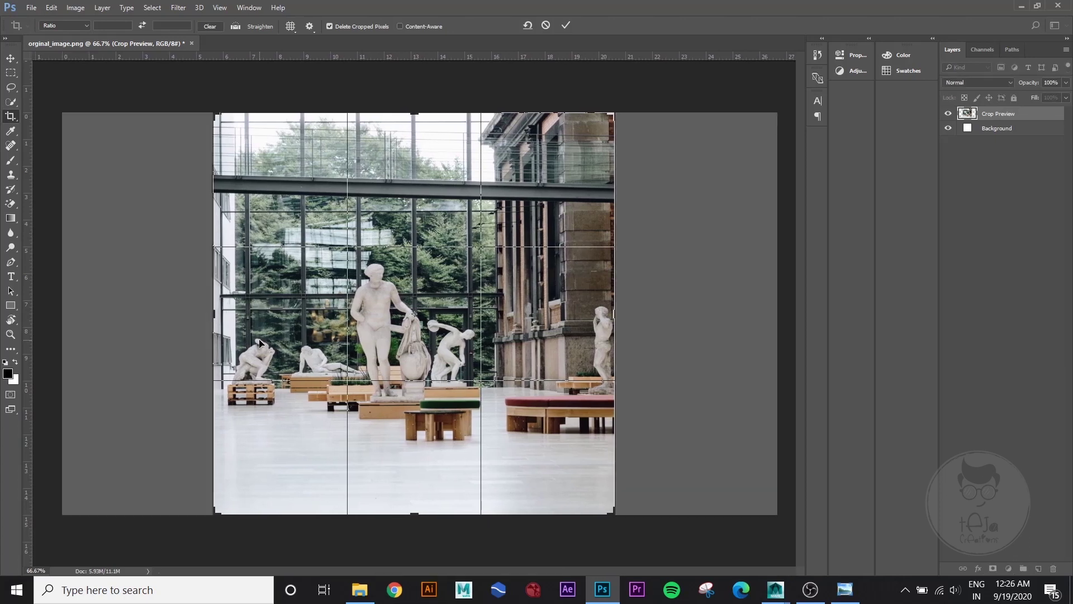
key("Return")
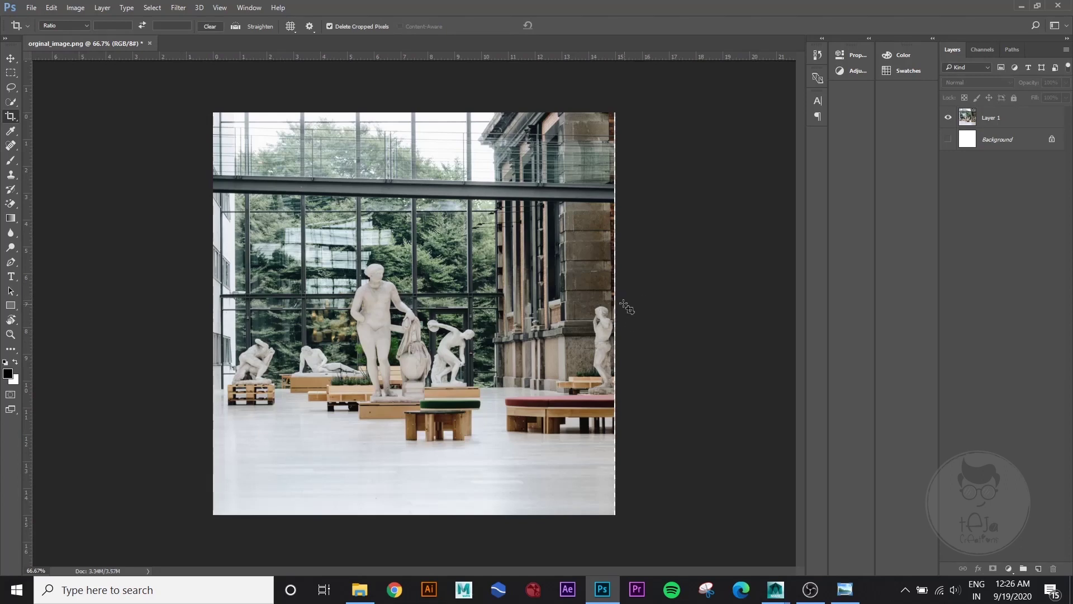
Step: Apply the Spherize distortion filter to Layer 1 with an amount of 100% in Normal mode
key("v")
left_click(429, 301)
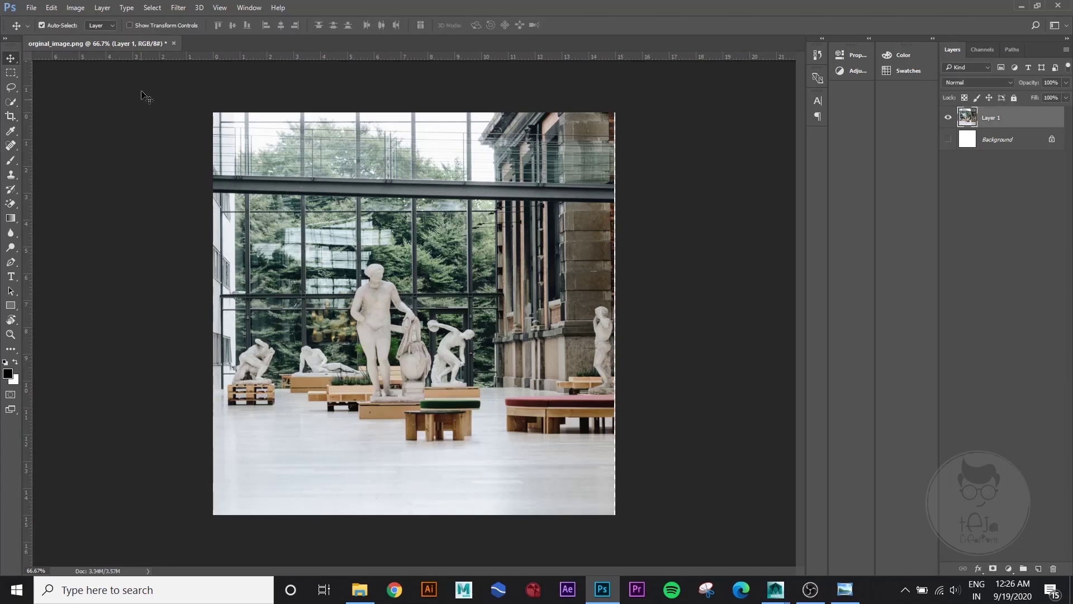
left_click(179, 9)
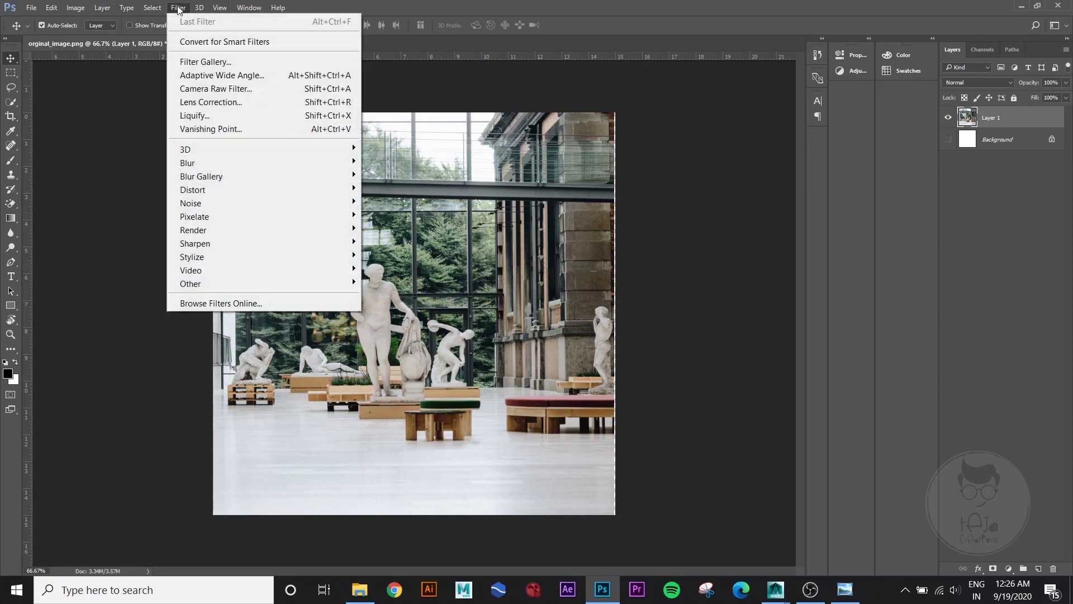
mouse_move(232, 190)
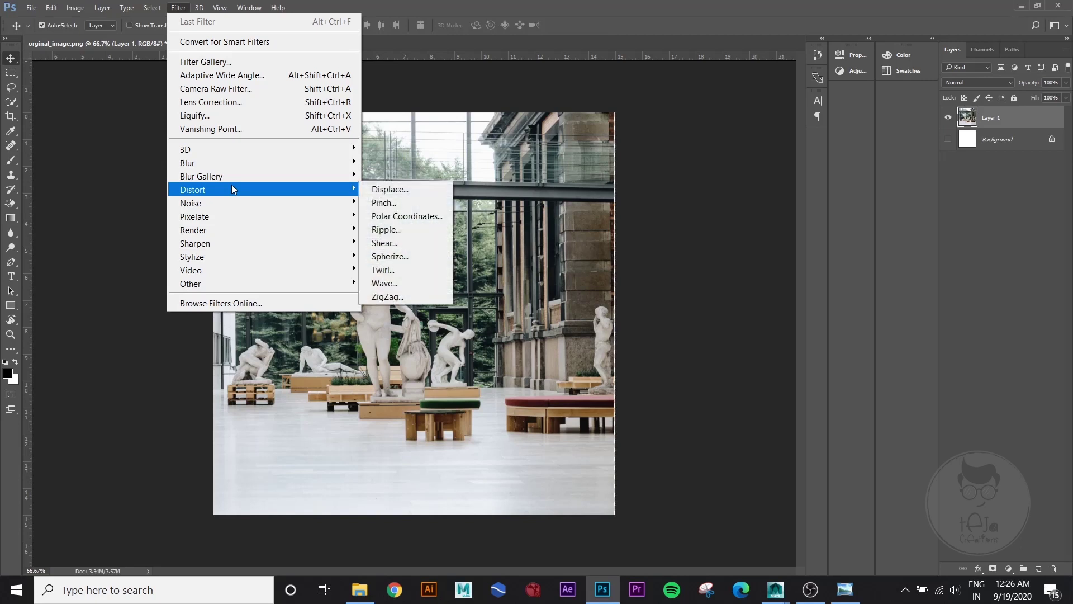
left_click(420, 255)
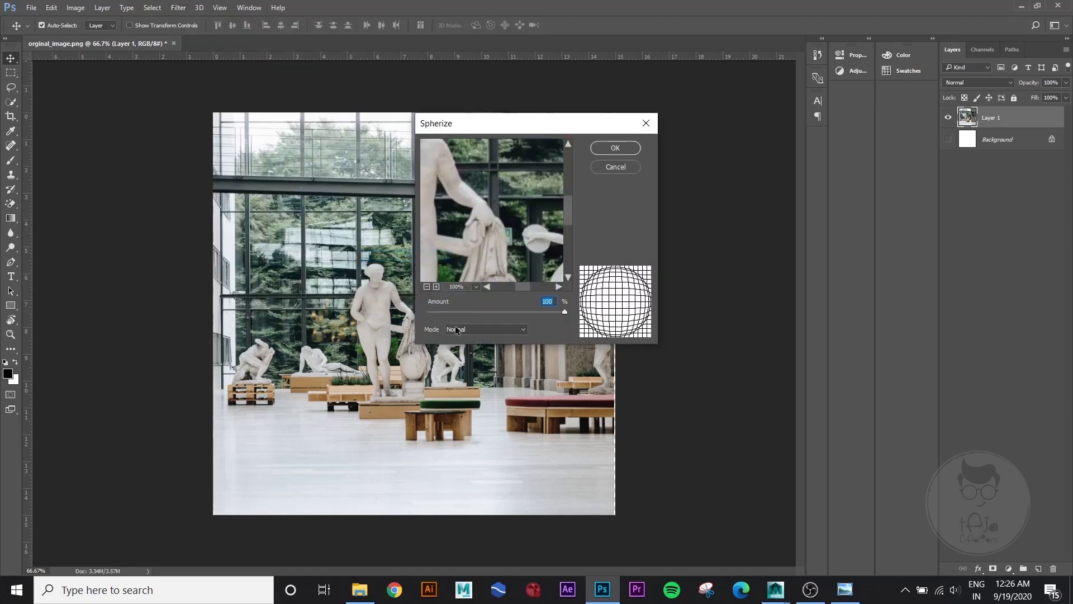
left_click(615, 148)
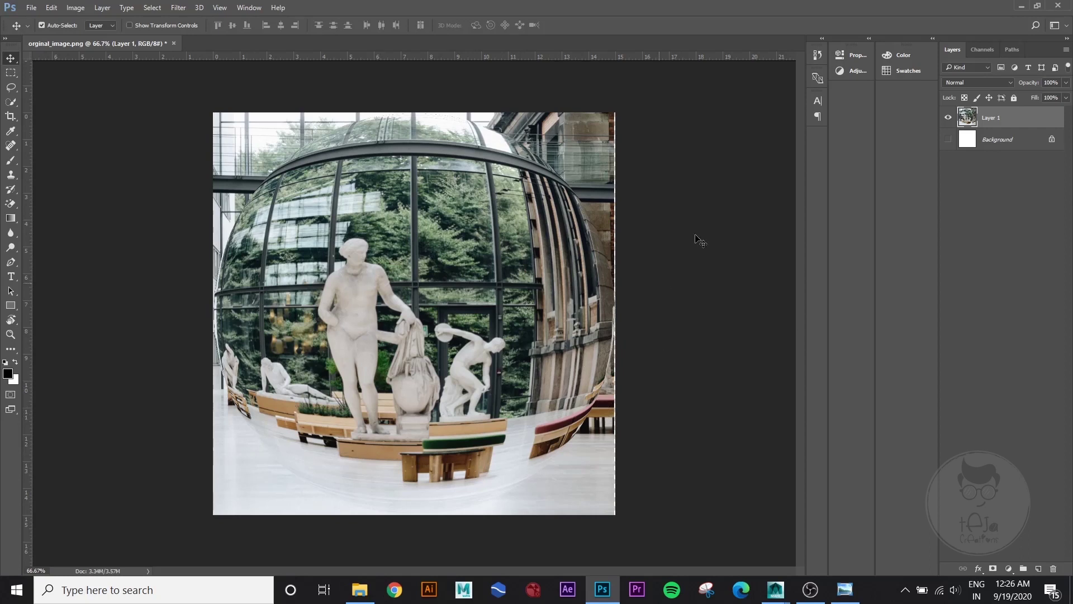
Step: Quit Photoshop without saving the changes to orginal_image.png and switch to the Autodesk Maya 2014 scene
left_click(1056, 6)
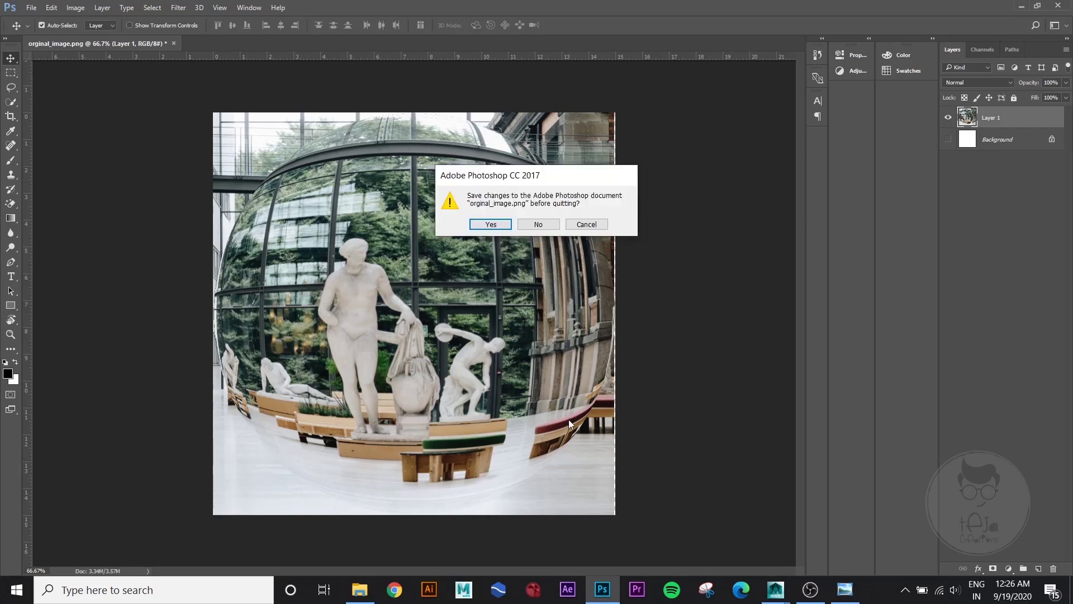
left_click(540, 224)
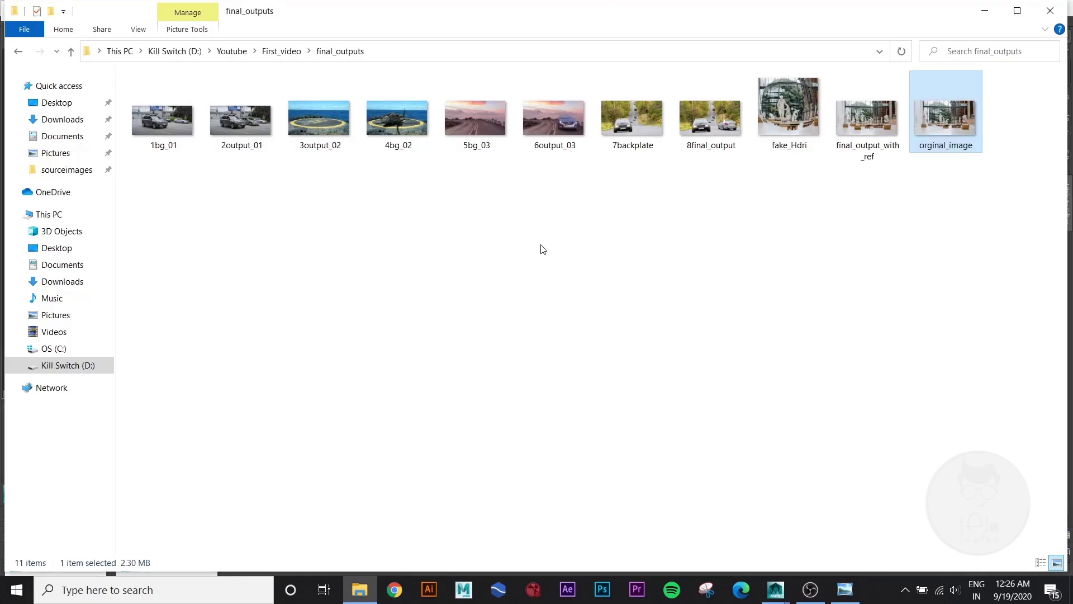
mouse_move(775, 590)
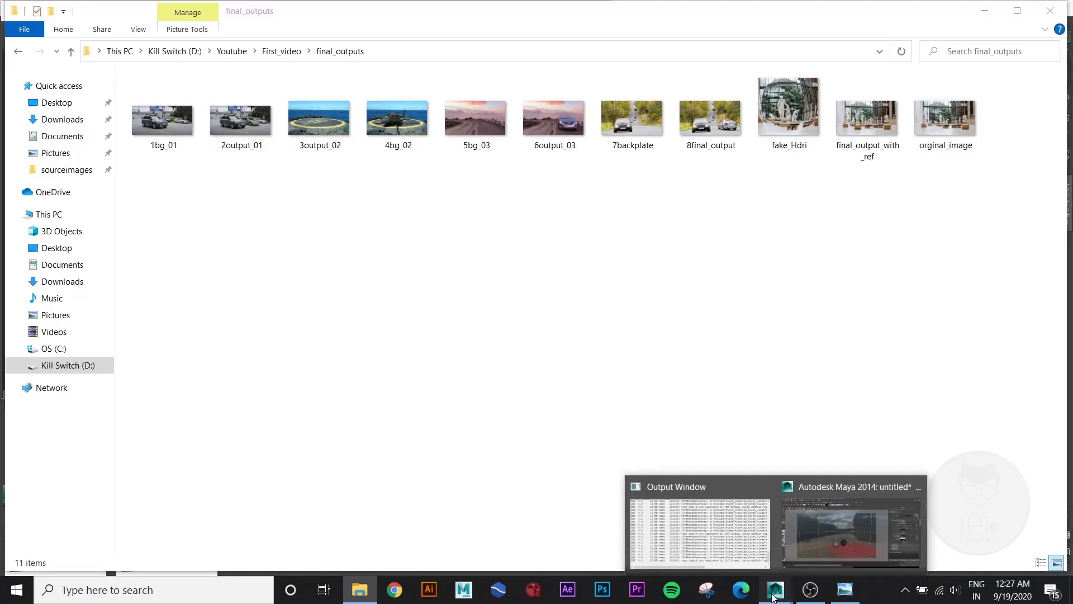
left_click(848, 536)
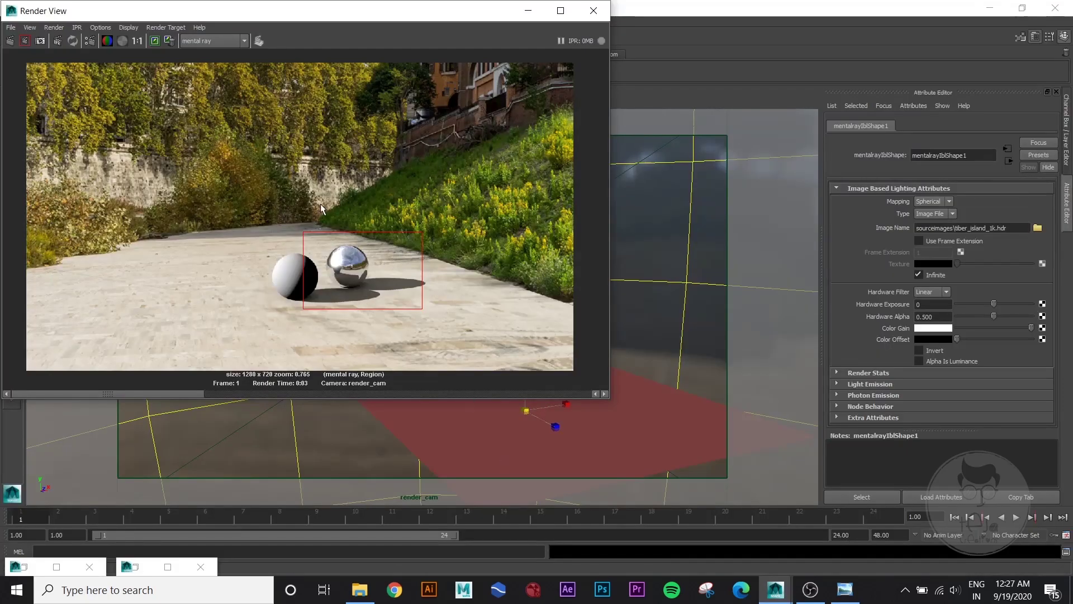
Step: Examine the grey and chrome spheres and their shadows against the background photo in the Render View
mouse_move(321, 204)
middle_mouse_down("alt")
mouse_move(325, 216)
mouse_move(326, 201)
middle_mouse_up("alt")
scroll(377, 277, "up", 2)
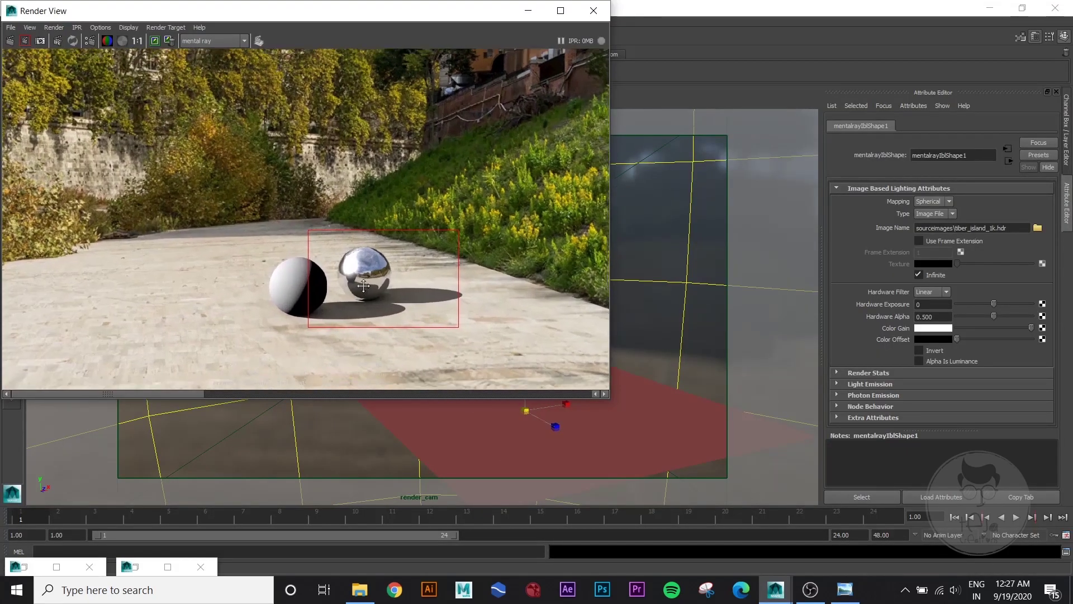
scroll(360, 277, "down", 2)
middle_click_drag(339, 253, 340, 271, "alt")
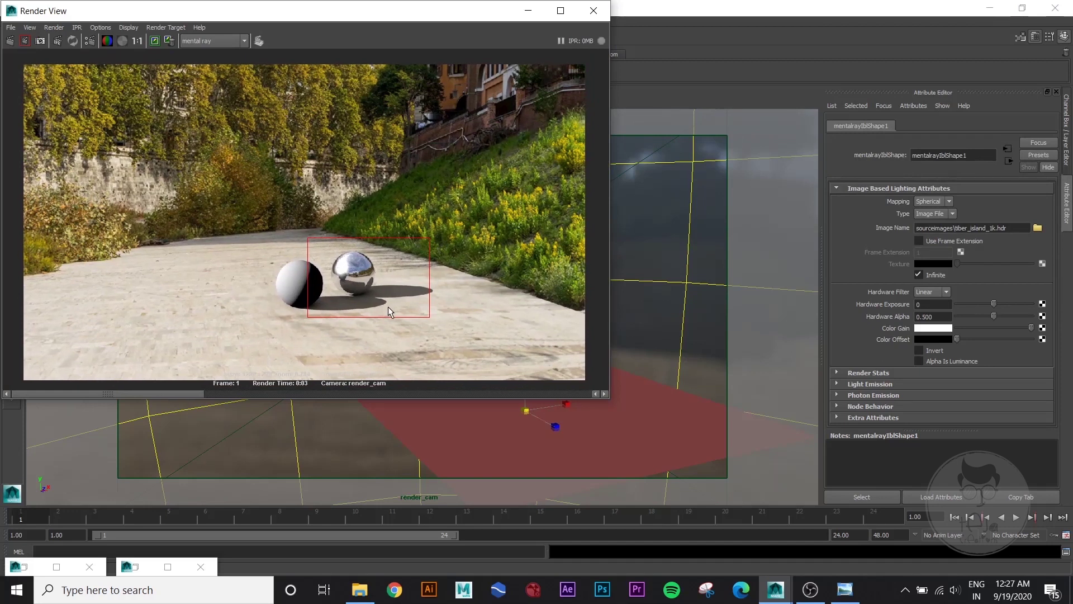